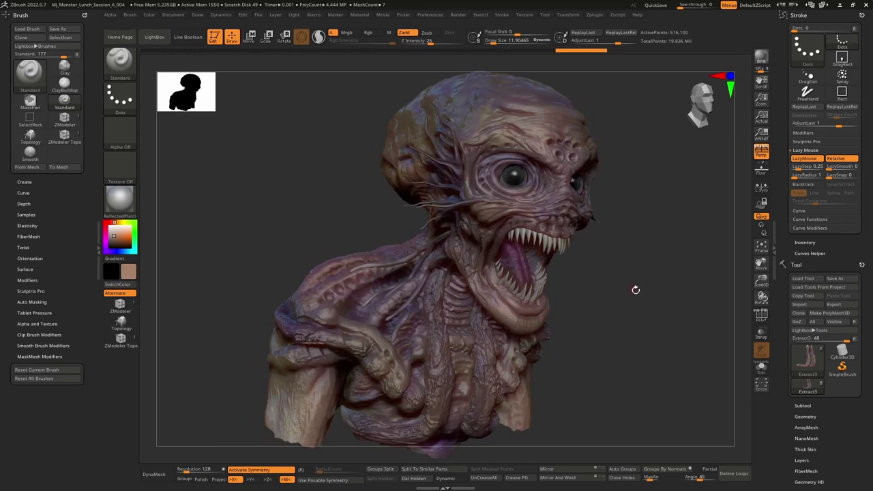
# - Select the tendril subtool running over the creature's shoulder and subdivide it to level 4
pyautogui.moveTo(426, 283)
pyautogui.keyDown('shift'); pyautogui.mouseDown(button='right')
pyautogui.moveTo(373, 281)
pyautogui.moveTo(430, 279)
pyautogui.mouseUp(button='right'); pyautogui.keyUp('shift')
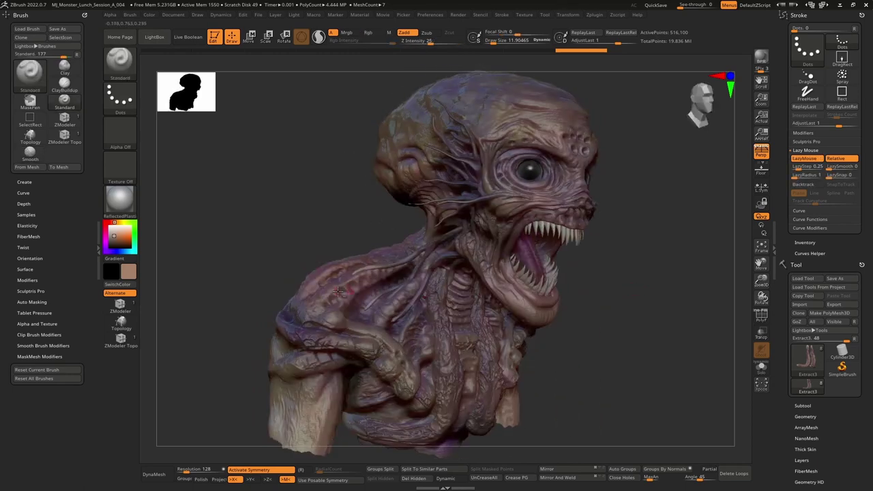
pyautogui.keyDown('ctrl'); pyautogui.moveTo(337, 262); pyautogui.dragTo(338, 302, button='right'); pyautogui.keyUp('ctrl')
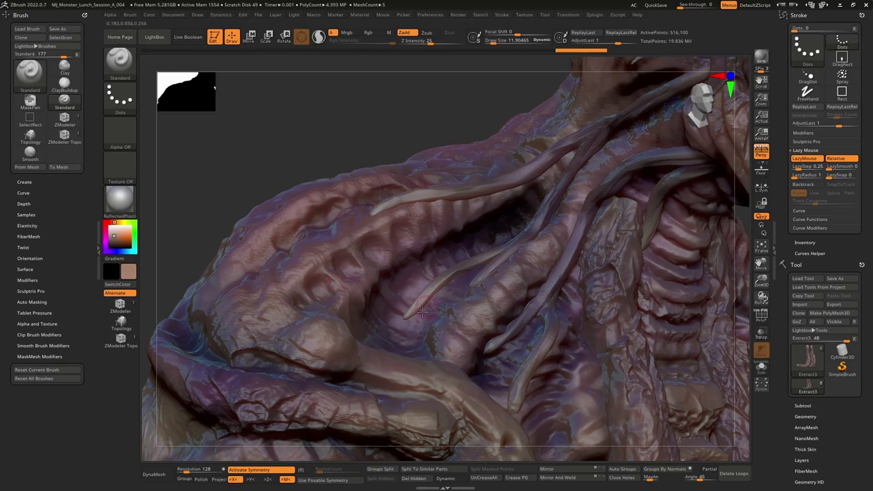
pyautogui.moveTo(434, 265); pyautogui.dragTo(508, 276, button='right')
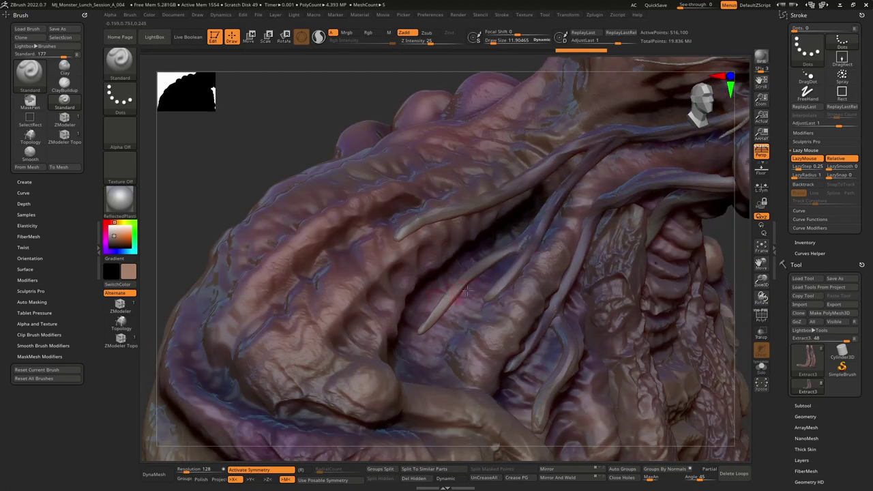
pyautogui.keyDown('alt'); pyautogui.click(546, 215); pyautogui.keyUp('alt')
pyautogui.click(805, 417)
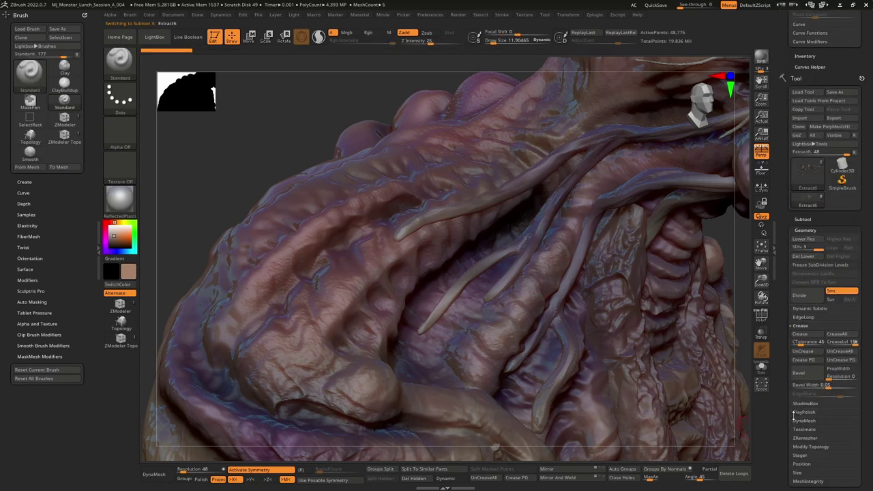
pyautogui.hotkey('ctrl', 'd')
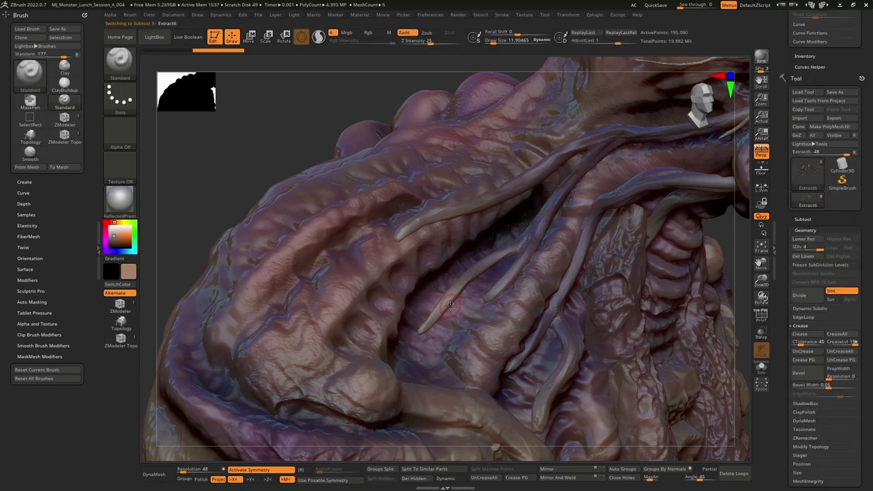
# - Build up and smooth the tendrils where they cross the shoulder and neck with the ClayBuildup brush
pyautogui.press('b')
pyautogui.press('c')
pyautogui.press('b')
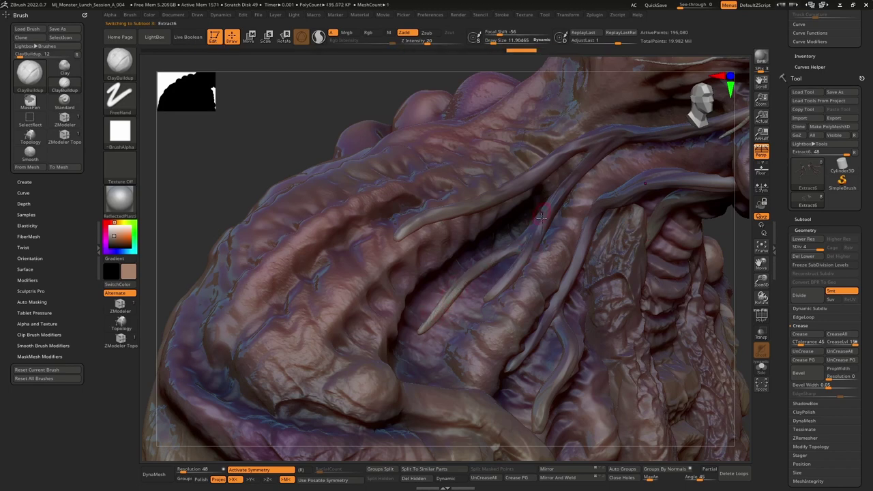
pyautogui.press('shift')
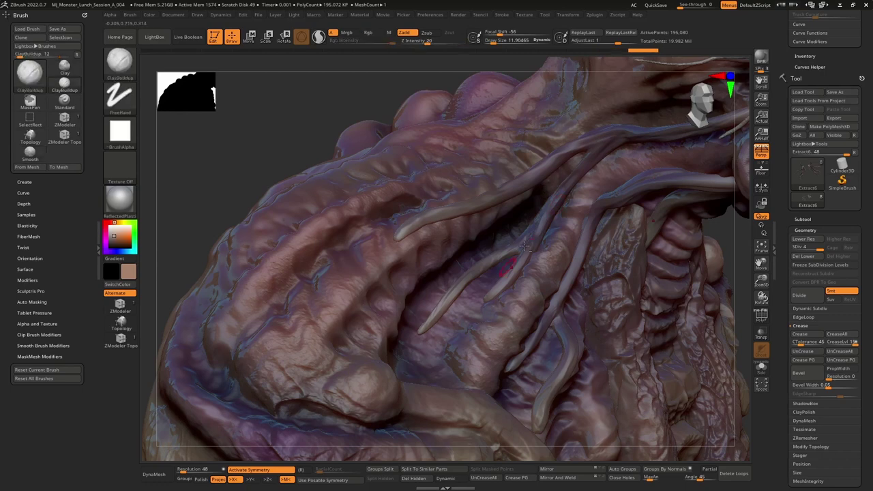
pyautogui.keyDown('alt'); pyautogui.moveTo(508, 266); pyautogui.dragTo(410, 326, button='right'); pyautogui.keyUp('alt')
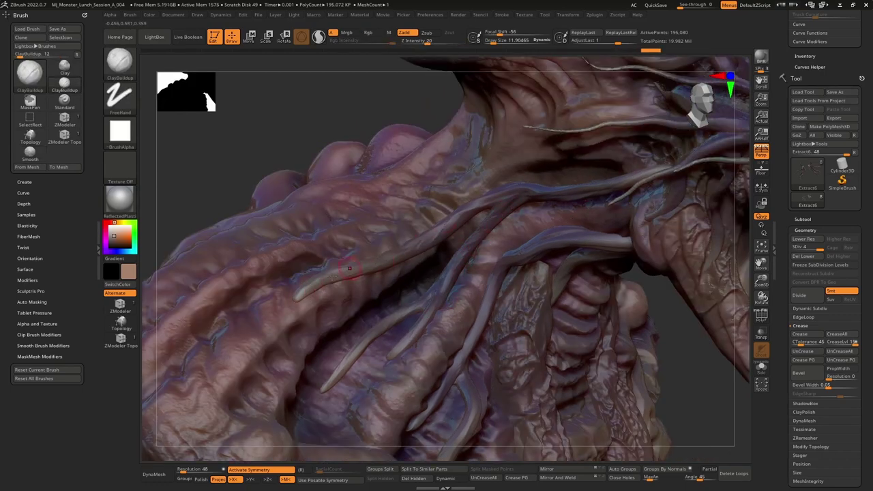
pyautogui.moveTo(303, 298)
pyautogui.mouseDown(button='right')
pyautogui.moveTo(491, 239)
pyautogui.moveTo(481, 234)
pyautogui.moveTo(448, 254)
pyautogui.mouseUp(button='right')
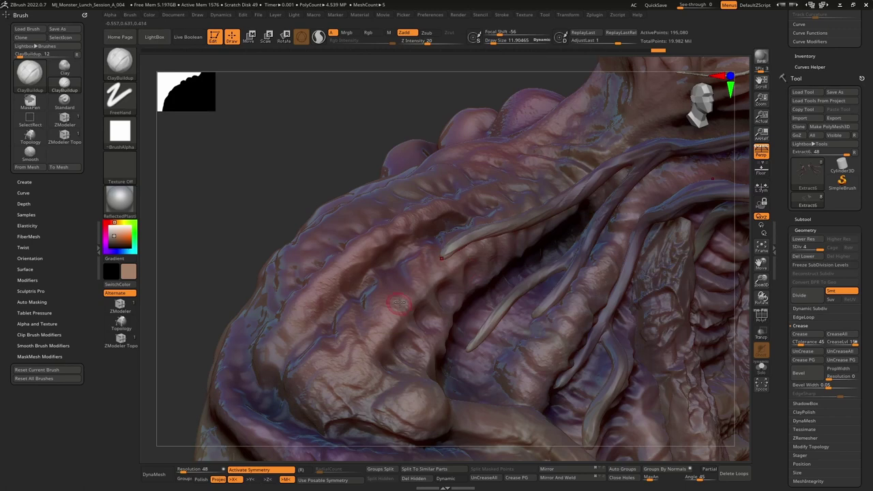
# - Select the body subtool, switch to the Paint brush, and sample a skin colour darkened to a deep brown
pyautogui.keyDown('alt'); pyautogui.click(399, 302); pyautogui.keyUp('alt')
pyautogui.press('b')
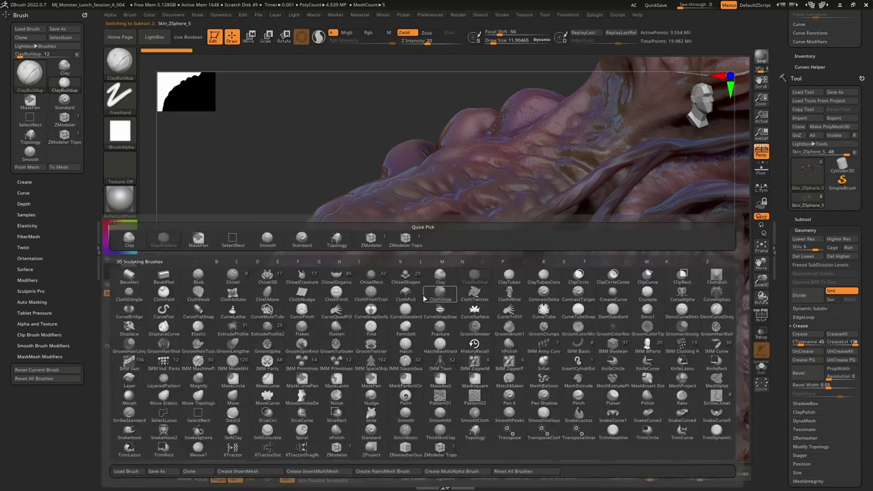
pyautogui.press('p')
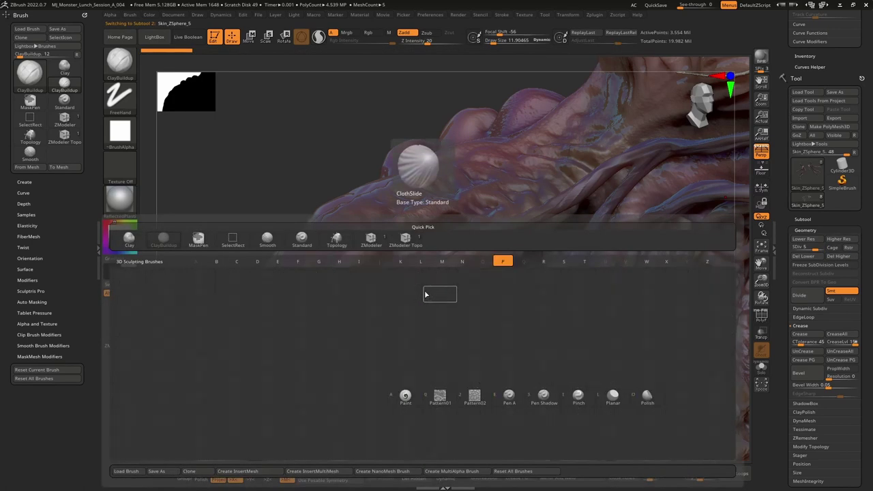
pyautogui.click(405, 396)
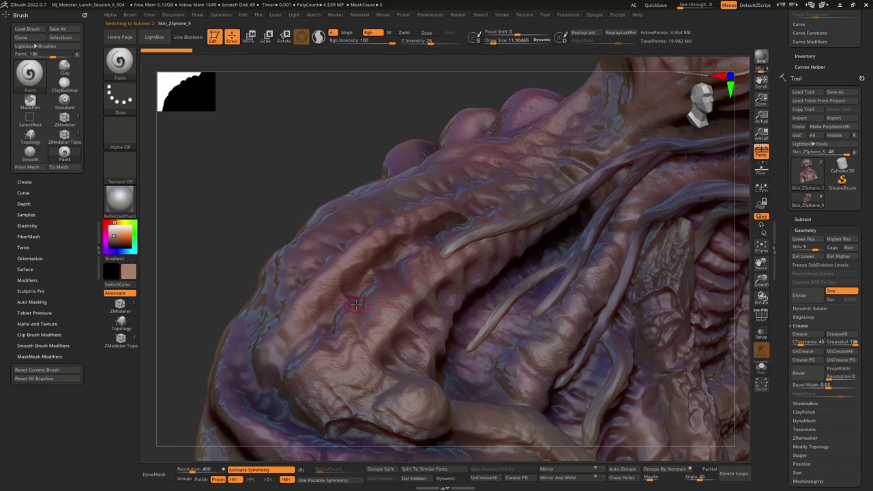
pyautogui.press('c')
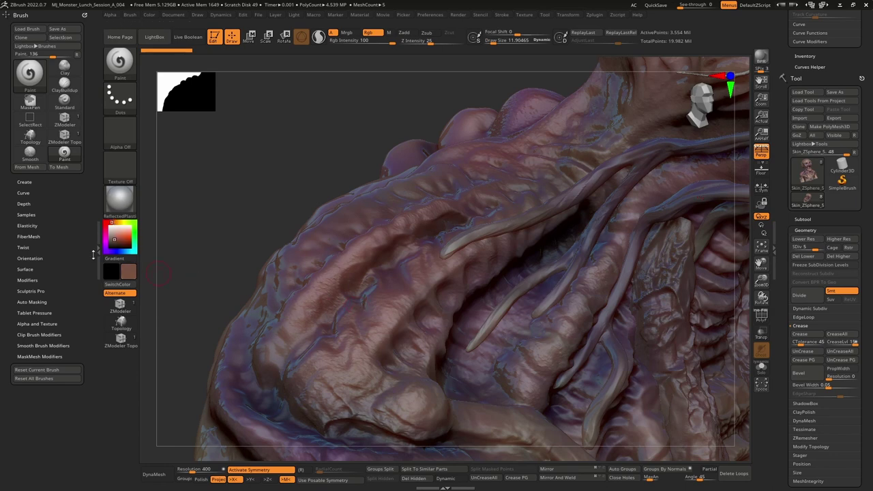
pyautogui.click(113, 243)
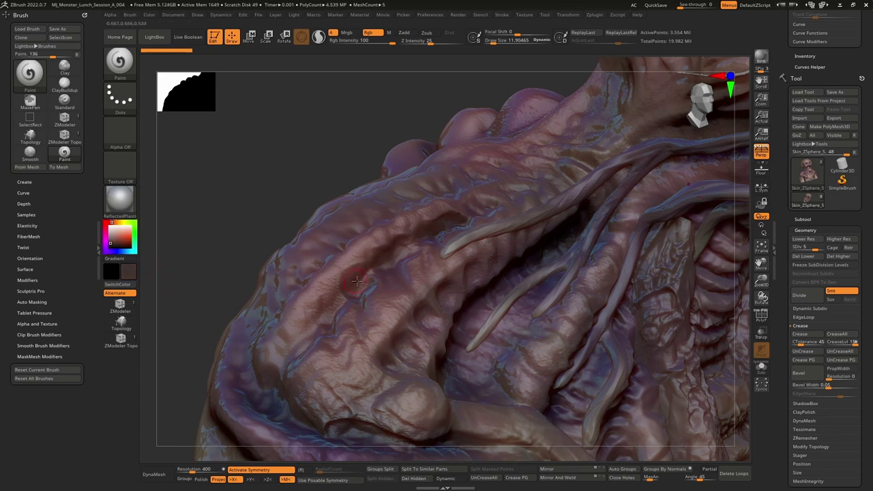
# - Paint dark brown into the shoulder recesses near the tendril tip and undo the last stroke
pyautogui.moveTo(354, 283); pyautogui.dragTo(349, 288)
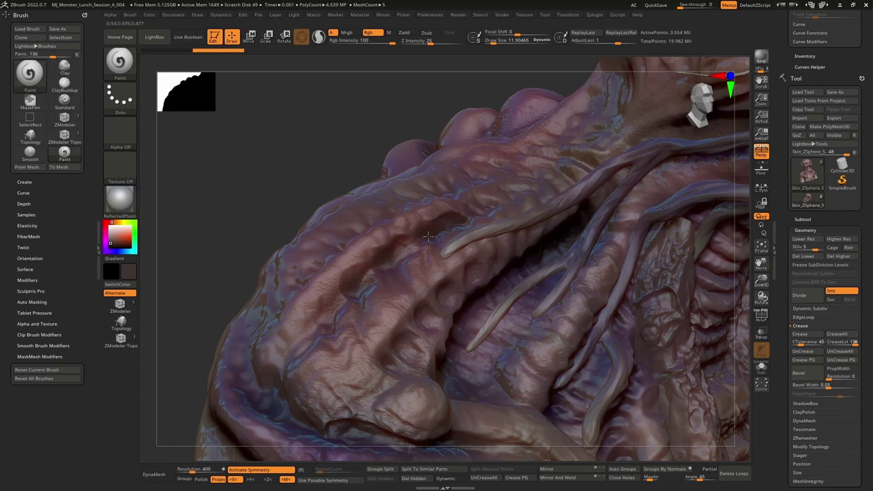
pyautogui.press('ctrl')
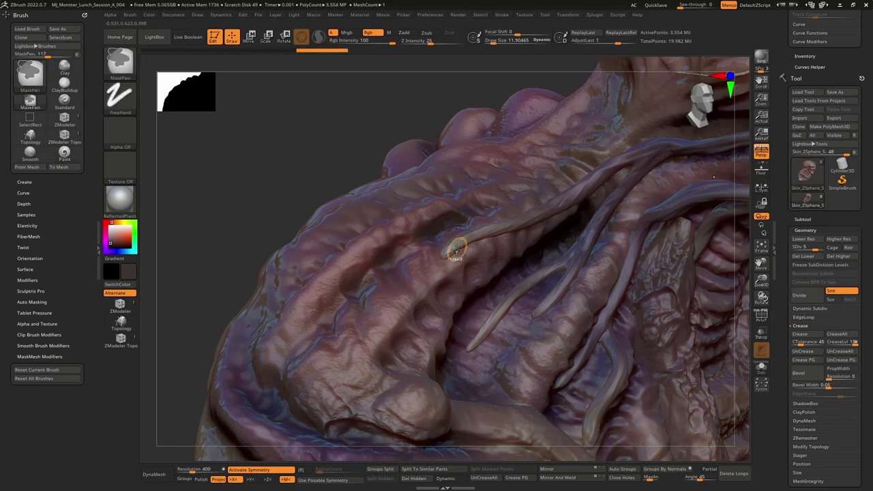
pyautogui.hotkey('ctrl', 'z')
pyautogui.moveTo(436, 322)
pyautogui.mouseDown(button='right')
pyautogui.moveTo(427, 232)
pyautogui.moveTo(452, 279)
pyautogui.moveTo(440, 327)
pyautogui.moveTo(353, 191)
pyautogui.mouseUp(button='right')
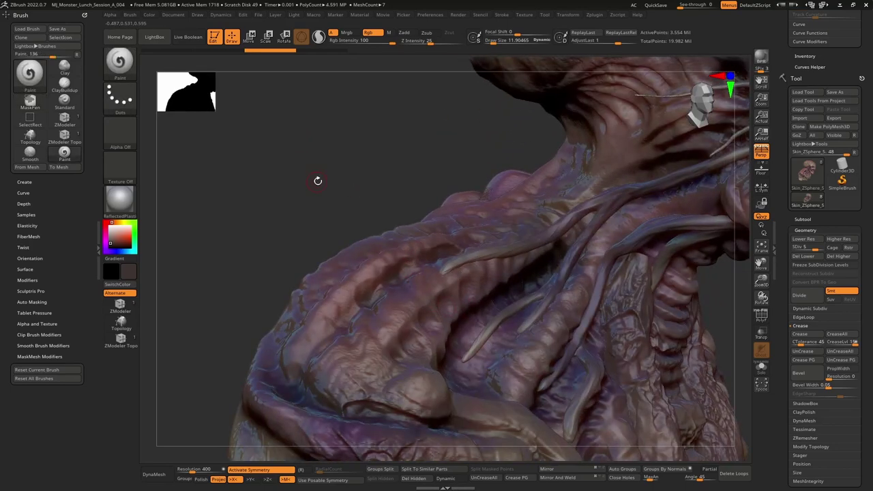
# - Set the Rgb intensity to 25 and draw size to 9, and darken the row of pits along the shoulder ridge
pyautogui.moveTo(373, 42); pyautogui.dragTo(362, 42)
pyautogui.moveTo(354, 124); pyautogui.dragTo(407, 296, button='right')
pyautogui.hotkey('ctrl', 'shift', 'z')
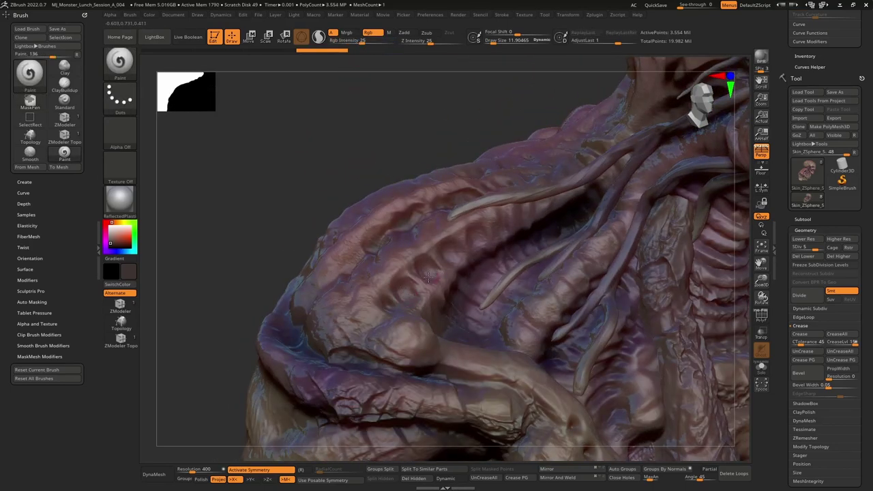
pyautogui.hotkey('ctrl', 'shift', 'z')
pyautogui.hotkey('ctrl', 'shift', 'z')
pyautogui.hotkey('ctrl', 'shift', 'z')
pyautogui.hotkey('ctrl', 'shift', 'z')
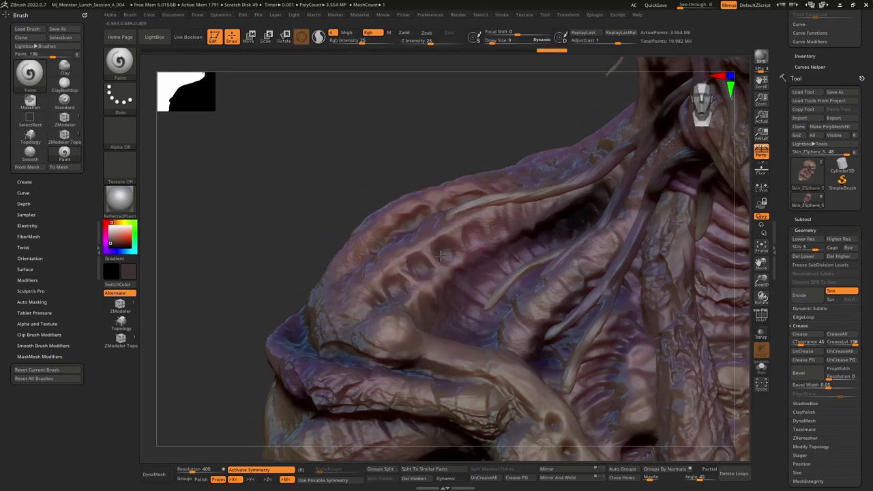
# - Shade the ribbed hollow beneath the shoulder tendrils and the recesses running down towards the chest
pyautogui.hotkey('ctrl', 'shift', 'z')
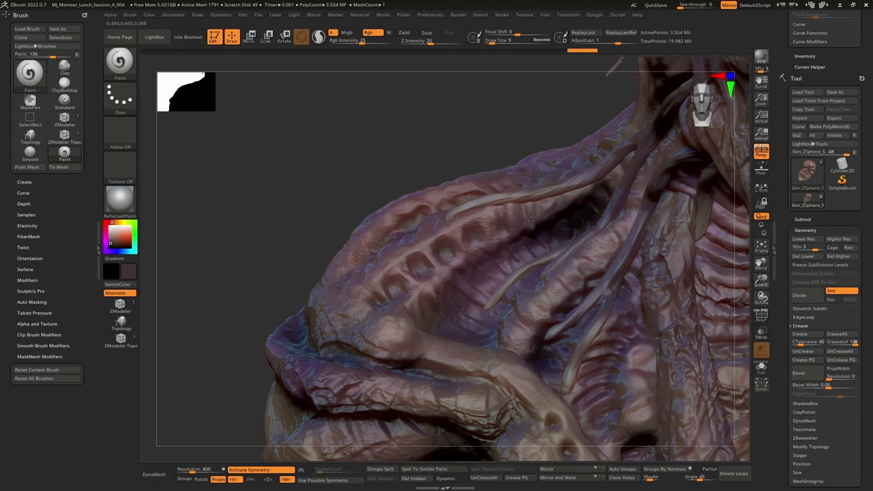
pyautogui.hotkey('ctrl', 'shift', 'z')
pyautogui.hotkey('ctrl', 'shift', 'z')
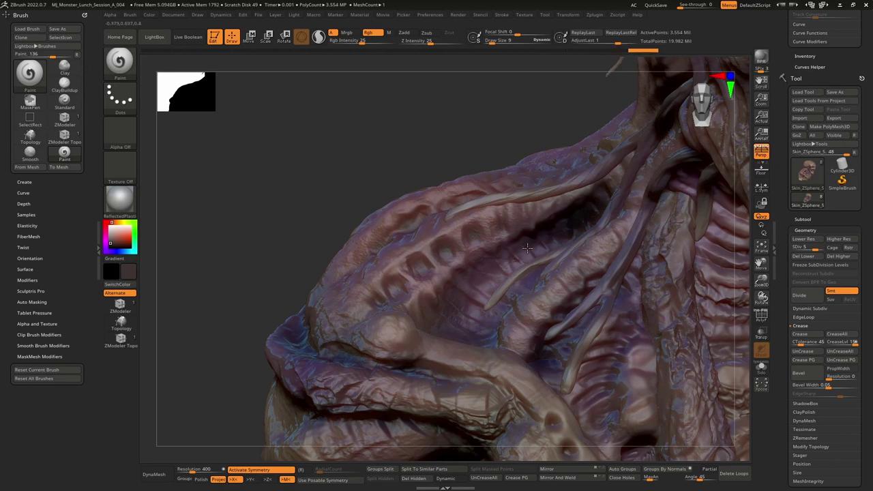
pyautogui.hotkey('ctrl', 'shift', 'z')
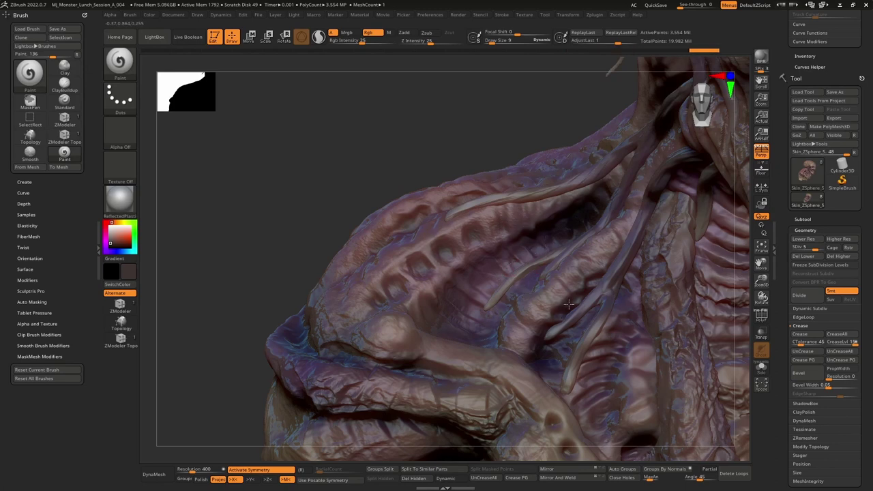
pyautogui.moveTo(569, 304); pyautogui.dragTo(545, 344)
pyautogui.keyDown('alt'); pyautogui.moveTo(449, 428); pyautogui.dragTo(430, 346, button='right'); pyautogui.keyUp('alt')
pyautogui.click(544, 346)
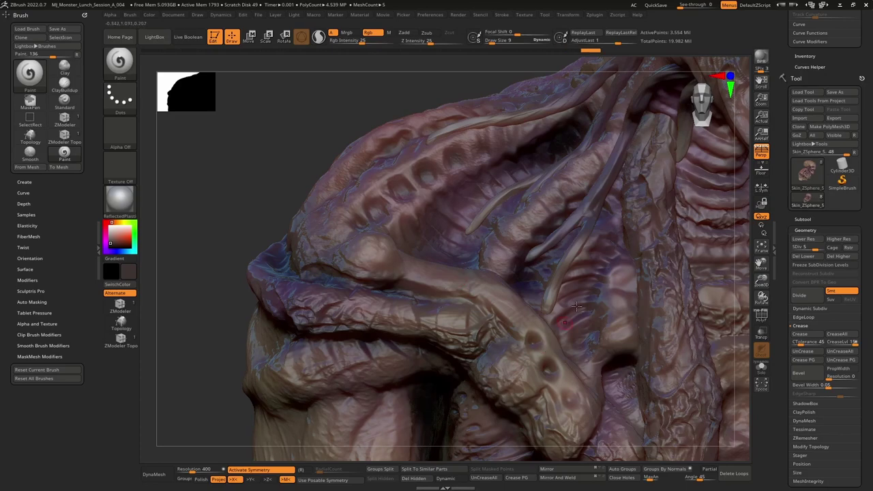
# - Darken the grooves of the ribbed chest muscle next to the arm-like limb
pyautogui.hotkey('ctrl', 'shift', 'z')
pyautogui.moveTo(574, 290)
pyautogui.keyDown('ctrl'); pyautogui.mouseDown(button='right')
pyautogui.moveTo(560, 239)
pyautogui.moveTo(539, 328)
pyautogui.mouseUp(button='right'); pyautogui.keyUp('ctrl')
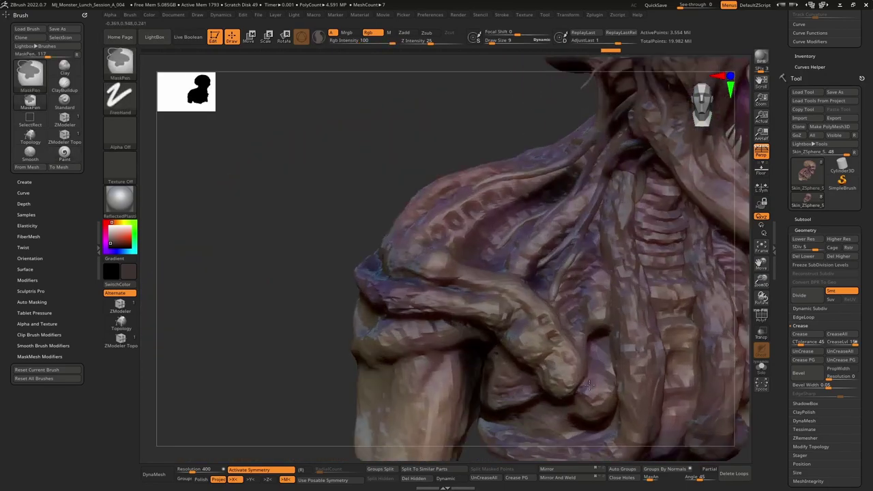
pyautogui.moveTo(505, 300)
pyautogui.mouseDown(button='right')
pyautogui.moveTo(382, 320)
pyautogui.moveTo(415, 280)
pyautogui.moveTo(436, 320)
pyautogui.mouseUp(button='right')
pyautogui.moveTo(470, 293); pyautogui.dragTo(421, 279, button='right')
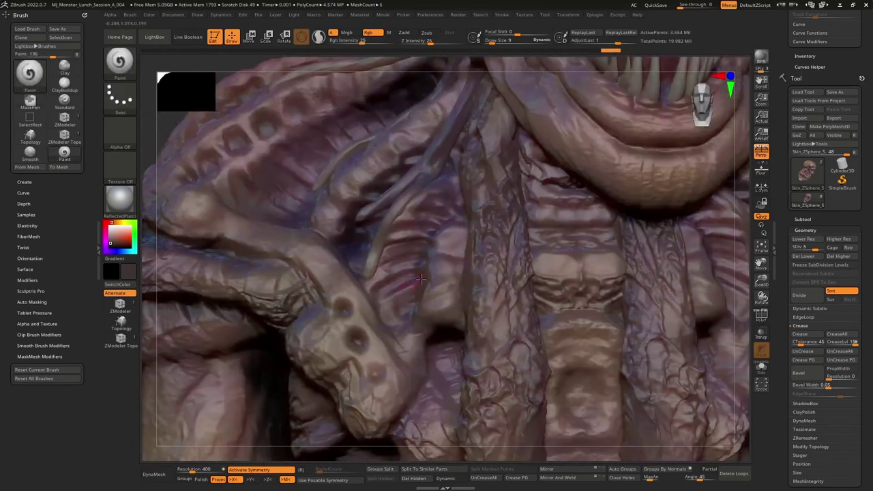
pyautogui.hotkey('ctrl', 'shift', 'z')
pyautogui.hotkey('ctrl', 'shift', 'z')
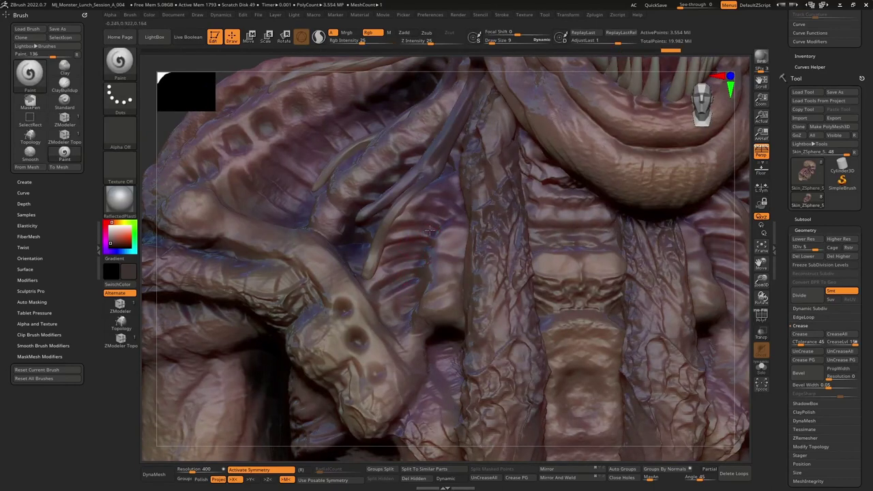
# - Shade the edges of the bony chest plate and the creases beside the central breastbone segments
pyautogui.moveTo(424, 211); pyautogui.dragTo(454, 200)
pyautogui.moveTo(447, 300)
pyautogui.mouseDown()
pyautogui.moveTo(420, 304)
pyautogui.moveTo(447, 335)
pyautogui.mouseUp()
pyautogui.hotkey('ctrl', 'shift', 'z')
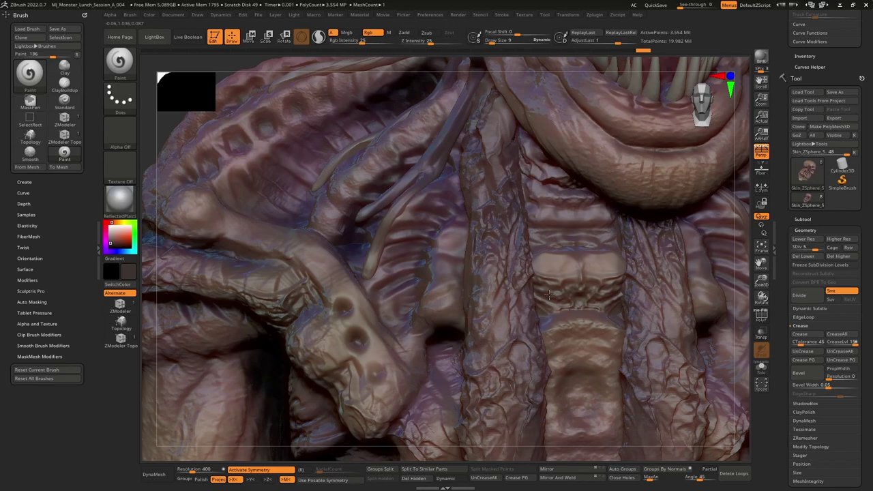
pyautogui.hotkey('ctrl', 'shift', 'z')
pyautogui.hotkey('ctrl', 'shift', 'z')
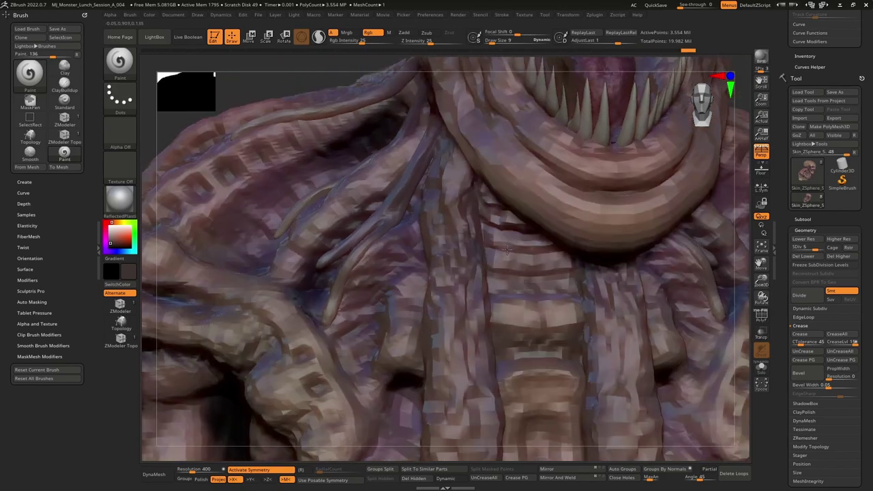
# - Darken the creases between the throat rings beneath the jaw
pyautogui.hotkey('ctrl', 'shift', 'z')
pyautogui.hotkey('ctrl', 'shift', 'z')
pyautogui.hotkey('ctrl', 'shift', 'z')
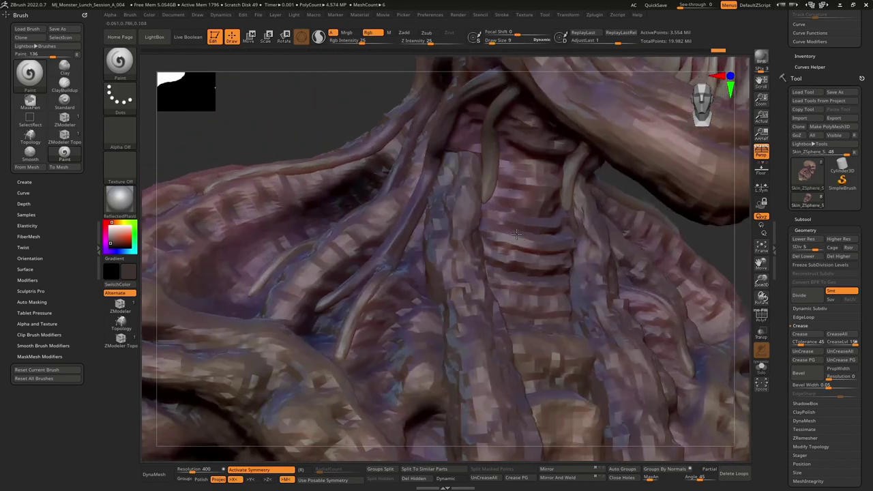
pyautogui.hotkey('ctrl', 'shift', 'z')
pyautogui.moveTo(518, 206); pyautogui.dragTo(504, 187)
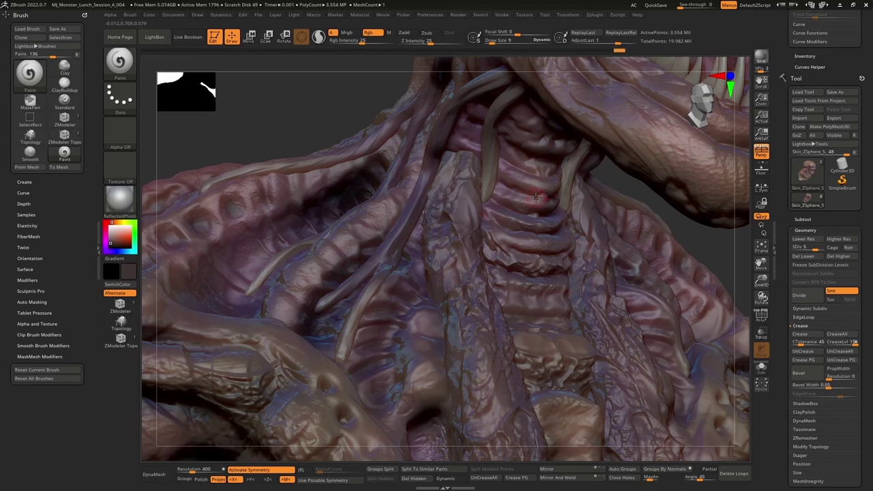
# - Shade the lower jaw folds and the gum line around the lower teeth, reducing the draw size to 7
pyautogui.keyDown('alt'); pyautogui.moveTo(523, 153); pyautogui.dragTo(487, 224, button='right'); pyautogui.keyUp('alt')
pyautogui.hotkey('ctrl', 'shift', 'z')
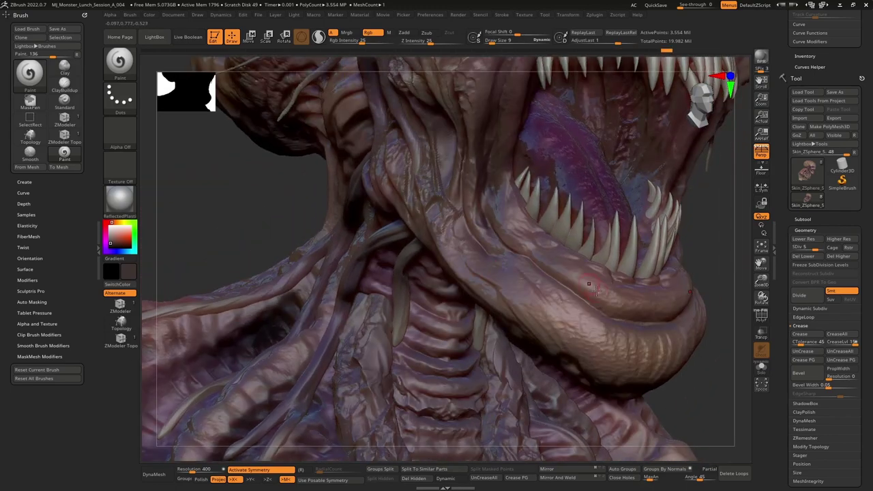
pyautogui.hotkey('ctrl', 'shift', 'z')
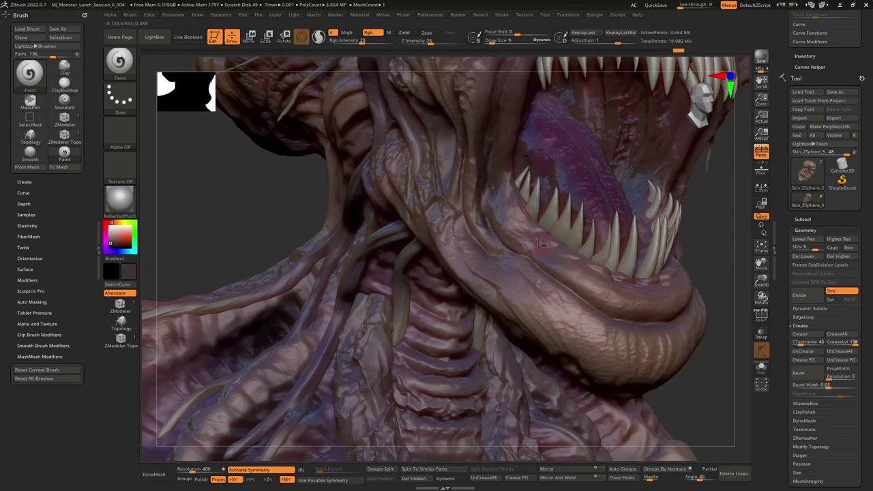
pyautogui.hotkey('ctrl', 'shift', 'z')
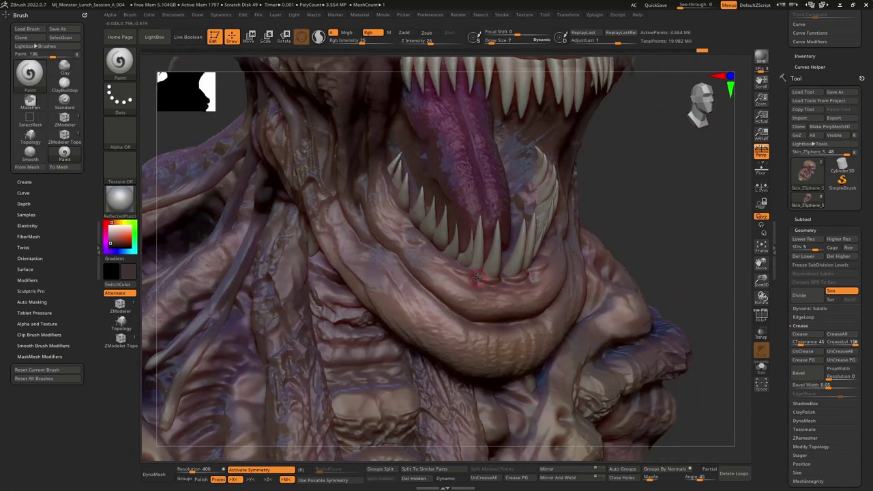
# - Undo the last stroke, sample the skin colour, shift it to a magenta pink and tint the lower lip and gums around the teeth
pyautogui.hotkey('ctrl', 'z')
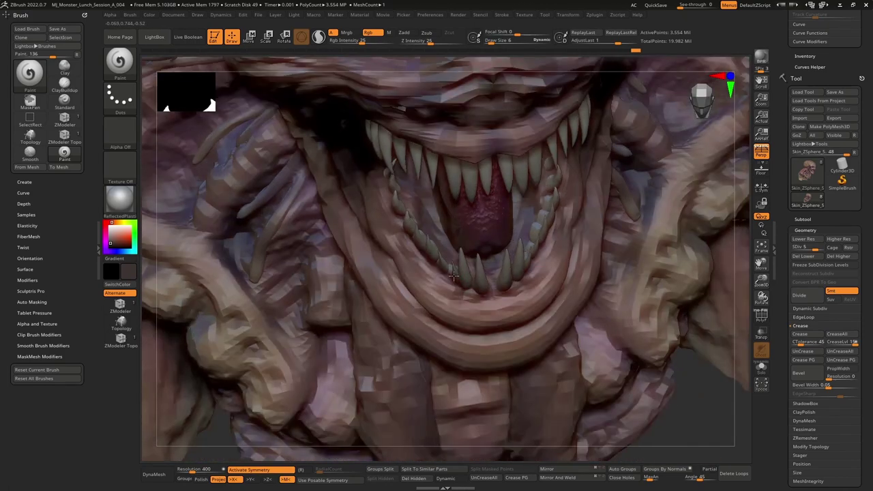
pyautogui.press('c')
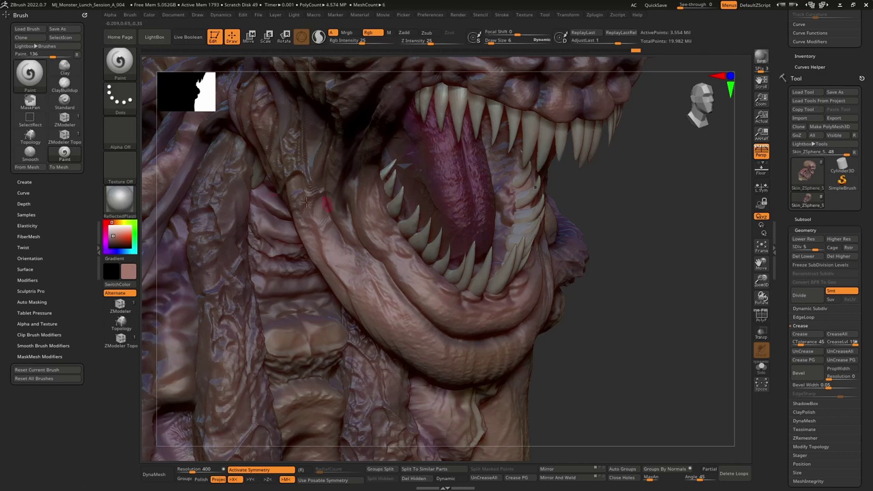
pyautogui.click(116, 235)
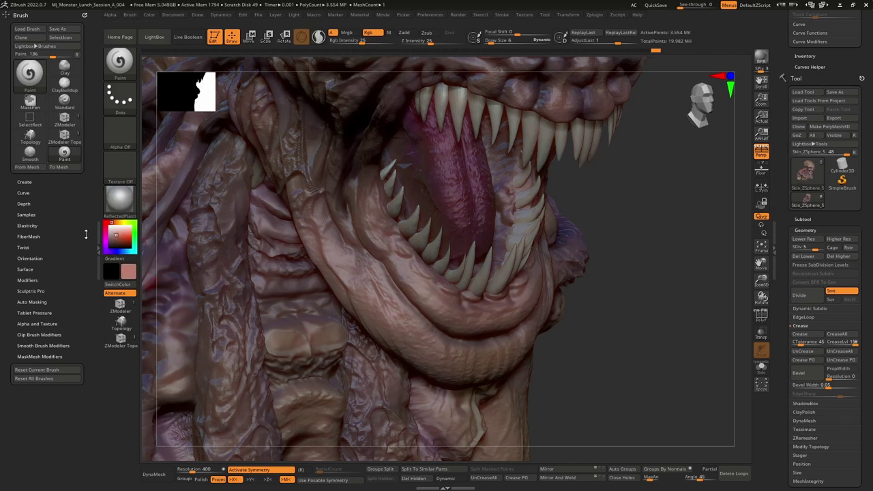
pyautogui.click(105, 223)
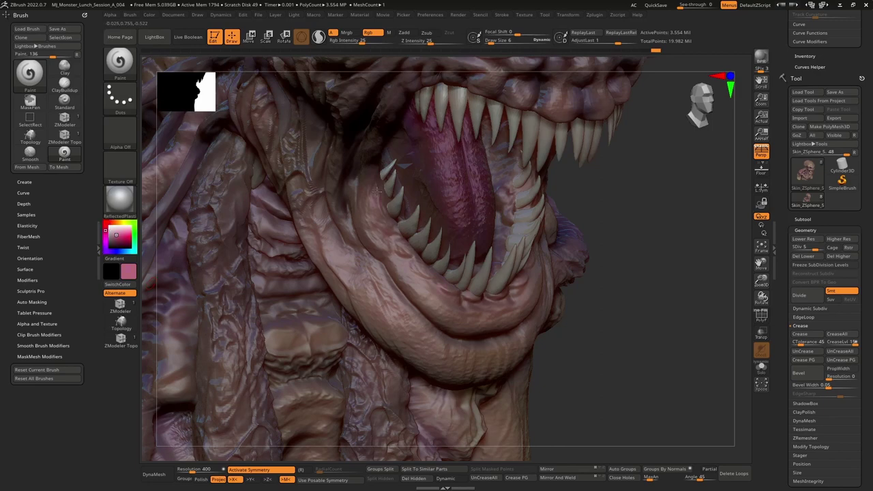
pyautogui.moveTo(434, 295); pyautogui.dragTo(314, 266, button='right')
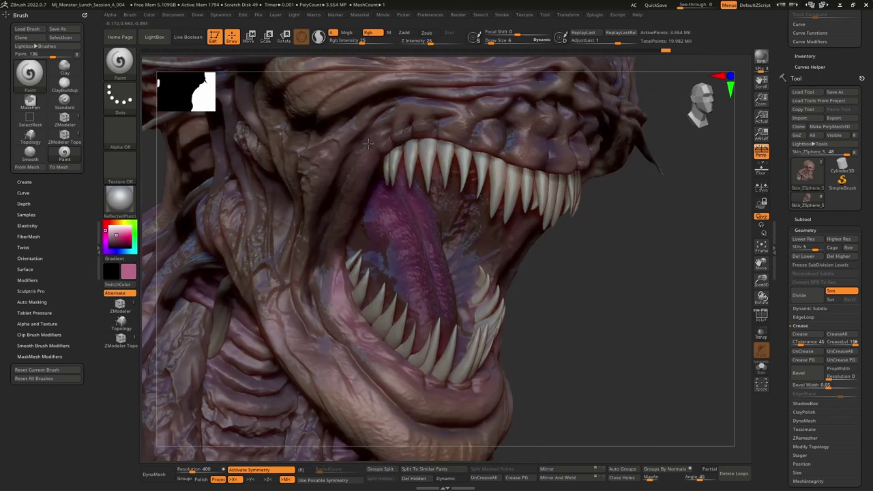
pyautogui.moveTo(397, 140); pyautogui.dragTo(356, 219, button='right')
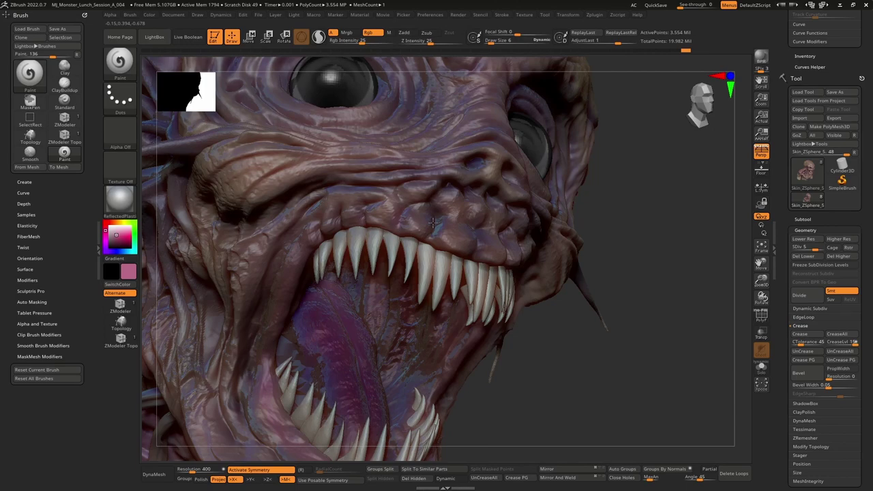
# - Lighten the pink and paint the fleshy bumps of the upper lip above the teeth, undoing and redoing strokes as needed
pyautogui.moveTo(503, 237); pyautogui.dragTo(449, 232, button='right')
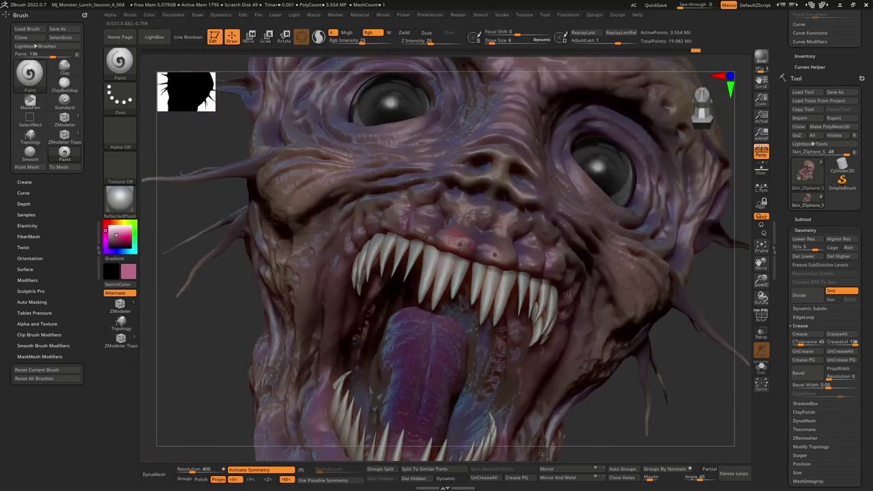
pyautogui.click(116, 233)
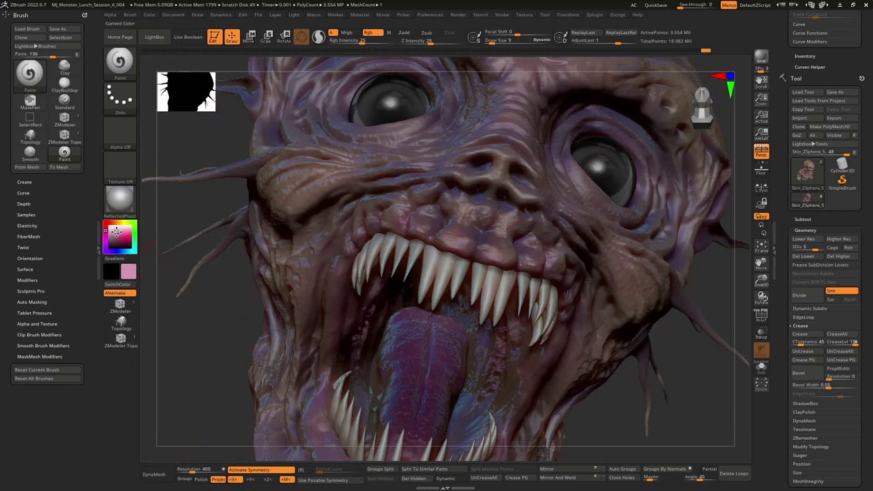
pyautogui.moveTo(472, 251); pyautogui.dragTo(494, 260)
pyautogui.hotkey('ctrl', 'z')
pyautogui.hotkey('ctrl', 'z')
pyautogui.hotkey('ctrl', 'z')
pyautogui.hotkey('ctrl', 'z')
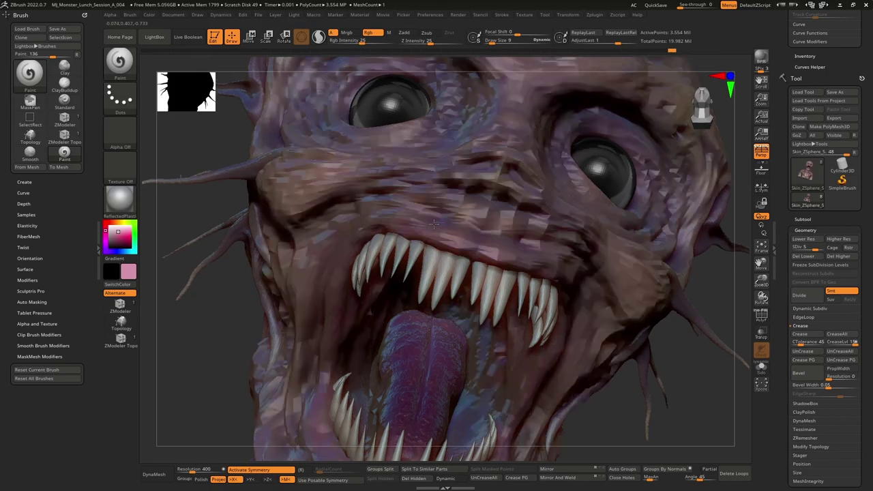
pyautogui.moveTo(434, 223)
pyautogui.mouseDown(button='right')
pyautogui.moveTo(460, 230)
pyautogui.moveTo(457, 215)
pyautogui.mouseUp(button='right')
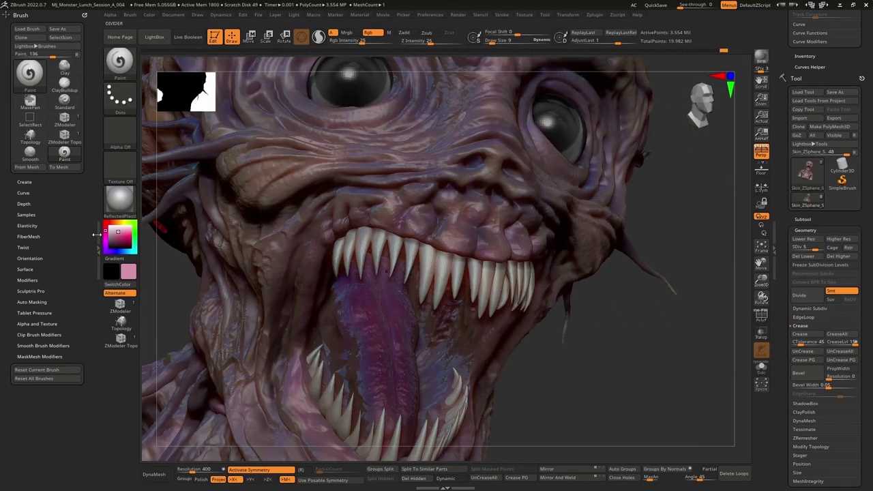
# - Change the paint colour to light purple (186, 148, 212) and tint the upper lip along the tooth line
pyautogui.click(117, 221)
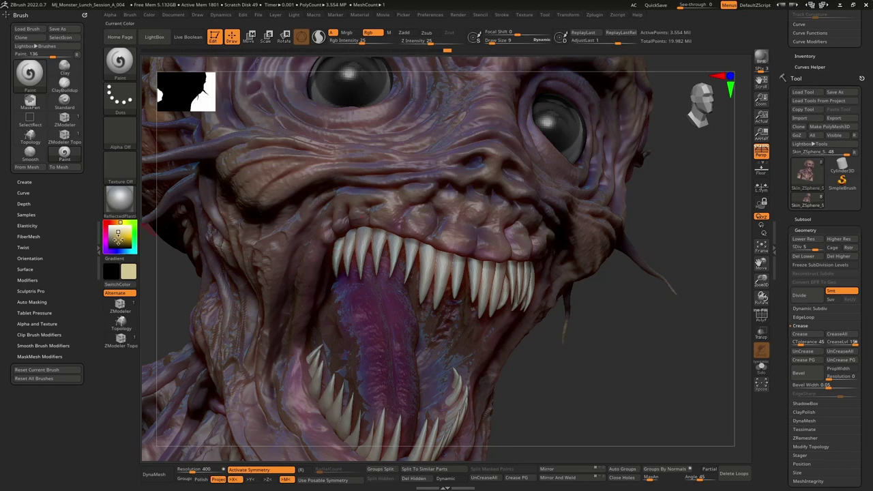
pyautogui.click(134, 250)
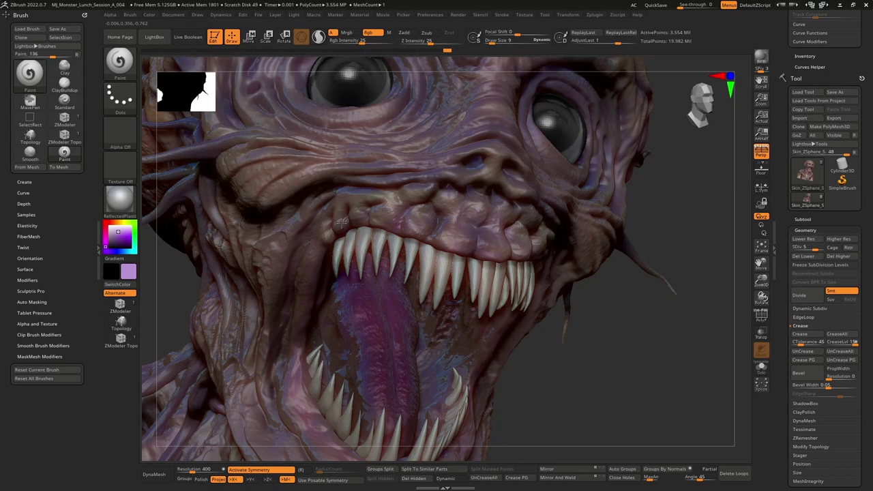
pyautogui.moveTo(330, 231); pyautogui.dragTo(395, 240)
pyautogui.moveTo(394, 240)
pyautogui.keyDown('ctrl'); pyautogui.mouseDown(button='right')
pyautogui.moveTo(395, 164)
pyautogui.moveTo(417, 154)
pyautogui.moveTo(477, 154)
pyautogui.moveTo(482, 234)
pyautogui.moveTo(440, 244)
pyautogui.mouseUp(button='right'); pyautogui.keyUp('ctrl')
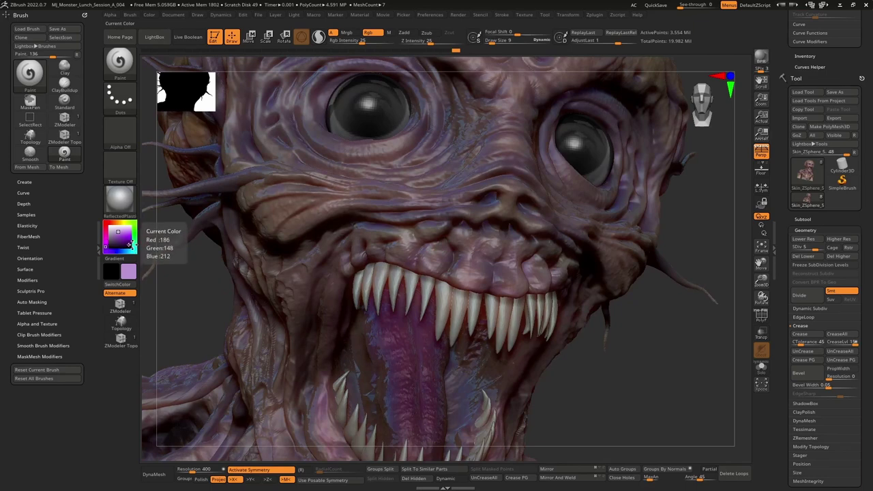
# - Switch the hue back to pink and tint the mouth corner, the cheek beside it and the upper gum line
pyautogui.click(105, 232)
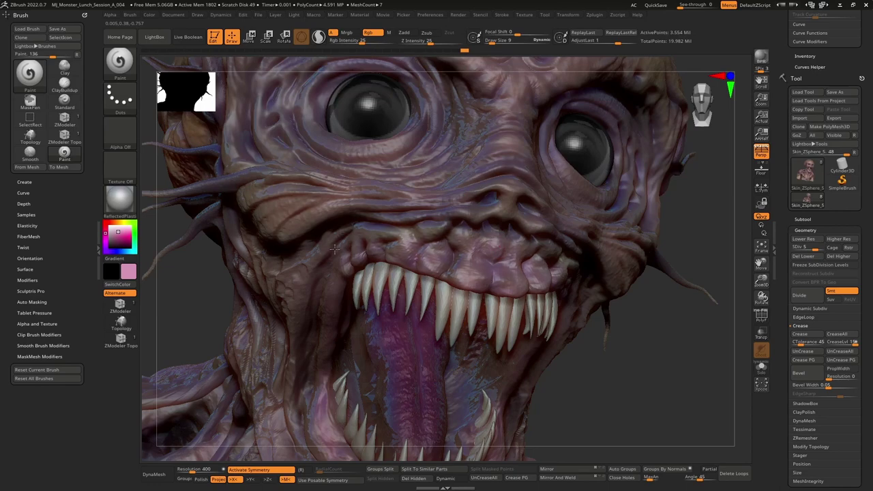
pyautogui.moveTo(351, 267); pyautogui.dragTo(389, 275, button='right')
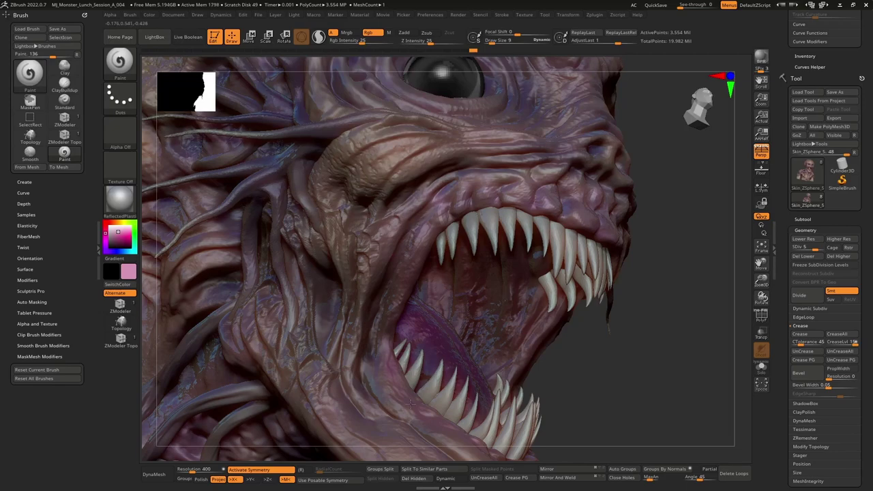
pyautogui.keyDown('ctrl'); pyautogui.moveTo(417, 343); pyautogui.dragTo(378, 364, button='right'); pyautogui.keyUp('ctrl')
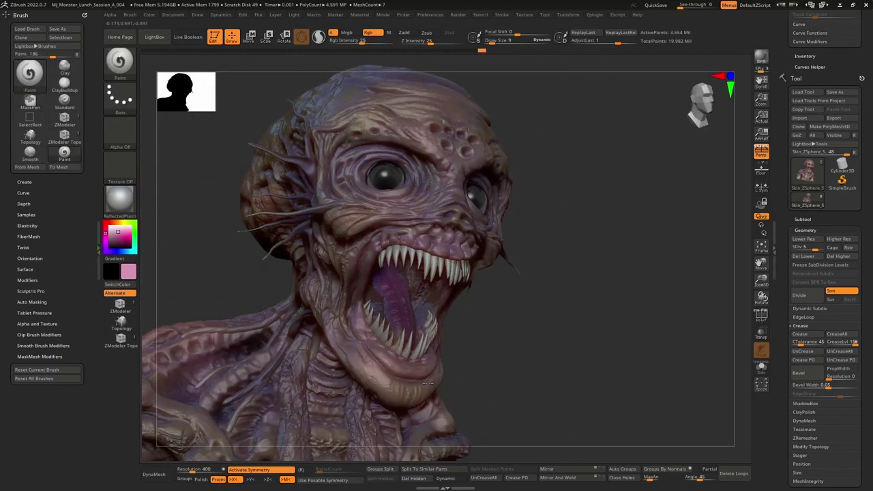
pyautogui.keyDown('ctrl'); pyautogui.moveTo(427, 383); pyautogui.dragTo(447, 307, button='right'); pyautogui.keyUp('ctrl')
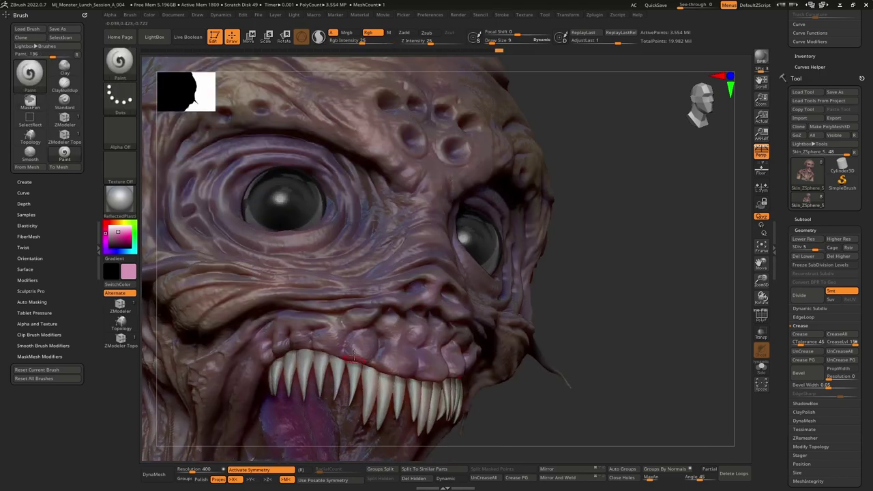
pyautogui.moveTo(444, 302); pyautogui.dragTo(375, 281, button='right')
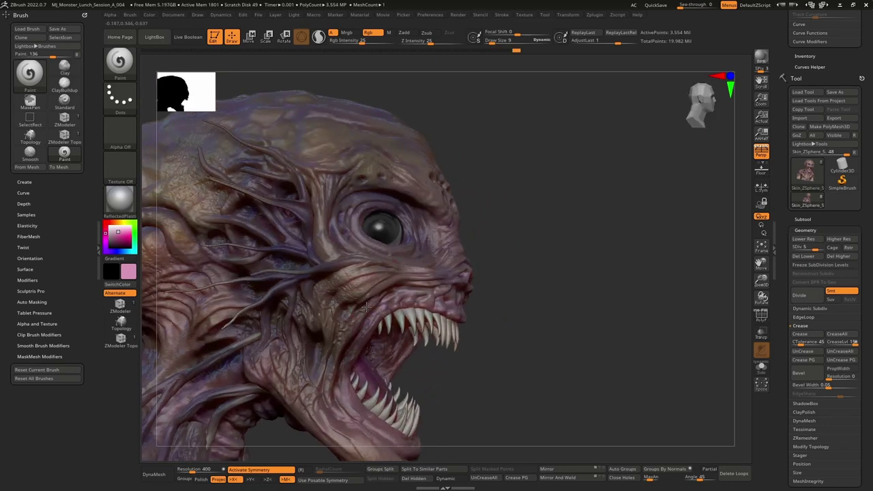
# - Paint pink over the curved ridge and bulges on the back of the skull, with the draw size at 30
pyautogui.moveTo(366, 308); pyautogui.dragTo(423, 232, button='right')
pyautogui.keyDown('alt'); pyautogui.moveTo(293, 221); pyautogui.dragTo(373, 220, button='right'); pyautogui.keyUp('alt')
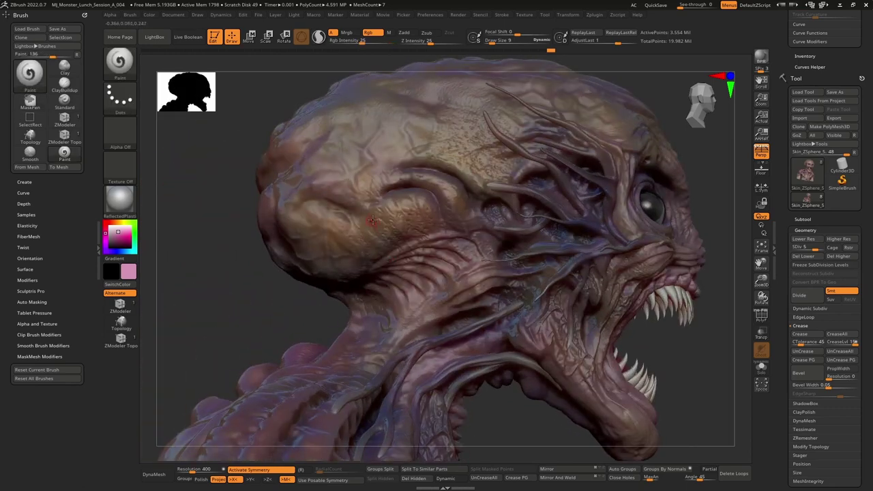
pyautogui.moveTo(413, 201)
pyautogui.mouseDown()
pyautogui.moveTo(405, 207)
pyautogui.moveTo(441, 213)
pyautogui.mouseUp()
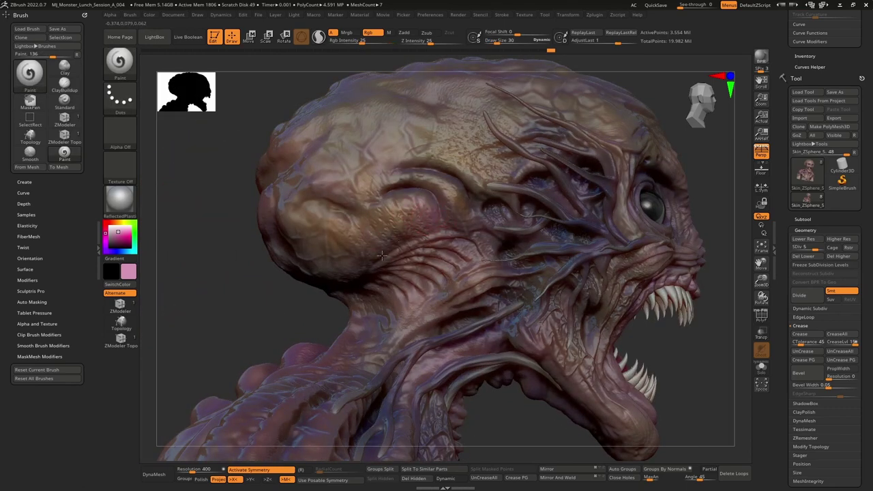
pyautogui.moveTo(382, 255); pyautogui.dragTo(373, 259)
pyautogui.keyDown('alt'); pyautogui.moveTo(368, 254); pyautogui.dragTo(437, 232, button='right'); pyautogui.keyUp('alt')
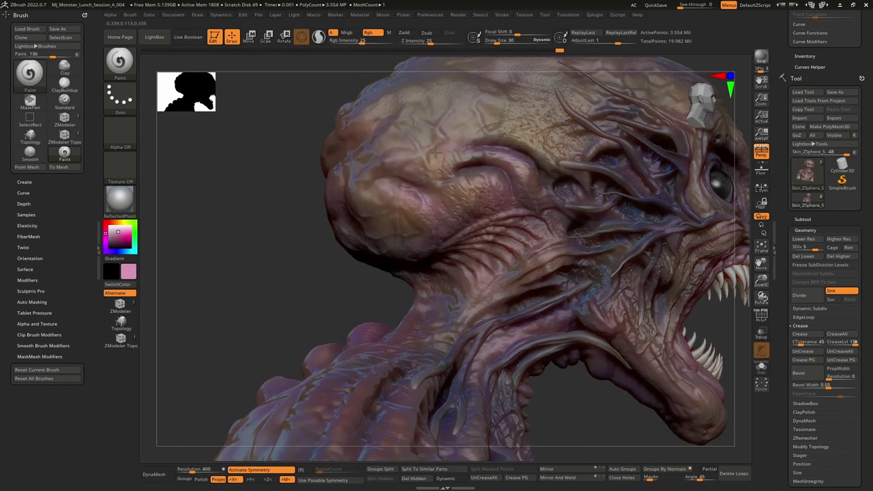
pyautogui.moveTo(435, 152); pyautogui.dragTo(423, 227, button='right')
pyautogui.moveTo(354, 194); pyautogui.dragTo(367, 207)
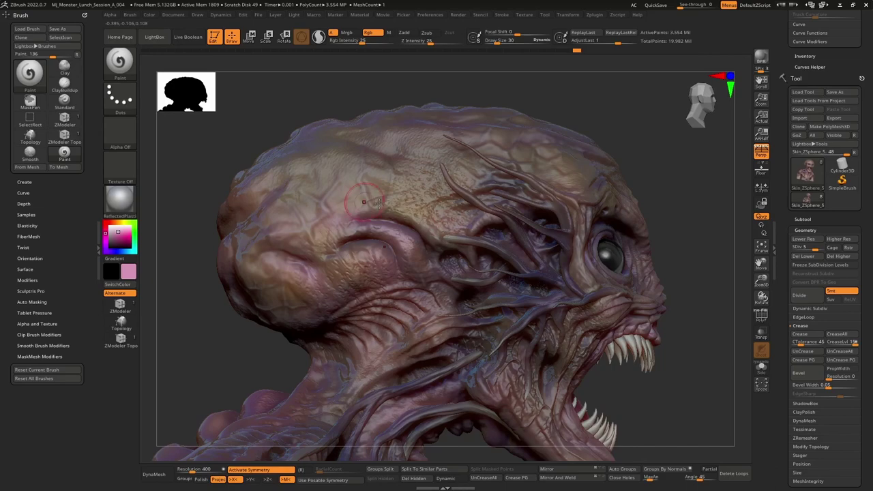
# - Select the tendril subtool on the side of the head and tint the tendrils between the skull and cheek pink
pyautogui.moveTo(518, 288)
pyautogui.keyDown('alt'); pyautogui.mouseDown(button='right')
pyautogui.moveTo(444, 201)
pyautogui.moveTo(447, 146)
pyautogui.mouseUp(button='right'); pyautogui.keyUp('alt')
pyautogui.moveTo(546, 179); pyautogui.dragTo(490, 181, button='right')
pyautogui.moveTo(489, 181)
pyautogui.keyDown('ctrl'); pyautogui.mouseDown(button='right')
pyautogui.moveTo(491, 208)
pyautogui.moveTo(476, 240)
pyautogui.moveTo(526, 236)
pyautogui.mouseUp(button='right'); pyautogui.keyUp('ctrl')
pyautogui.keyDown('alt'); pyautogui.click(474, 242); pyautogui.keyUp('alt')
pyautogui.moveTo(376, 184)
pyautogui.mouseDown()
pyautogui.moveTo(399, 165)
pyautogui.moveTo(437, 168)
pyautogui.moveTo(447, 180)
pyautogui.moveTo(462, 173)
pyautogui.mouseUp()
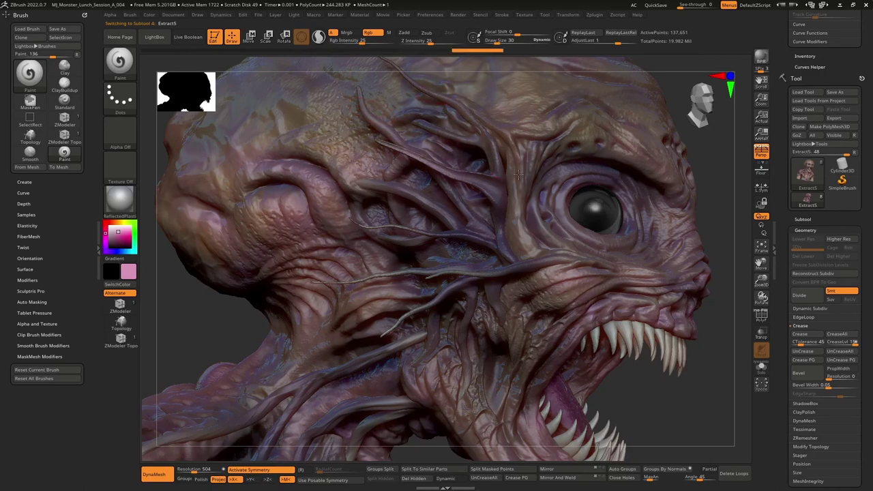
pyautogui.moveTo(439, 304); pyautogui.dragTo(466, 280)
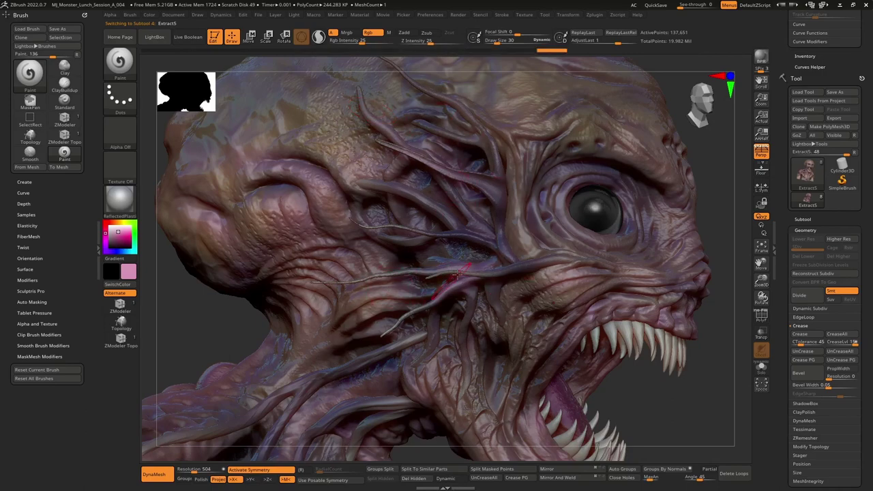
pyautogui.keyDown('ctrl'); pyautogui.moveTo(500, 252); pyautogui.dragTo(496, 226, button='right'); pyautogui.keyUp('ctrl')
pyautogui.click(474, 274)
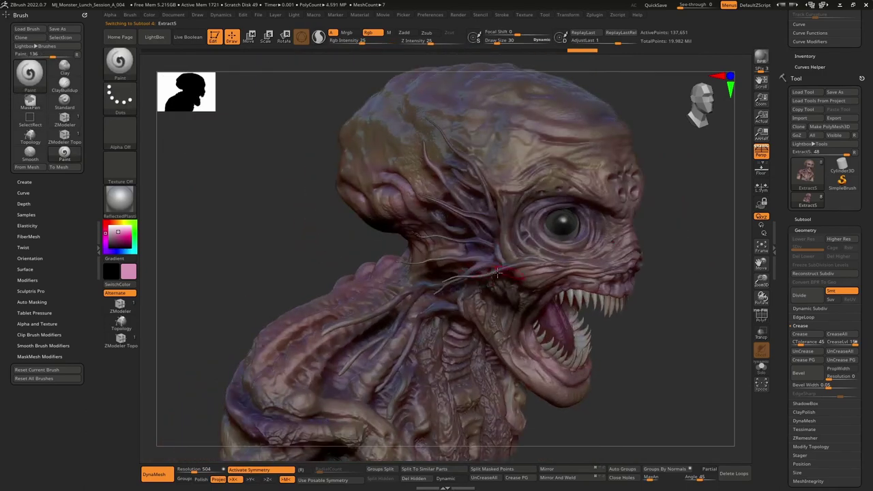
pyautogui.moveTo(475, 274)
pyautogui.mouseDown(button='right')
pyautogui.moveTo(519, 236)
pyautogui.moveTo(526, 256)
pyautogui.mouseUp(button='right')
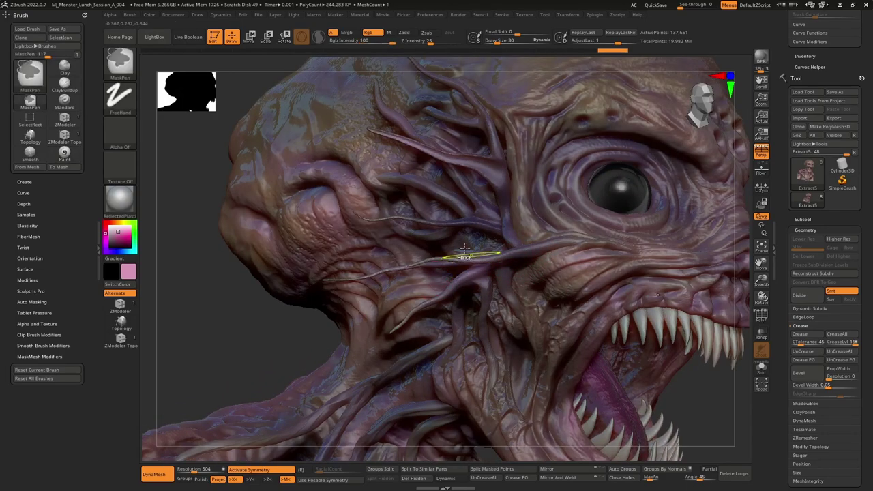
# - Select the neck tendril subtool and the chest tentacle subtool in turn and tint each of them pink
pyautogui.moveTo(477, 257); pyautogui.dragTo(450, 230, button='right')
pyautogui.keyDown('alt'); pyautogui.click(447, 220); pyautogui.keyUp('alt')
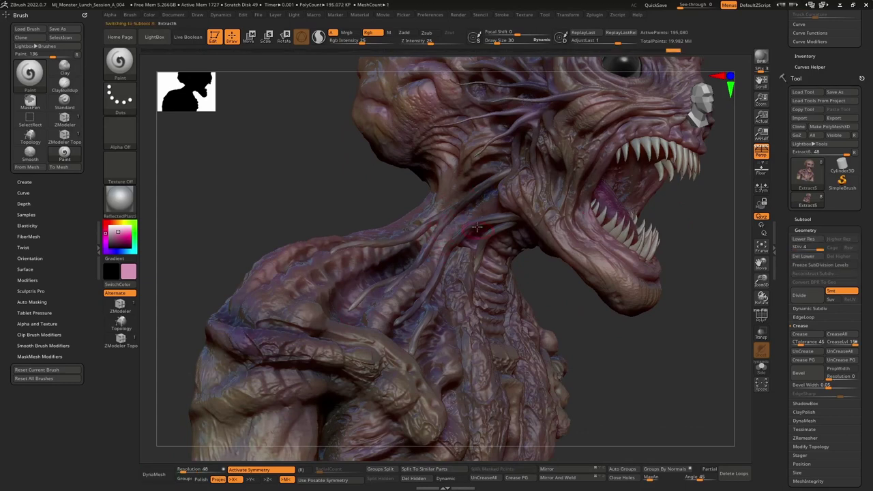
pyautogui.moveTo(448, 247); pyautogui.dragTo(467, 252, button='right')
pyautogui.keyDown('alt'); pyautogui.click(468, 252); pyautogui.keyUp('alt')
pyautogui.moveTo(477, 217); pyautogui.dragTo(470, 204, button='right')
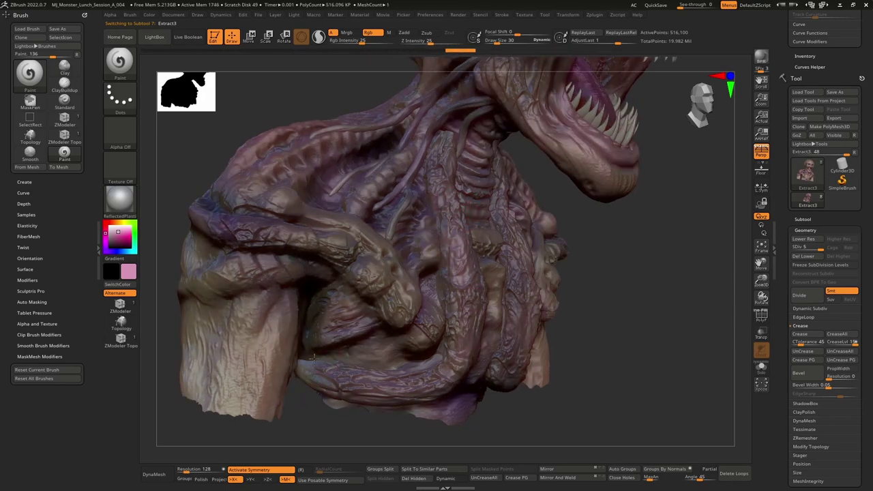
pyautogui.moveTo(497, 234)
pyautogui.mouseDown(button='right')
pyautogui.moveTo(399, 234)
pyautogui.moveTo(416, 235)
pyautogui.mouseUp(button='right')
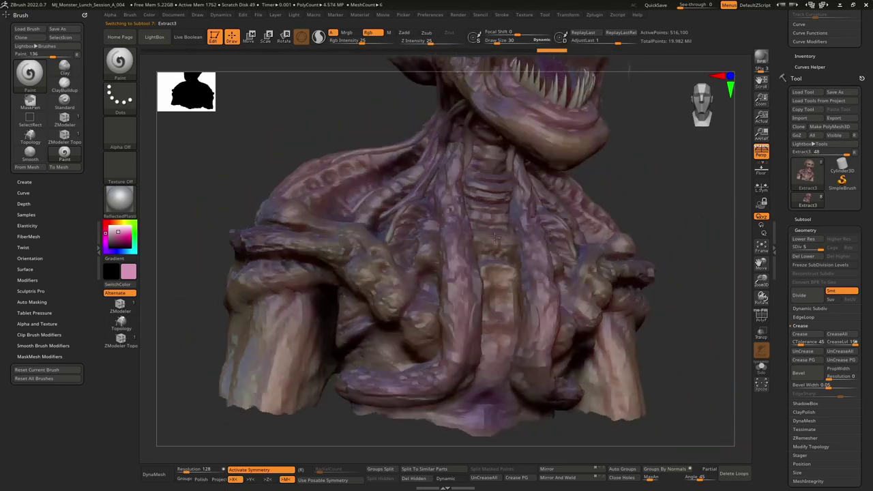
pyautogui.moveTo(471, 238)
pyautogui.keyDown('ctrl'); pyautogui.mouseDown(button='right')
pyautogui.moveTo(482, 291)
pyautogui.moveTo(447, 276)
pyautogui.moveTo(513, 262)
pyautogui.moveTo(495, 292)
pyautogui.moveTo(511, 290)
pyautogui.mouseUp(button='right'); pyautogui.keyUp('ctrl')
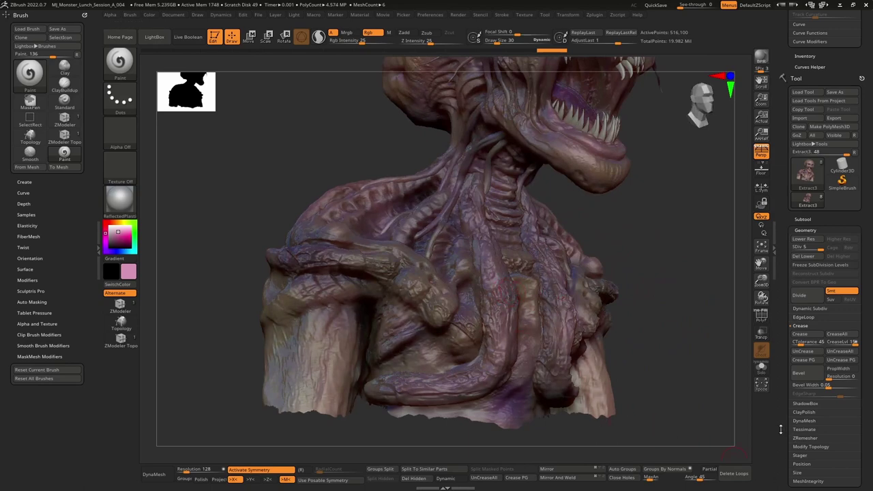
# - Open the masking settings of the chest tentacle subtool and quick-save the project
pyautogui.moveTo(781, 431); pyautogui.dragTo(793, 363)
pyautogui.scroll(-3, 819, 372)
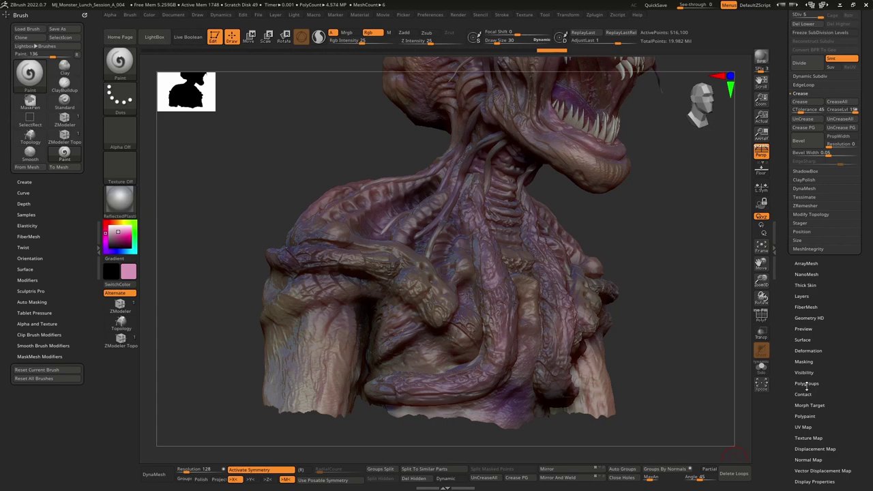
pyautogui.moveTo(782, 448); pyautogui.dragTo(789, 426)
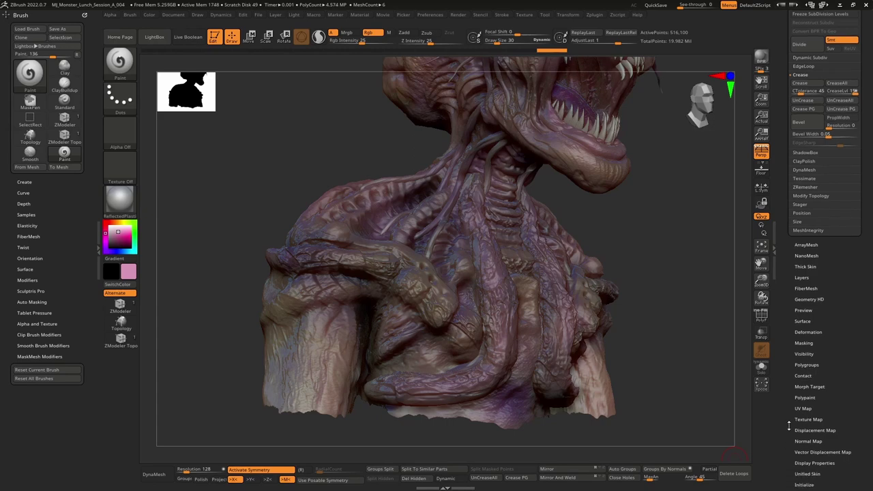
pyautogui.click(803, 344)
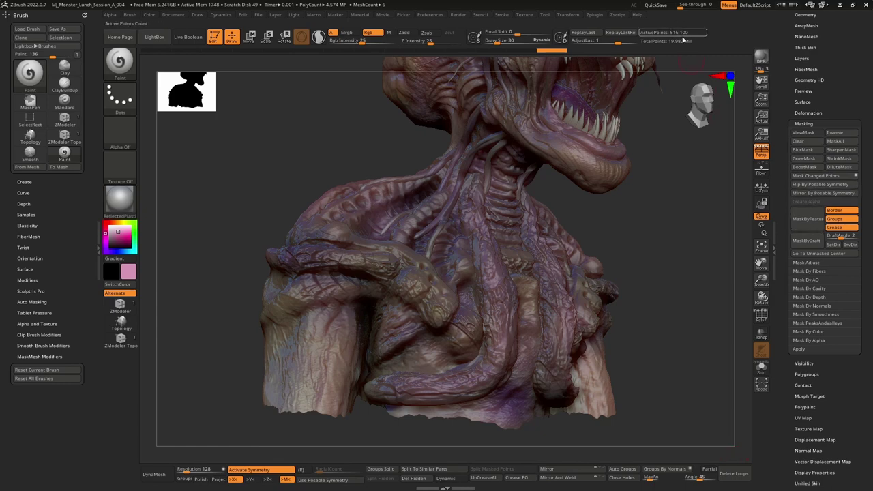
pyautogui.click(662, 6)
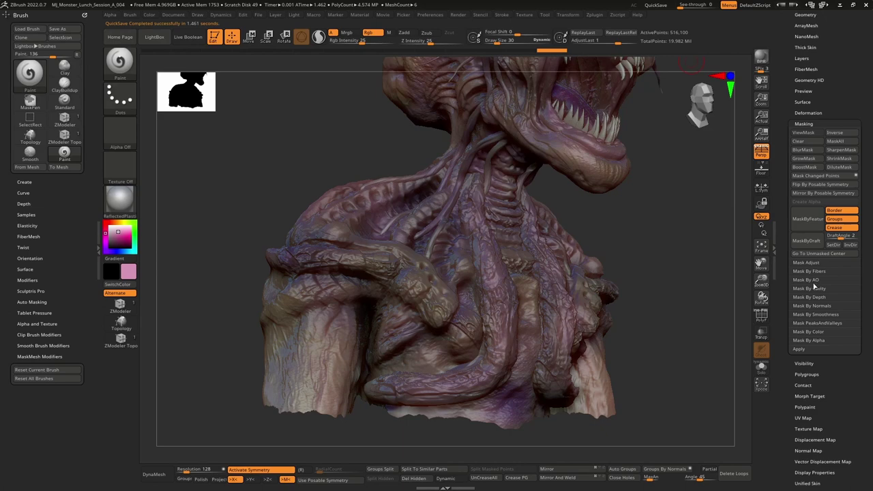
# - Try masking the chest tentacles by ambient occlusion with the occlusion intensity at about 2.09 and about 3.81
pyautogui.click(812, 280)
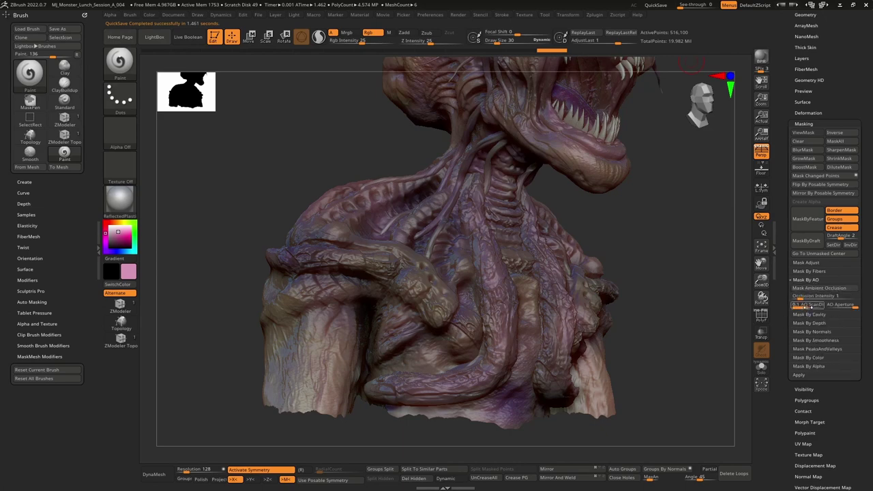
pyautogui.moveTo(800, 298); pyautogui.dragTo(807, 297)
pyautogui.click(812, 288)
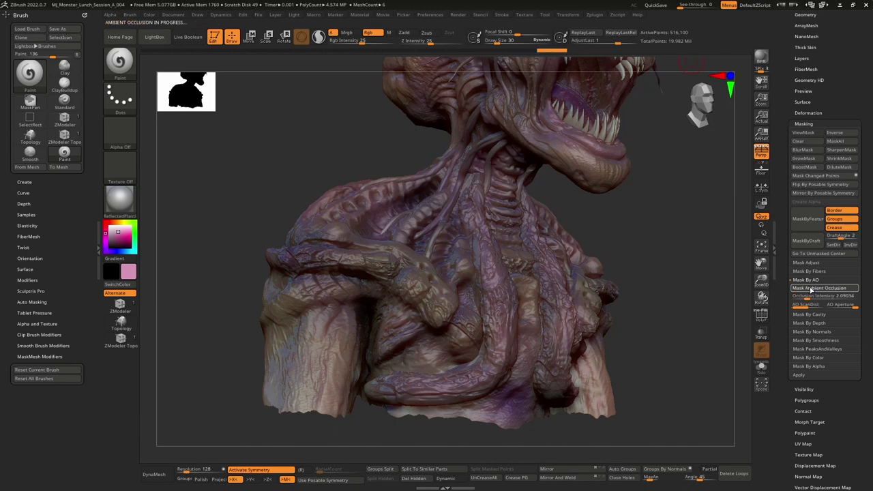
pyautogui.click(807, 296)
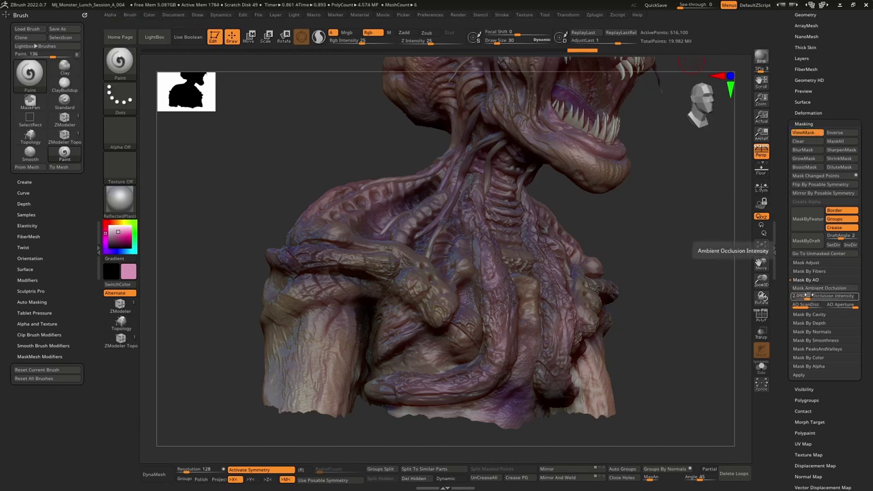
pyautogui.moveTo(807, 297); pyautogui.dragTo(819, 296)
pyautogui.click(819, 288)
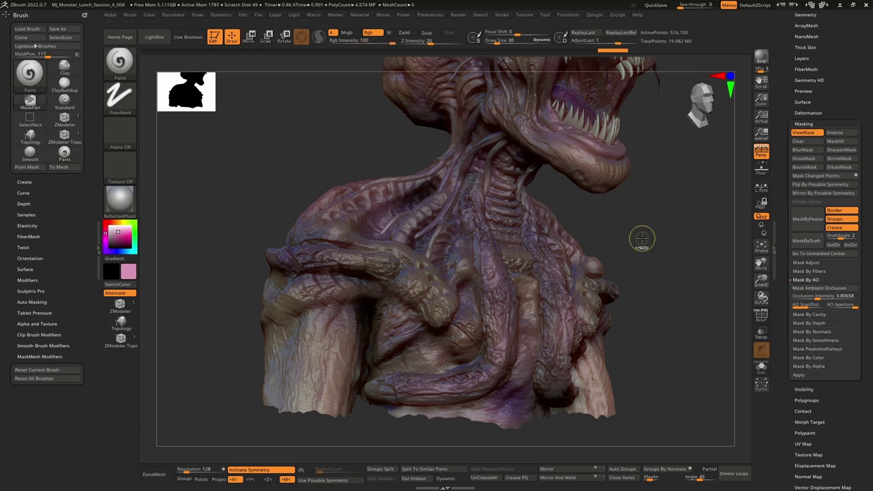
pyautogui.hotkey('ctrl', 'h')
pyautogui.click(816, 289)
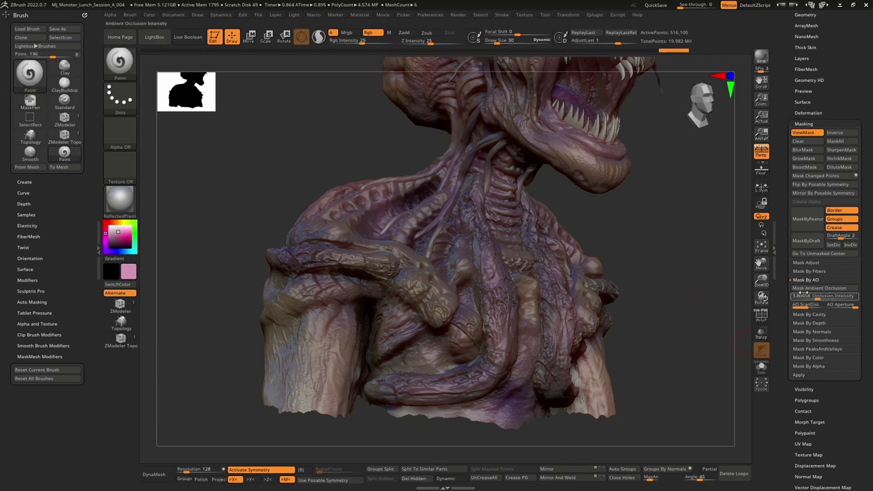
# - Mask the chest tentacles by cavity at intensity 100 and invert the mask
pyautogui.click(808, 313)
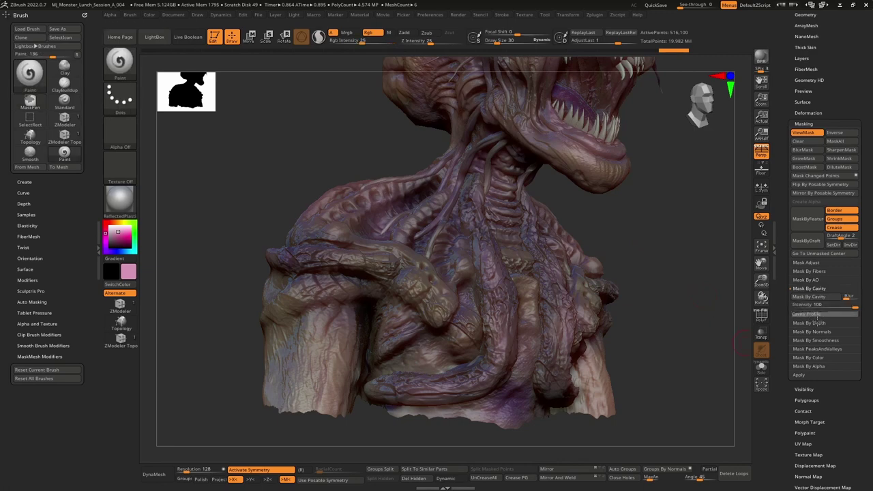
pyautogui.click(821, 300)
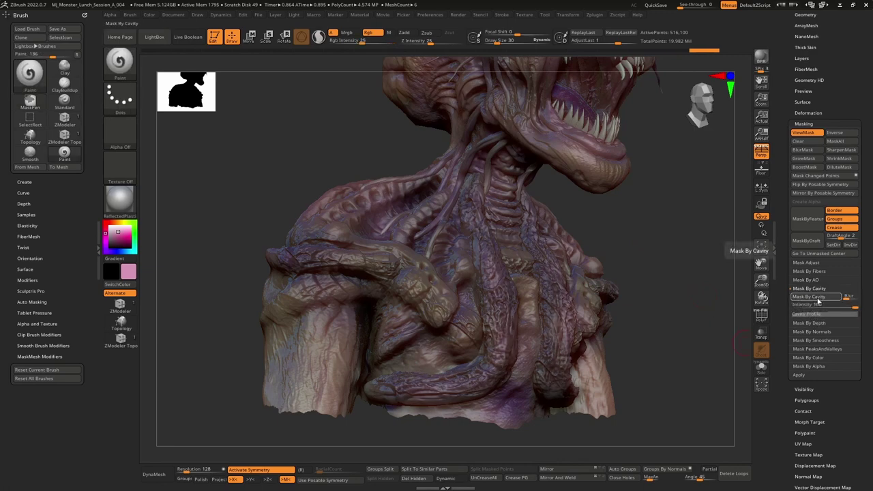
pyautogui.keyDown('alt'); pyautogui.moveTo(522, 320); pyautogui.dragTo(515, 271, button='right'); pyautogui.keyUp('alt')
pyautogui.keyDown('ctrl'); pyautogui.click(631, 294); pyautogui.keyUp('ctrl')
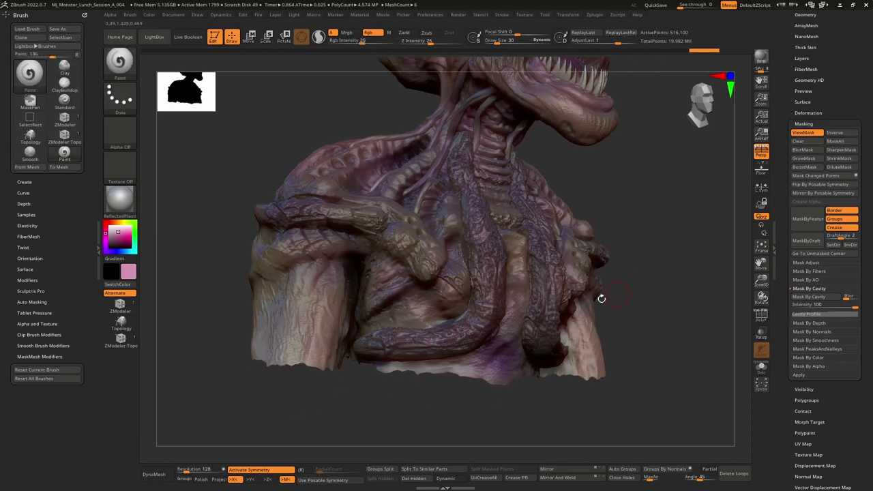
# - Choose a dark greyish purple and paint it over the masked chest tentacles with the draw size at 66
pyautogui.keyDown('ctrl'); pyautogui.moveTo(452, 288); pyautogui.dragTo(475, 343, button='right'); pyautogui.keyUp('ctrl')
pyautogui.moveTo(514, 295); pyautogui.dragTo(535, 259, button='right')
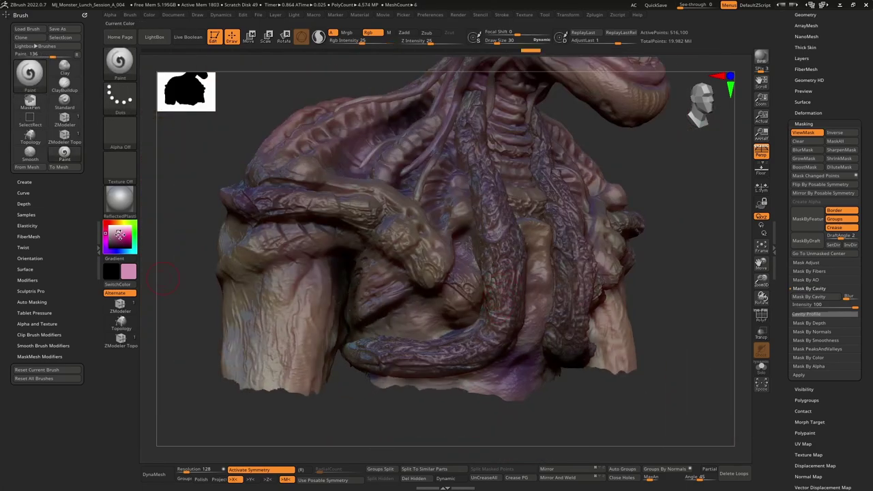
pyautogui.moveTo(120, 235); pyautogui.dragTo(109, 242)
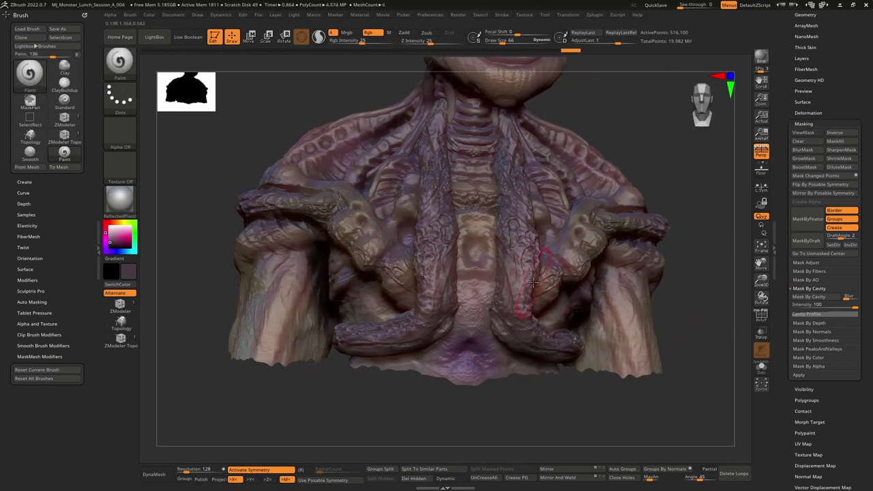
pyautogui.moveTo(534, 285)
pyautogui.mouseDown(button='right')
pyautogui.moveTo(471, 297)
pyautogui.moveTo(516, 331)
pyautogui.moveTo(437, 302)
pyautogui.moveTo(482, 305)
pyautogui.moveTo(461, 307)
pyautogui.moveTo(459, 322)
pyautogui.moveTo(457, 289)
pyautogui.moveTo(473, 279)
pyautogui.mouseUp(button='right')
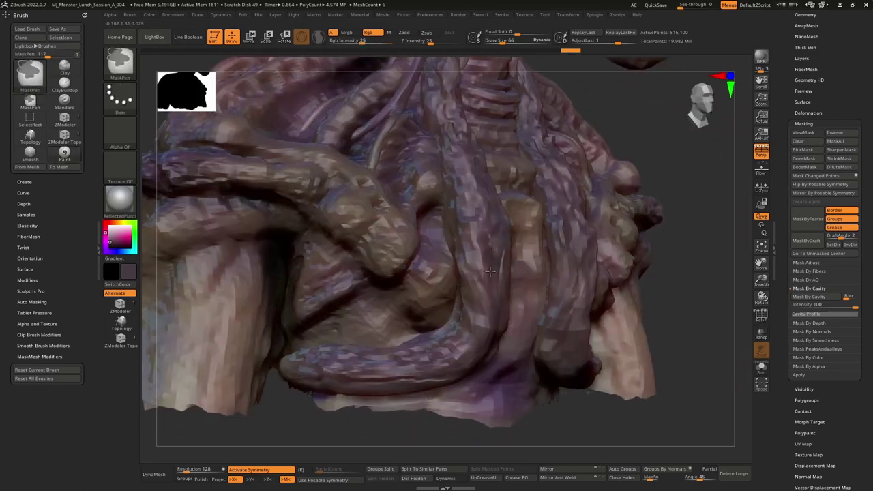
# - Open the subtool list and make the monster's skin subtool, Skin_ZSphere_5, active by picking it at the neck
pyautogui.press('w')
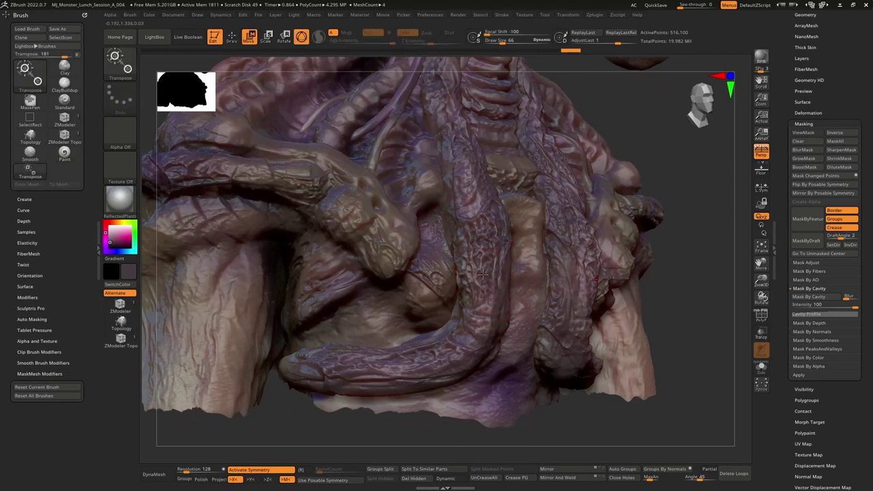
pyautogui.moveTo(784, 160); pyautogui.dragTo(785, 188)
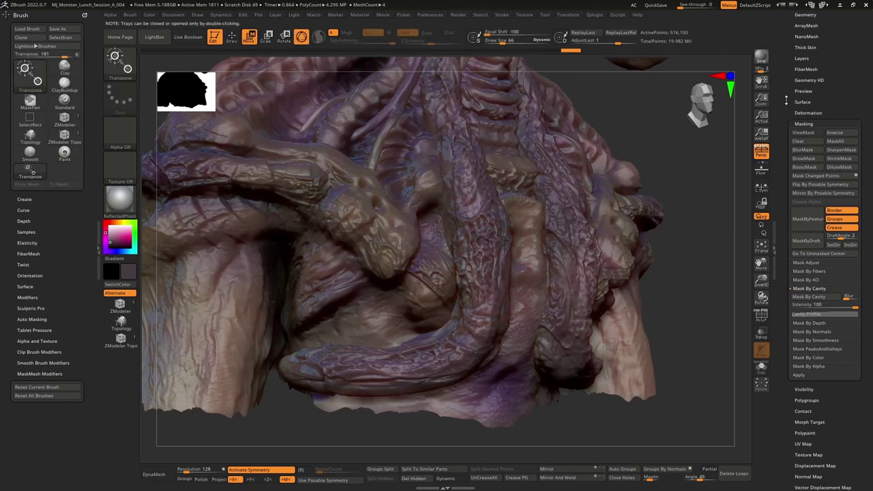
pyautogui.moveTo(784, 31); pyautogui.dragTo(783, 131)
pyautogui.click(803, 116)
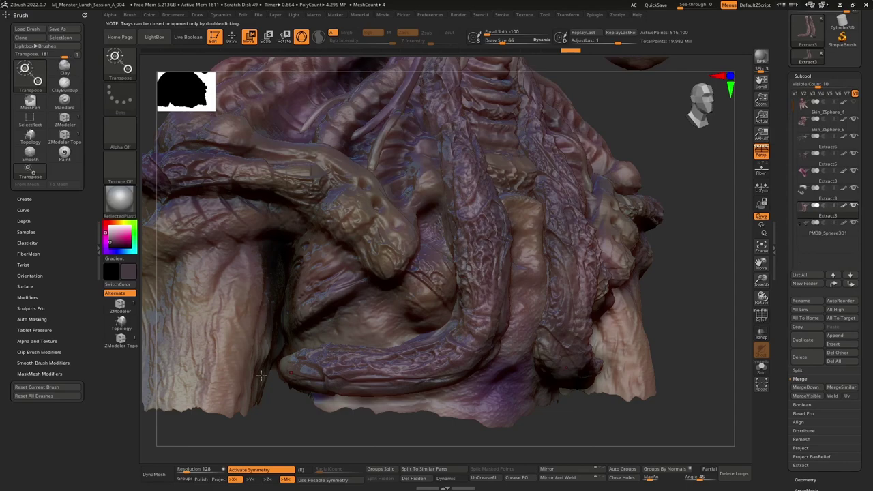
pyautogui.moveTo(446, 219); pyautogui.dragTo(437, 334, button='right')
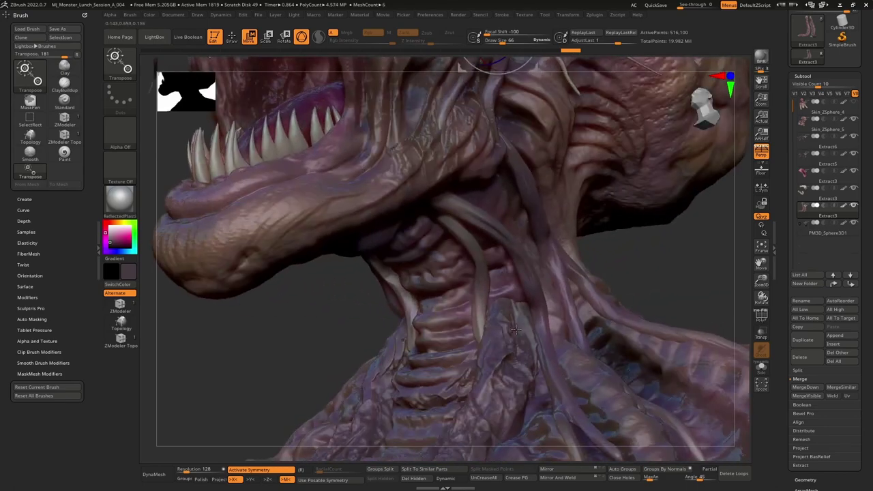
pyautogui.keyDown('alt'); pyautogui.click(509, 326); pyautogui.keyUp('alt')
pyautogui.moveTo(510, 326); pyautogui.dragTo(517, 336, button='right')
pyautogui.press('q')
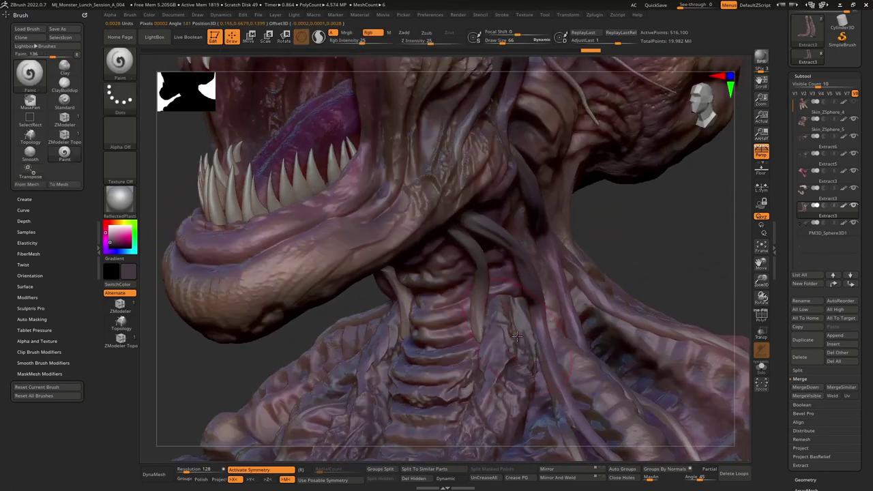
pyautogui.keyDown('alt'); pyautogui.click(521, 294); pyautogui.keyUp('alt')
# - Build up and smooth the neck skin around the upper end of the chest tentacle using ClayBuildup at about draw size 15
pyautogui.press('space')
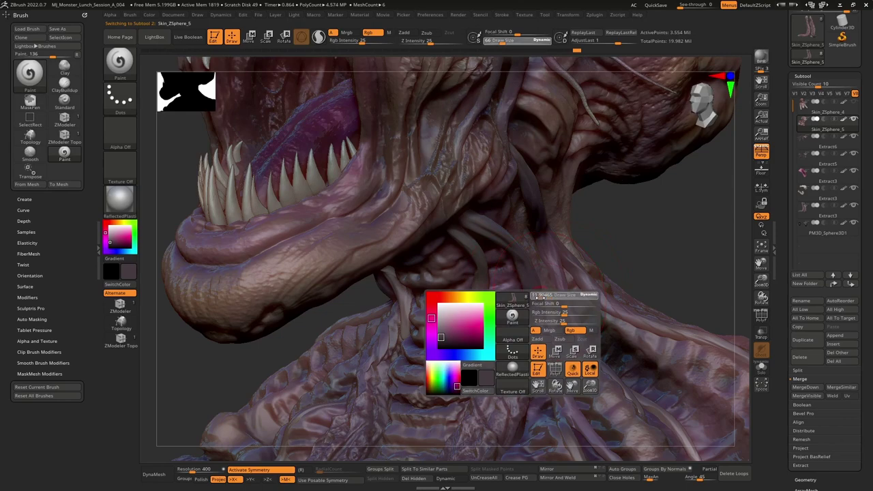
pyautogui.moveTo(540, 296); pyautogui.dragTo(542, 297)
pyautogui.moveTo(542, 297)
pyautogui.mouseDown(button='right')
pyautogui.moveTo(533, 281)
pyautogui.moveTo(513, 276)
pyautogui.moveTo(516, 295)
pyautogui.mouseUp(button='right')
pyautogui.press('b')
pyautogui.press('c')
pyautogui.press('b')
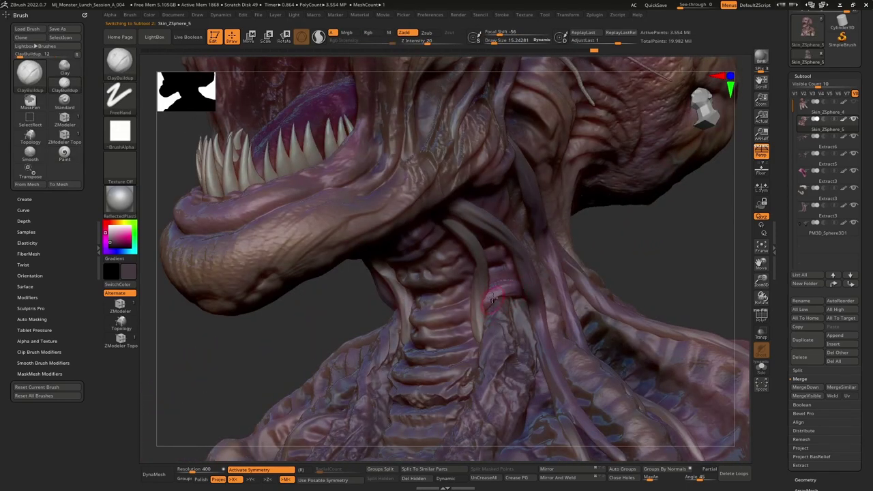
pyautogui.moveTo(492, 298); pyautogui.dragTo(487, 298)
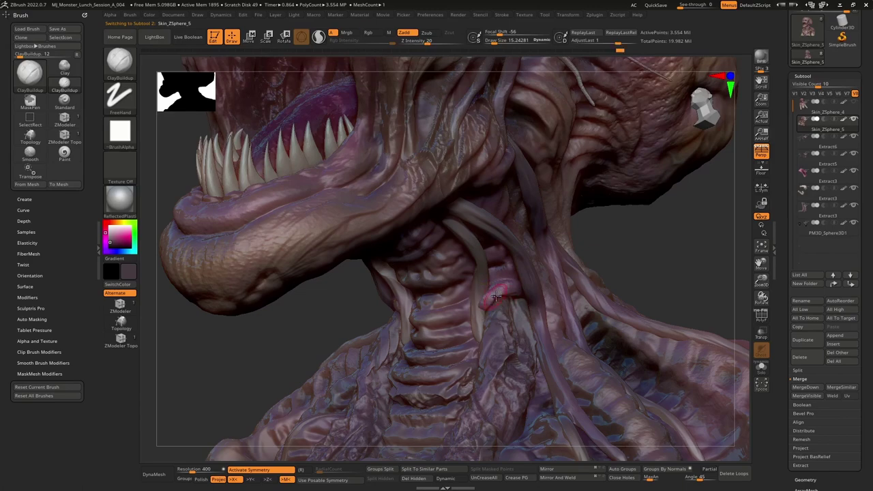
pyautogui.press('shift')
# - Build up and smooth skin around the neck tendril's end behind the jaw with the draw size at 10, checking it in transparent view
pyautogui.moveTo(507, 293)
pyautogui.mouseDown(button='right')
pyautogui.moveTo(539, 294)
pyautogui.moveTo(497, 292)
pyautogui.moveTo(504, 295)
pyautogui.moveTo(494, 303)
pyautogui.moveTo(444, 268)
pyautogui.moveTo(479, 245)
pyautogui.moveTo(471, 217)
pyautogui.moveTo(484, 198)
pyautogui.moveTo(461, 219)
pyautogui.mouseUp(button='right')
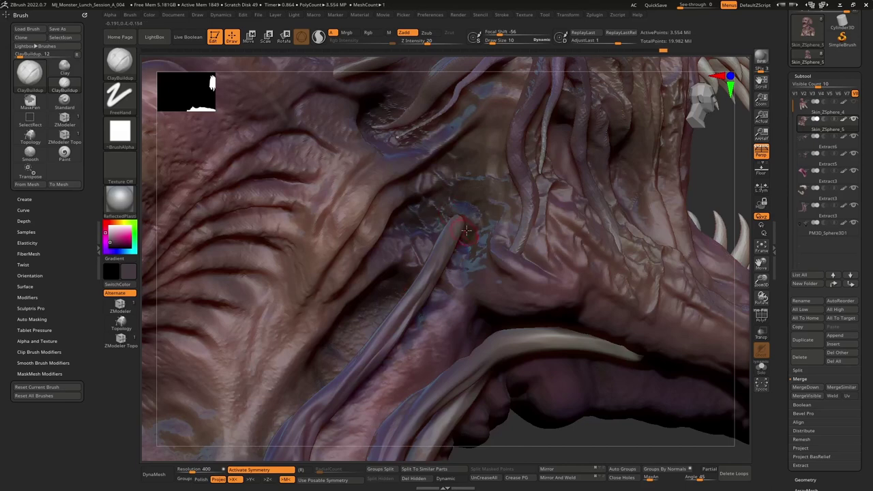
pyautogui.press('shift')
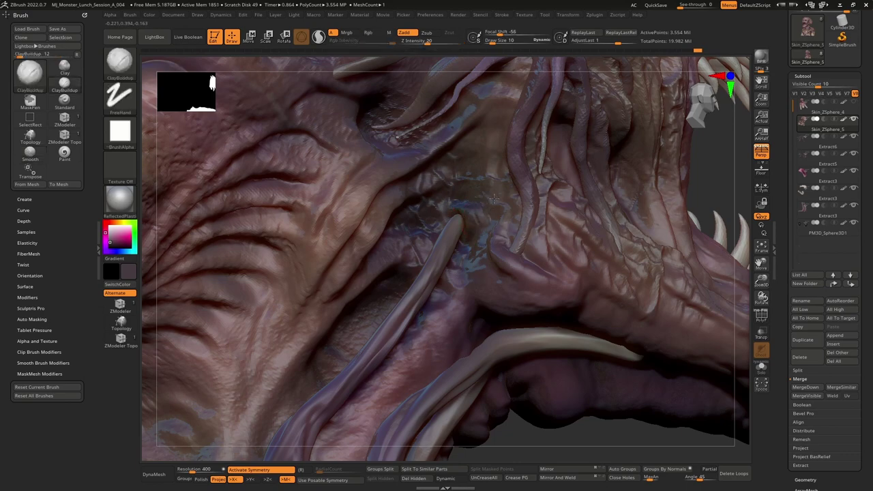
pyautogui.moveTo(494, 202)
pyautogui.keyDown('ctrl'); pyautogui.mouseDown(button='right')
pyautogui.moveTo(492, 147)
pyautogui.moveTo(501, 219)
pyautogui.moveTo(496, 311)
pyautogui.mouseUp(button='right'); pyautogui.keyUp('ctrl')
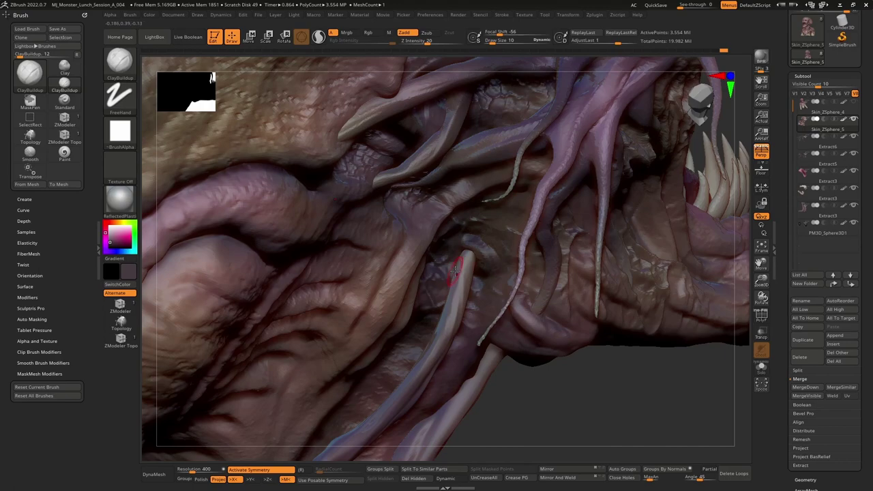
pyautogui.hotkey('shift', 't')
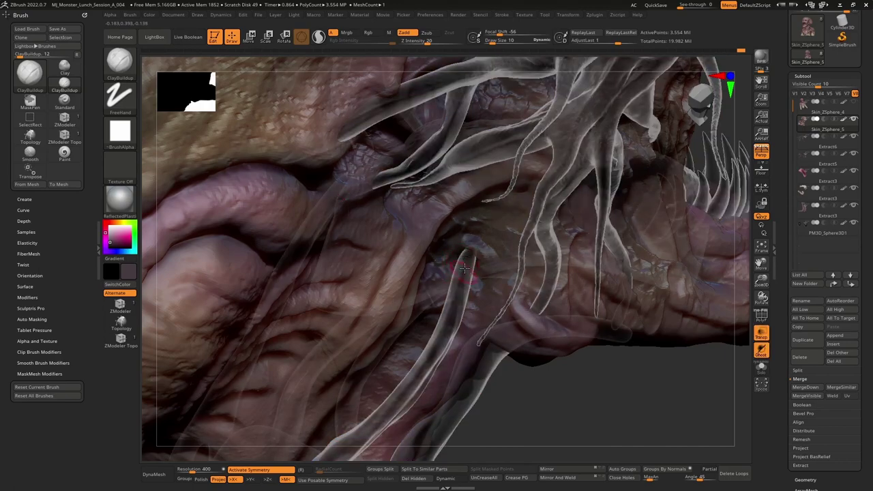
pyautogui.hotkey('shift', 't')
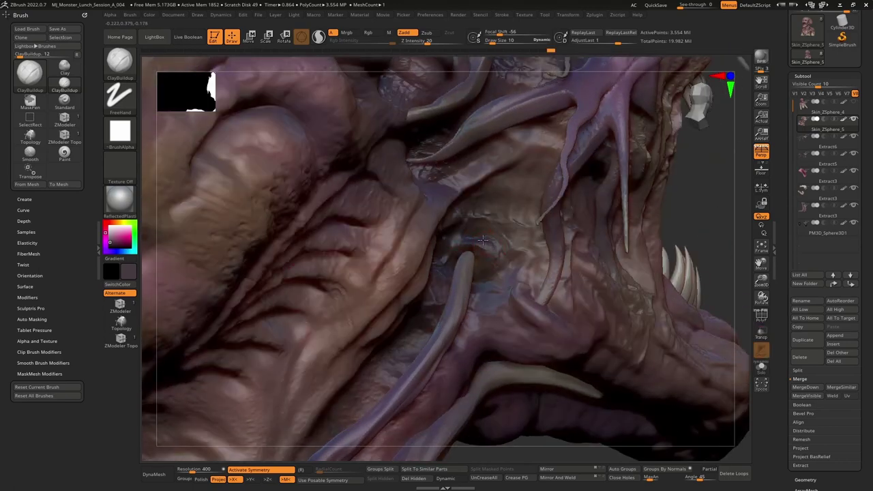
pyautogui.moveTo(488, 241)
pyautogui.mouseDown()
pyautogui.moveTo(495, 243)
pyautogui.moveTo(483, 229)
pyautogui.mouseUp()
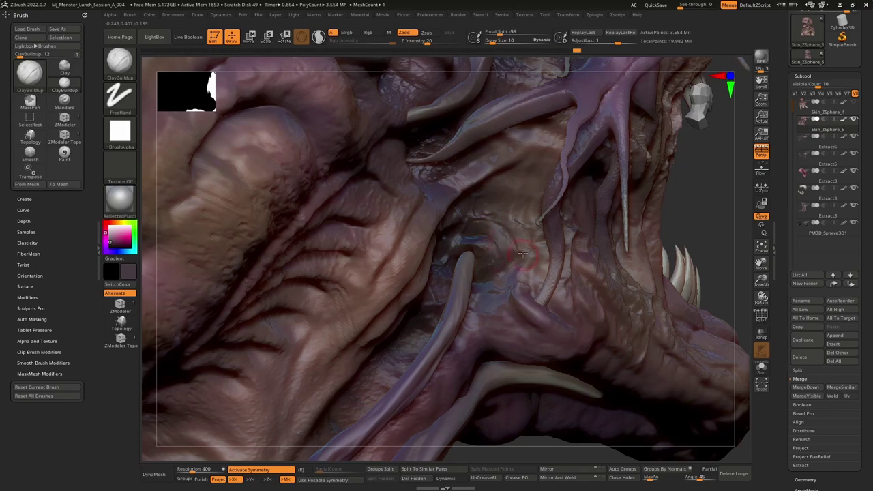
# - Build up skin ridges around the tips of the tendrils on the side of the skull with the draw size at 8
pyautogui.moveTo(516, 245)
pyautogui.keyDown('ctrl'); pyautogui.mouseDown(button='right')
pyautogui.moveTo(533, 226)
pyautogui.moveTo(466, 243)
pyautogui.mouseUp(button='right'); pyautogui.keyUp('ctrl')
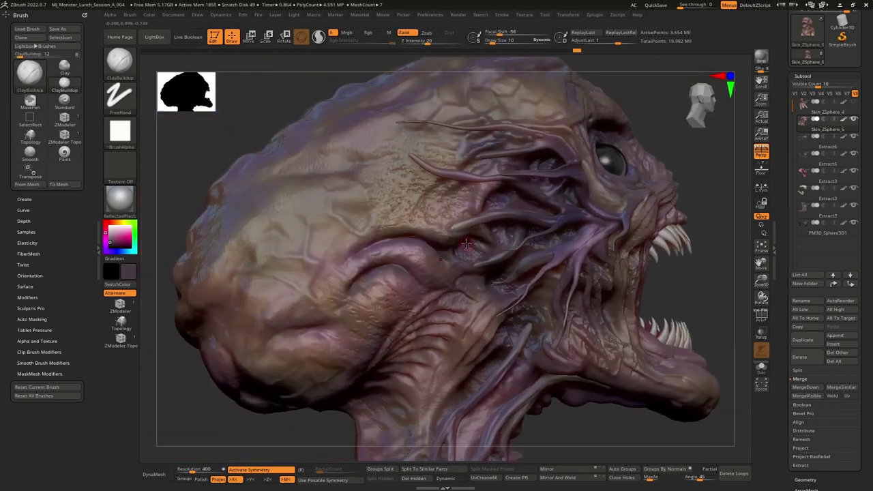
pyautogui.moveTo(474, 278)
pyautogui.mouseDown(button='right')
pyautogui.moveTo(455, 244)
pyautogui.moveTo(477, 278)
pyautogui.mouseUp(button='right')
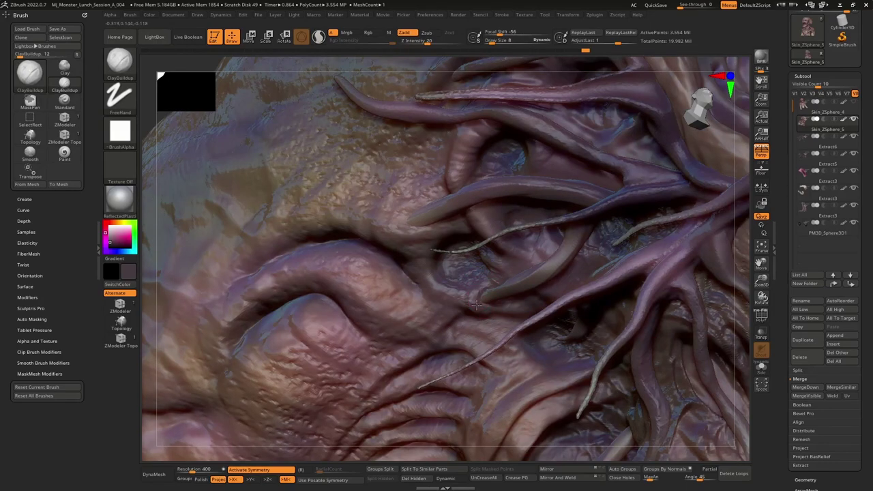
pyautogui.moveTo(476, 286); pyautogui.dragTo(416, 197, button='right')
pyautogui.moveTo(431, 200); pyautogui.dragTo(413, 236)
pyautogui.keyDown('alt'); pyautogui.moveTo(443, 199); pyautogui.dragTo(452, 297, button='right'); pyautogui.keyUp('alt')
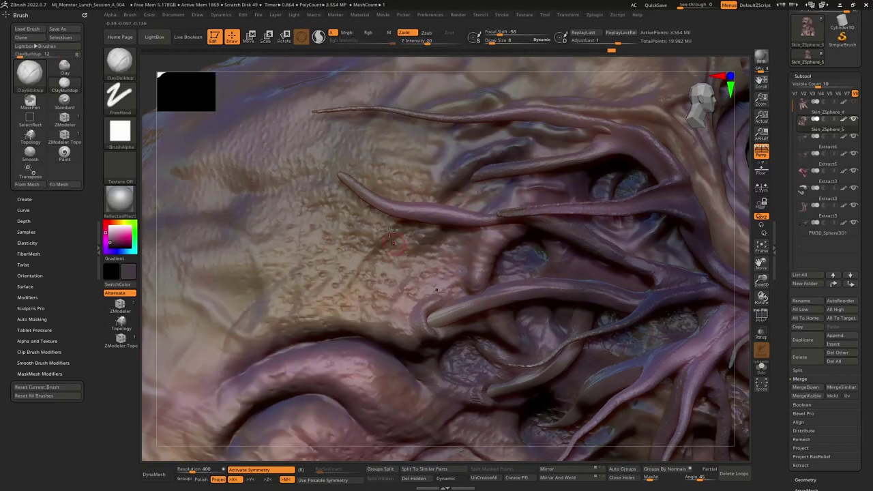
pyautogui.moveTo(423, 335)
pyautogui.mouseDown(button='right')
pyautogui.moveTo(372, 218)
pyautogui.moveTo(457, 187)
pyautogui.moveTo(481, 189)
pyautogui.mouseUp(button='right')
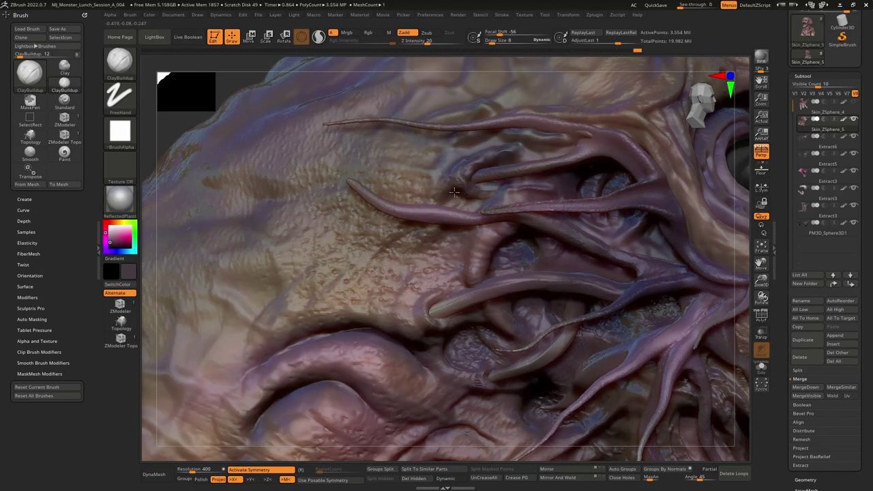
# - Build up skin around the tendril end on the cheek below the eye with the draw size at 6
pyautogui.keyDown('ctrl'); pyautogui.moveTo(487, 207); pyautogui.dragTo(458, 251, button='right'); pyautogui.keyUp('ctrl')
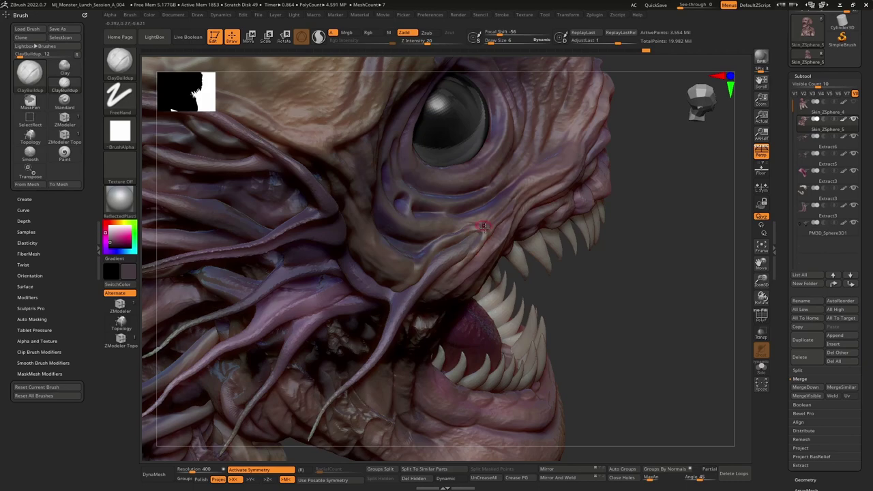
pyautogui.moveTo(490, 225); pyautogui.dragTo(479, 171, button='right')
pyautogui.keyDown('ctrl'); pyautogui.moveTo(479, 171); pyautogui.dragTo(512, 251, button='right'); pyautogui.keyUp('ctrl')
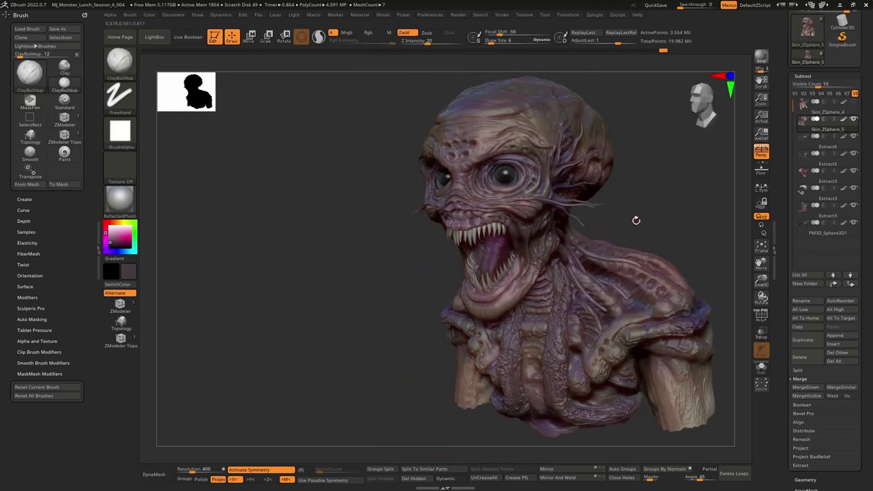
# - Quick-save the project and check the bust's head from both three-quarter sides
pyautogui.moveTo(627, 216); pyautogui.dragTo(590, 231, button='right')
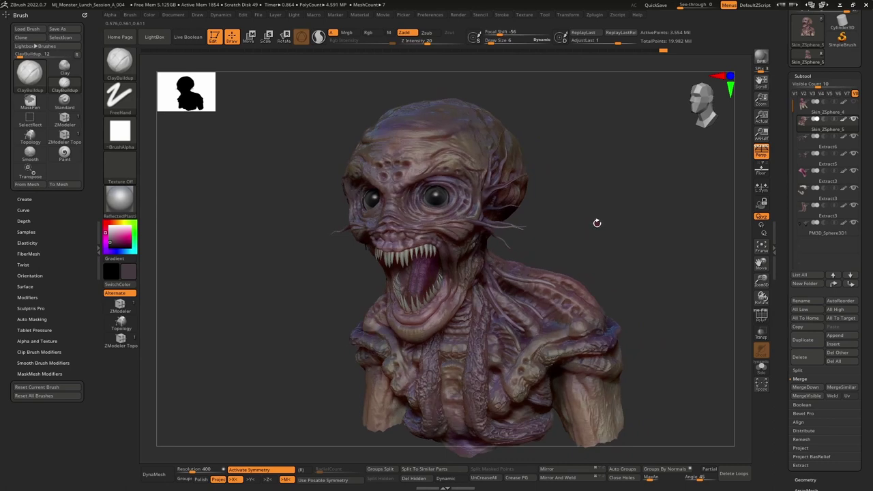
pyautogui.click(657, 5)
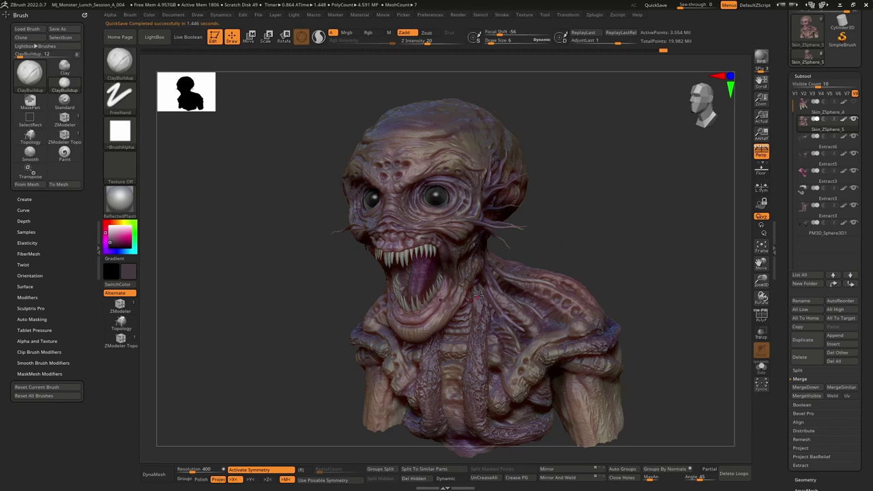
pyautogui.moveTo(537, 238)
pyautogui.mouseDown()
pyautogui.moveTo(611, 216)
pyautogui.moveTo(587, 219)
pyautogui.mouseUp()
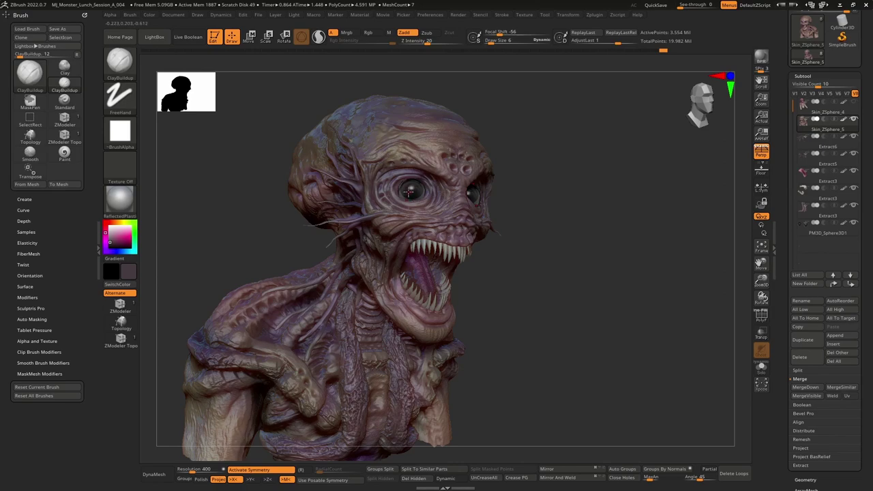
# - Select the teeth subtool and paint a tan tint along the bases of the upper teeth with the Paint brush
pyautogui.moveTo(563, 261)
pyautogui.mouseDown()
pyautogui.moveTo(579, 256)
pyautogui.moveTo(600, 266)
pyautogui.moveTo(593, 286)
pyautogui.moveTo(574, 238)
pyautogui.mouseUp()
pyautogui.keyDown('ctrl'); pyautogui.moveTo(444, 243); pyautogui.dragTo(469, 240, button='right'); pyautogui.keyUp('ctrl')
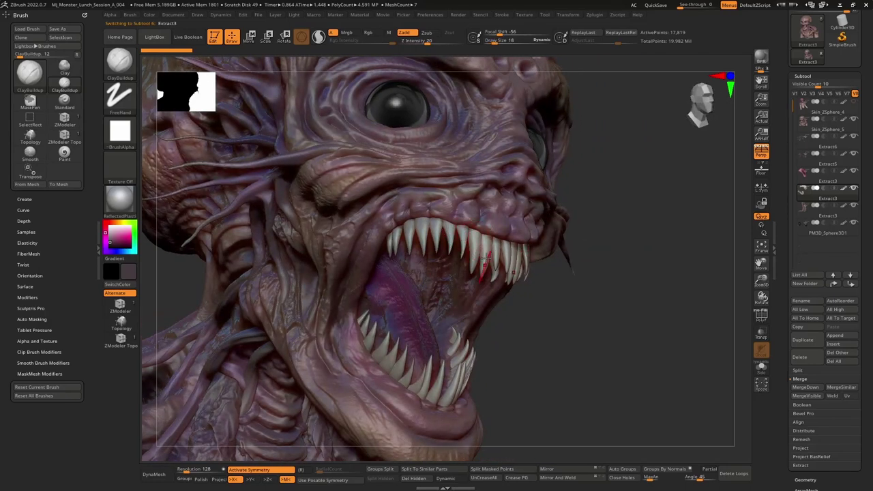
pyautogui.press('c')
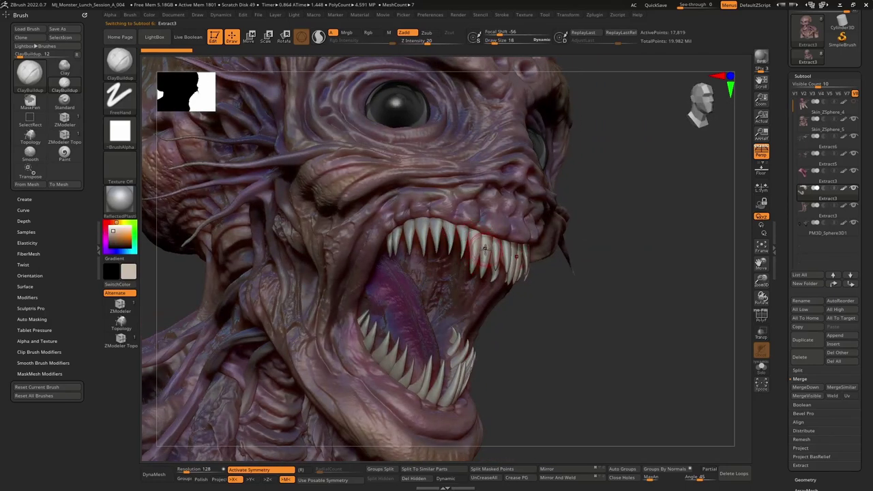
pyautogui.moveTo(113, 236); pyautogui.dragTo(116, 235)
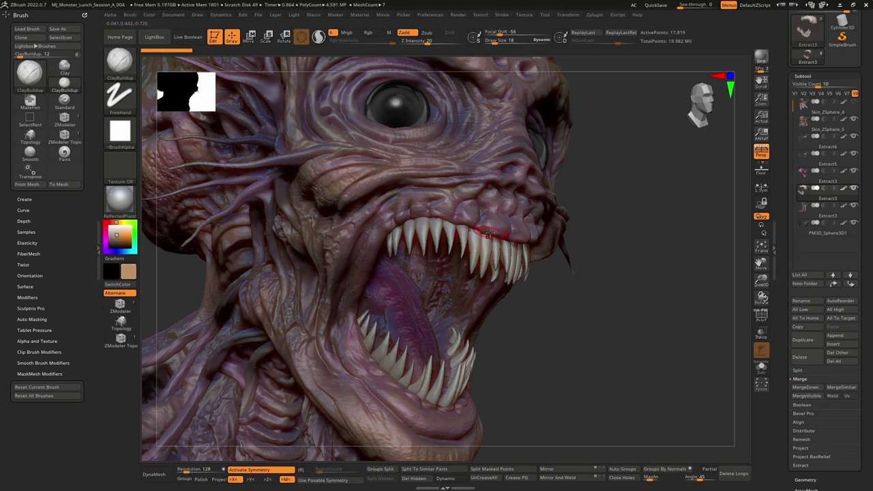
pyautogui.press('b')
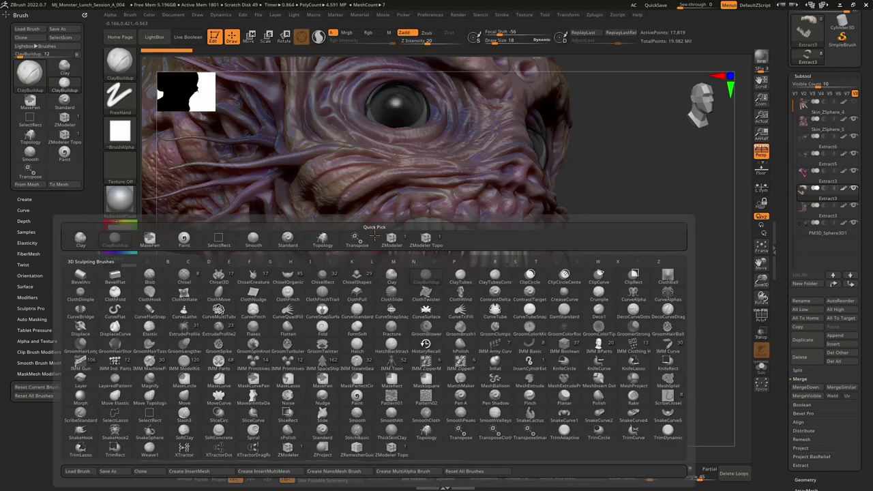
pyautogui.press('p')
pyautogui.press('a')
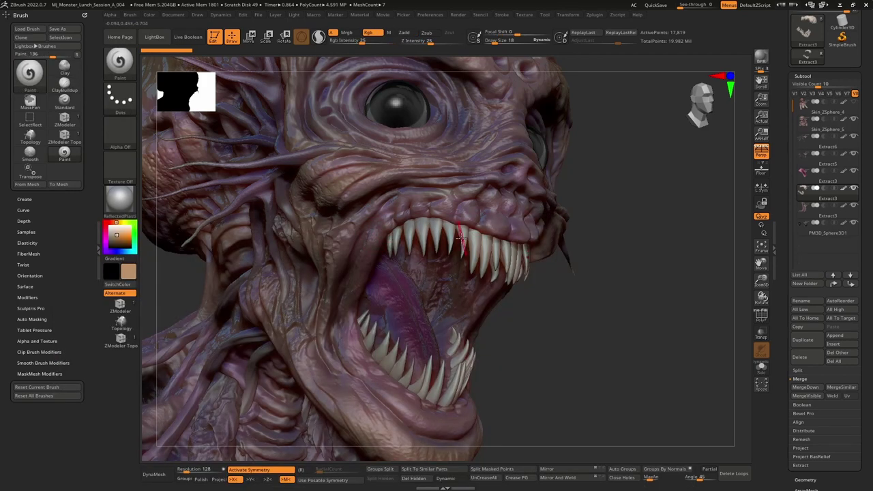
pyautogui.moveTo(453, 221); pyautogui.dragTo(470, 233)
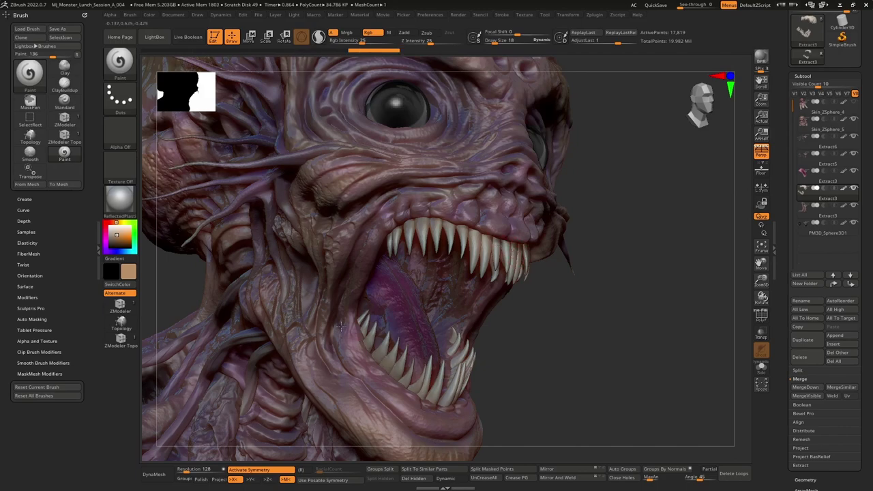
# - Paint brown staining around the roots of the lower and upper teeth, checking them with the surrounding skin ghosted
pyautogui.moveTo(340, 327); pyautogui.dragTo(481, 406)
pyautogui.moveTo(481, 405); pyautogui.dragTo(433, 397, button='right')
pyautogui.moveTo(433, 397); pyautogui.dragTo(446, 381)
pyautogui.moveTo(446, 381)
pyautogui.mouseDown(button='right')
pyautogui.moveTo(462, 364)
pyautogui.moveTo(374, 211)
pyautogui.moveTo(406, 225)
pyautogui.moveTo(436, 217)
pyautogui.mouseUp(button='right')
pyautogui.moveTo(438, 214)
pyautogui.mouseDown()
pyautogui.moveTo(434, 226)
pyautogui.moveTo(459, 227)
pyautogui.mouseUp()
pyautogui.hotkey('shift', 't')
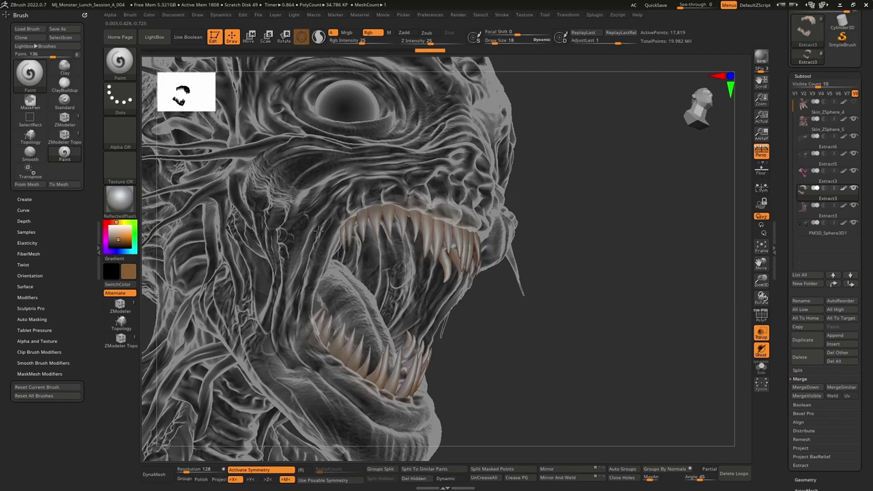
pyautogui.hotkey('ctrl', 't')
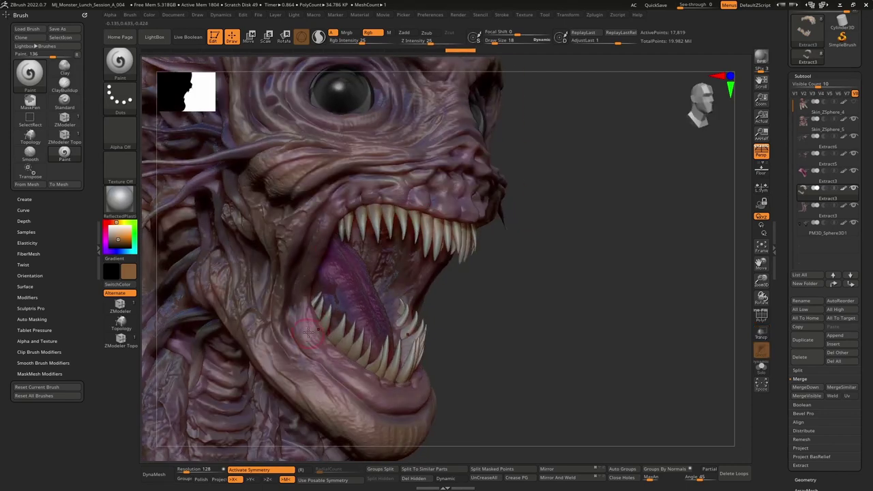
# - Tint the upper and lower teeth with a pale yellowish cream color
pyautogui.moveTo(423, 378); pyautogui.dragTo(410, 261, button='right')
pyautogui.moveTo(118, 236); pyautogui.dragTo(115, 232)
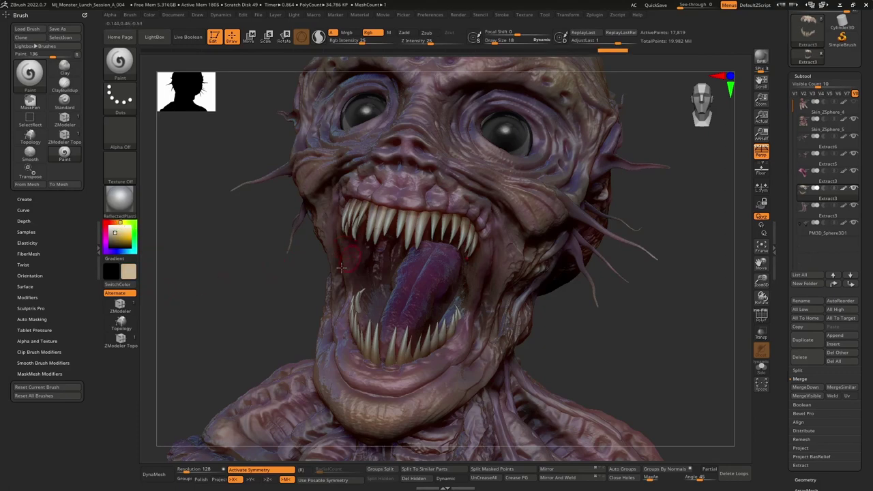
pyautogui.moveTo(363, 226); pyautogui.dragTo(398, 308, button='right')
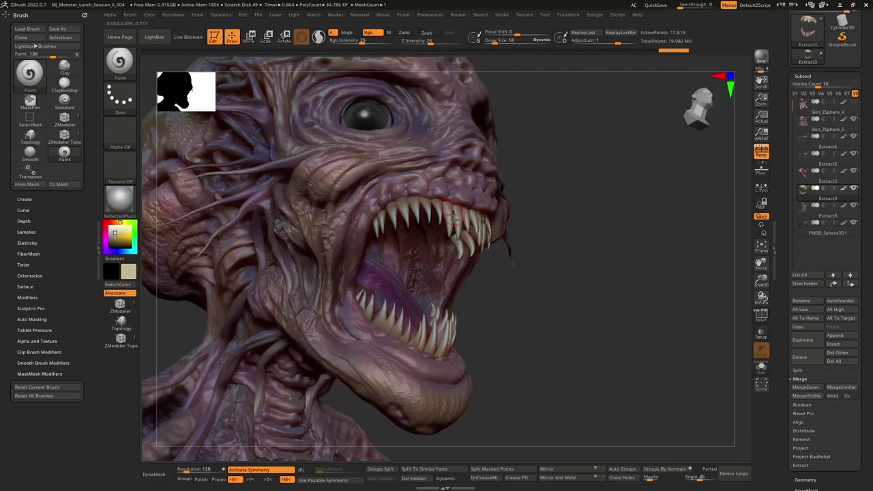
pyautogui.moveTo(453, 215); pyautogui.dragTo(429, 292, button='right')
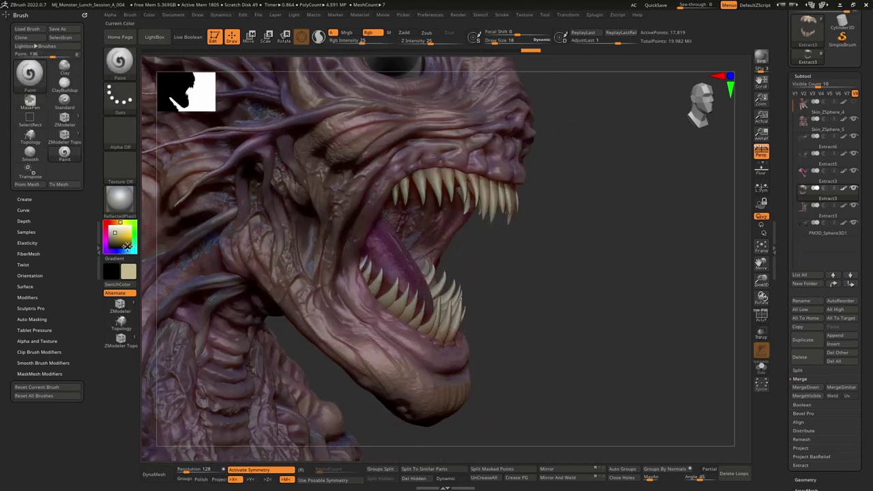
# - Paint a soft pale purple tint over the teeth from both sides of the mouth at draw size 38
pyautogui.click(104, 251)
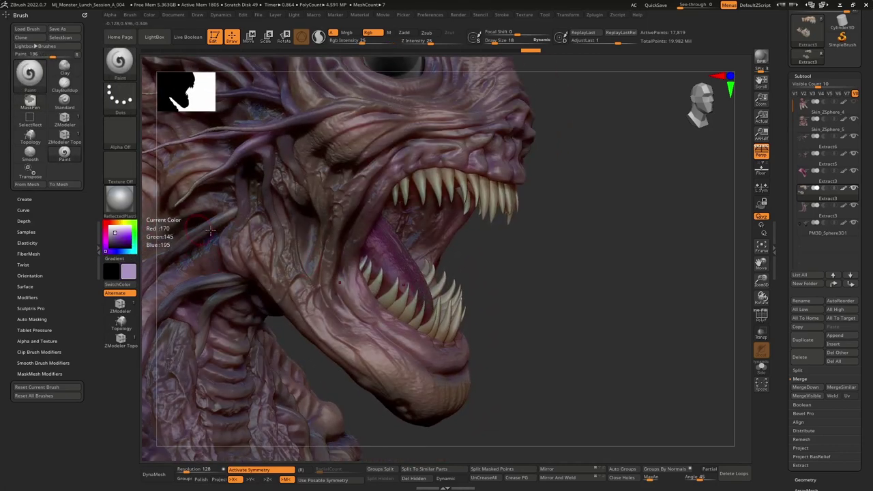
pyautogui.click(105, 244)
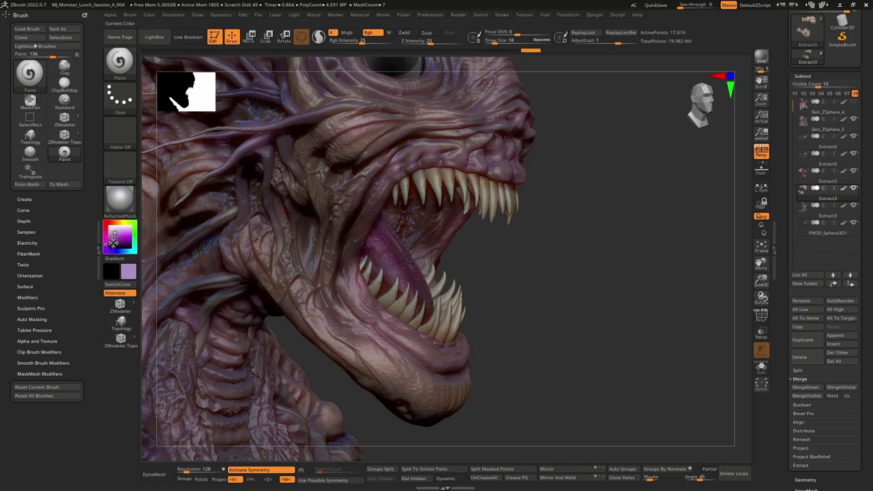
pyautogui.press(']')
pyautogui.press(']')
pyautogui.moveTo(506, 207); pyautogui.dragTo(447, 205)
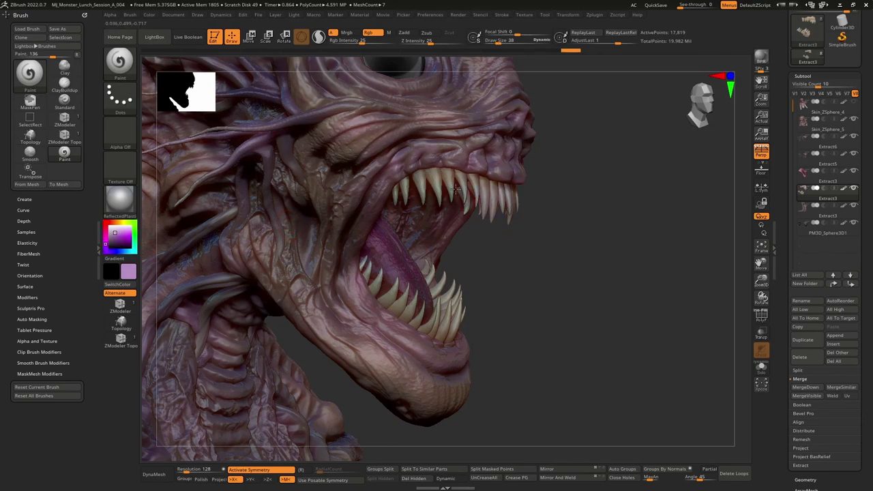
pyautogui.moveTo(447, 205); pyautogui.dragTo(341, 207, button='right')
pyautogui.moveTo(348, 202); pyautogui.dragTo(387, 207)
pyautogui.moveTo(455, 222); pyautogui.dragTo(369, 196, button='right')
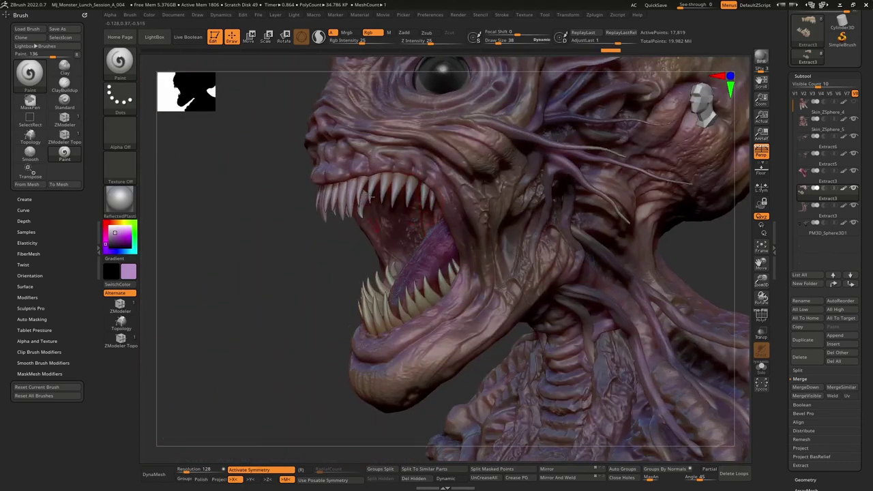
pyautogui.moveTo(435, 314); pyautogui.dragTo(447, 309, button='right')
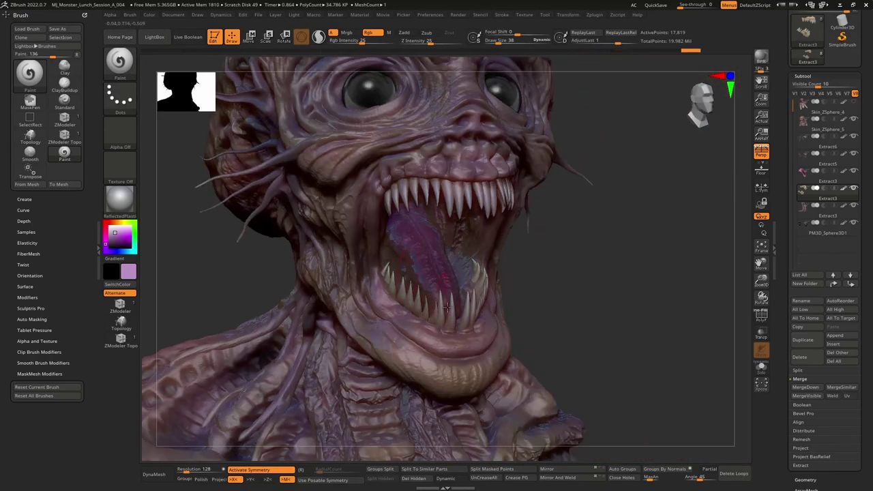
pyautogui.moveTo(383, 193)
pyautogui.mouseDown(button='right')
pyautogui.moveTo(498, 239)
pyautogui.moveTo(421, 219)
pyautogui.moveTo(448, 244)
pyautogui.mouseUp(button='right')
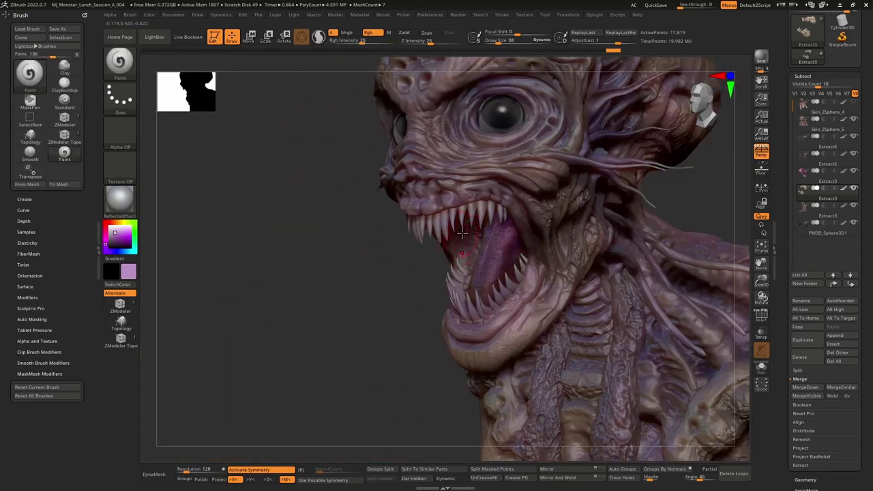
# - Switch the paint to pale beige, tint the teeth again, and quick-save the project
pyautogui.click(120, 223)
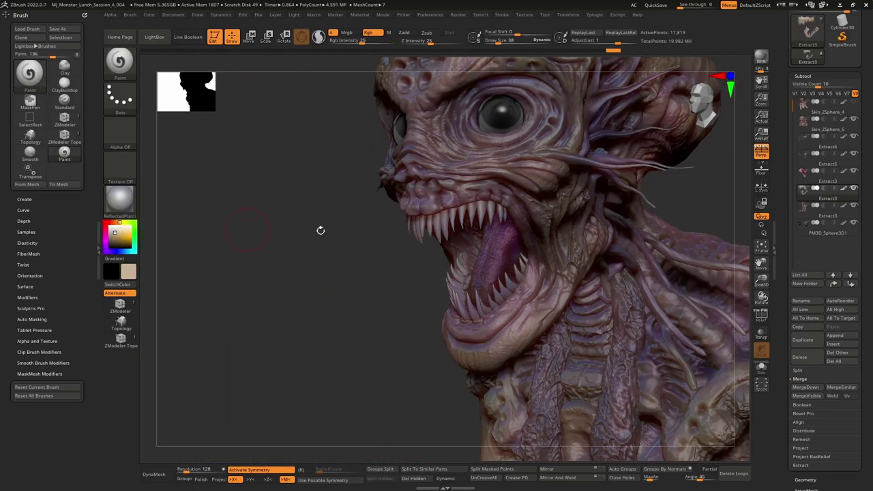
pyautogui.moveTo(444, 302)
pyautogui.mouseDown(button='right')
pyautogui.moveTo(471, 309)
pyautogui.moveTo(493, 277)
pyautogui.moveTo(491, 184)
pyautogui.moveTo(486, 198)
pyautogui.moveTo(520, 195)
pyautogui.moveTo(498, 197)
pyautogui.moveTo(511, 262)
pyautogui.mouseUp(button='right')
pyautogui.moveTo(512, 262)
pyautogui.mouseDown(button='right')
pyautogui.moveTo(539, 263)
pyautogui.moveTo(481, 259)
pyautogui.moveTo(484, 197)
pyautogui.mouseUp(button='right')
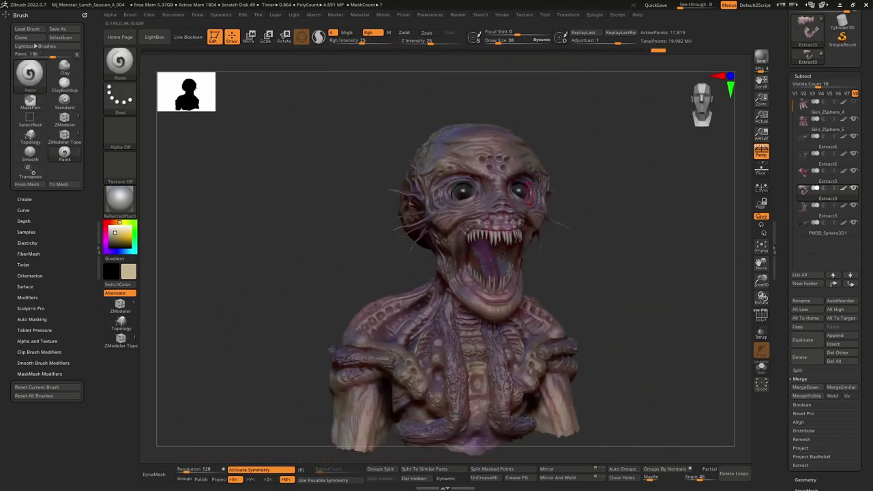
pyautogui.click(662, 9)
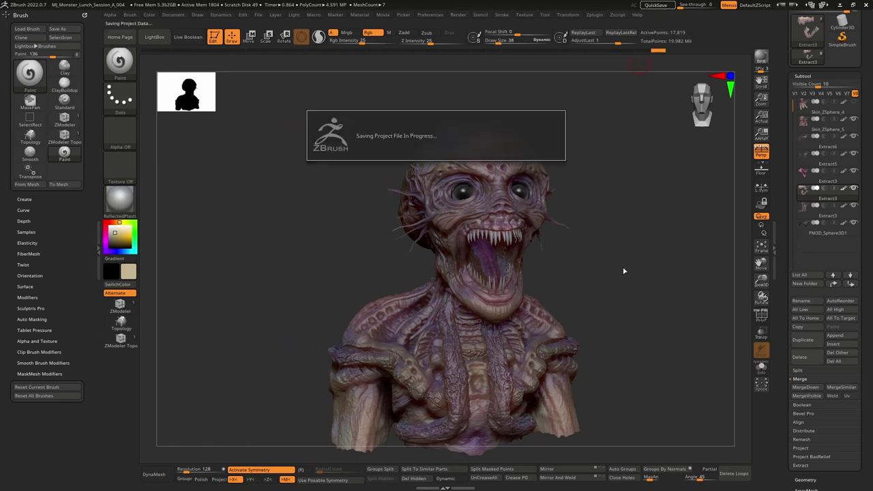
pyautogui.moveTo(624, 266)
pyautogui.mouseDown(button='right')
pyautogui.moveTo(609, 263)
pyautogui.moveTo(621, 266)
pyautogui.moveTo(630, 255)
pyautogui.moveTo(561, 245)
pyautogui.moveTo(582, 222)
pyautogui.mouseUp(button='right')
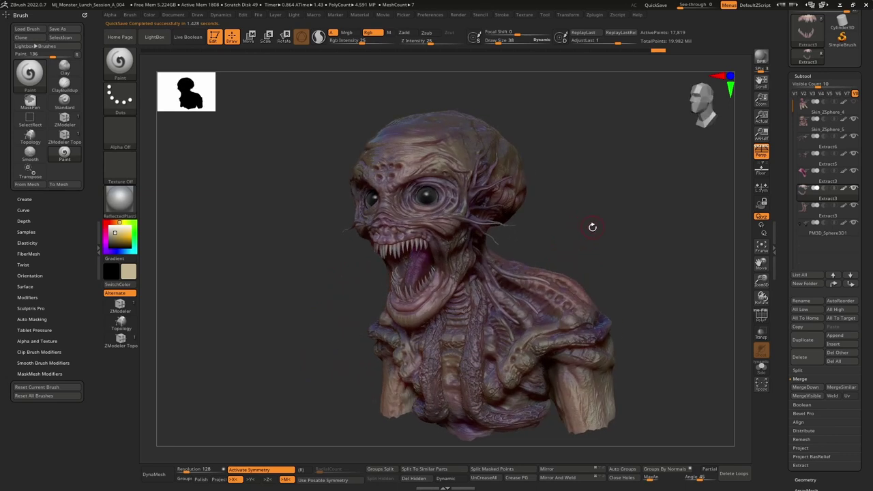
# - Select the skin subtool, examine its lower subdivision levels and wireframe, and return it to the highest level
pyautogui.keyDown('alt'); pyautogui.click(446, 149); pyautogui.keyUp('alt')
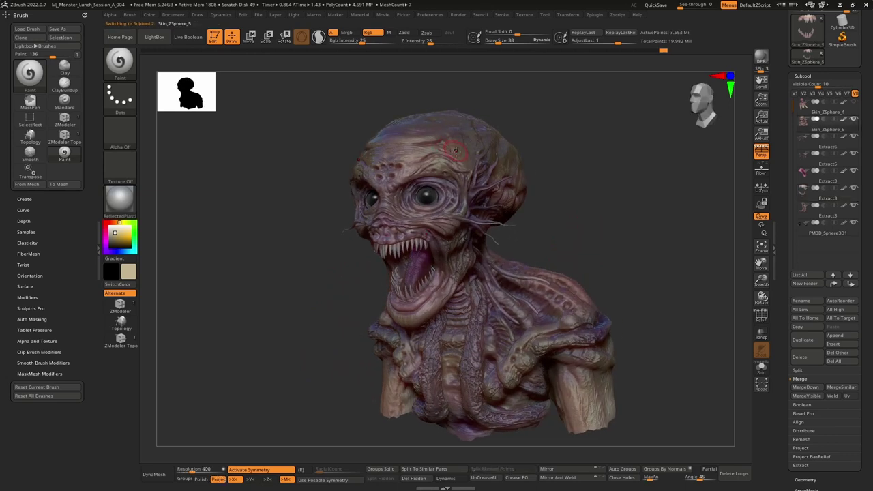
pyautogui.hotkey('ctrl', 'd')
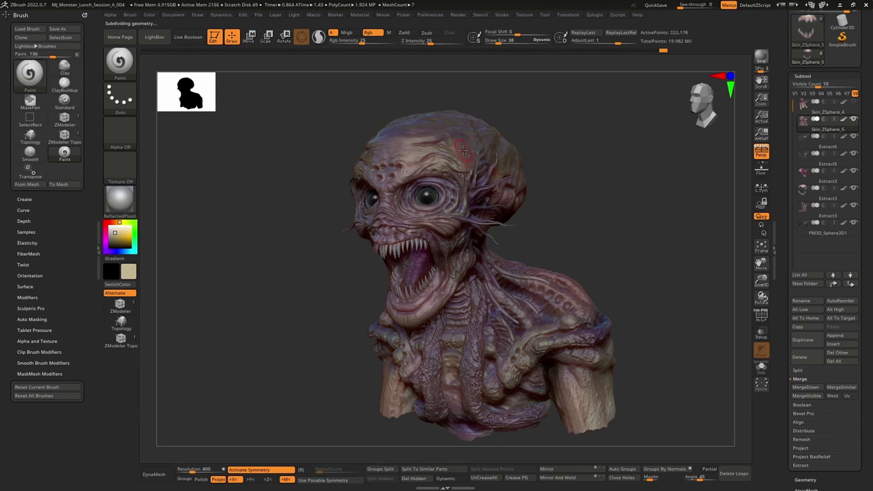
pyautogui.hotkey('shift', 'd')
pyautogui.hotkey('shift', 'd')
pyautogui.moveTo(468, 151); pyautogui.dragTo(538, 219, button='right')
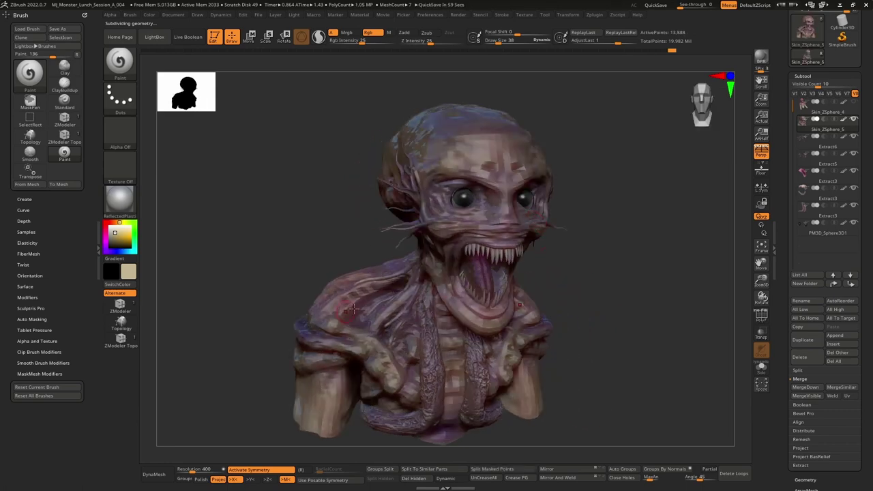
pyautogui.click(767, 318)
pyautogui.moveTo(680, 300); pyautogui.dragTo(695, 294, button='right')
pyautogui.click(765, 317)
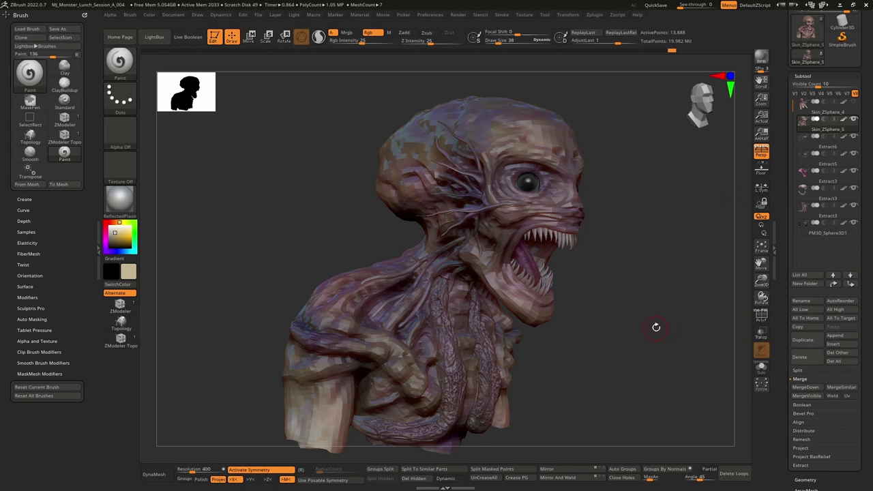
pyautogui.press('d')
pyautogui.press('d')
pyautogui.press('d')
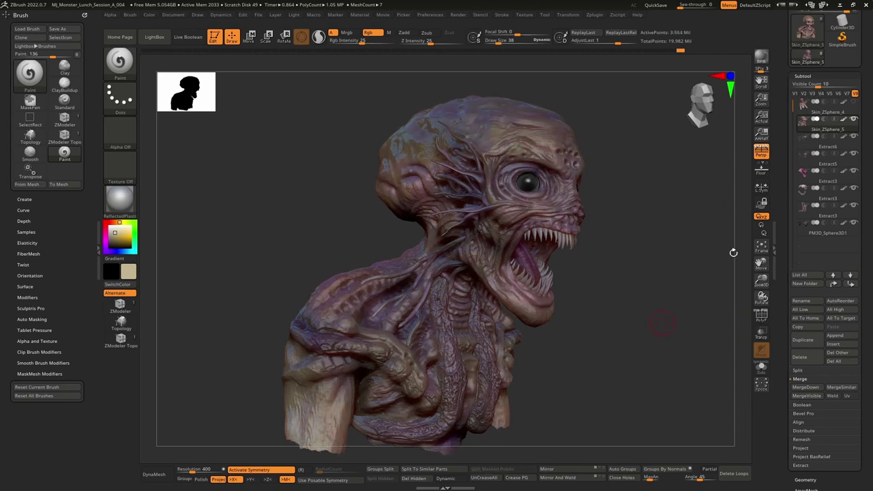
# - Select the Extract6 tendril subtool, show its geometry settings, and compare its lower subdivision levels with the highest one
pyautogui.keyDown('alt'); pyautogui.click(554, 285); pyautogui.keyUp('alt')
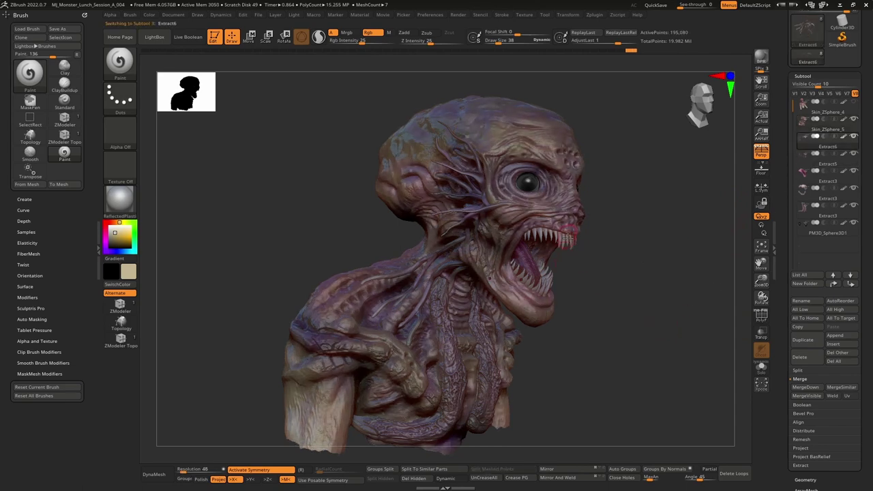
pyautogui.scroll(-3, 803, 410)
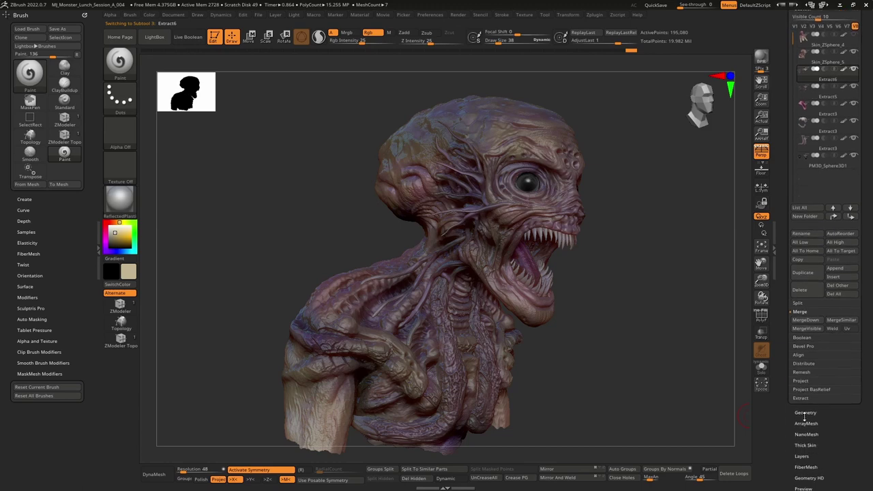
pyautogui.click(805, 412)
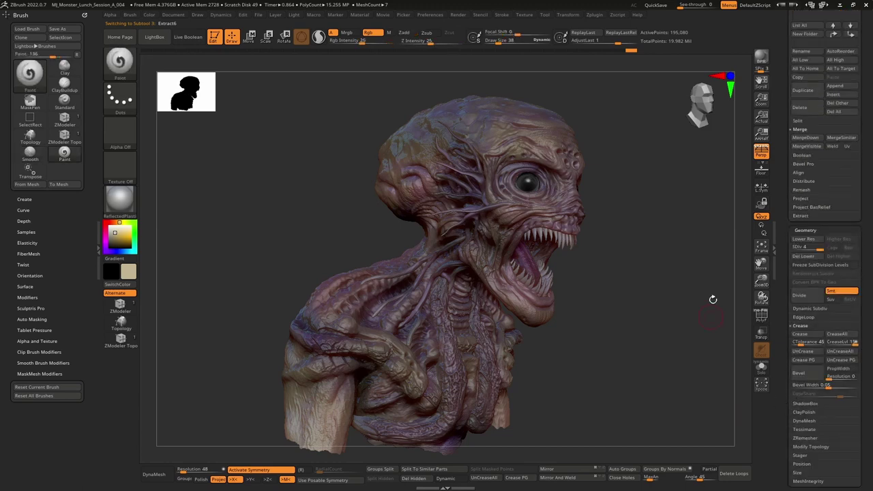
pyautogui.keyDown('ctrl'); pyautogui.moveTo(514, 173); pyautogui.dragTo(505, 234, button='right'); pyautogui.keyUp('ctrl')
pyautogui.hotkey('shift', 'd')
pyautogui.hotkey('shift', 'd')
pyautogui.hotkey('shift', 'd')
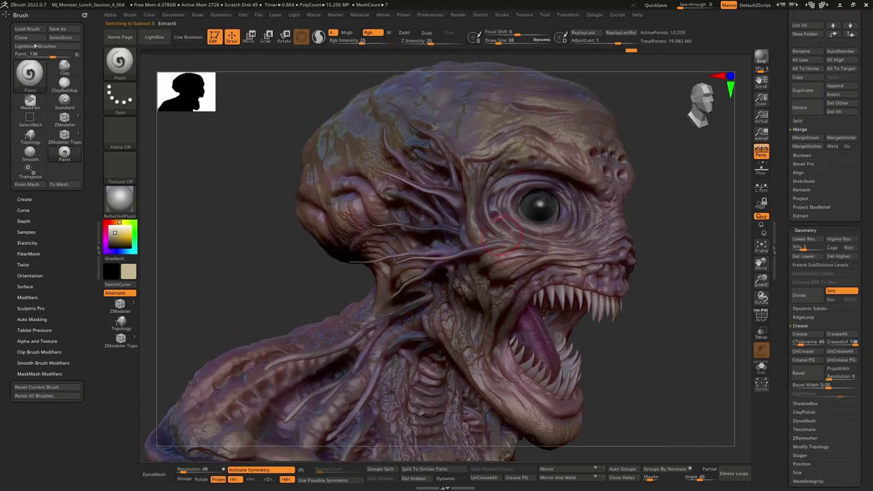
pyautogui.press('d')
pyautogui.press('d')
pyautogui.press('d')
pyautogui.hotkey('shift', 'd')
pyautogui.hotkey('shift', 'd')
pyautogui.hotkey('shift', 'd')
pyautogui.press('d')
pyautogui.press('d')
pyautogui.press('d')
# - Face the bust to the front and save the project as session version A_005
pyautogui.moveTo(498, 237); pyautogui.dragTo(594, 231, button='right')
pyautogui.click(655, 5)
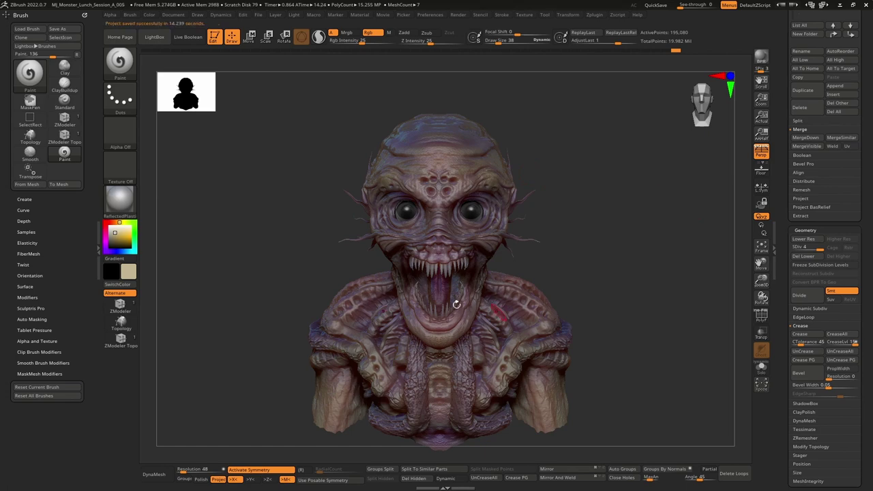
# - Dock the Zplugin palette beside the canvas and reveal its full list of plugins
pyautogui.click(594, 14)
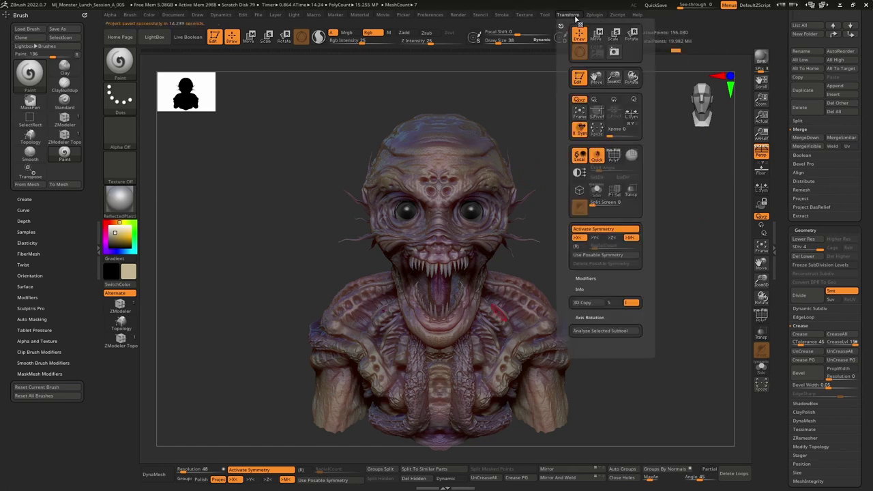
pyautogui.moveTo(545, 15)
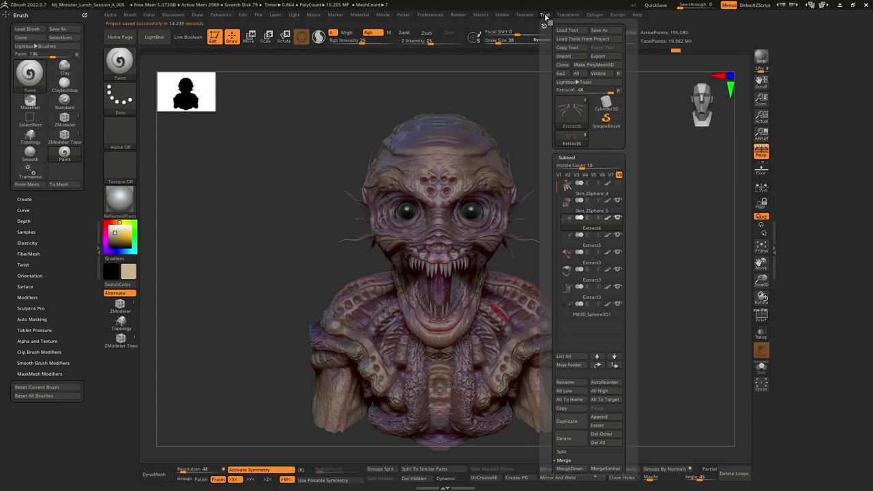
pyautogui.moveTo(597, 19)
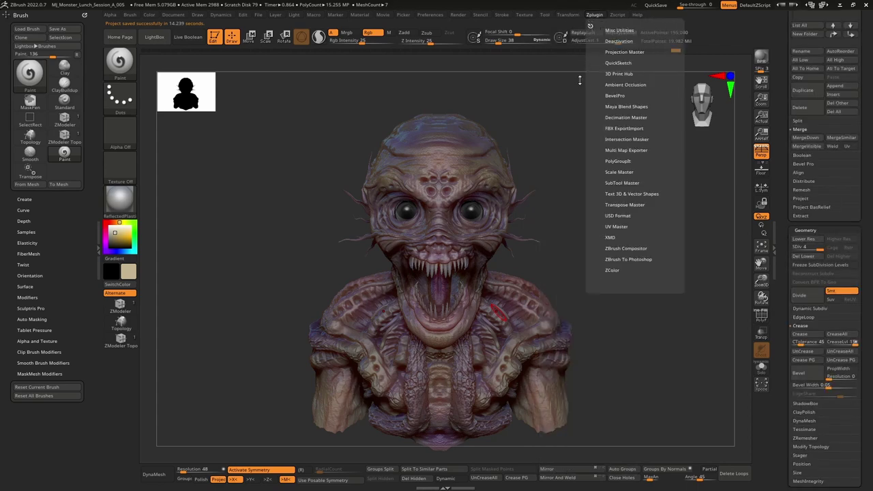
pyautogui.click(590, 15)
pyautogui.moveTo(590, 25); pyautogui.dragTo(41, 17)
pyautogui.click(25, 279)
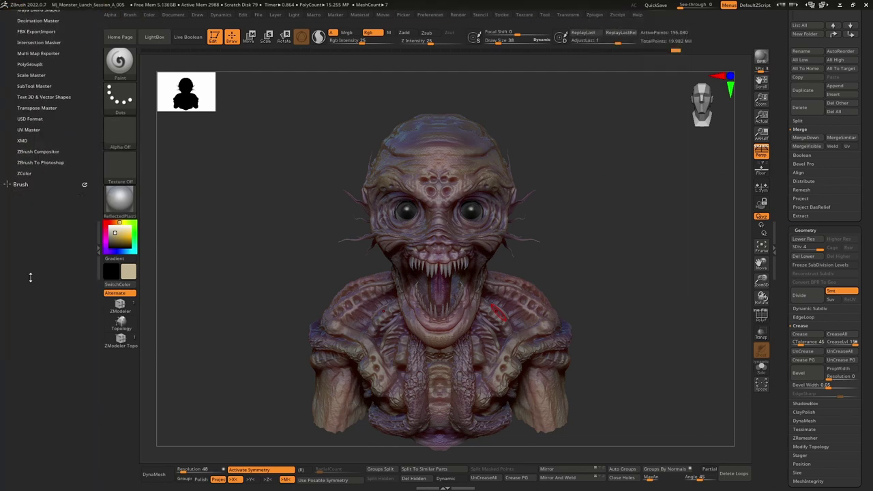
pyautogui.moveTo(5, 145); pyautogui.dragTo(20, 223)
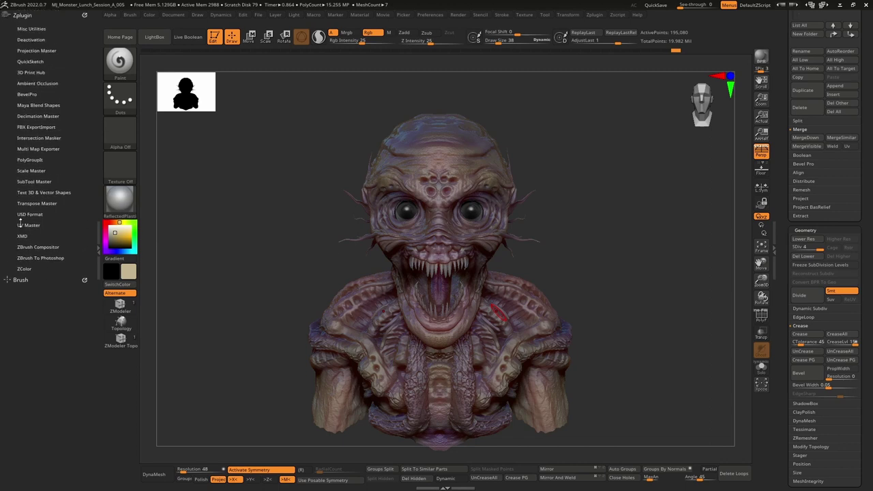
# - Expand the UV Master plugin and create a work clone of the Extract6 tendril subtool
pyautogui.moveTo(635, 250); pyautogui.dragTo(520, 185)
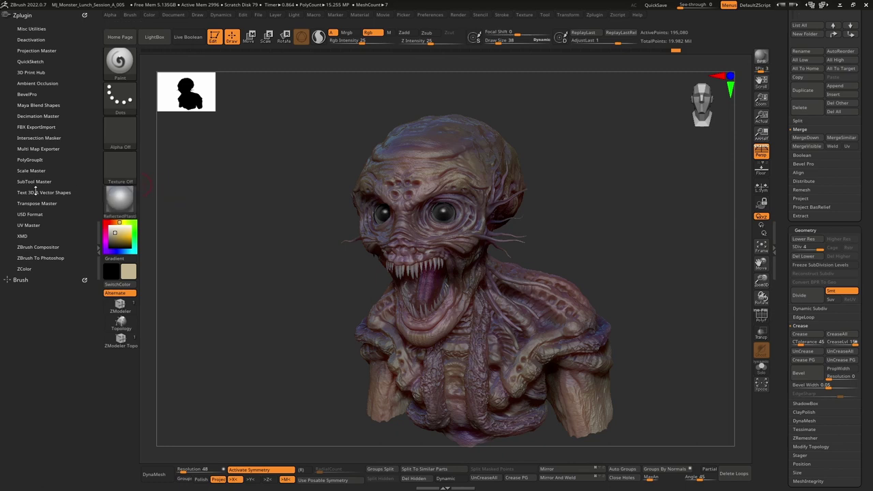
pyautogui.scroll(-1, 16, 206)
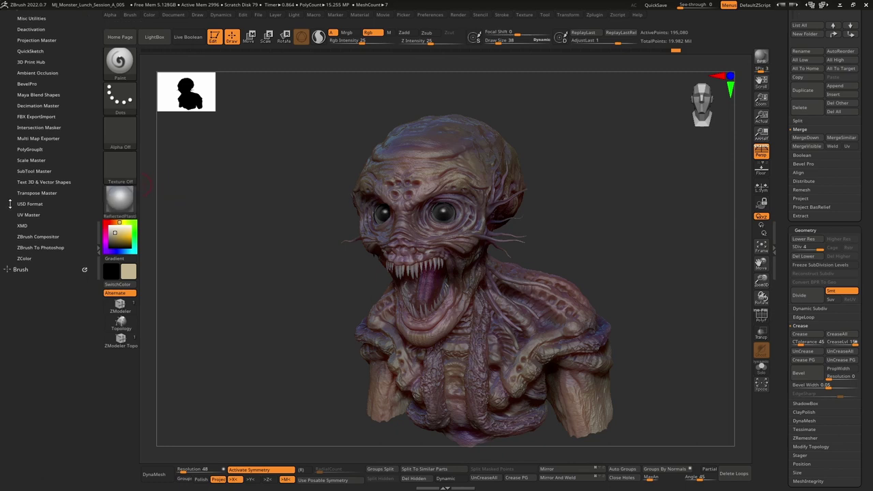
pyautogui.click(29, 215)
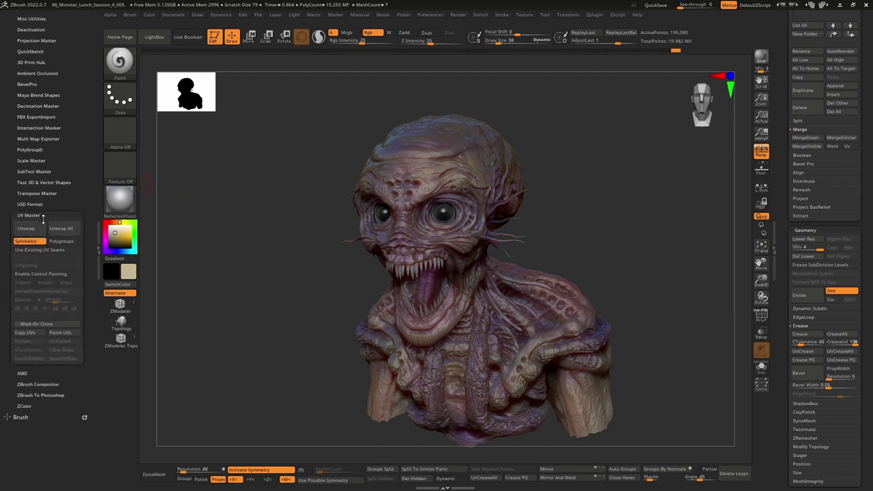
pyautogui.click(44, 327)
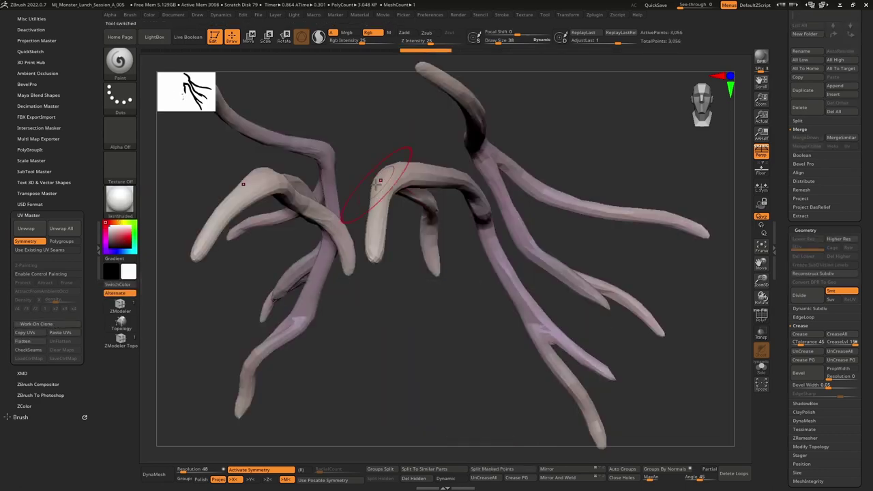
pyautogui.moveTo(388, 279); pyautogui.dragTo(612, 392)
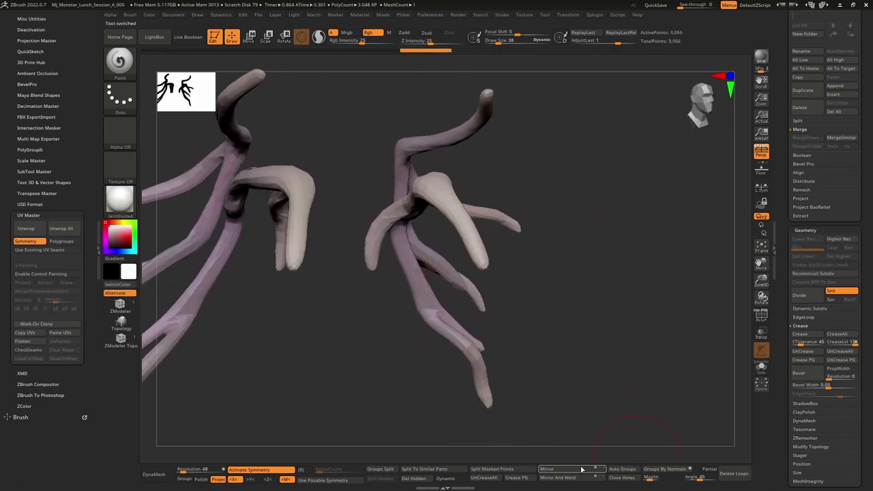
# - Display the tendril clone's polygroup wireframe and automatically assign a polygroup to each separate tendril piece
pyautogui.click(761, 315)
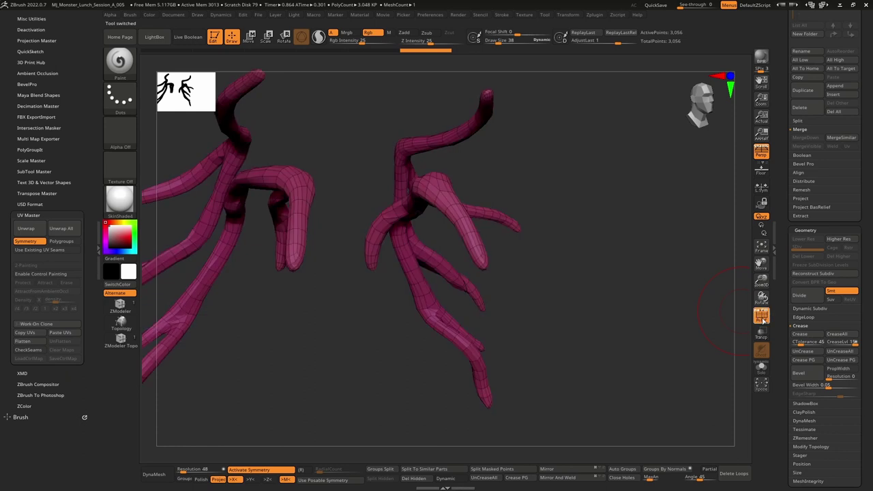
pyautogui.click(622, 469)
pyautogui.moveTo(454, 301)
pyautogui.mouseDown()
pyautogui.moveTo(435, 306)
pyautogui.moveTo(460, 293)
pyautogui.mouseUp()
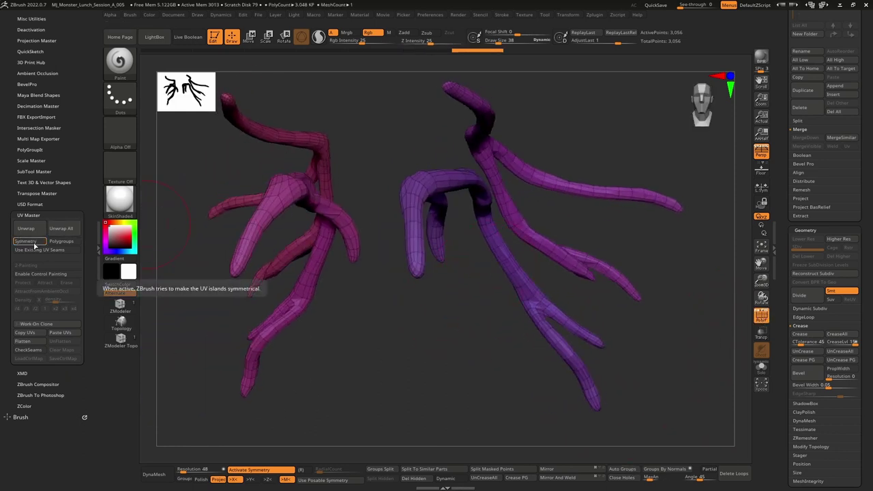
# - Unwrap the tendril clone by polygroups, flatten it to inspect the UV layout, and unflatten it again
pyautogui.click(68, 242)
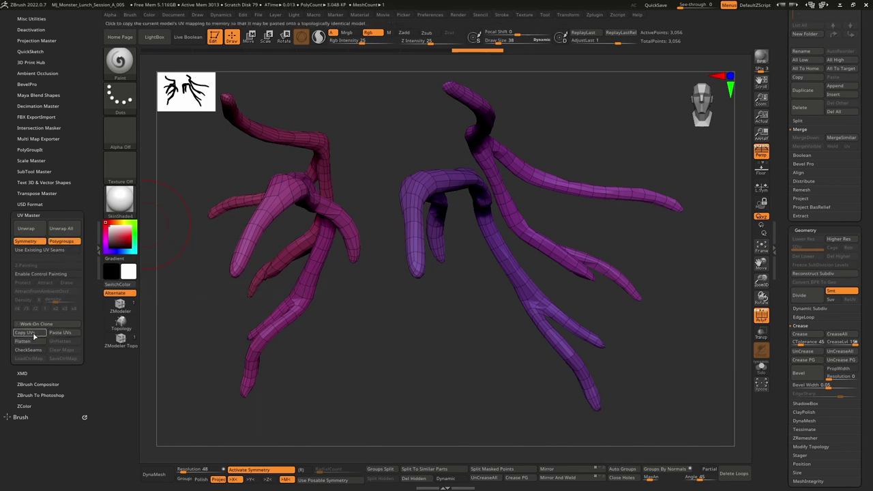
pyautogui.click(35, 232)
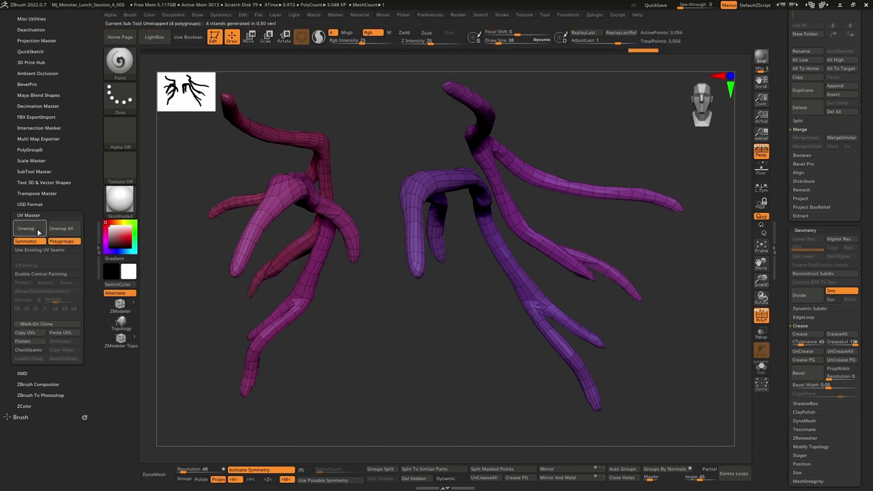
pyautogui.click(38, 342)
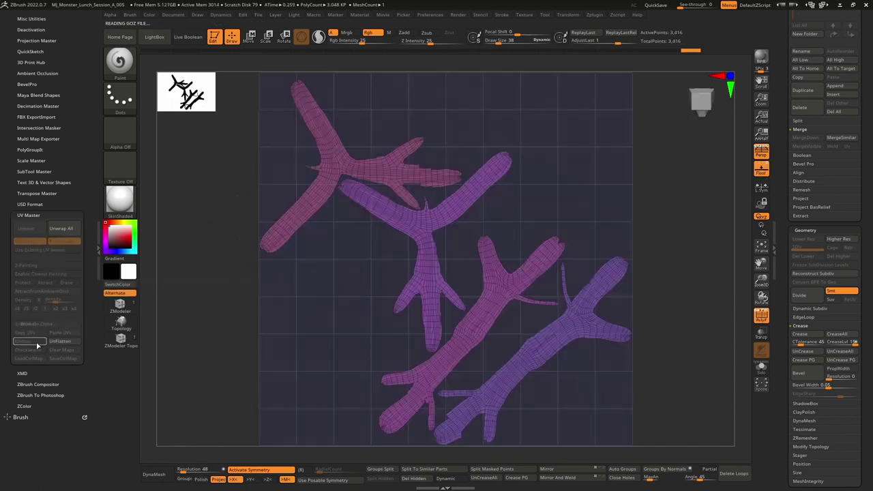
pyautogui.click(65, 342)
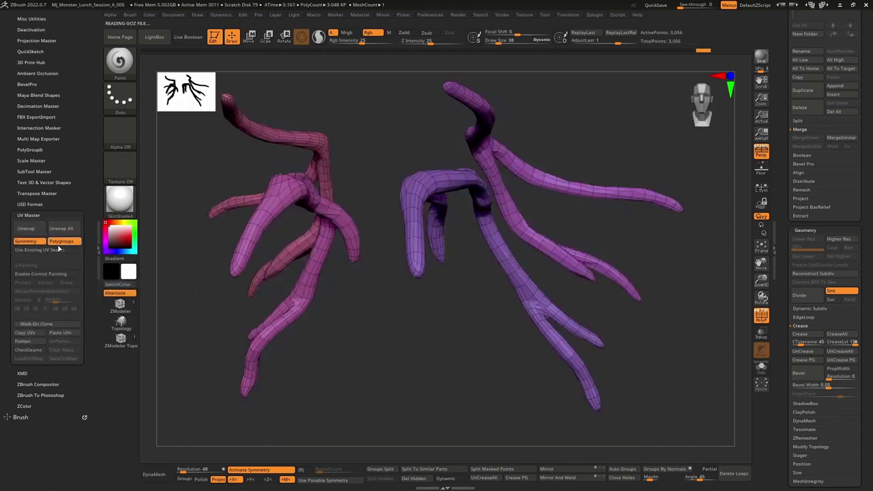
# - Copy the clone's UVs, paste them onto the original Extract6 tendrils in the full bust, and hide the wireframe
pyautogui.click(34, 335)
pyautogui.moveTo(786, 245); pyautogui.dragTo(793, 357)
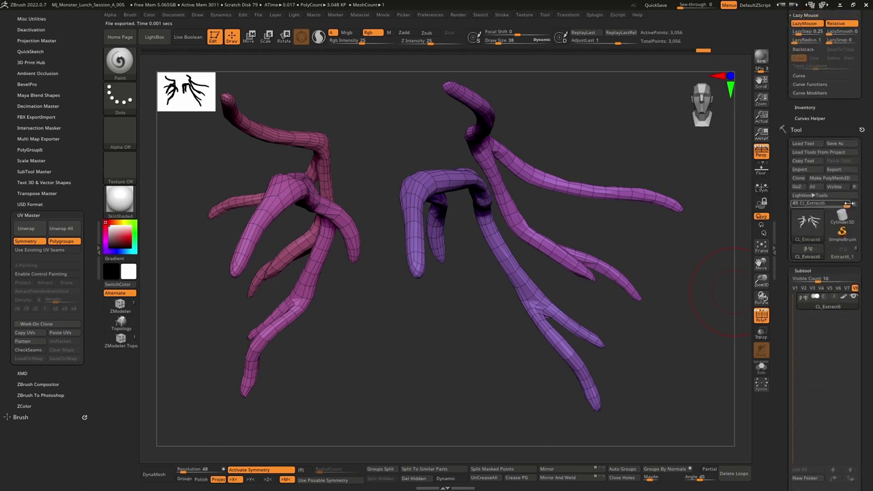
pyautogui.moveTo(808, 256)
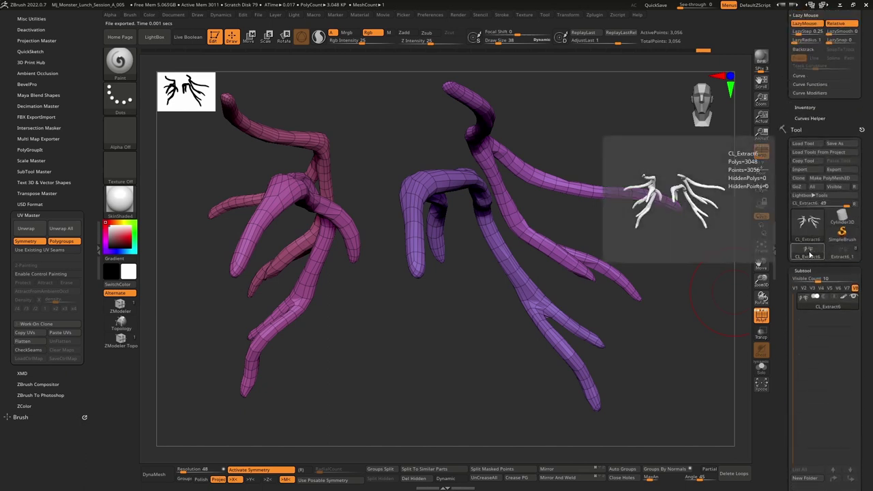
pyautogui.click(844, 254)
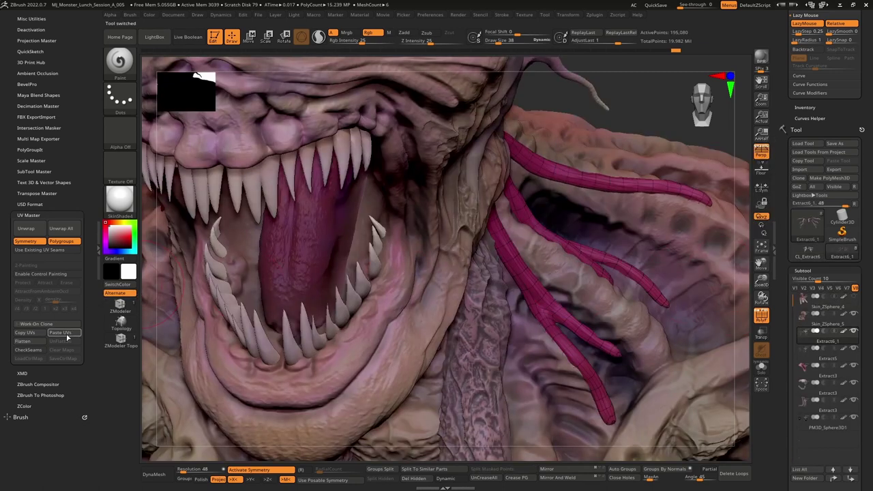
pyautogui.click(68, 333)
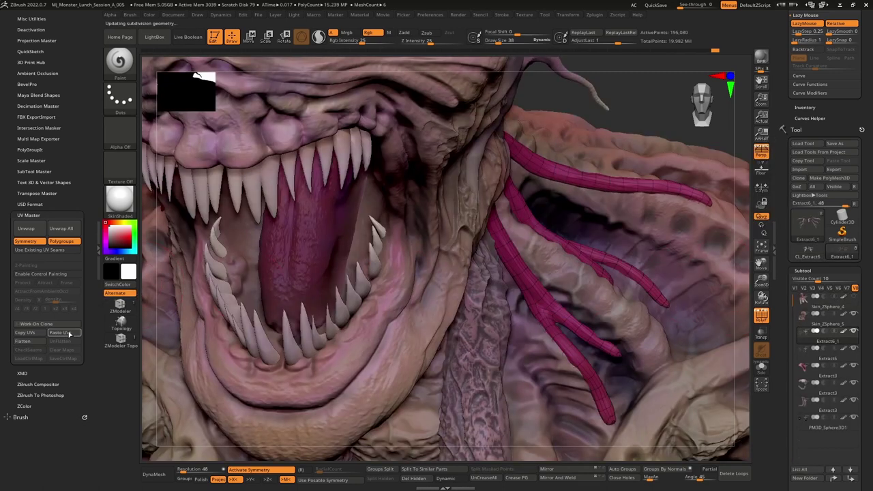
pyautogui.click(761, 306)
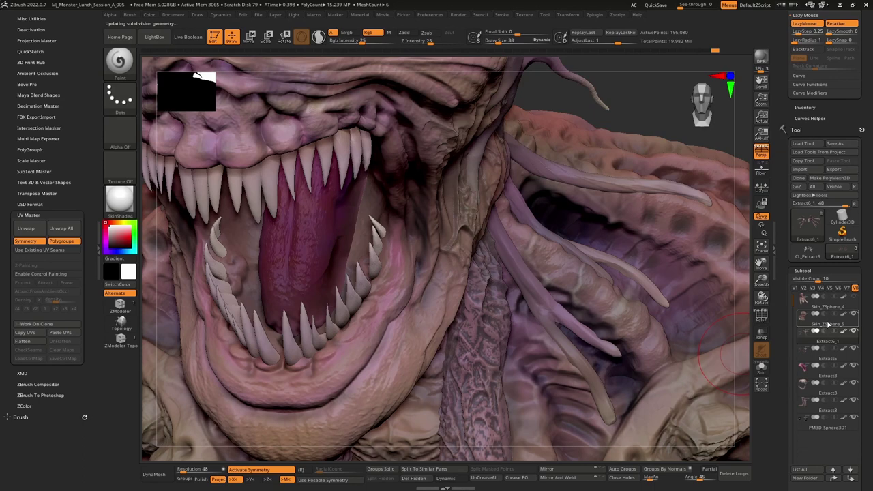
# - Delete the hidden Skin_ZSphere_4 subtool from the bust
pyautogui.click(834, 309)
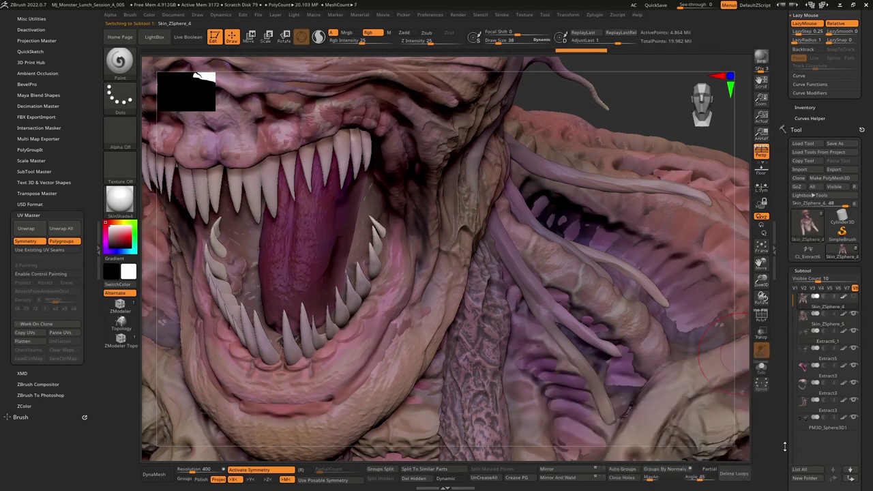
pyautogui.scroll(-5, 812, 381)
pyautogui.click(807, 395)
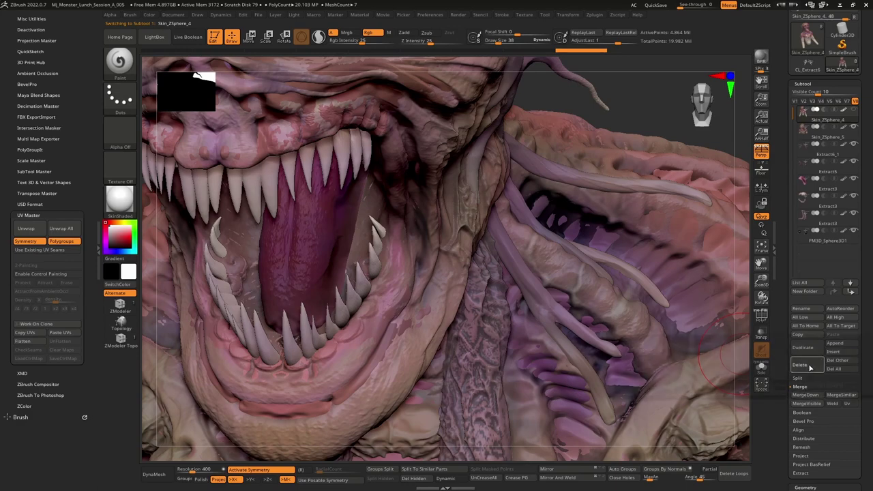
pyautogui.click(722, 385)
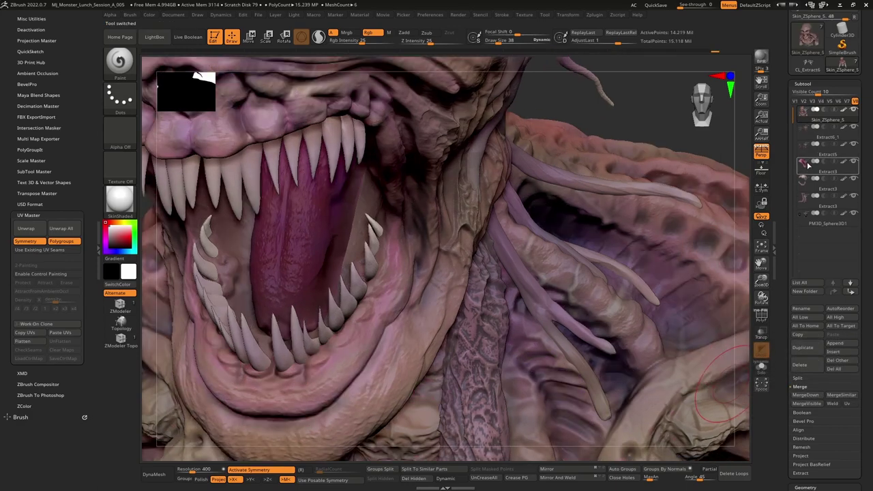
# - Preview the bust in ReflectedPlasticB, Satin, Silver, ReflectedMap and NormalRGBMat, and return to the SkinShade4 material
pyautogui.moveTo(455, 285); pyautogui.dragTo(460, 259, button='right')
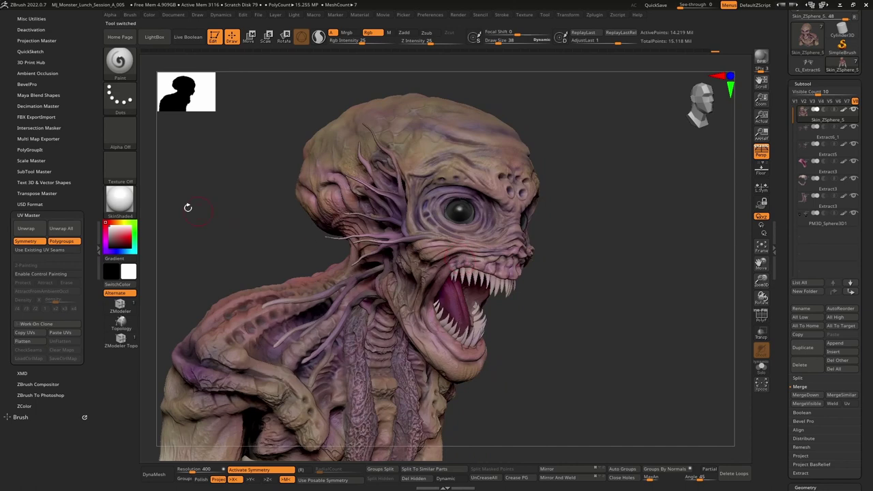
pyautogui.click(122, 204)
pyautogui.click(479, 365)
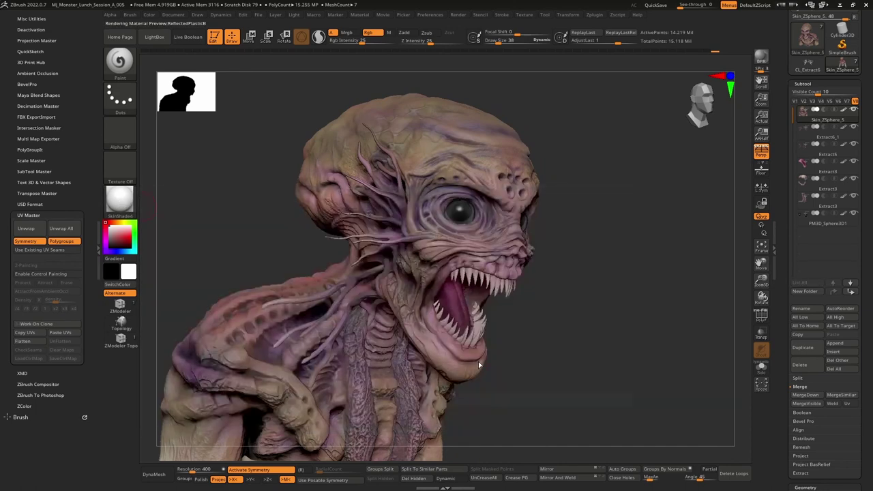
pyautogui.click(121, 200)
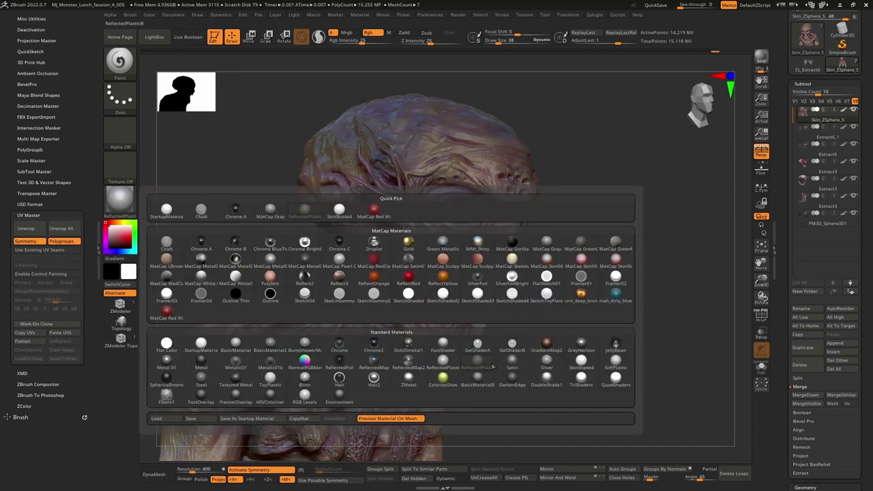
pyautogui.click(513, 361)
pyautogui.click(120, 200)
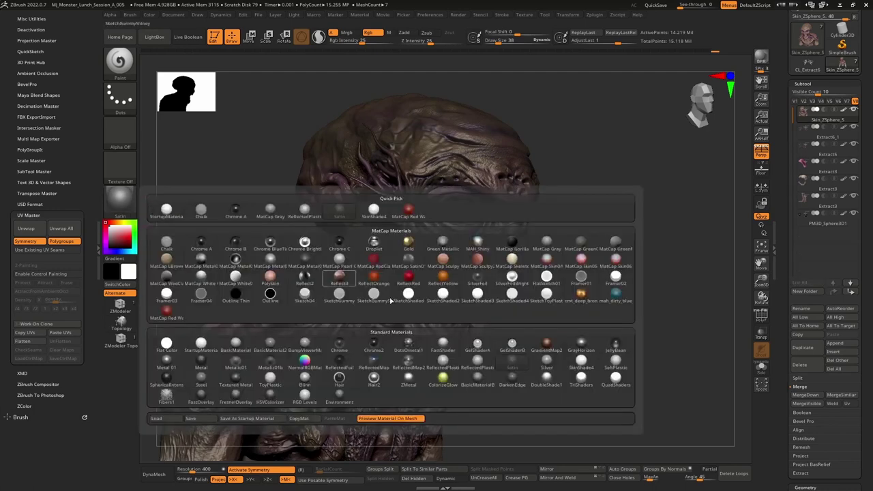
pyautogui.click(548, 364)
pyautogui.click(117, 204)
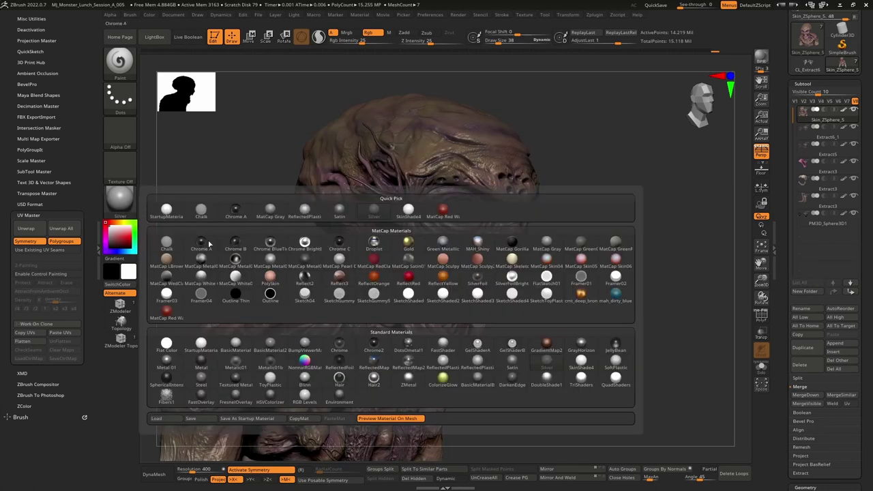
pyautogui.click(373, 367)
pyautogui.click(120, 198)
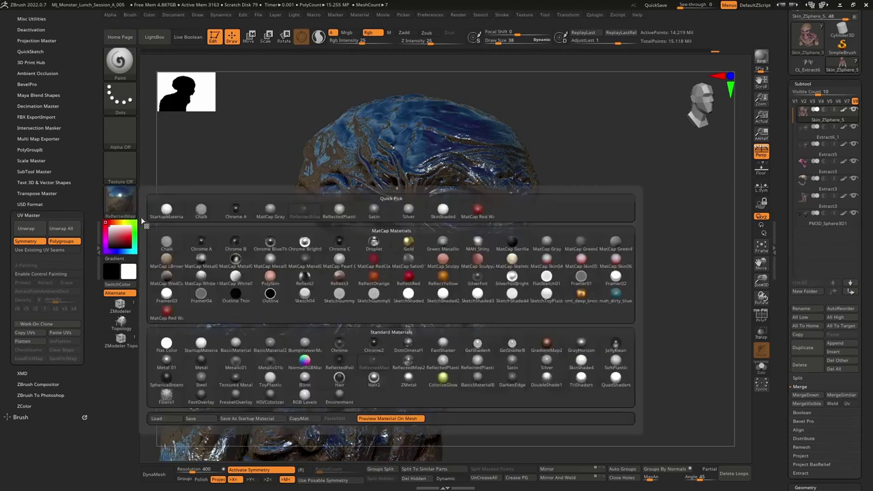
pyautogui.click(305, 354)
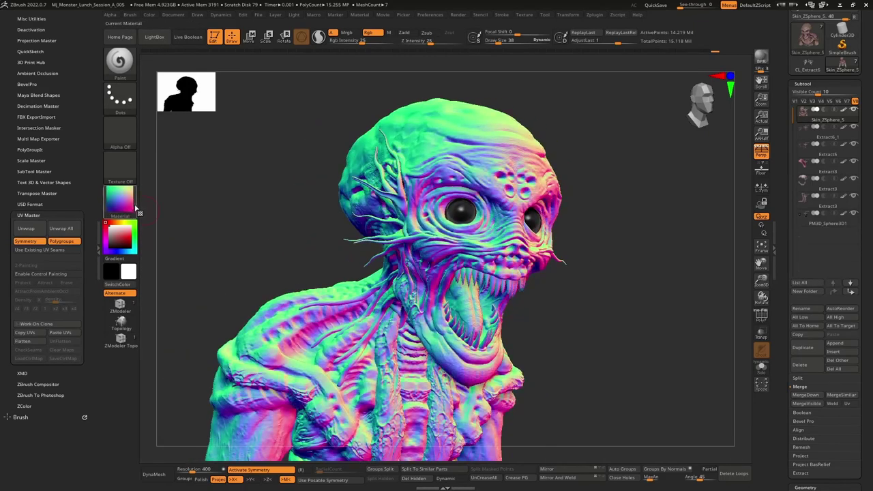
pyautogui.click(120, 198)
pyautogui.click(578, 362)
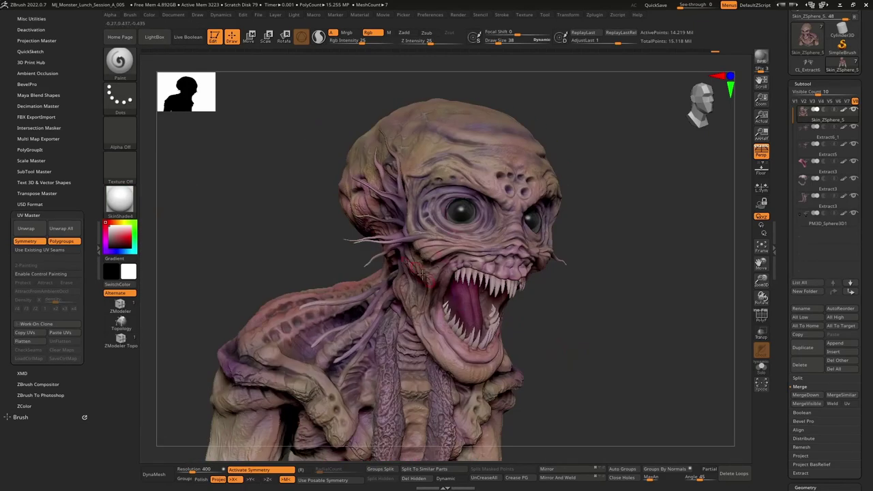
# - Create a UV Master work clone of the Skin_ZSphere_5 subtool and look over its low-resolution mesh
pyautogui.moveTo(414, 268); pyautogui.dragTo(458, 255, button='right')
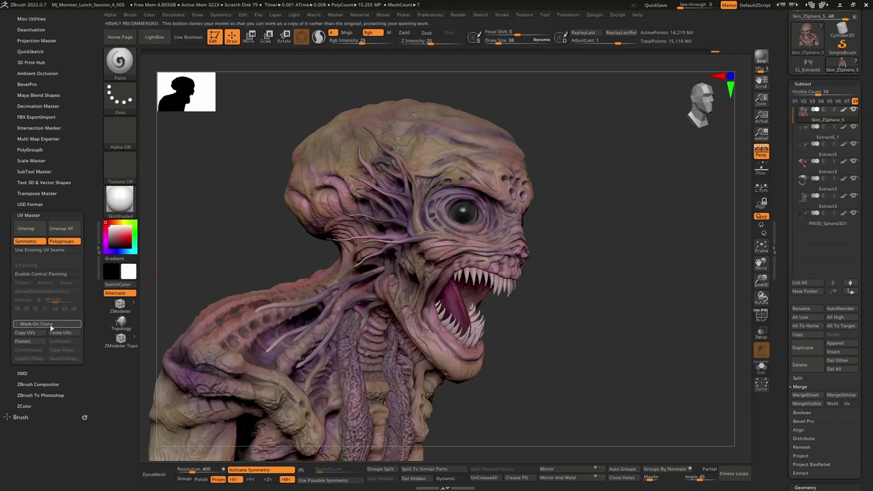
pyautogui.click(55, 324)
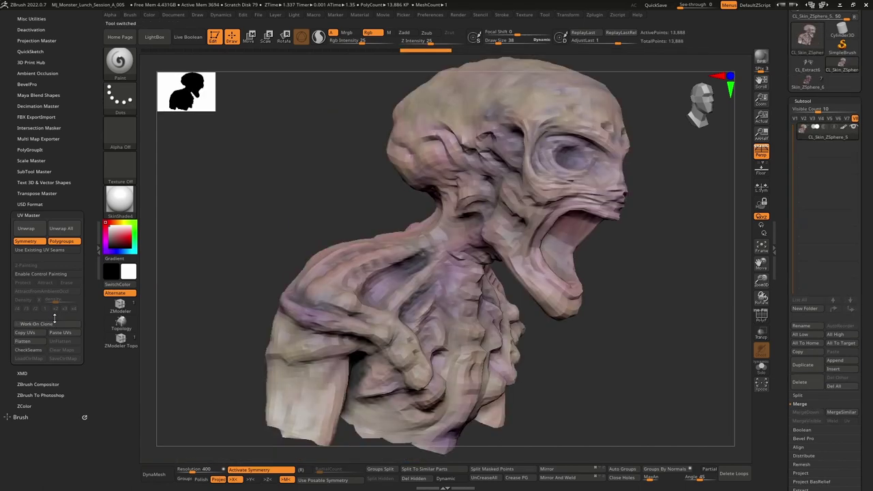
pyautogui.moveTo(245, 260); pyautogui.dragTo(332, 217)
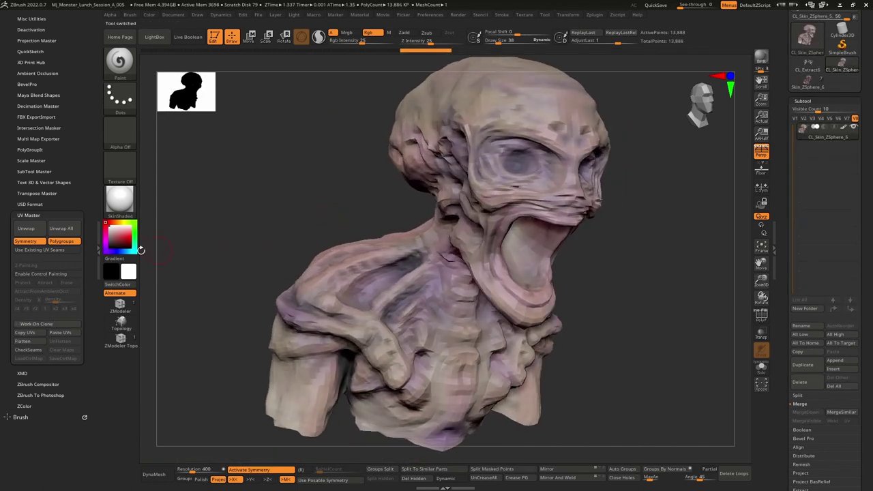
# - Show the clone's wireframe, lasso-mask the head down to the neck, and turn it into its own polygroup
pyautogui.click(34, 230)
pyautogui.click(761, 316)
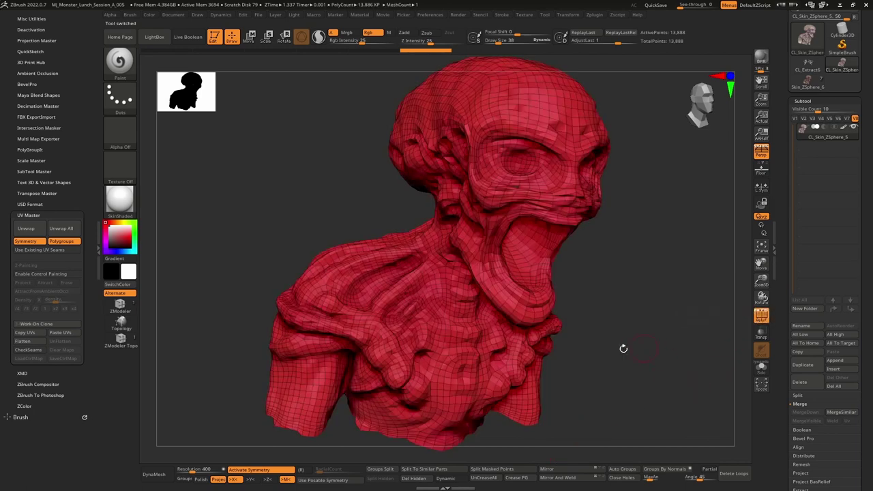
pyautogui.moveTo(554, 326)
pyautogui.mouseDown()
pyautogui.moveTo(628, 318)
pyautogui.moveTo(553, 318)
pyautogui.moveTo(571, 328)
pyautogui.mouseUp()
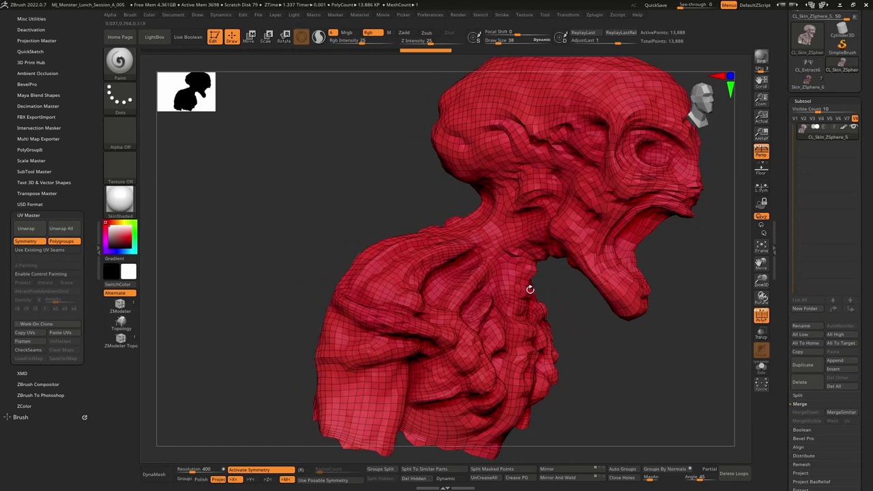
pyautogui.keyDown('alt'); pyautogui.moveTo(546, 261); pyautogui.dragTo(563, 241, button='right'); pyautogui.keyUp('alt')
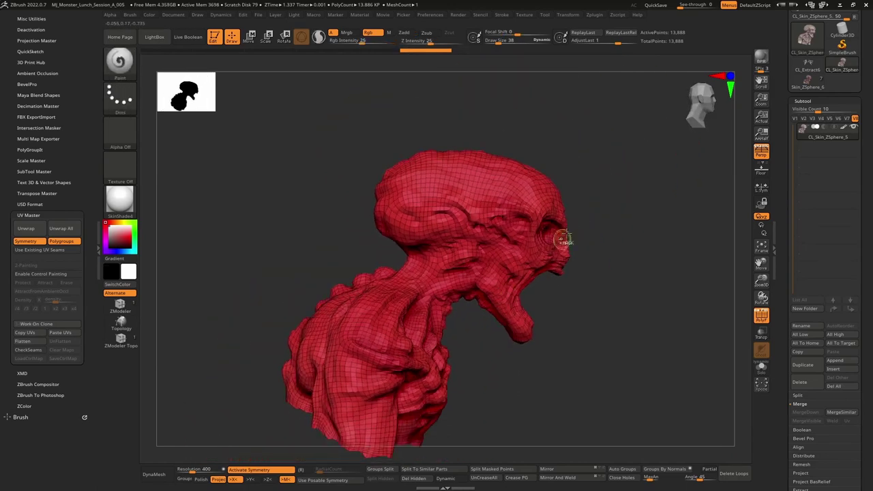
pyautogui.keyDown('ctrl'); pyautogui.click(120, 62); pyautogui.keyUp('ctrl')
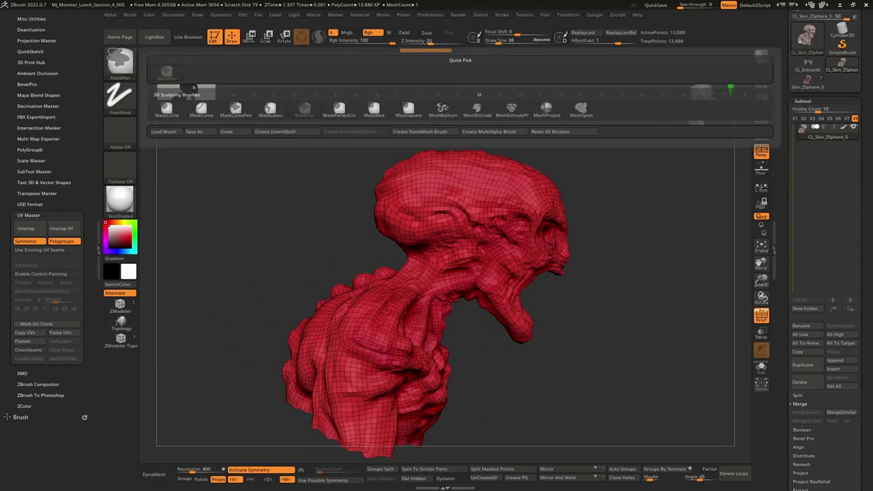
pyautogui.click(294, 114)
pyautogui.moveTo(630, 302)
pyautogui.keyDown('ctrl'); pyautogui.mouseDown()
pyautogui.moveTo(443, 127)
pyautogui.moveTo(348, 136)
pyautogui.moveTo(453, 308)
pyautogui.moveTo(614, 302)
pyautogui.mouseUp(); pyautogui.keyUp('ctrl')
pyautogui.moveTo(613, 303)
pyautogui.mouseDown(button='right')
pyautogui.moveTo(494, 260)
pyautogui.moveTo(423, 281)
pyautogui.moveTo(475, 287)
pyautogui.moveTo(428, 274)
pyautogui.moveTo(498, 274)
pyautogui.moveTo(434, 279)
pyautogui.mouseUp(button='right')
pyautogui.hotkey('ctrl', 'w')
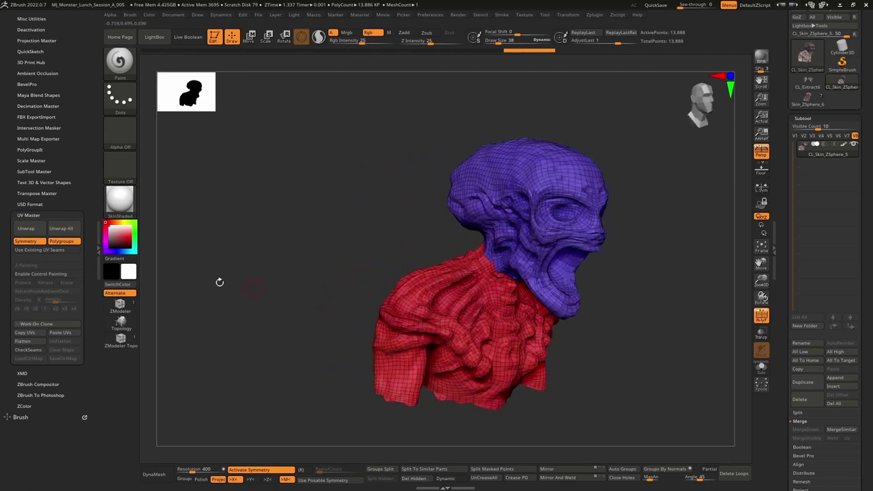
# - Unwrap the clone by polygroups, preview its flattened UV layout, and paste the UVs onto the original skin subtool in the full bust
pyautogui.click(33, 231)
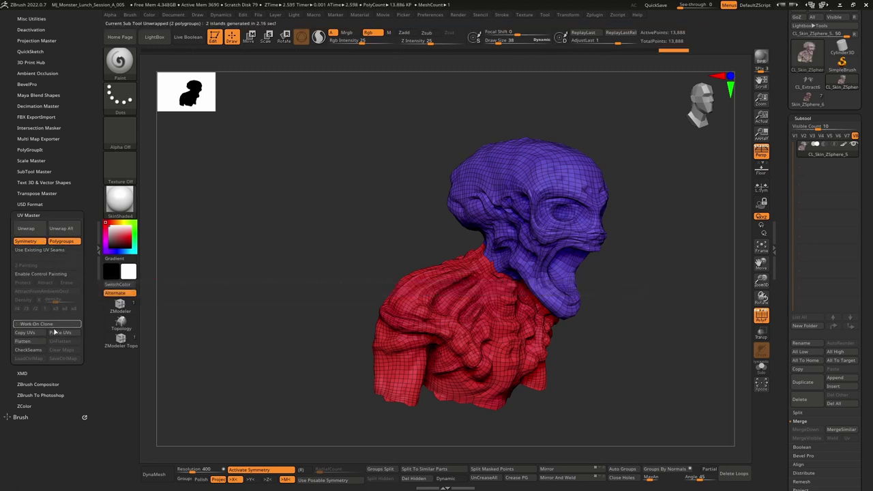
pyautogui.click(23, 341)
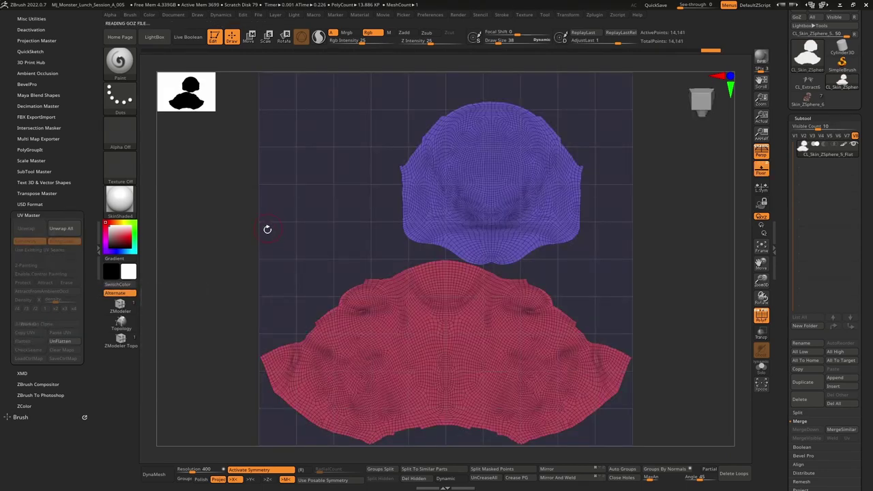
pyautogui.click(61, 341)
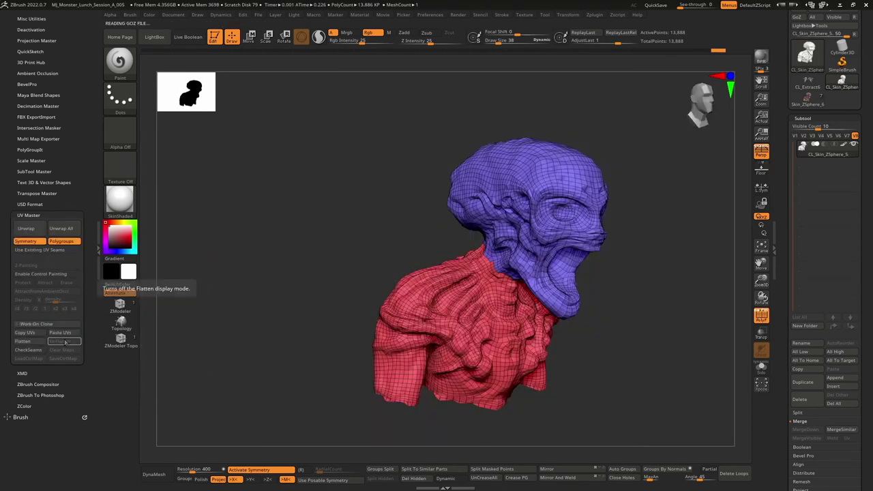
pyautogui.click(795, 103)
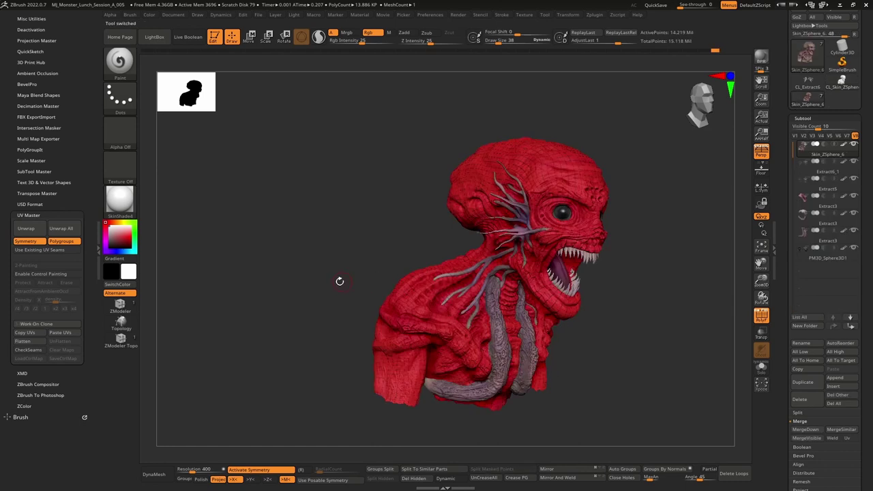
pyautogui.click(68, 333)
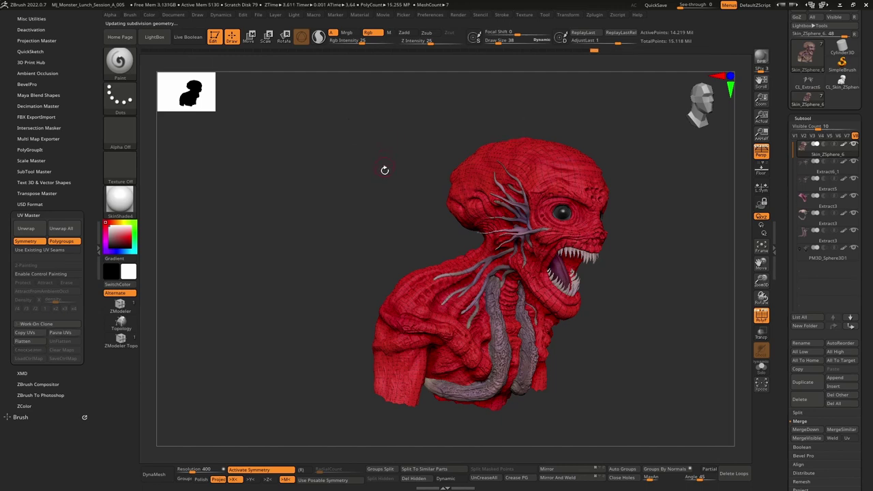
# - Lasso-mask the head on the original skin subtool, make it a separate polygroup, and reset the list of recent tools
pyautogui.moveTo(385, 170)
pyautogui.mouseDown()
pyautogui.moveTo(368, 203)
pyautogui.moveTo(376, 206)
pyautogui.moveTo(364, 205)
pyautogui.moveTo(369, 191)
pyautogui.moveTo(384, 223)
pyautogui.mouseUp()
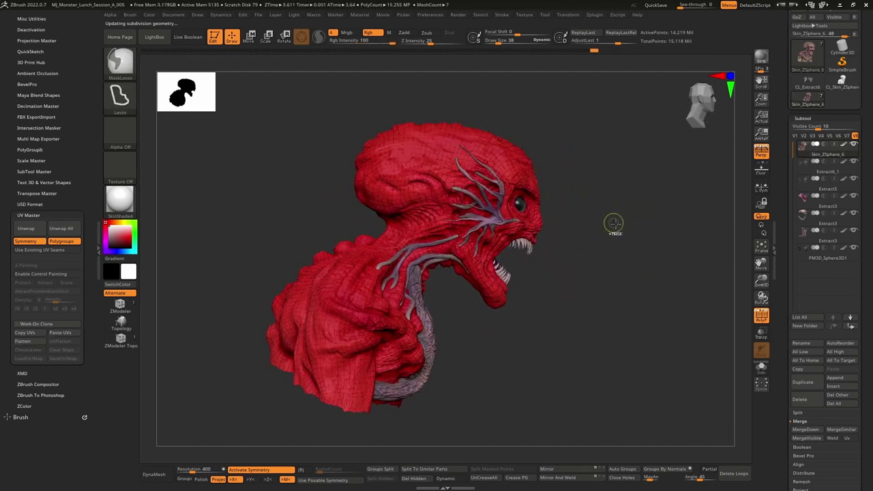
pyautogui.moveTo(627, 225)
pyautogui.keyDown('ctrl'); pyautogui.mouseDown()
pyautogui.moveTo(564, 107)
pyautogui.moveTo(331, 112)
pyautogui.moveTo(307, 198)
pyautogui.moveTo(362, 235)
pyautogui.moveTo(450, 320)
pyautogui.moveTo(580, 353)
pyautogui.mouseUp(); pyautogui.keyUp('ctrl')
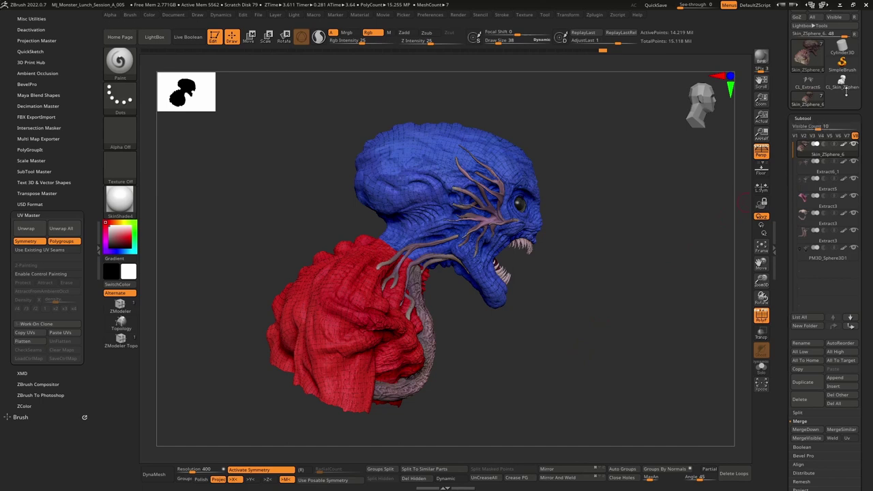
pyautogui.click(855, 34)
pyautogui.moveTo(631, 239); pyautogui.dragTo(589, 244)
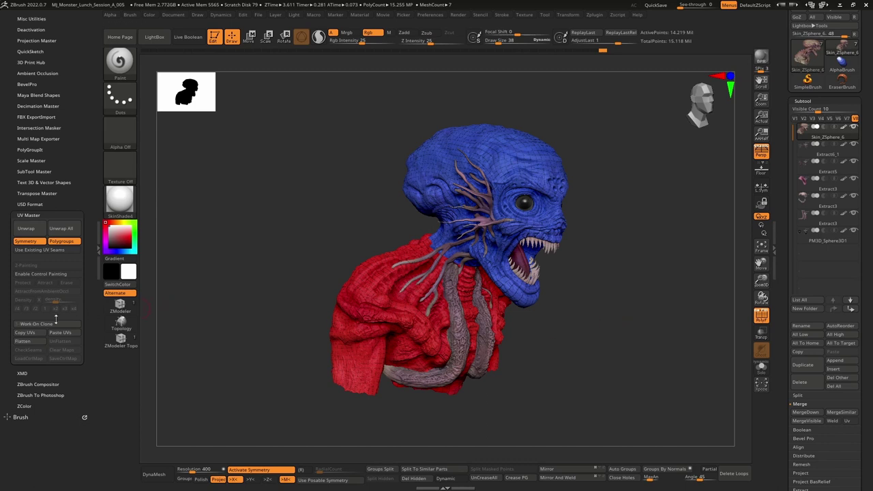
# - Create a UV Master work clone of the regrouped skin, unwrap it with symmetry and polygroups, and check its flattened UV layout
pyautogui.click(48, 325)
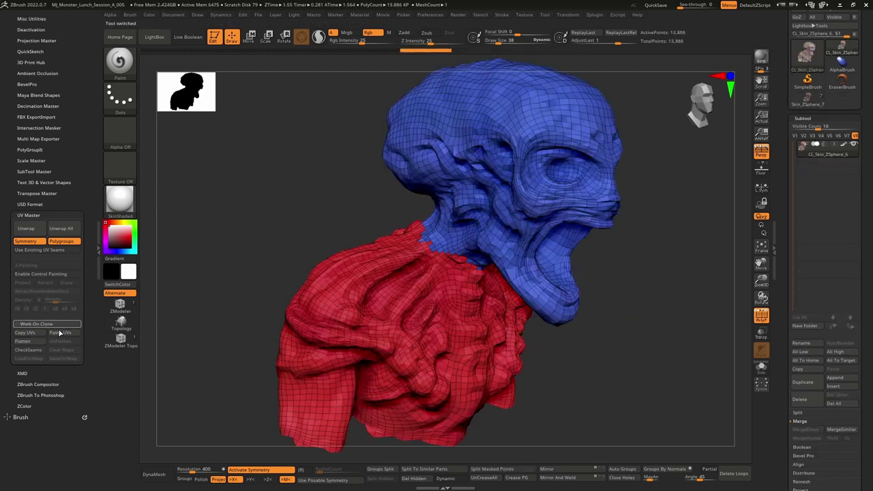
pyautogui.click(27, 232)
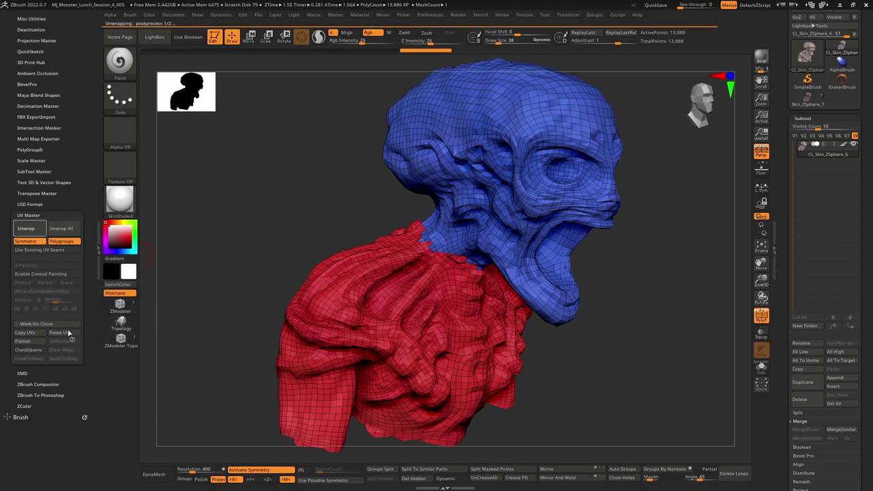
pyautogui.click(27, 342)
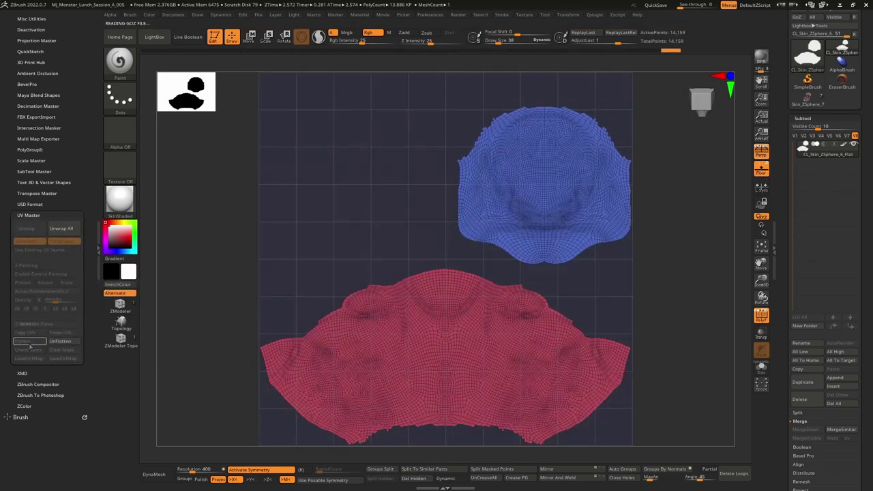
pyautogui.click(68, 343)
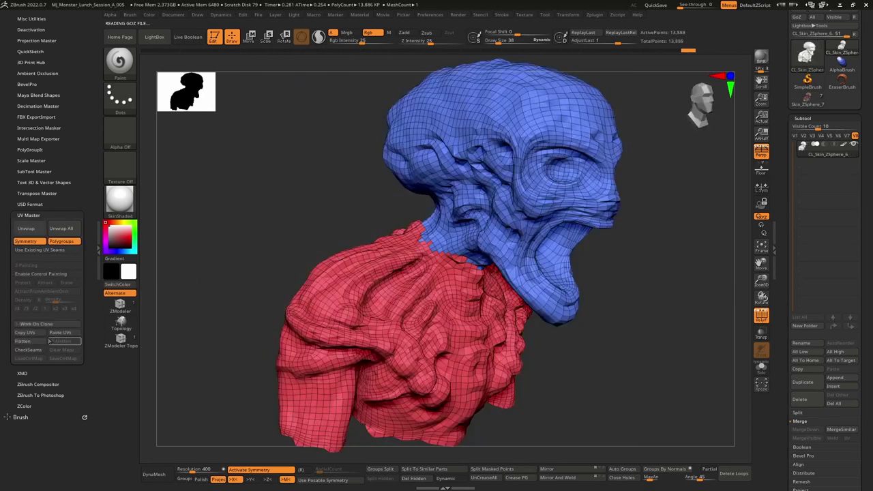
# - Copy the clone's UVs, paste them onto the original skin subtool in the full bust, and hide the wireframe
pyautogui.click(37, 332)
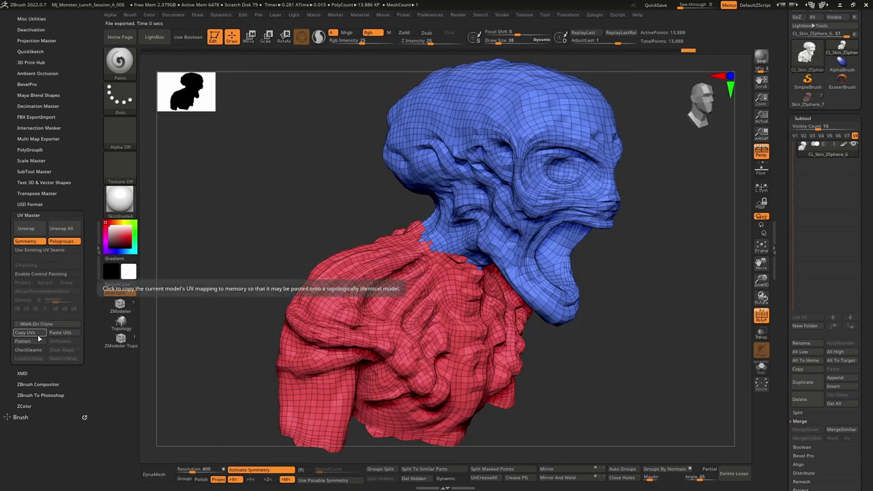
pyautogui.click(810, 100)
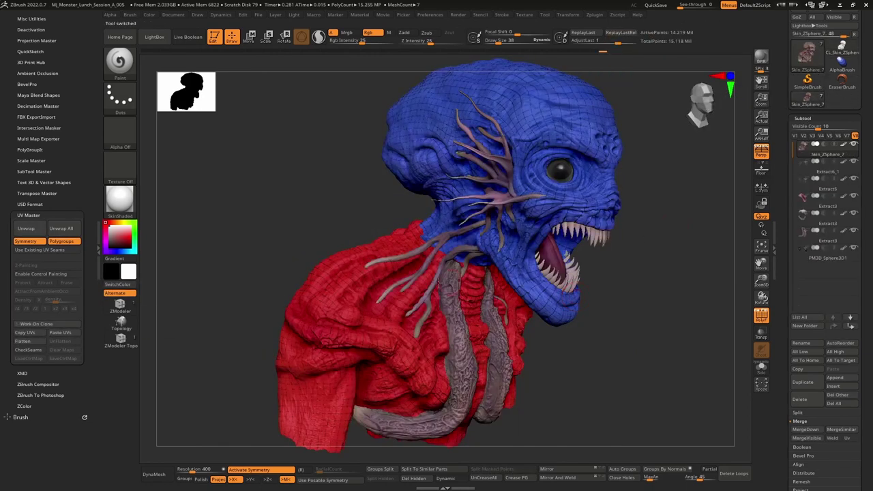
pyautogui.click(59, 333)
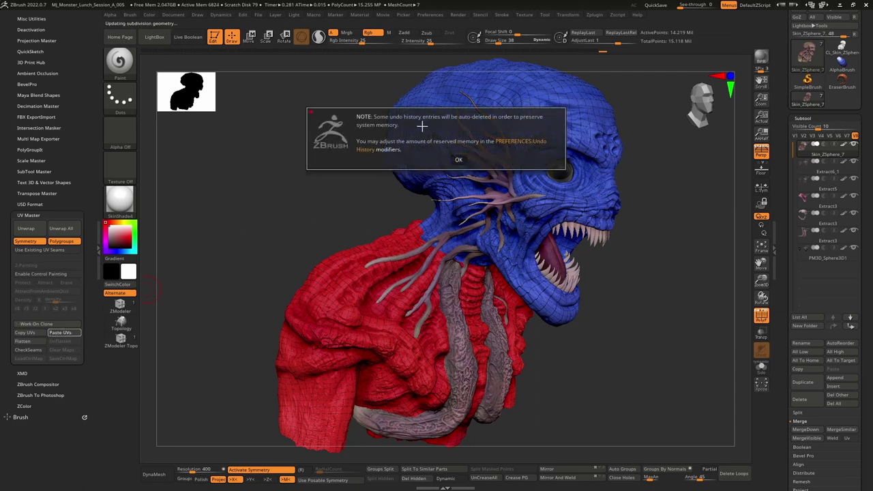
pyautogui.click(459, 161)
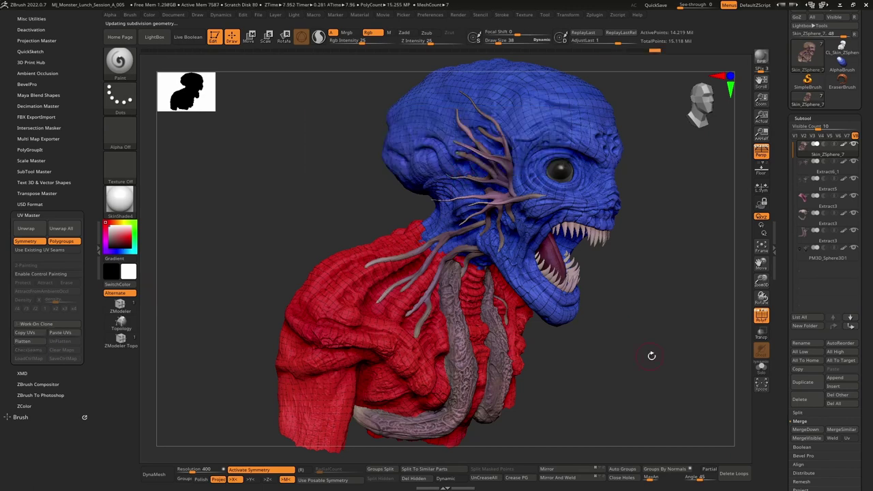
pyautogui.moveTo(658, 318)
pyautogui.mouseDown()
pyautogui.moveTo(602, 305)
pyautogui.moveTo(635, 302)
pyautogui.moveTo(633, 339)
pyautogui.moveTo(545, 327)
pyautogui.moveTo(646, 306)
pyautogui.mouseUp()
pyautogui.click(761, 315)
pyautogui.press('ctrl')
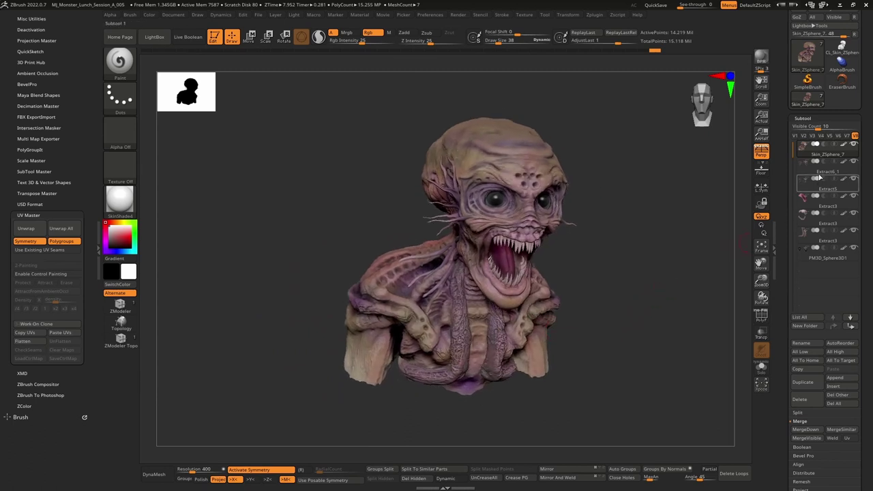
# - Check the UV Map settings of the Extract6_1 tendrils and the main skin subtool for existing UVs
pyautogui.click(823, 173)
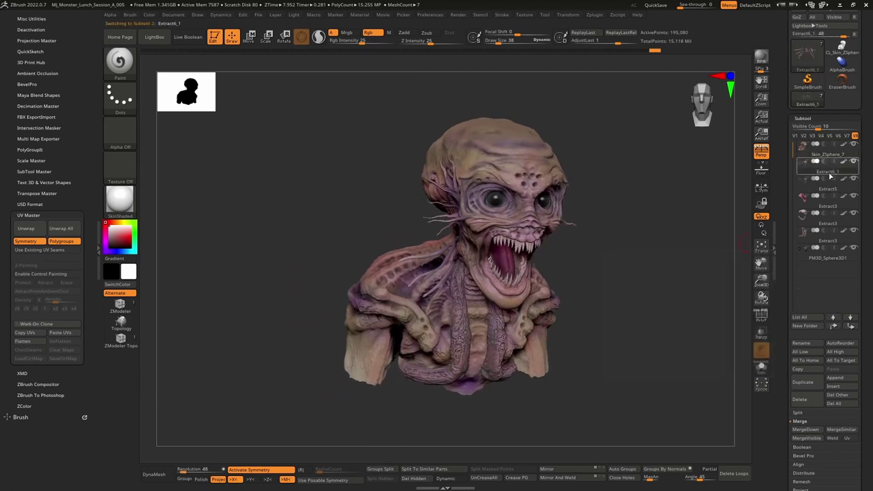
pyautogui.moveTo(830, 188)
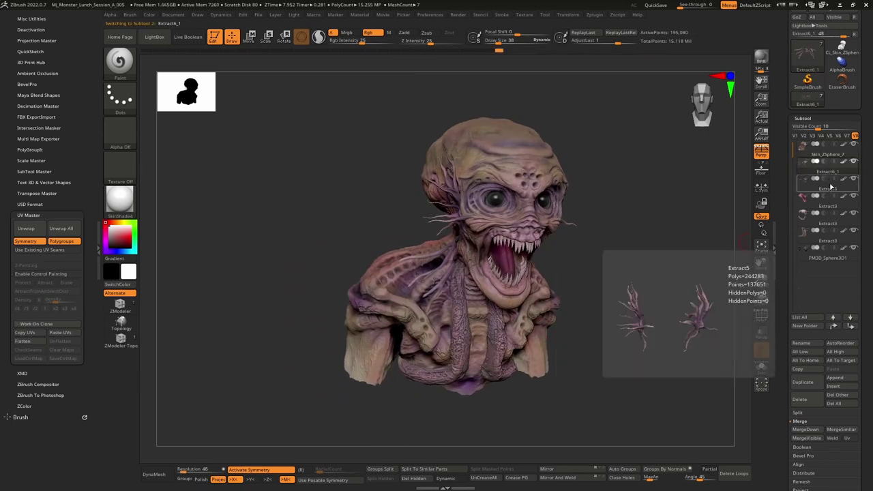
pyautogui.scroll(-8, 786, 325)
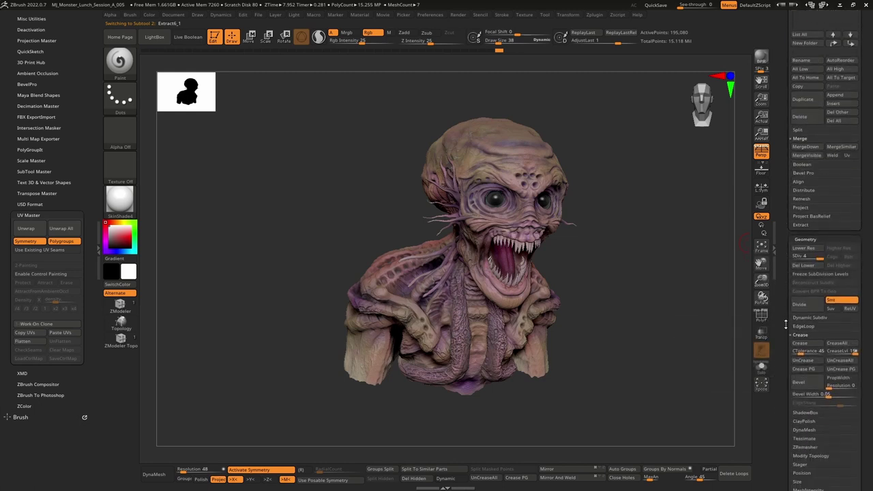
pyautogui.scroll(-4, 785, 325)
pyautogui.scroll(-4, 829, 418)
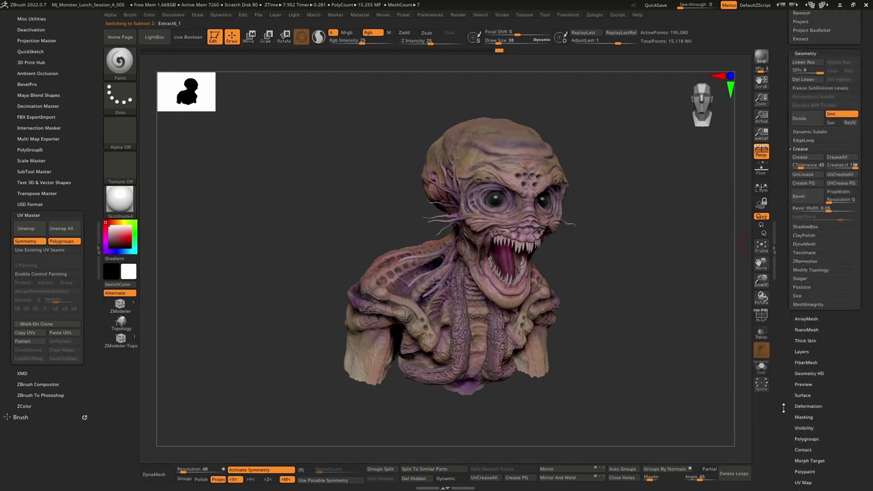
pyautogui.click(803, 390)
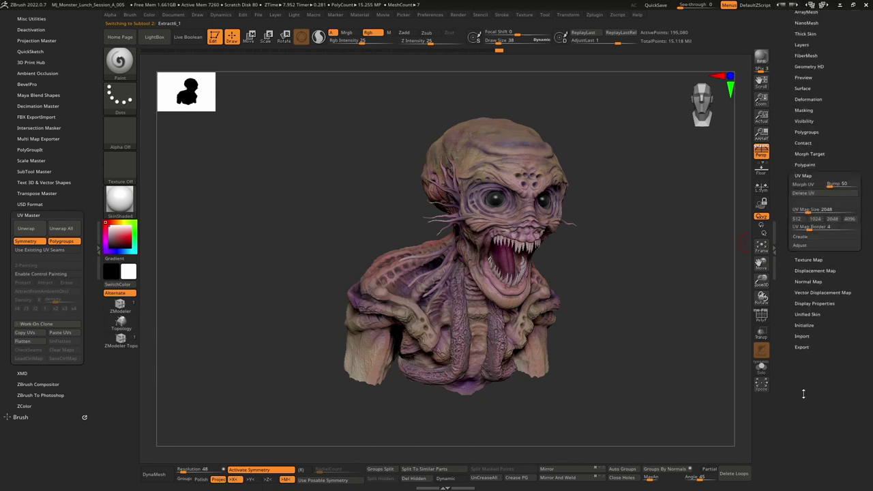
pyautogui.scroll(5, 789, 311)
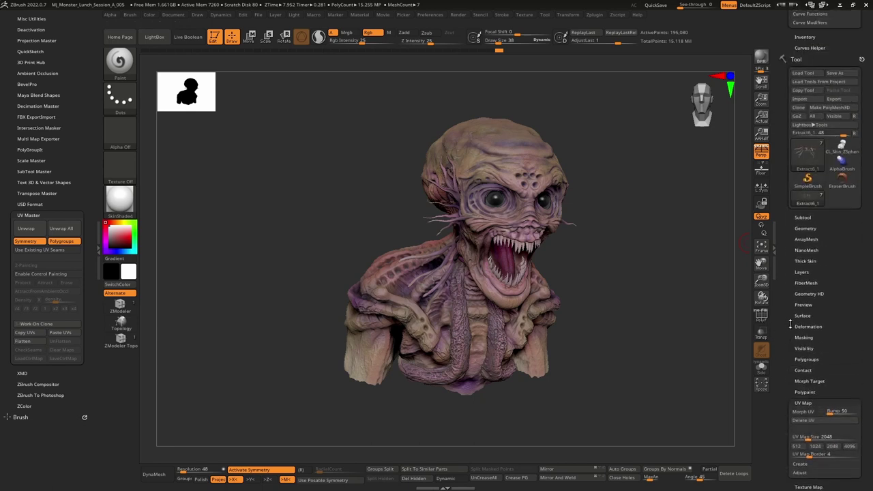
pyautogui.moveTo(789, 309); pyautogui.dragTo(789, 309)
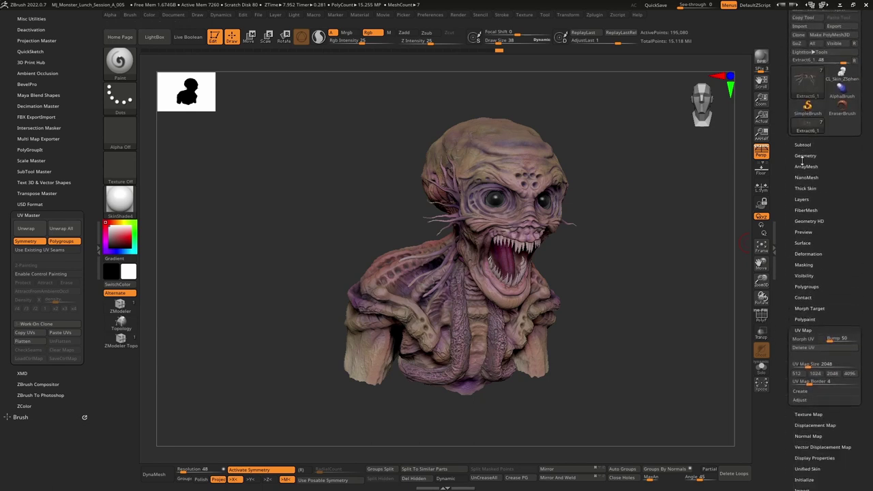
pyautogui.press('Up')
pyautogui.press('Up')
pyautogui.press('Up')
pyautogui.press('Up')
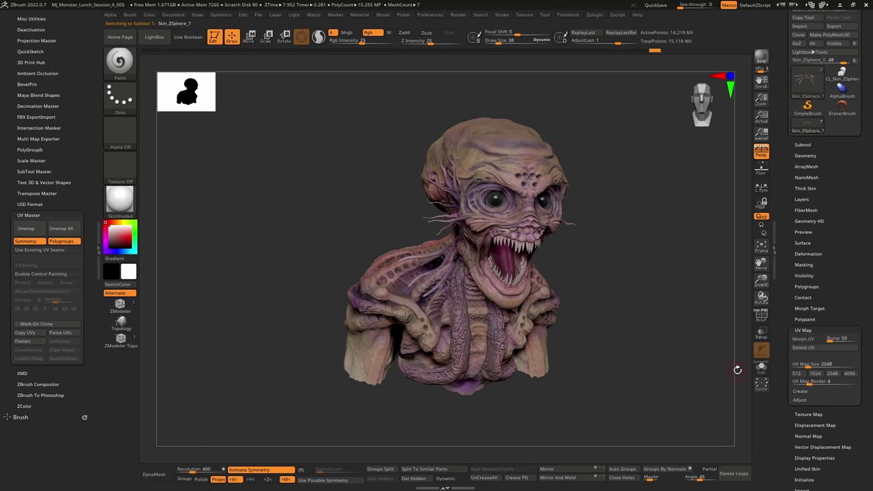
# - Select the Extract5 face tendrils, show their polygroups, and unwrap their UVs directly with UV Master
pyautogui.press('Down')
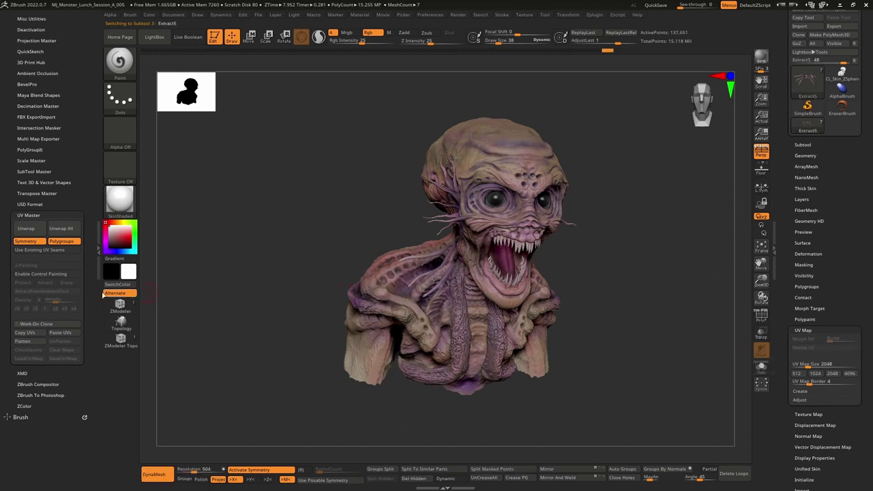
pyautogui.moveTo(281, 256)
pyautogui.mouseDown()
pyautogui.moveTo(290, 253)
pyautogui.moveTo(280, 271)
pyautogui.mouseUp()
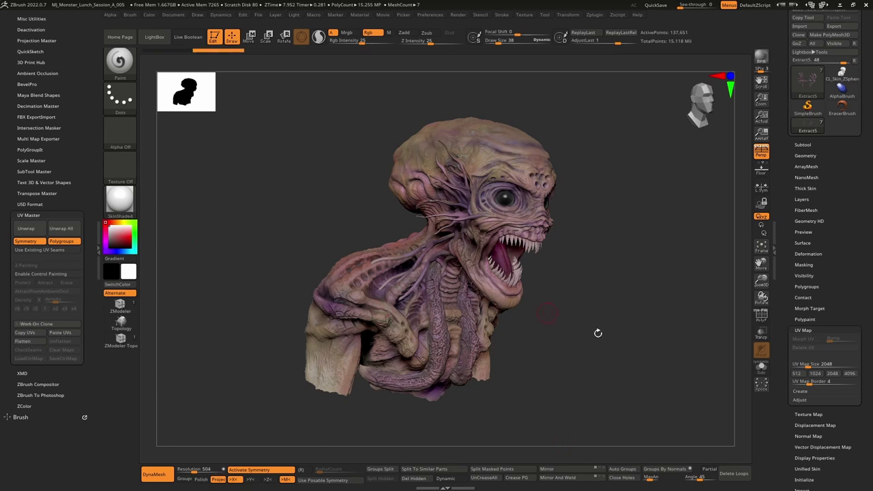
pyautogui.click(767, 318)
pyautogui.click(27, 230)
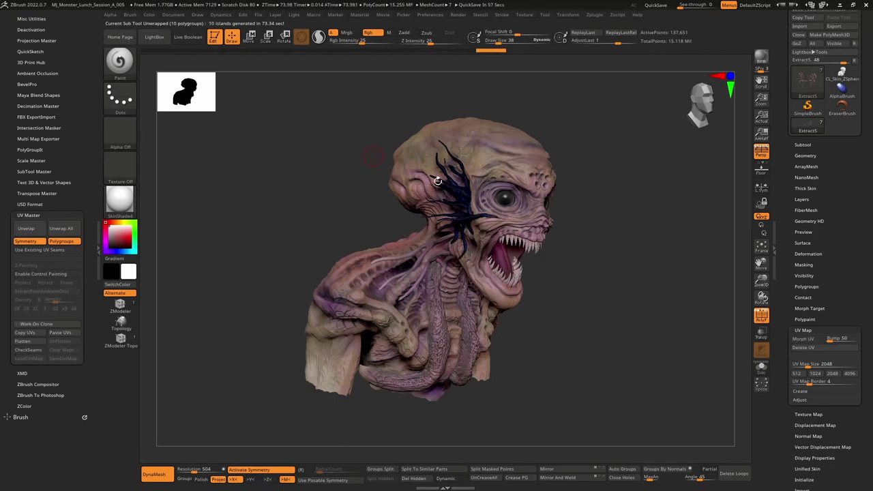
# - Try to ZRemesh the Extract5 face tendrils directly with a target polygon count of 5
pyautogui.moveTo(620, 224); pyautogui.dragTo(608, 216)
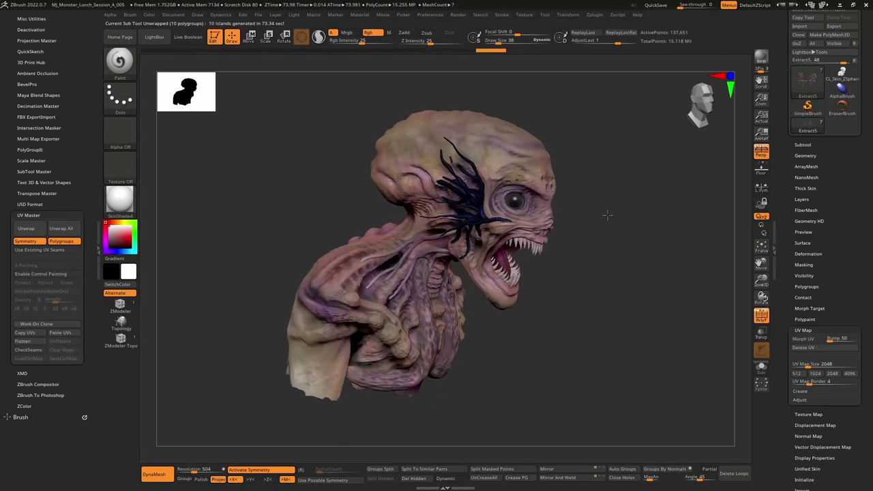
pyautogui.moveTo(607, 216)
pyautogui.keyDown('ctrl'); pyautogui.mouseDown(button='right')
pyautogui.moveTo(526, 222)
pyautogui.moveTo(568, 264)
pyautogui.mouseUp(button='right'); pyautogui.keyUp('ctrl')
pyautogui.click(805, 155)
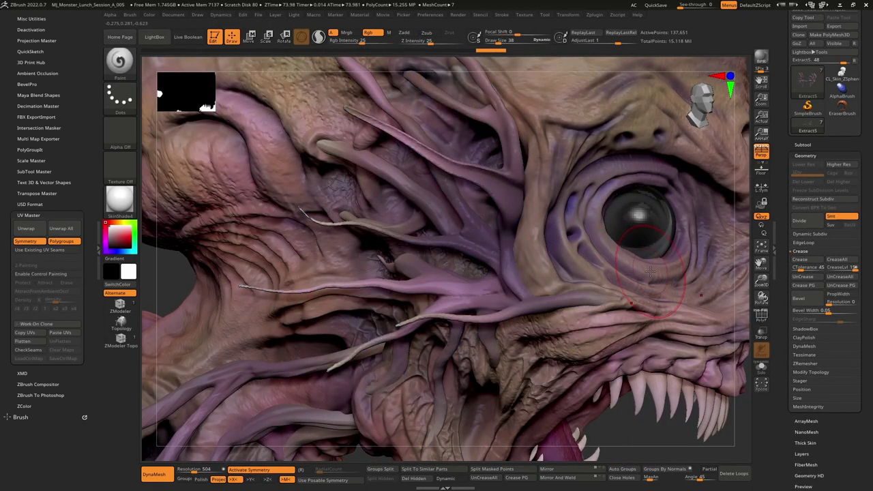
pyautogui.moveTo(629, 262)
pyautogui.mouseDown(button='right')
pyautogui.moveTo(569, 258)
pyautogui.moveTo(599, 255)
pyautogui.mouseUp(button='right')
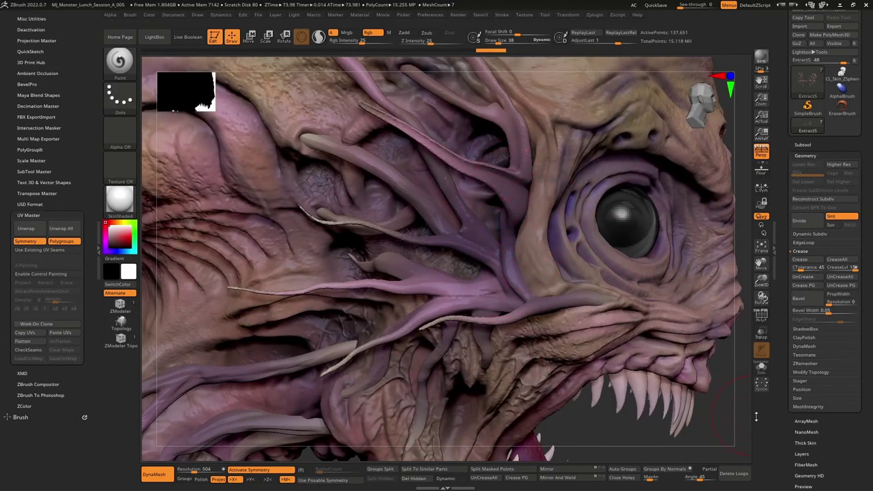
pyautogui.moveTo(786, 439); pyautogui.dragTo(788, 422)
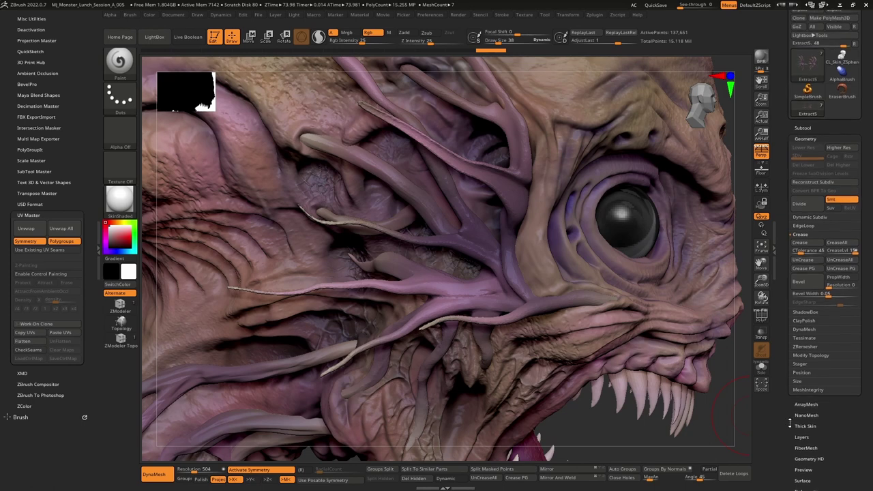
pyautogui.click(813, 348)
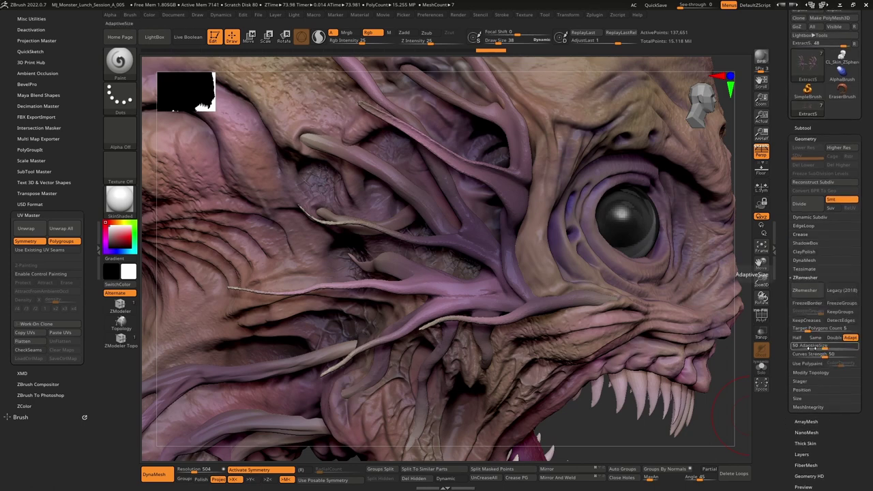
pyautogui.click(817, 294)
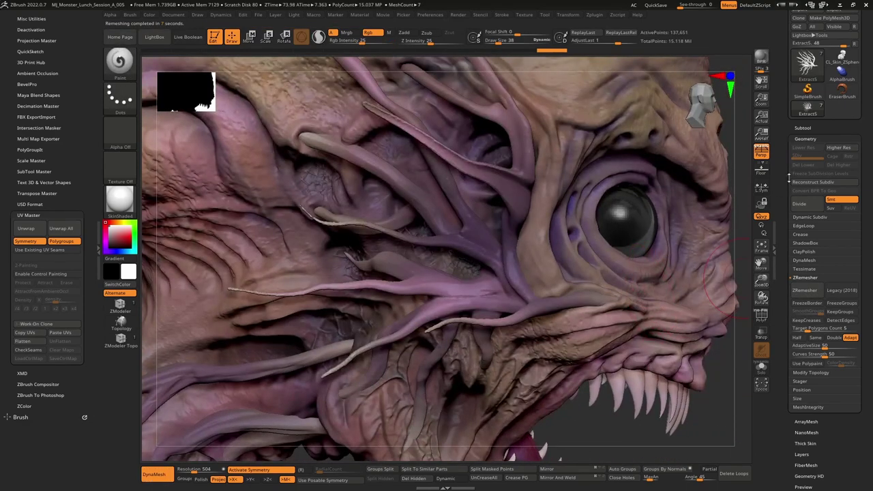
# - Duplicate the Extract5 face tendrils and ZRemesh the duplicate with the Half option
pyautogui.click(803, 127)
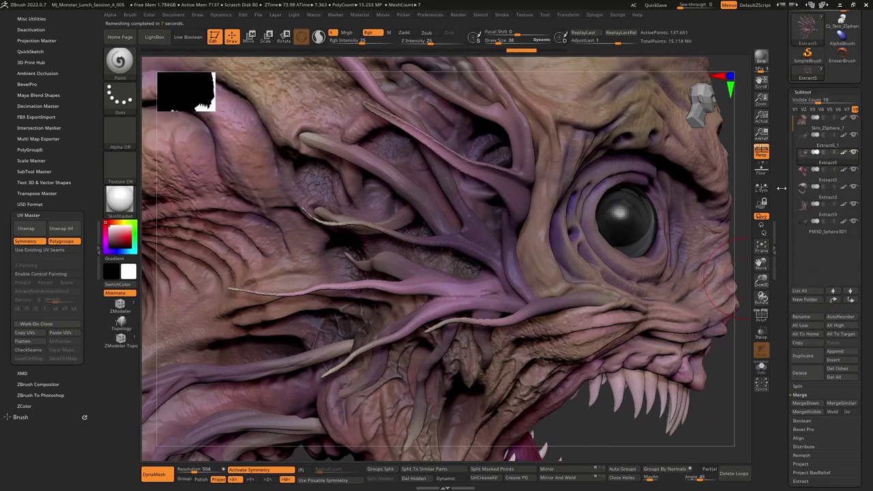
pyautogui.click(806, 354)
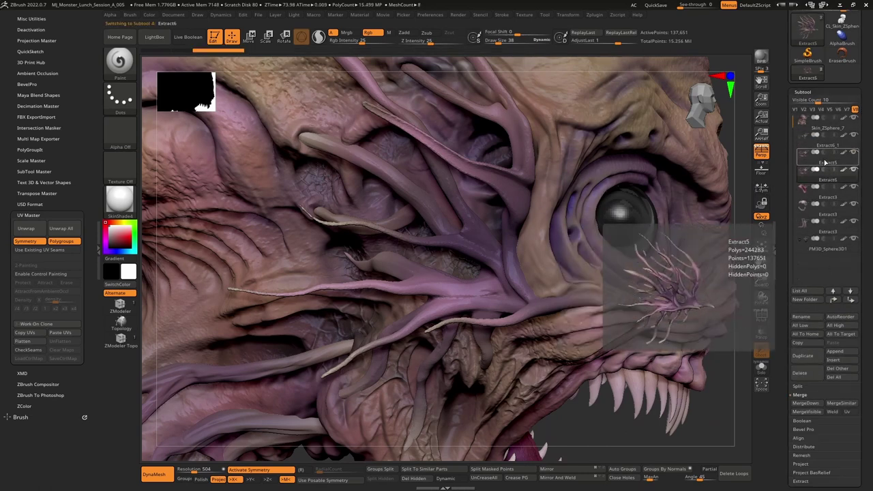
pyautogui.scroll(-5, 785, 197)
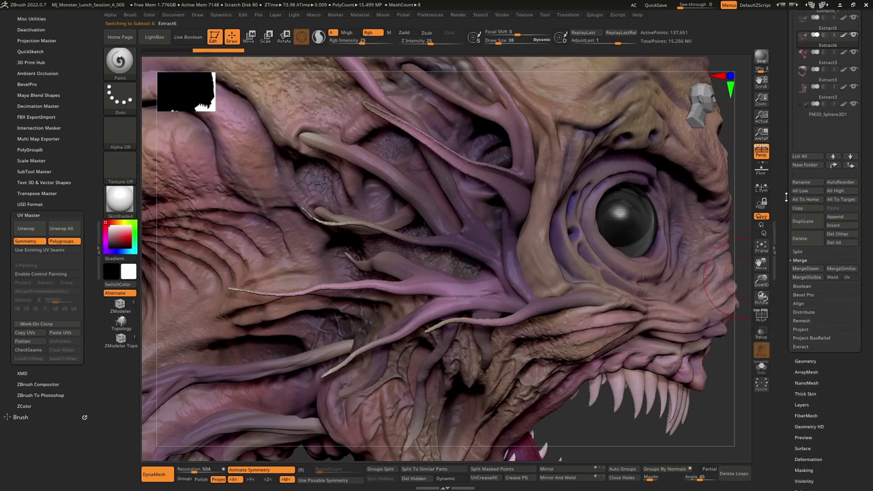
pyautogui.scroll(-3, 832, 294)
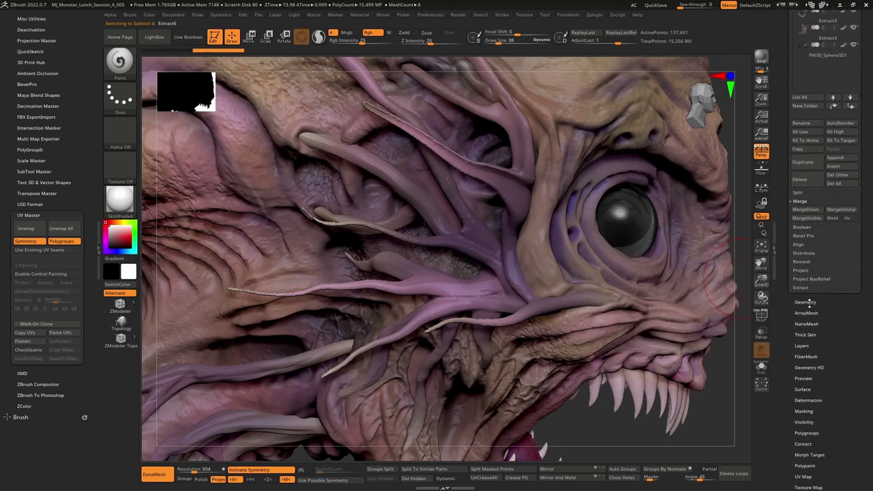
pyautogui.click(808, 303)
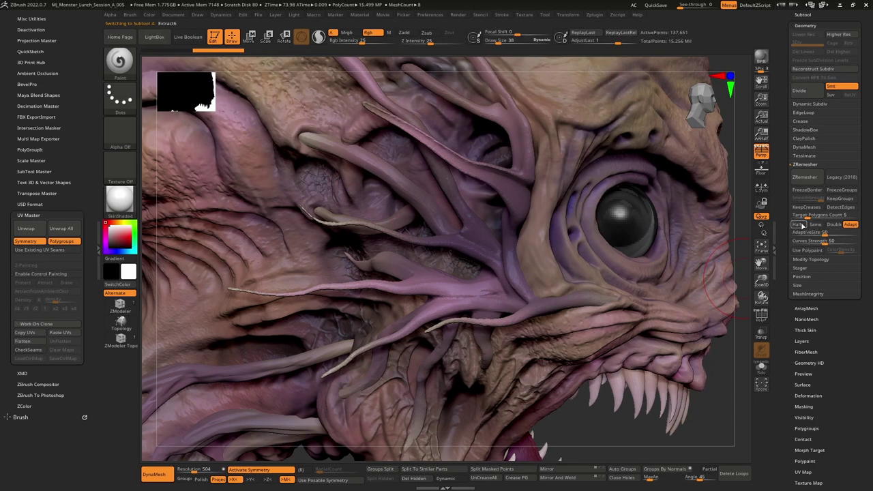
pyautogui.click(802, 225)
pyautogui.click(805, 178)
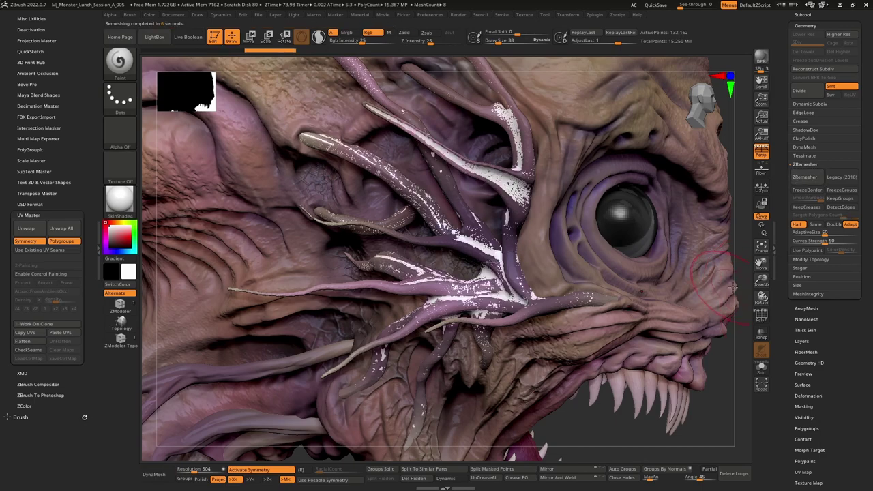
# - Isolate the duplicated tendrils with their wireframe shown and ZRemesh them again at Half with Adapt off
pyautogui.click(764, 369)
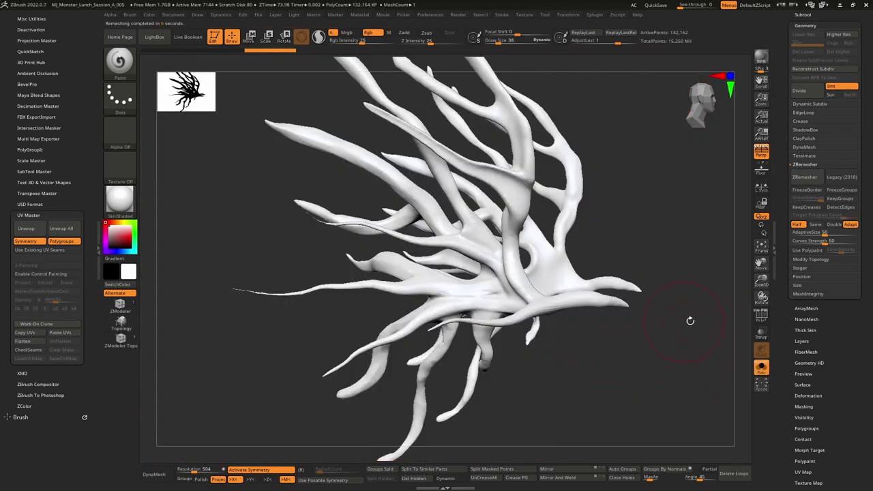
pyautogui.click(761, 317)
pyautogui.moveTo(719, 315); pyautogui.dragTo(820, 220)
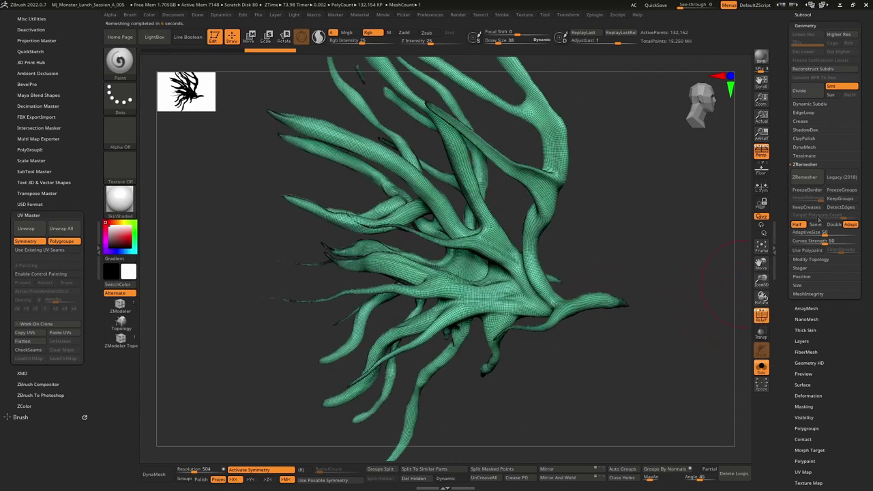
pyautogui.click(805, 176)
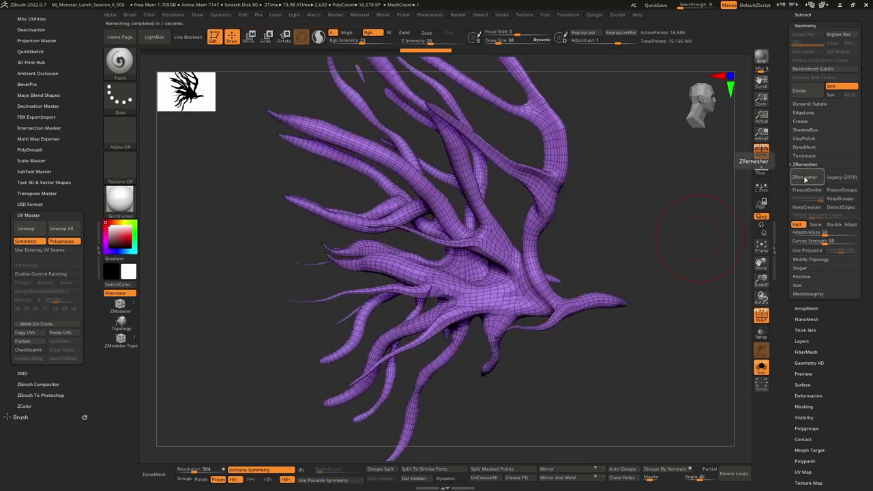
# - Leave the isolated view, hide every subtool except Extract5 and its remeshed duplicate, and select the duplicate
pyautogui.moveTo(785, 156); pyautogui.dragTo(788, 217)
pyautogui.click(803, 165)
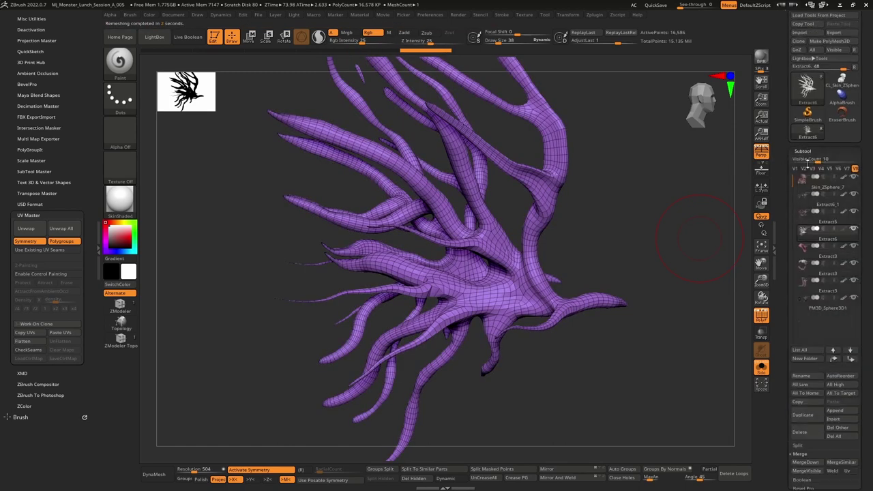
pyautogui.click(761, 369)
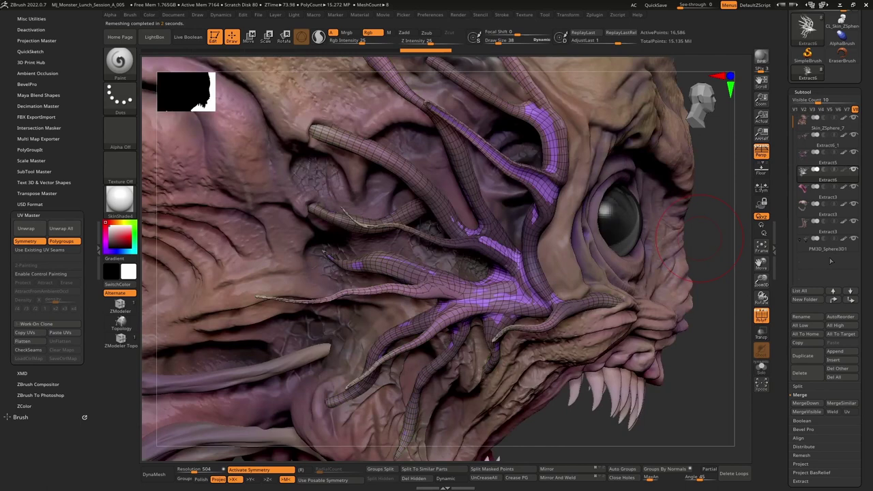
pyautogui.click(855, 187)
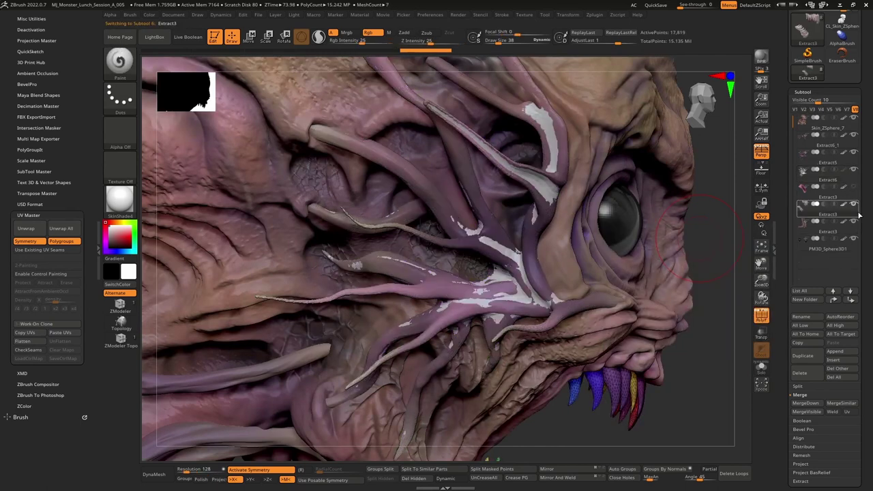
pyautogui.click(855, 238)
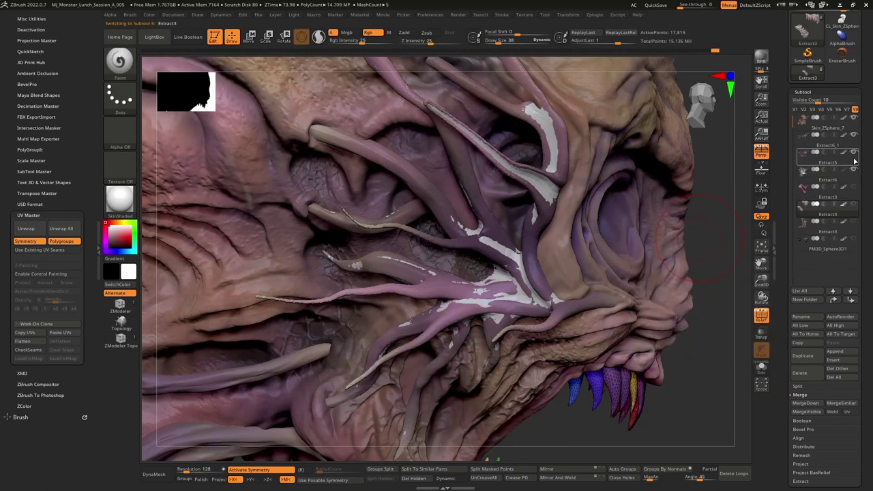
pyautogui.click(855, 134)
pyautogui.click(856, 135)
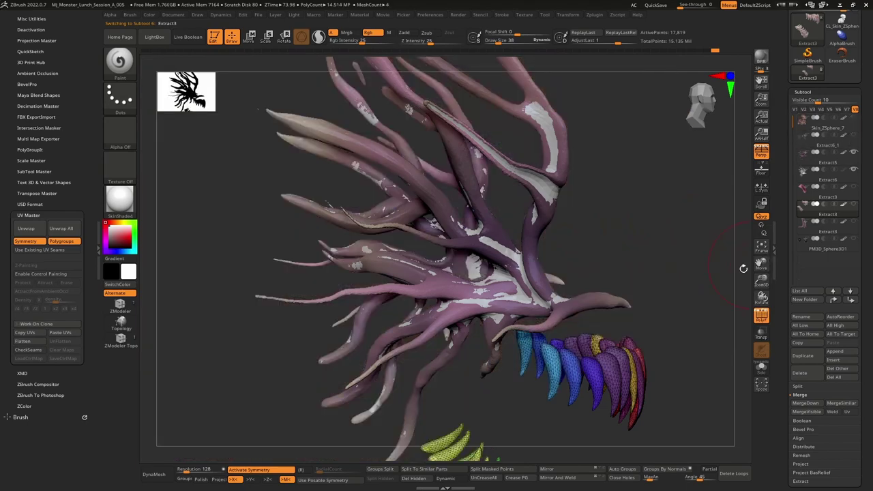
pyautogui.click(839, 181)
pyautogui.moveTo(685, 198); pyautogui.dragTo(678, 325)
# - Project the original tendrils' geometry and polypaint onto the remeshed duplicate using ProjectAll
pyautogui.scroll(-3, 786, 405)
pyautogui.click(811, 378)
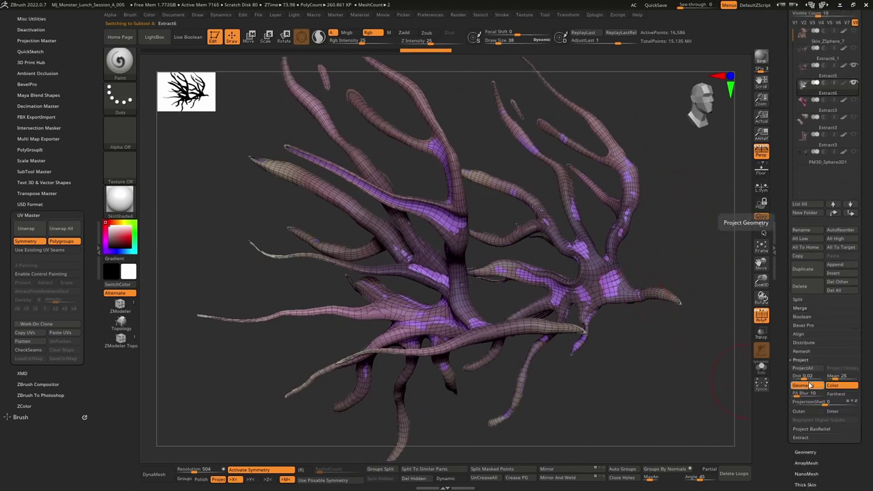
pyautogui.click(811, 368)
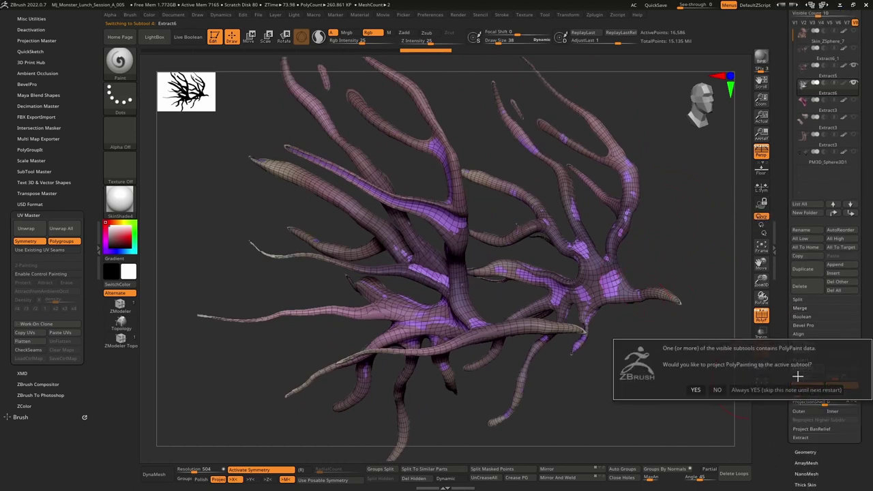
pyautogui.click(694, 390)
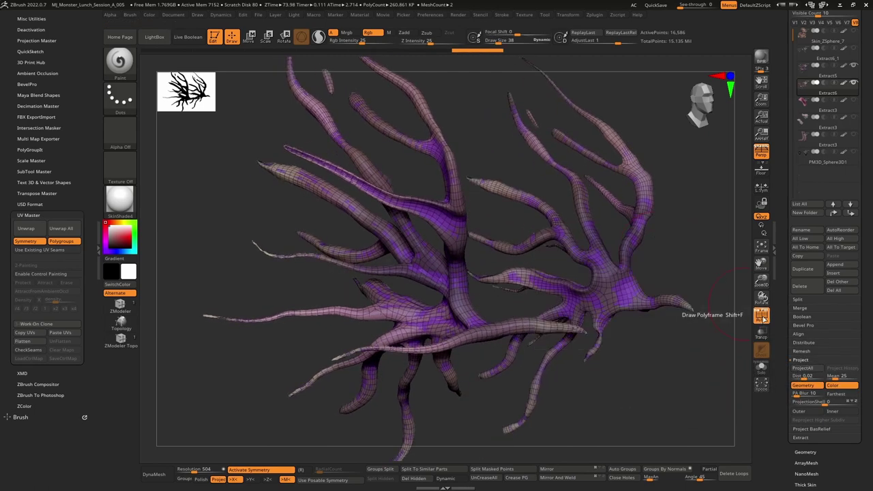
# - Hide the wireframe, subdivide the remeshed tendrils twice, and project the details of the visible Extract5 original onto them again
pyautogui.click(762, 316)
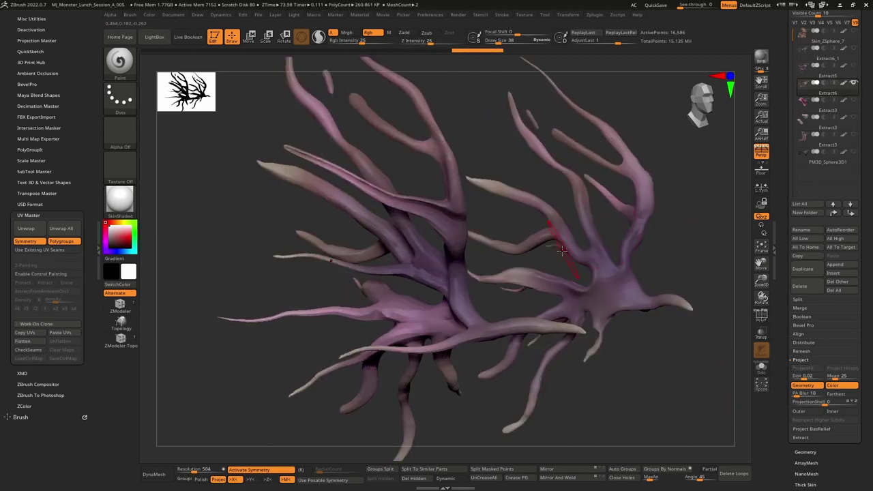
pyautogui.keyDown('alt'); pyautogui.moveTo(598, 249); pyautogui.dragTo(569, 258, button='right'); pyautogui.keyUp('alt')
pyautogui.hotkey('ctrl', 'd')
pyautogui.hotkey('ctrl', 'd')
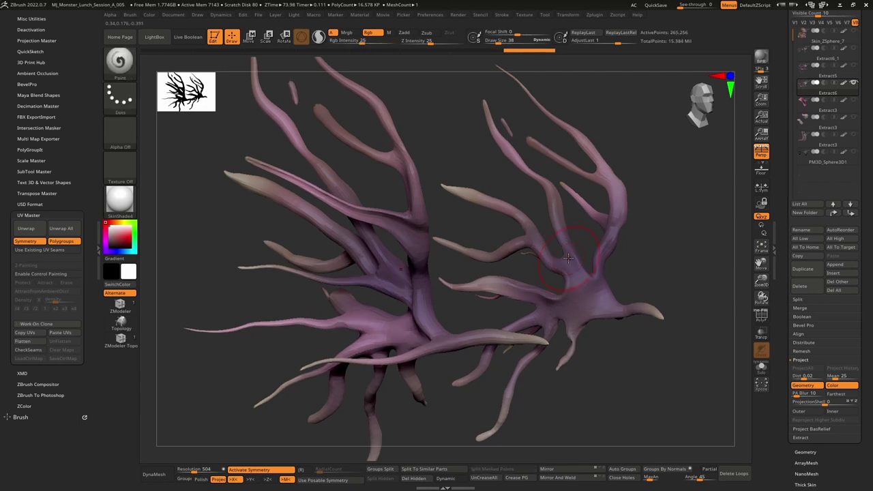
pyautogui.click(831, 74)
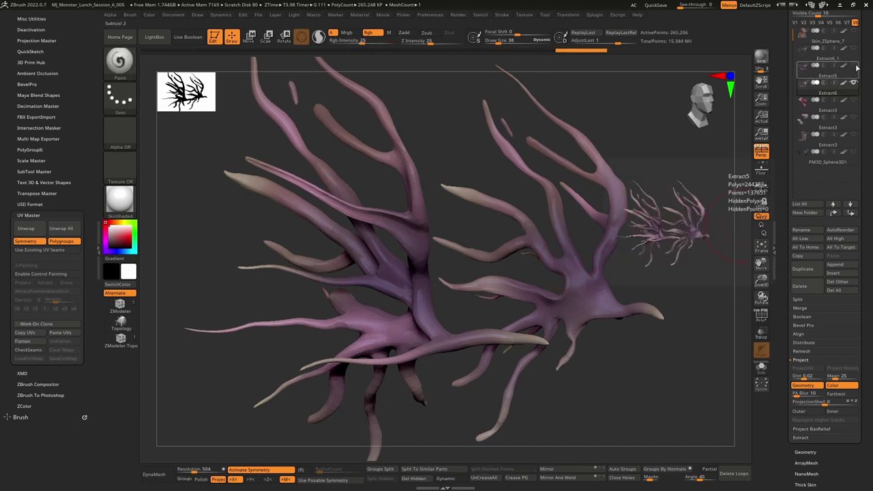
pyautogui.click(802, 368)
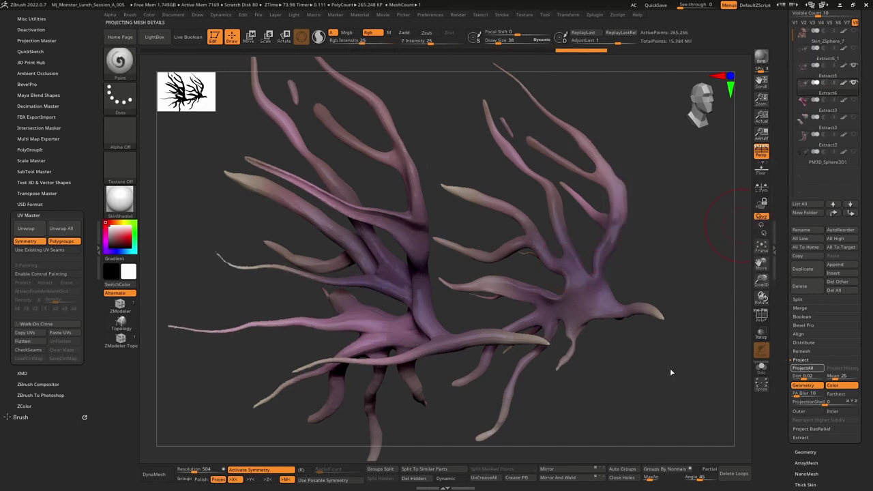
pyautogui.moveTo(648, 266)
pyautogui.mouseDown()
pyautogui.moveTo(588, 258)
pyautogui.moveTo(633, 257)
pyautogui.mouseUp()
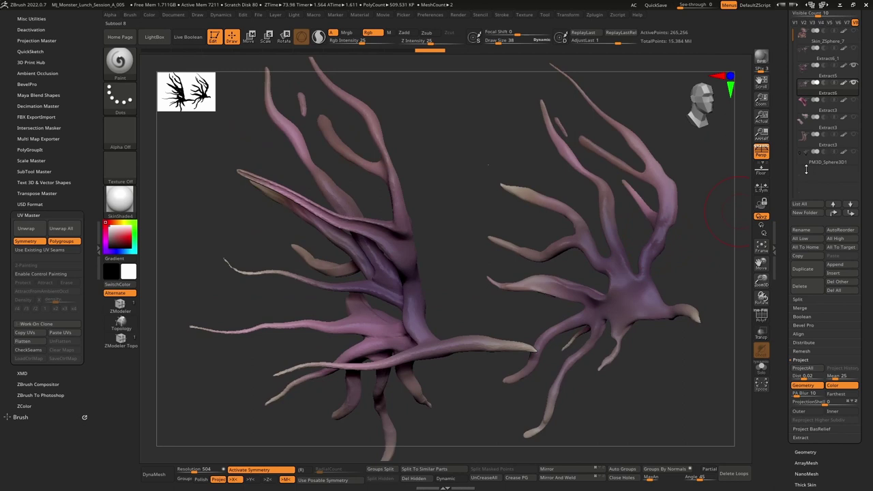
# - Delete the original Extract5 tendrils subtool
pyautogui.click(830, 97)
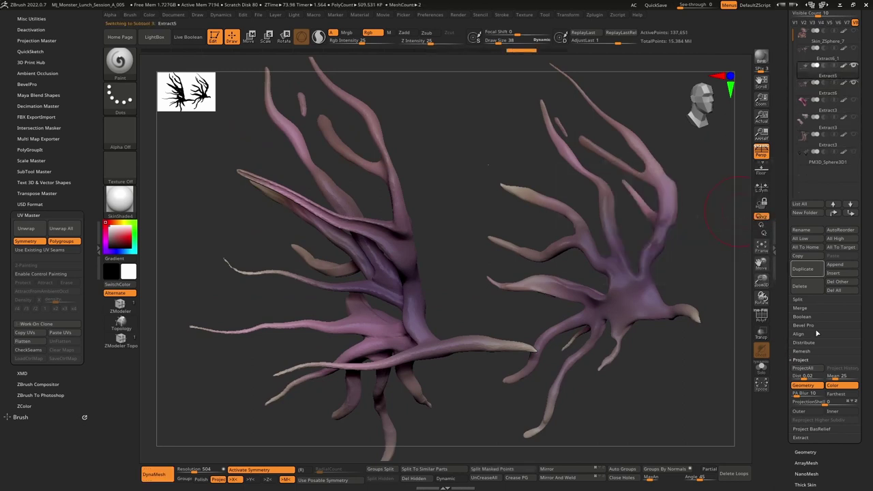
pyautogui.click(811, 289)
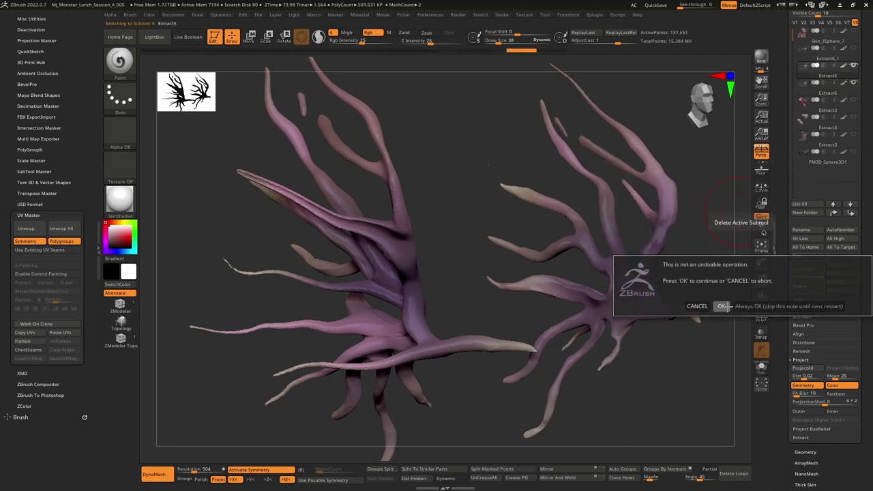
pyautogui.click(726, 311)
# - Make the skin, teeth, eyes, tongue and other hidden subtools visible again, and select the Extract6 face tendrils
pyautogui.moveTo(526, 277)
pyautogui.keyDown('ctrl'); pyautogui.mouseDown(button='right')
pyautogui.moveTo(511, 255)
pyautogui.moveTo(550, 255)
pyautogui.moveTo(500, 266)
pyautogui.moveTo(710, 387)
pyautogui.mouseUp(button='right'); pyautogui.keyUp('ctrl')
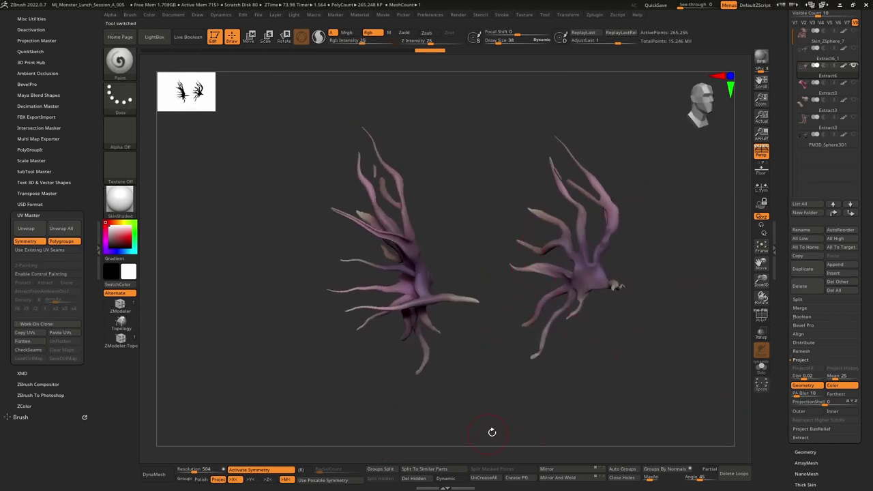
pyautogui.click(854, 82)
pyautogui.click(854, 99)
pyautogui.click(854, 100)
pyautogui.click(854, 116)
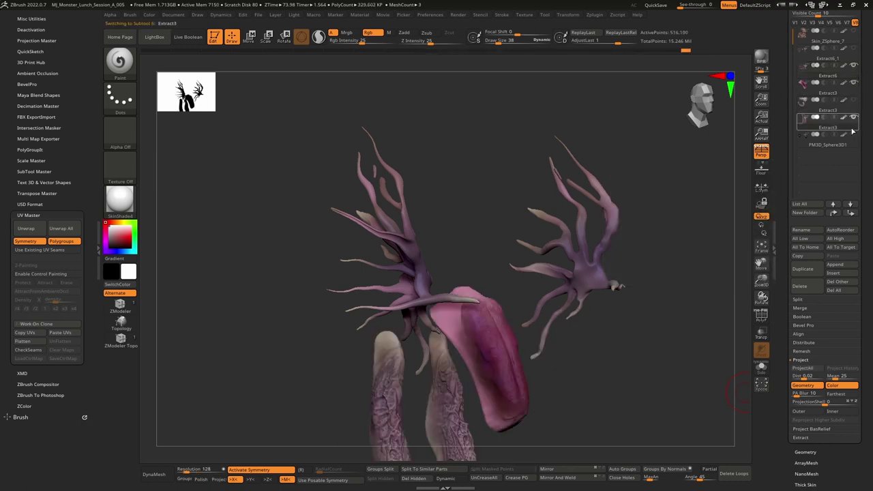
pyautogui.click(854, 134)
pyautogui.click(854, 100)
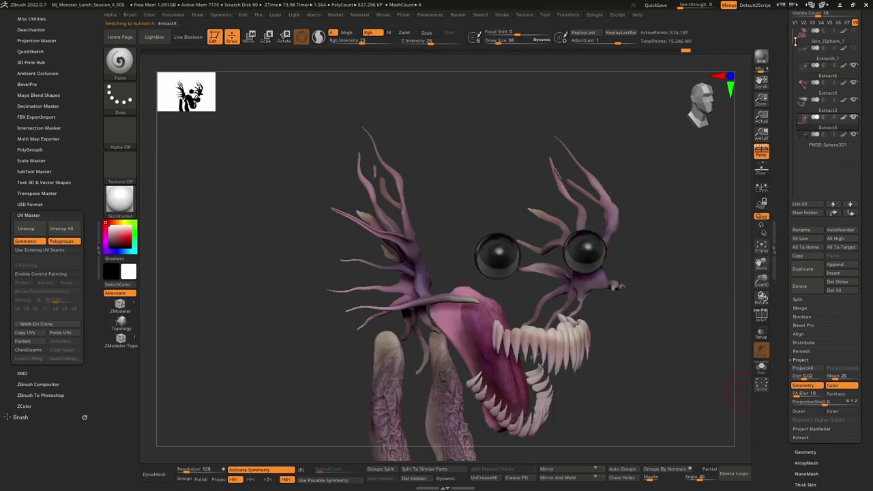
pyautogui.click(854, 49)
pyautogui.click(854, 31)
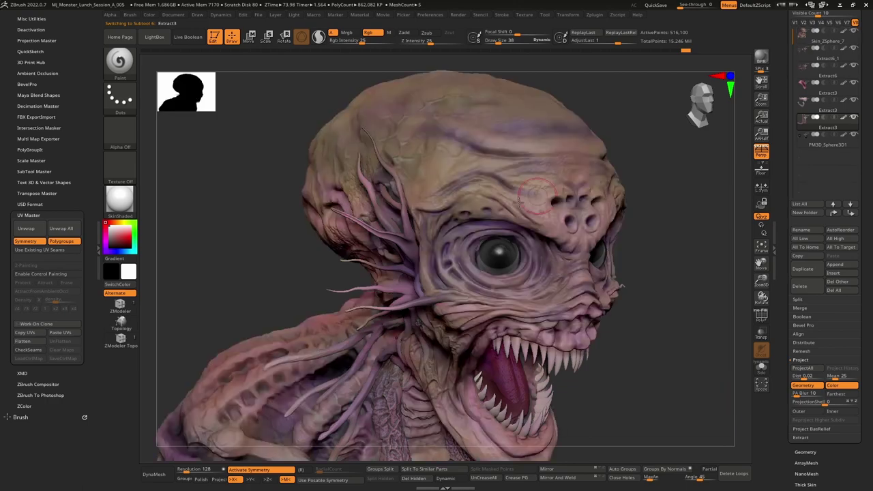
pyautogui.keyDown('alt'); pyautogui.moveTo(537, 252); pyautogui.dragTo(571, 206, button='right'); pyautogui.keyUp('alt')
pyautogui.keyDown('alt'); pyautogui.click(461, 181); pyautogui.keyUp('alt')
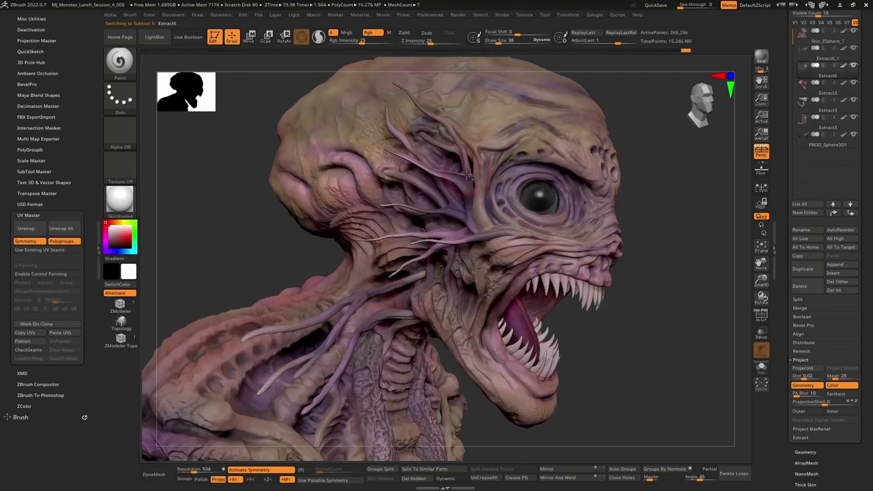
# - Create a UV Master working clone of the Extract6 face tendrils and unwrap it with Symmetry and Polygroups enabled
pyautogui.keyDown('ctrl'); pyautogui.moveTo(474, 187); pyautogui.dragTo(479, 189, button='right'); pyautogui.keyUp('ctrl')
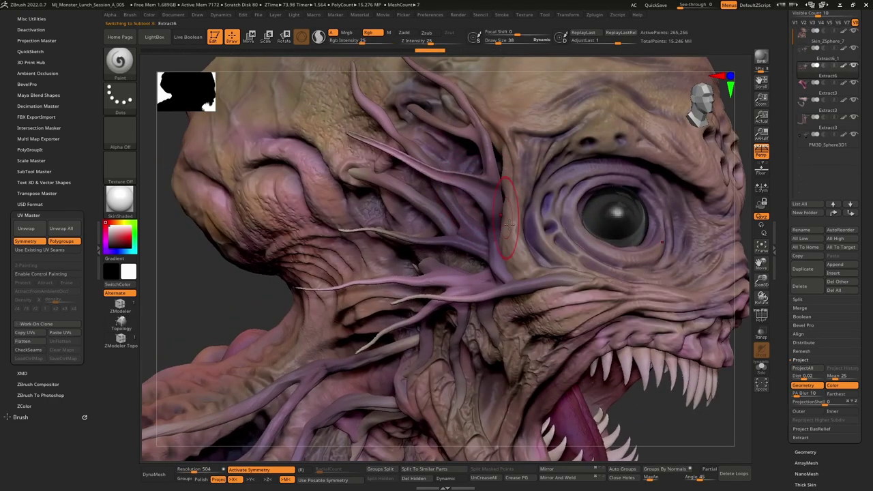
pyautogui.moveTo(508, 225); pyautogui.dragTo(459, 221, button='right')
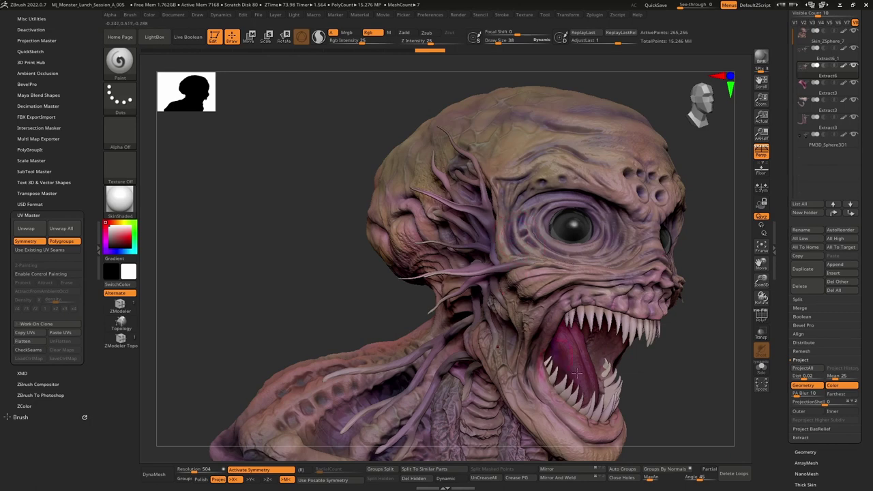
pyautogui.moveTo(782, 366); pyautogui.dragTo(795, 313)
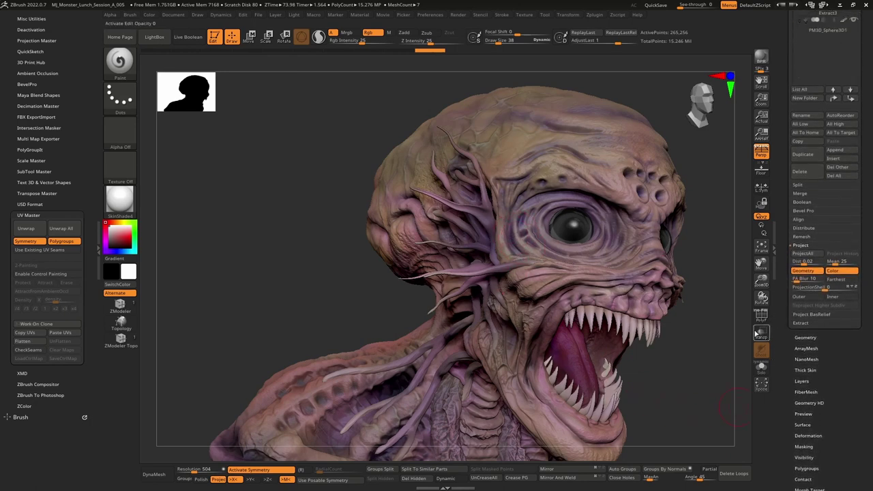
pyautogui.click(35, 232)
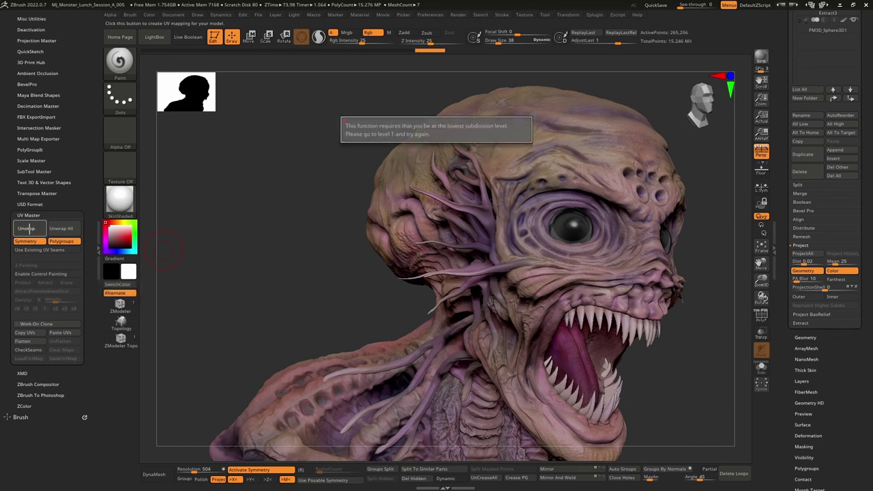
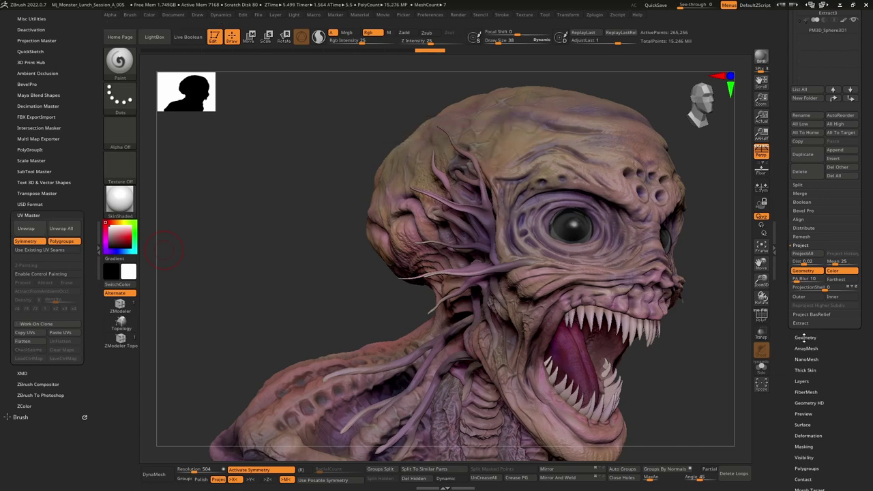
pyautogui.click(36, 323)
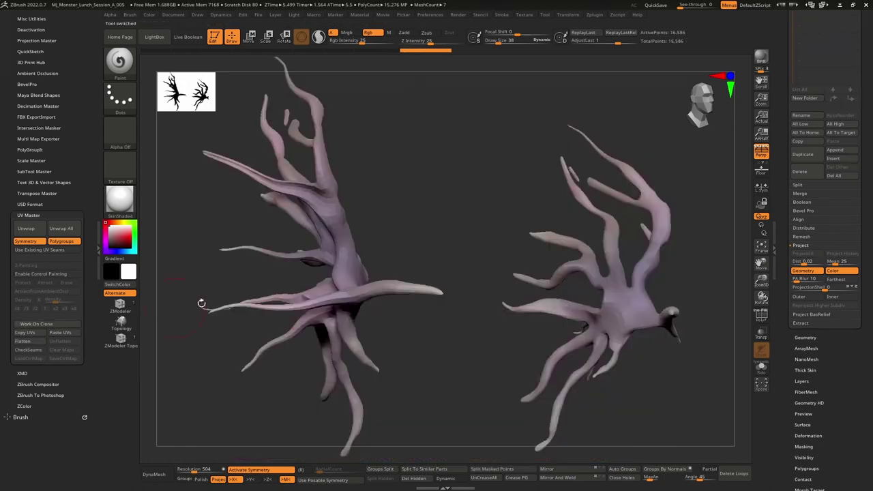
pyautogui.click(30, 230)
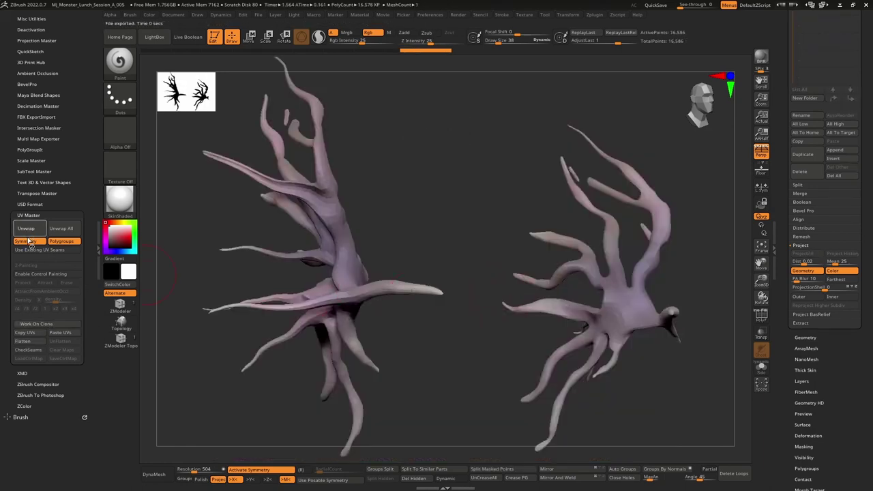
# - Check the clone's flattened UV layout, unflatten it, and transfer its UVs to the original face tendrils on the bust
pyautogui.click(30, 343)
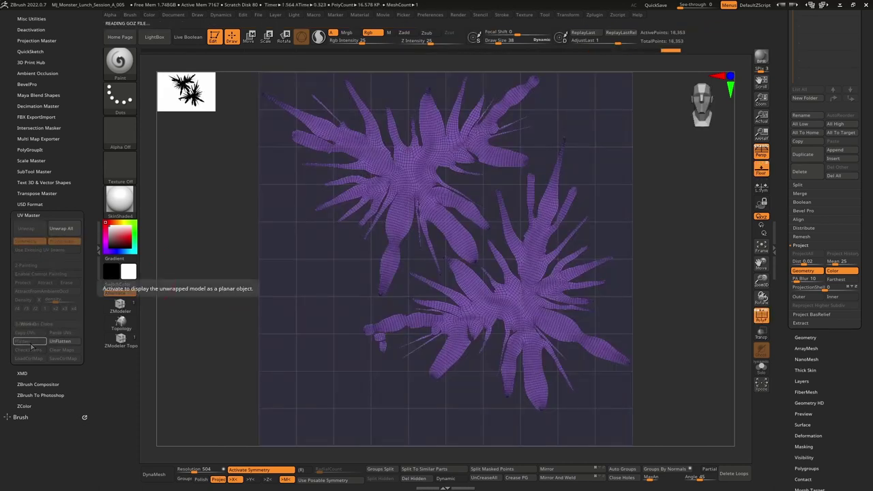
pyautogui.click(60, 341)
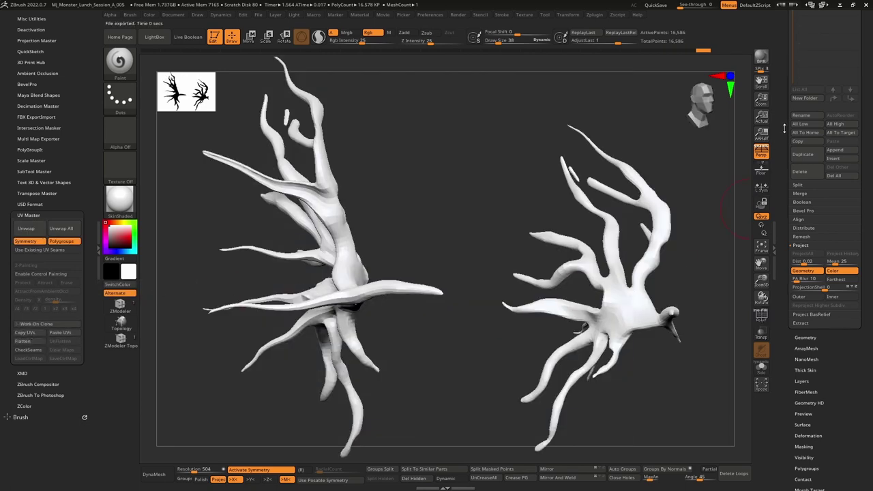
pyautogui.scroll(5, 810, 184)
pyautogui.click(843, 108)
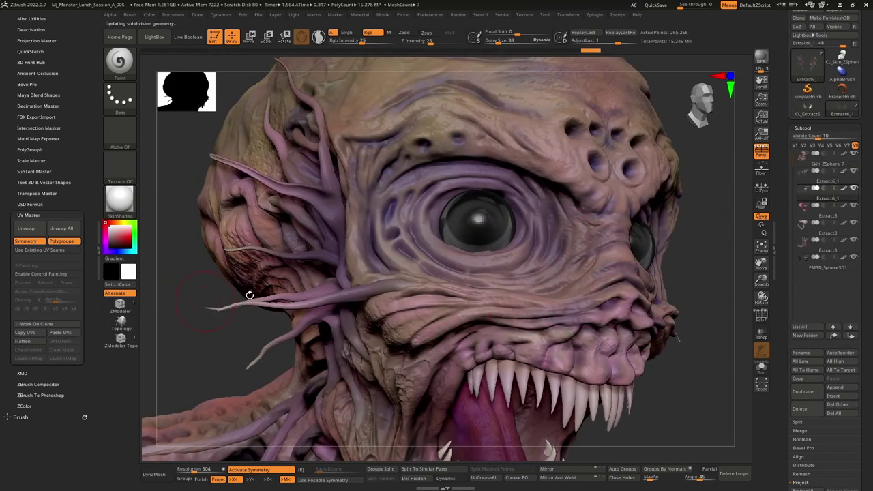
# - Select the tongue's Extract3 subtool and display its polyframe to check its mesh density and polygroups
pyautogui.click(822, 217)
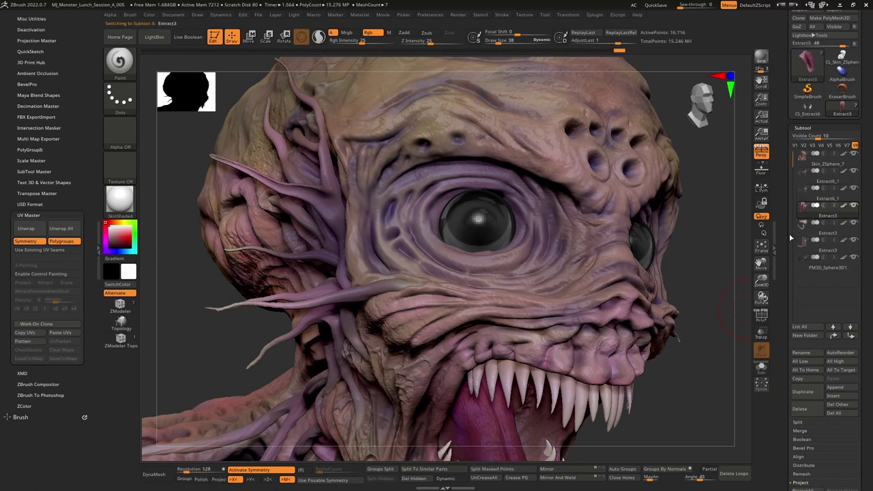
pyautogui.scroll(-5, 781, 410)
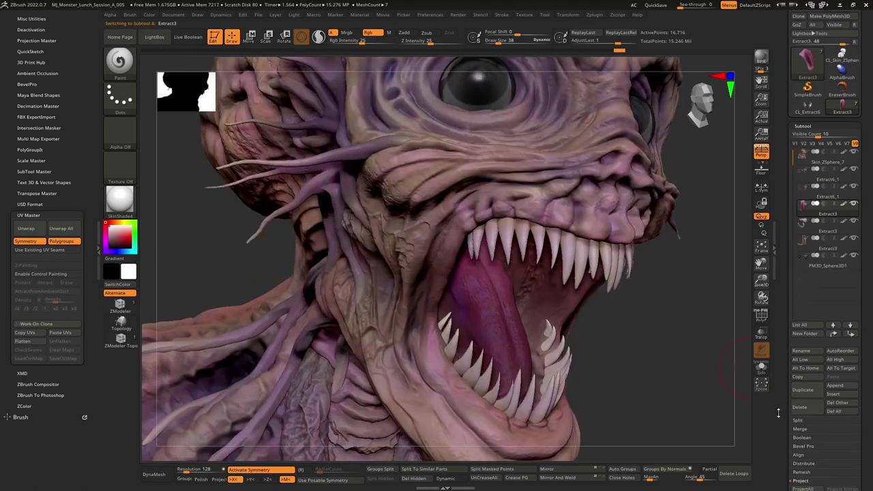
pyautogui.click(812, 243)
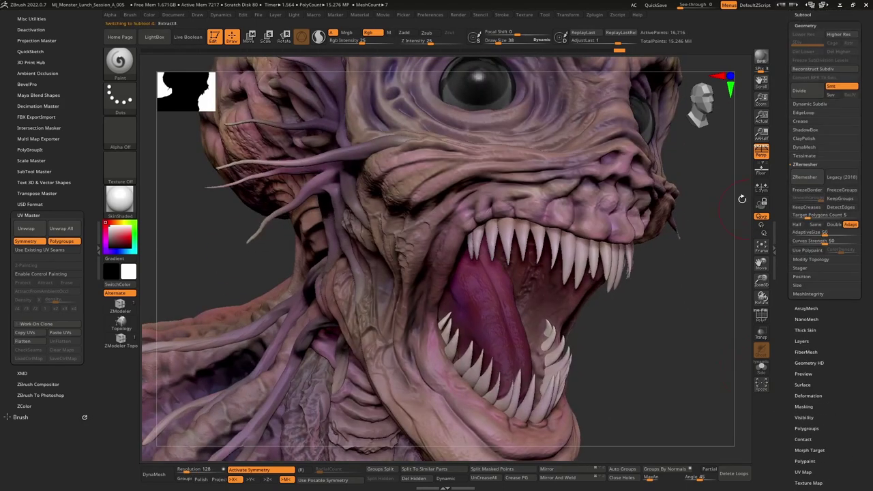
pyautogui.click(761, 315)
pyautogui.moveTo(709, 309); pyautogui.dragTo(612, 335)
pyautogui.scroll(4, 808, 285)
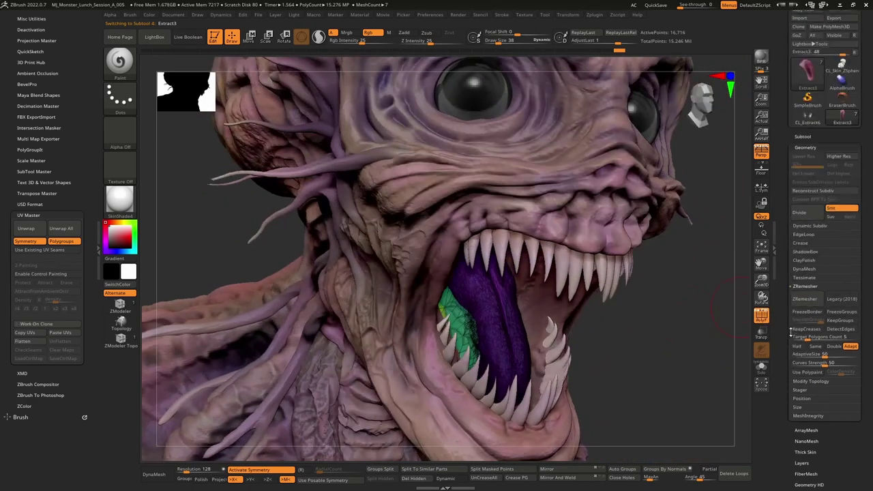
# - Duplicate the tongue's Extract3 subtool
pyautogui.click(809, 202)
pyautogui.click(829, 128)
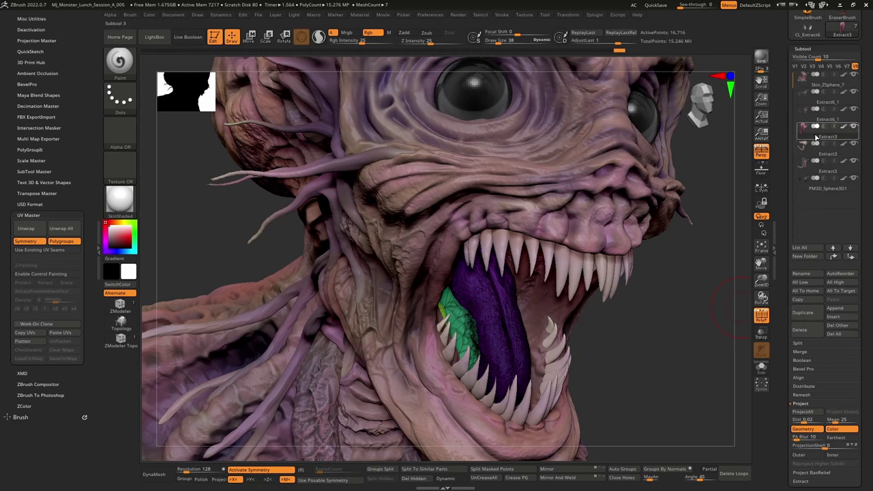
pyautogui.click(794, 312)
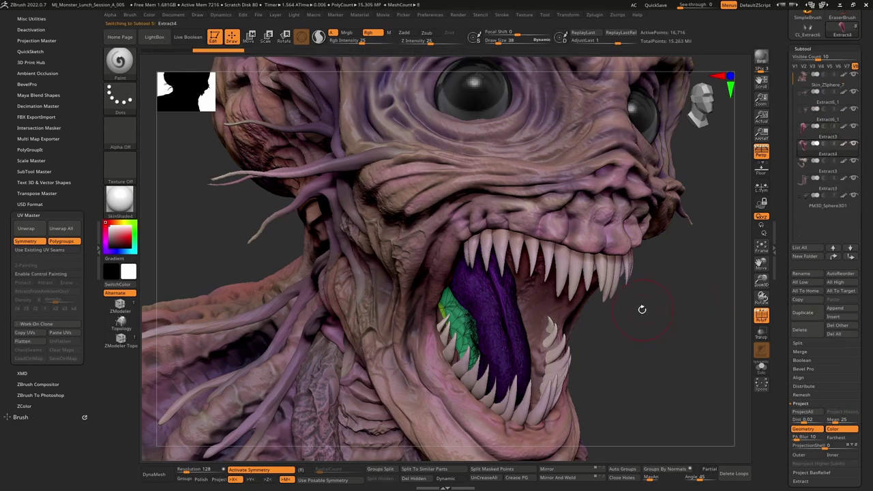
# - Hide the two Extract3 subtools listed below the tongue's duplicate, including the teeth, and the PM3D_Sphere3D1 eyes
pyautogui.keyDown('alt'); pyautogui.moveTo(643, 324); pyautogui.dragTo(624, 324); pyautogui.keyUp('alt')
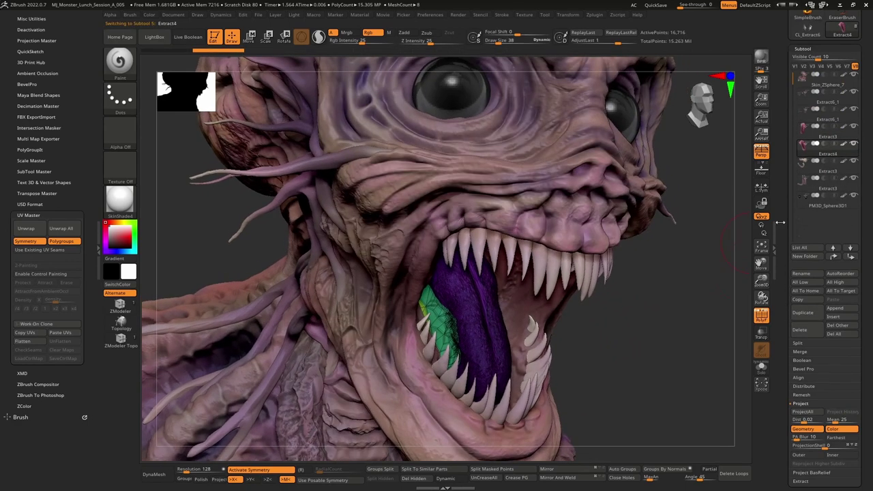
pyautogui.click(857, 166)
pyautogui.click(855, 183)
pyautogui.click(855, 183)
pyautogui.click(855, 197)
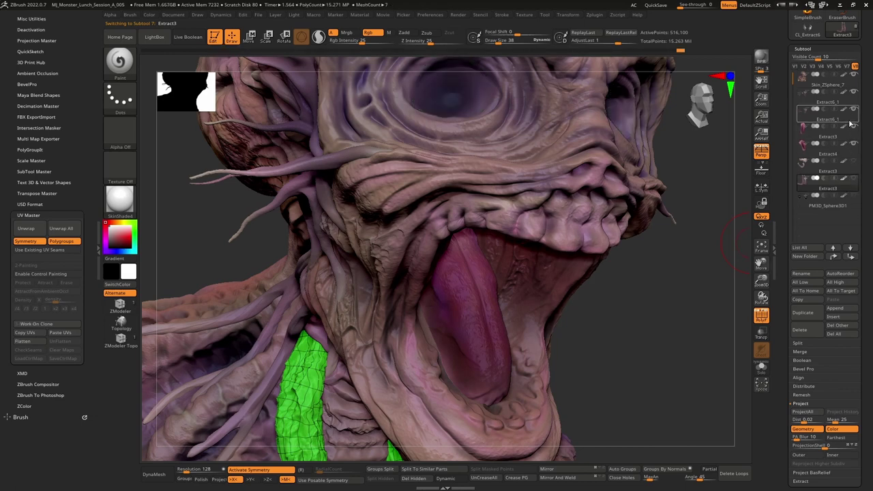
# - Hide the Skin_ZSphere_7 subtool and both Extract6_1 subtools, and make the Extract4 tongue the active subtool
pyautogui.click(855, 111)
pyautogui.click(855, 94)
pyautogui.click(855, 77)
pyautogui.moveTo(537, 228); pyautogui.dragTo(540, 184)
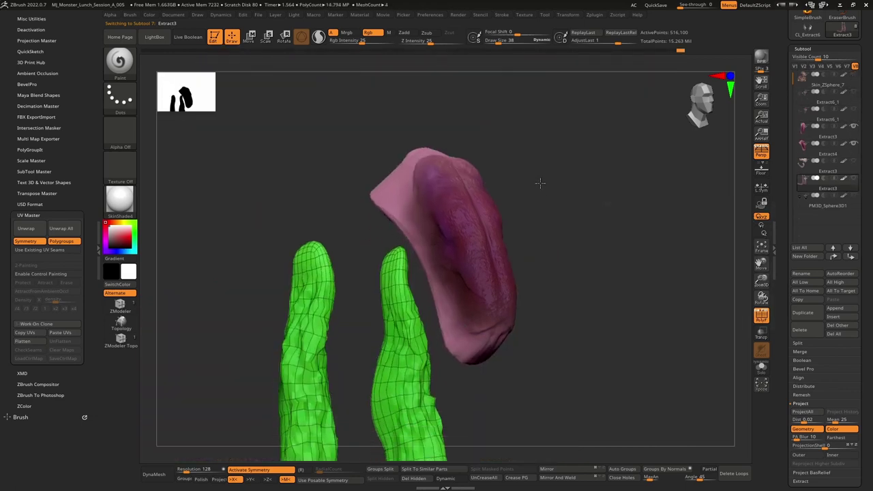
pyautogui.click(828, 154)
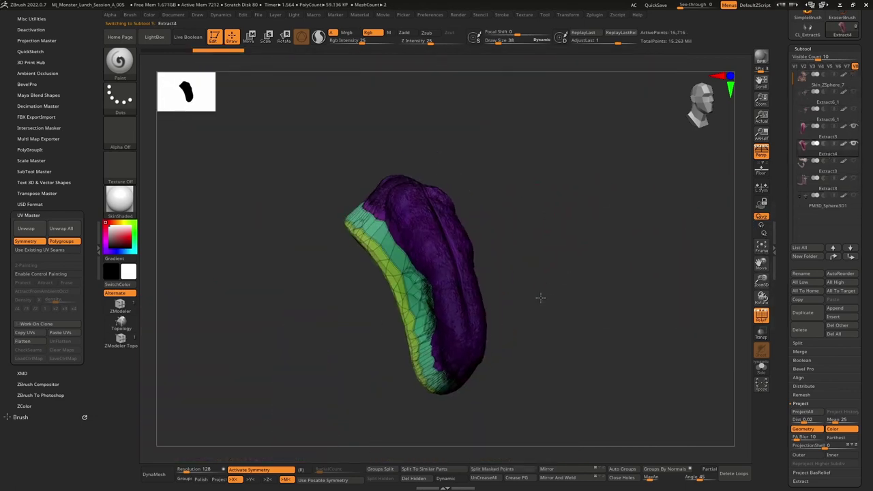
pyautogui.keyDown('alt'); pyautogui.moveTo(564, 278); pyautogui.dragTo(539, 296); pyautogui.keyUp('alt')
# - Reduce the Extract4 tongue's polygon density by running ZRemesher repeatedly with the Half option
pyautogui.moveTo(778, 421); pyautogui.dragTo(783, 303)
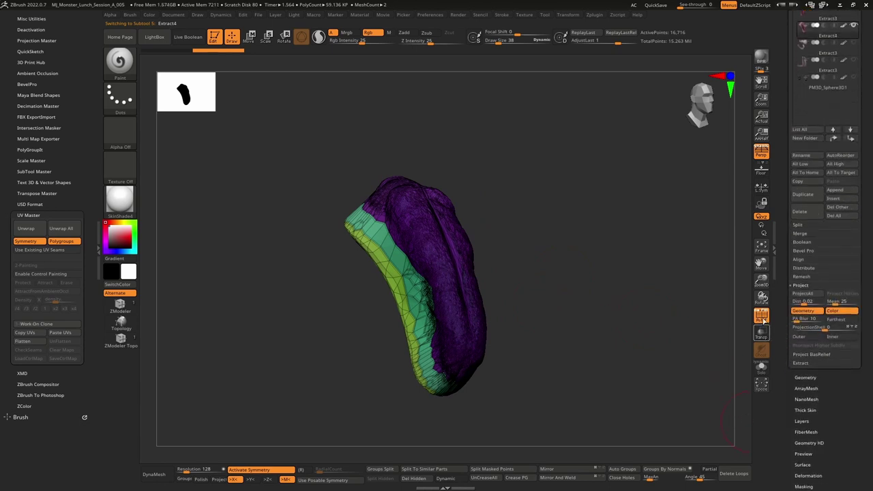
pyautogui.click(811, 377)
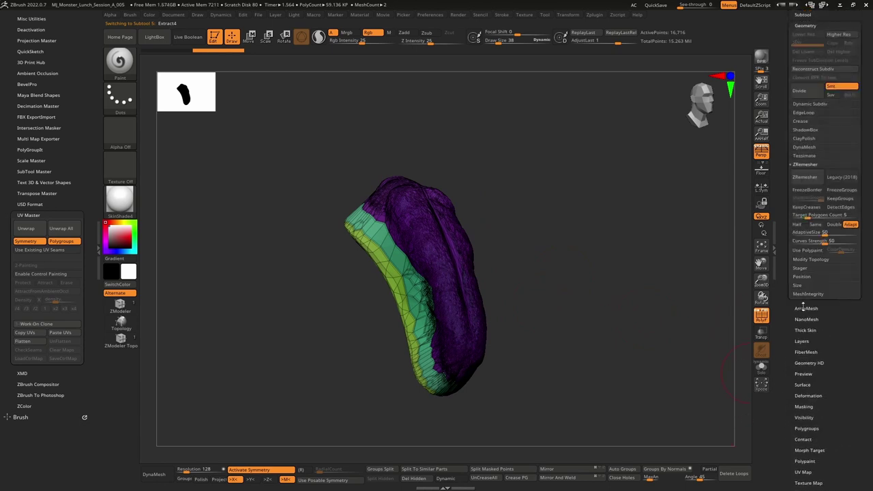
pyautogui.click(806, 178)
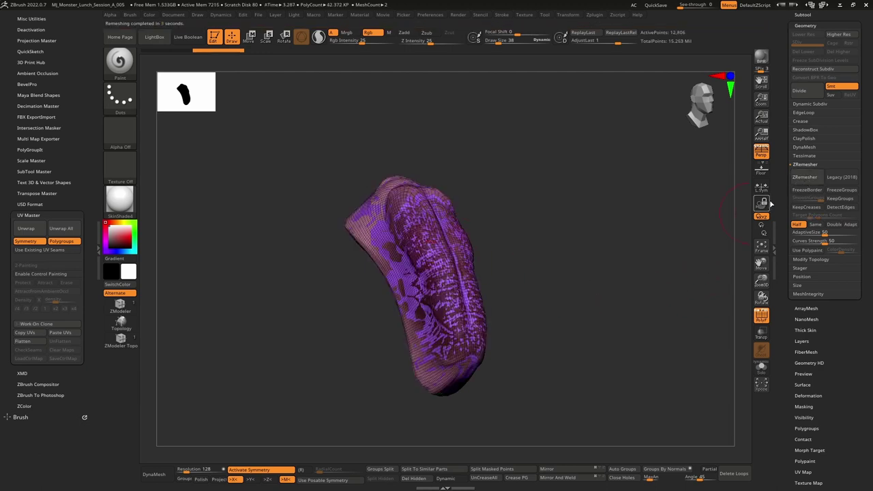
pyautogui.click(811, 178)
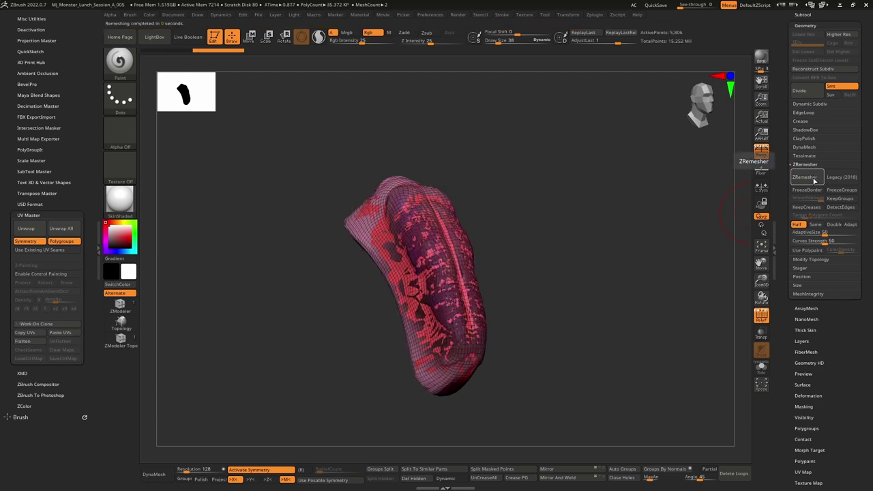
pyautogui.click(813, 179)
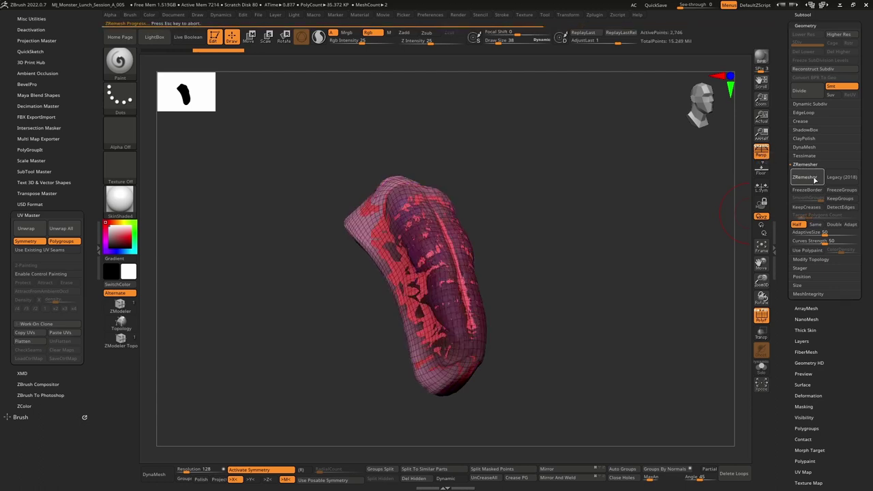
# - Project the original tongue's geometry and polypaint onto the remeshed Extract4 tongue with ProjectAll
pyautogui.moveTo(785, 138); pyautogui.dragTo(790, 178)
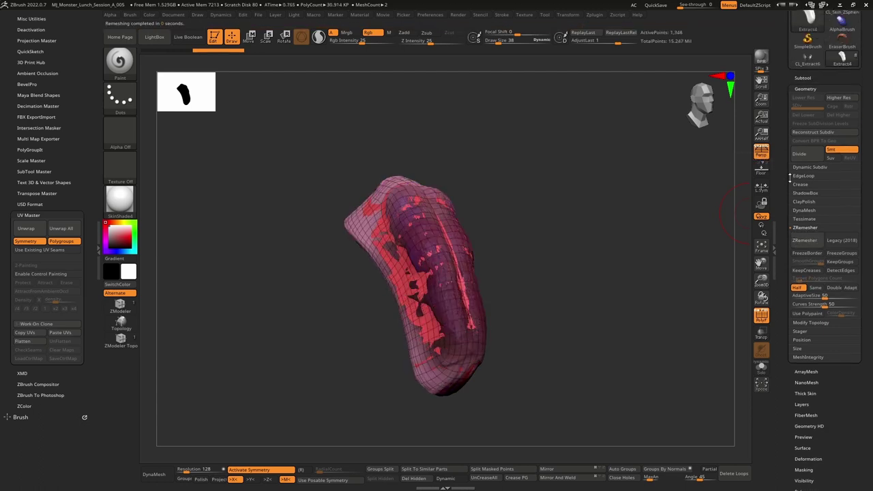
pyautogui.click(805, 78)
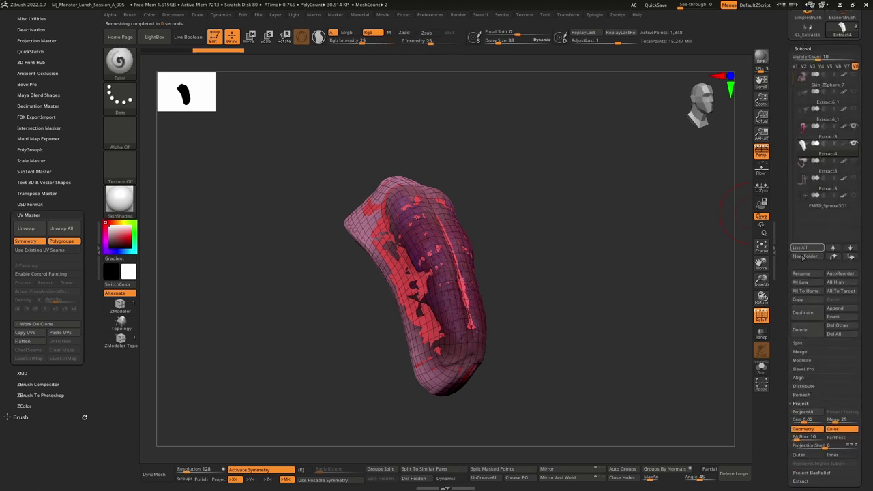
pyautogui.click(804, 412)
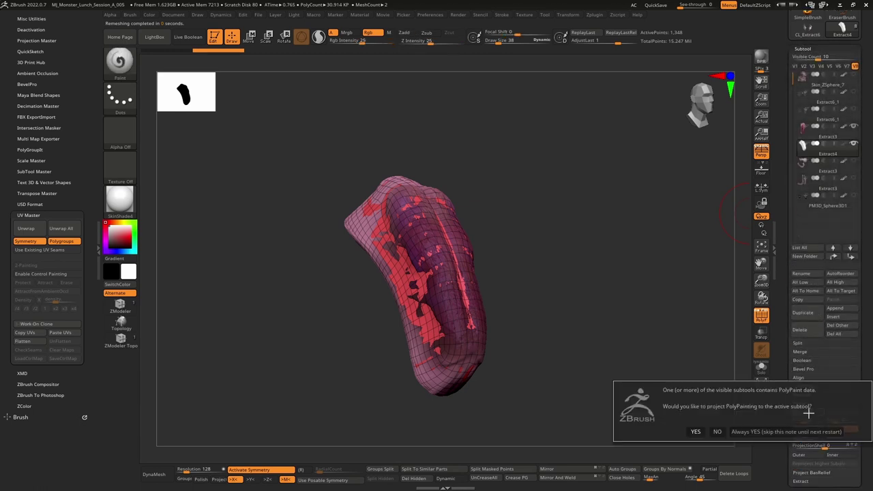
pyautogui.click(695, 432)
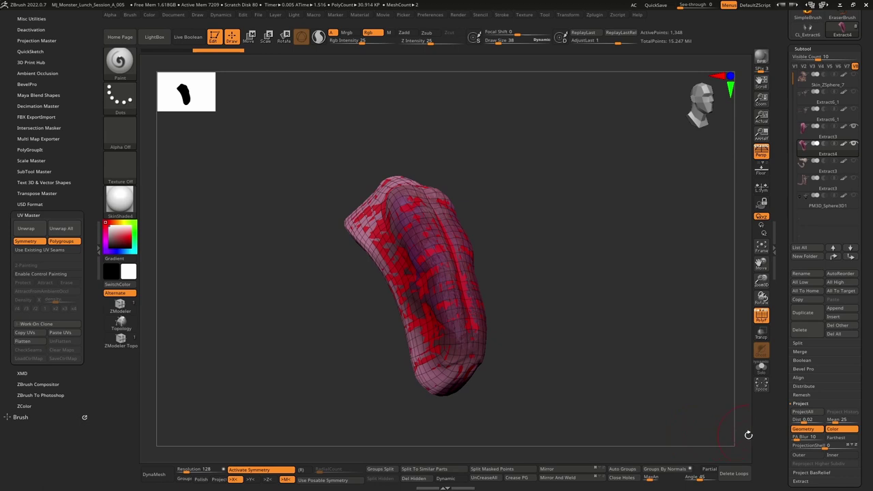
# - Subdivide the remeshed tongue once and project the original tongue's detail onto it again
pyautogui.hotkey('ctrl', 'd')
pyautogui.click(805, 412)
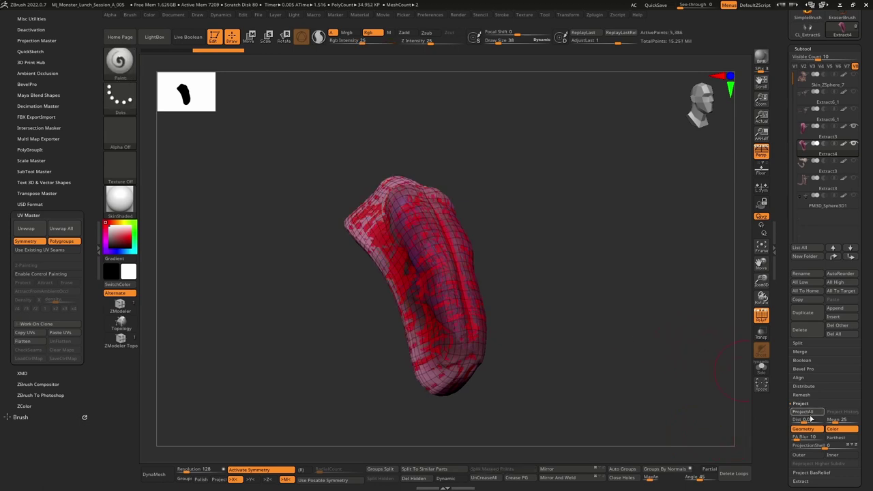
pyautogui.moveTo(623, 320); pyautogui.dragTo(582, 277)
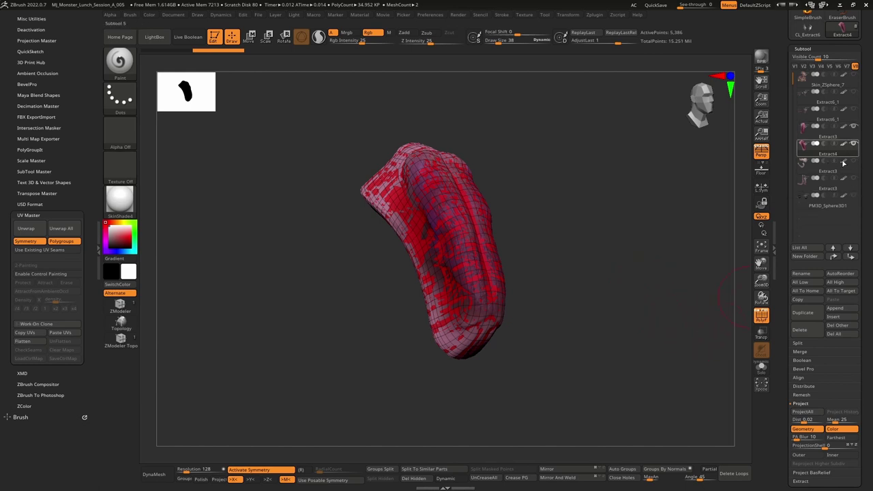
# - Inspect the tongue in Solo without its polyframe, and subdivide it two more levels while reprojecting the original's detail
pyautogui.click(762, 369)
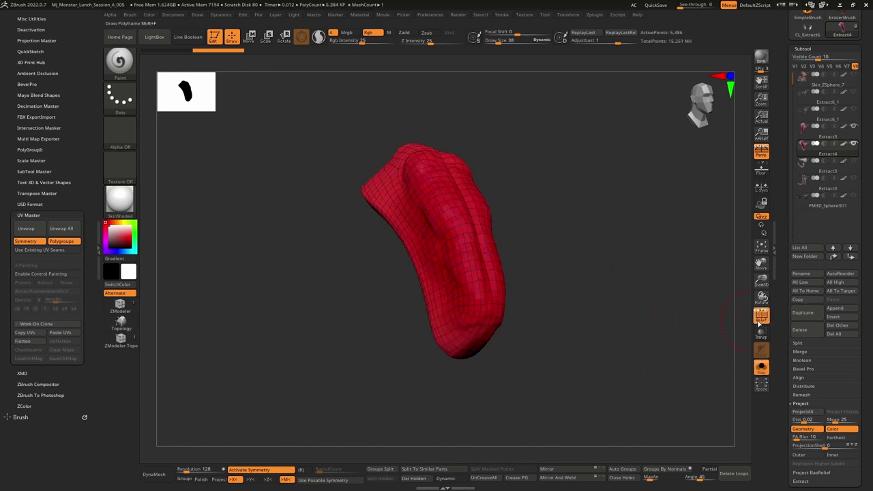
pyautogui.click(762, 315)
pyautogui.moveTo(581, 308); pyautogui.dragTo(605, 311)
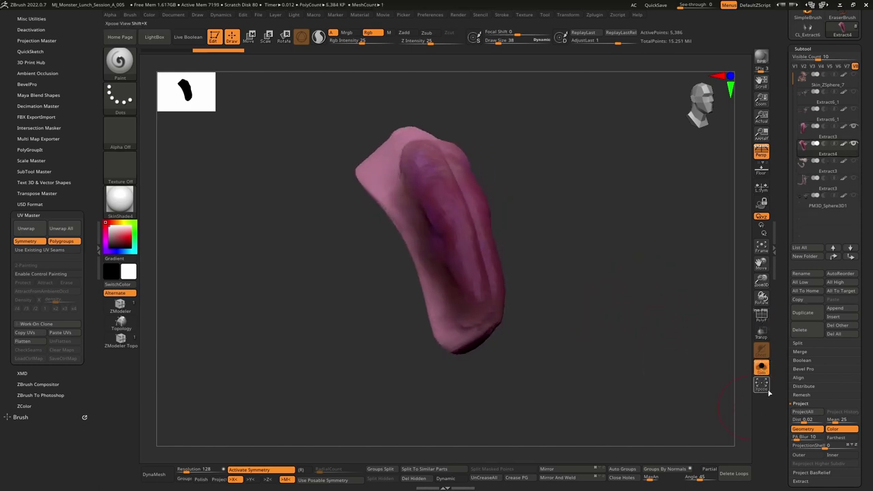
pyautogui.press('ctrl')
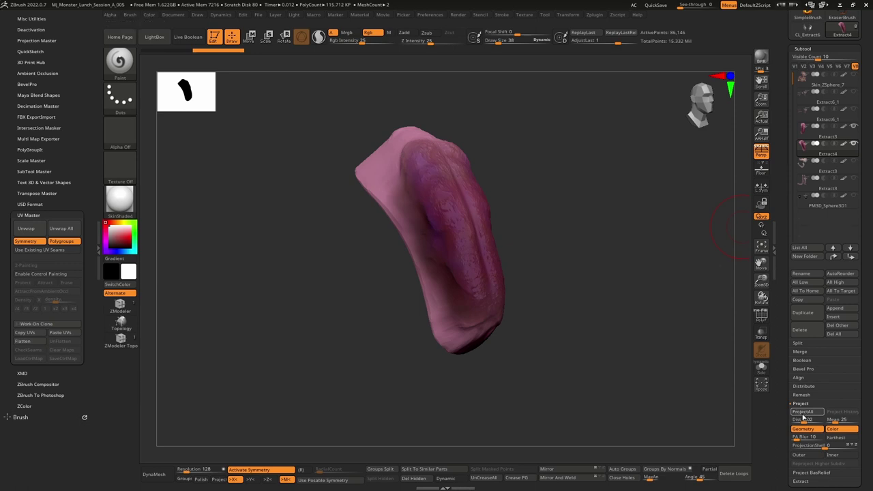
pyautogui.moveTo(818, 183)
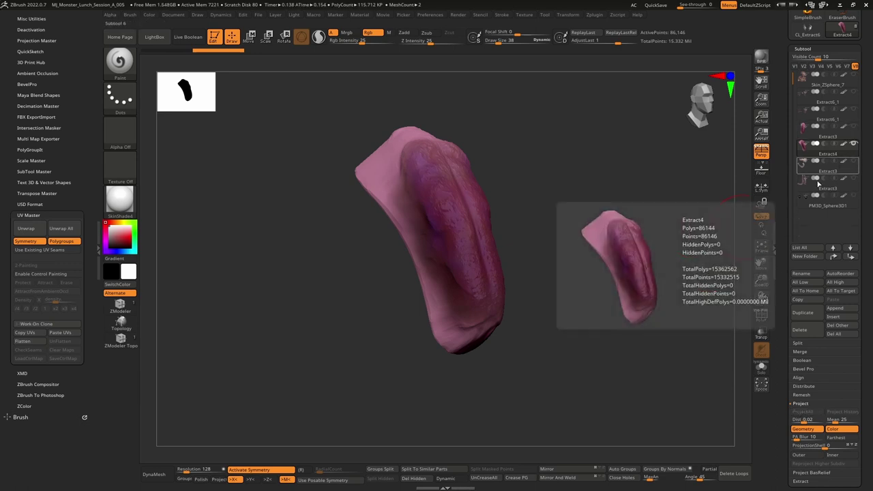
pyautogui.moveTo(556, 285); pyautogui.dragTo(579, 288)
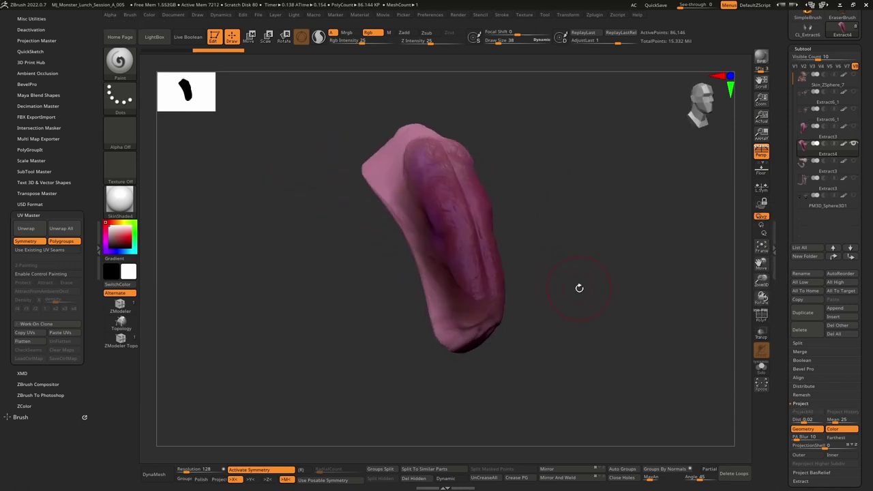
# - Delete the original Extract3 tongue subtool that served as the projection source
pyautogui.click(831, 135)
pyautogui.moveTo(777, 432); pyautogui.dragTo(777, 304)
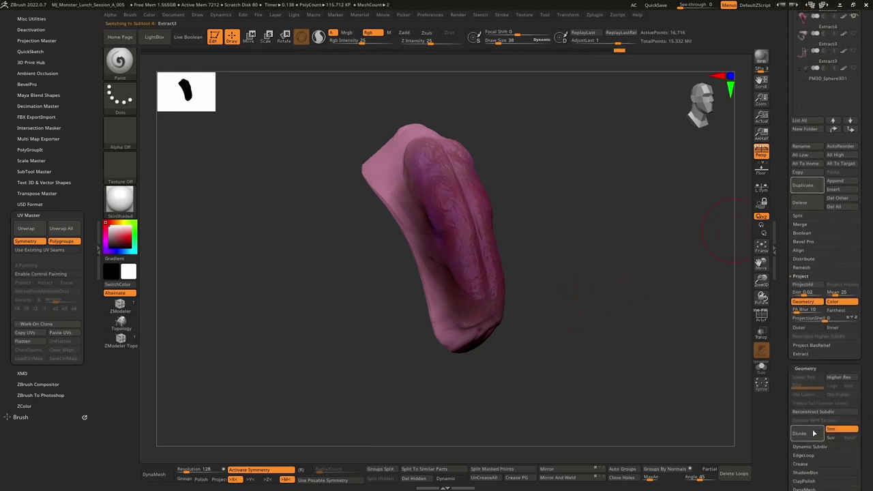
pyautogui.click(804, 203)
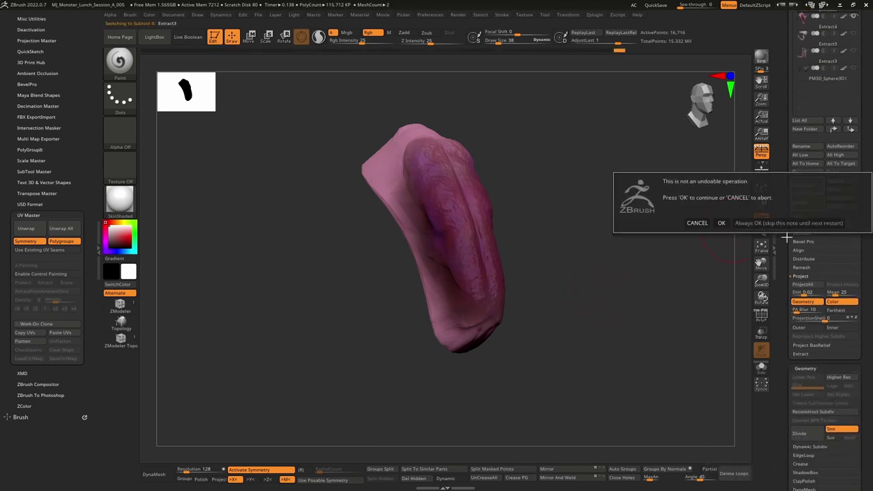
pyautogui.click(723, 223)
pyautogui.scroll(3, 819, 172)
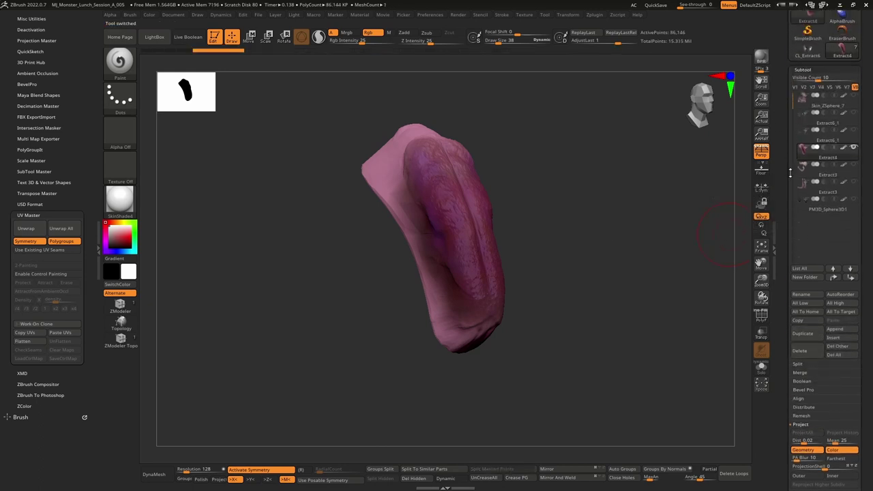
# - Assign new polygroups to the individual teeth with Auto Groups, showing the polyframe, and quick-save the project
pyautogui.click(818, 173)
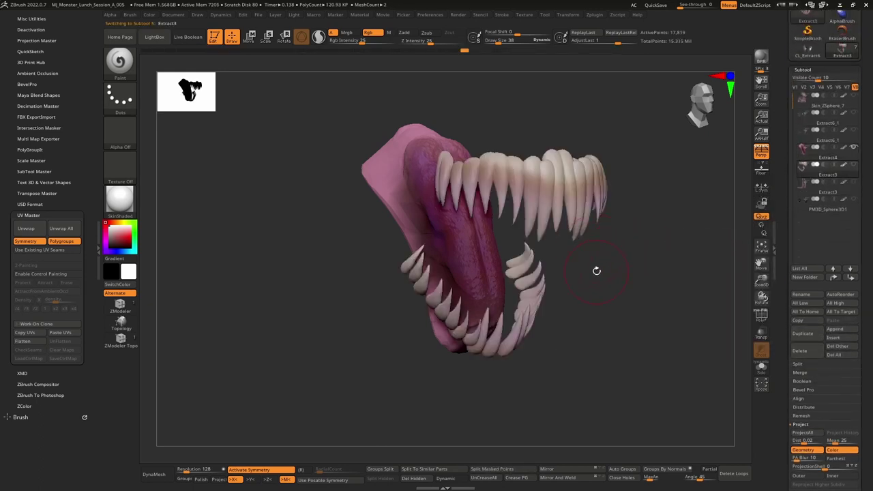
pyautogui.moveTo(594, 270); pyautogui.dragTo(720, 331)
pyautogui.click(761, 315)
pyautogui.moveTo(645, 284); pyautogui.dragTo(623, 269)
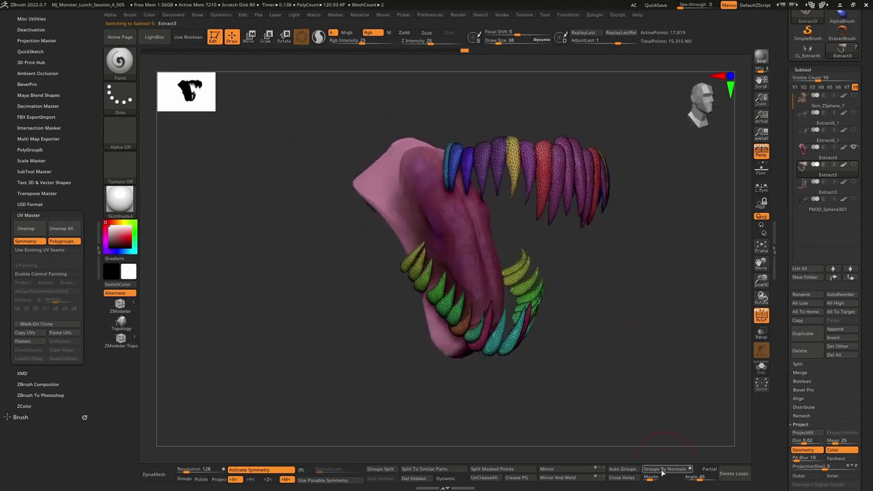
pyautogui.click(619, 471)
pyautogui.moveTo(613, 298); pyautogui.dragTo(626, 283)
pyautogui.moveTo(780, 417); pyautogui.dragTo(783, 339)
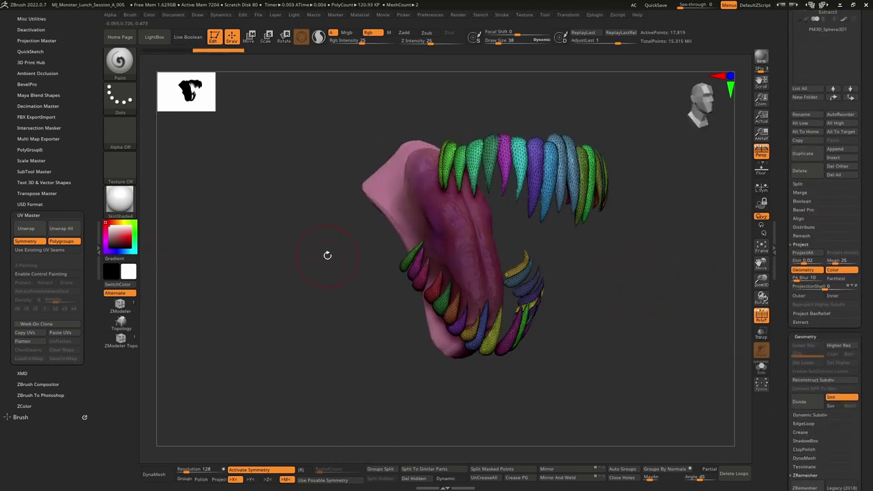
pyautogui.click(655, 5)
# - Unwrap the teeth's UVs with Symmetry and Polygroups enabled, and check the layout flattened
pyautogui.click(27, 229)
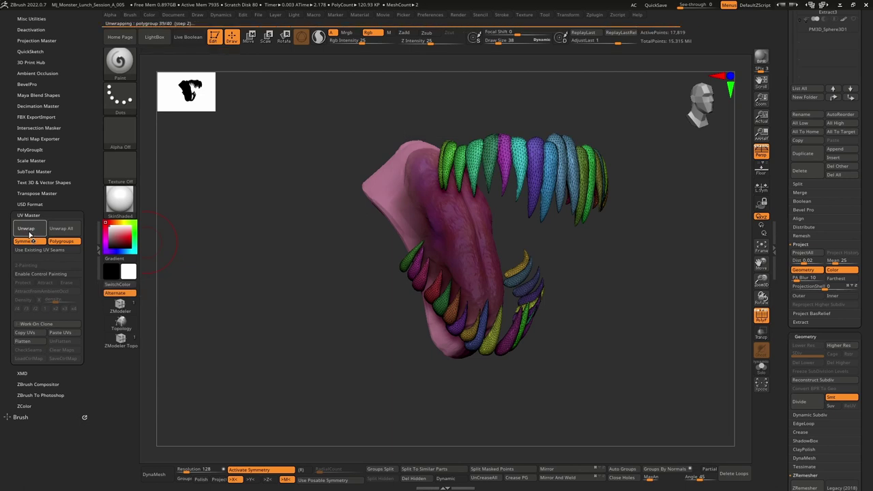
pyautogui.click(31, 343)
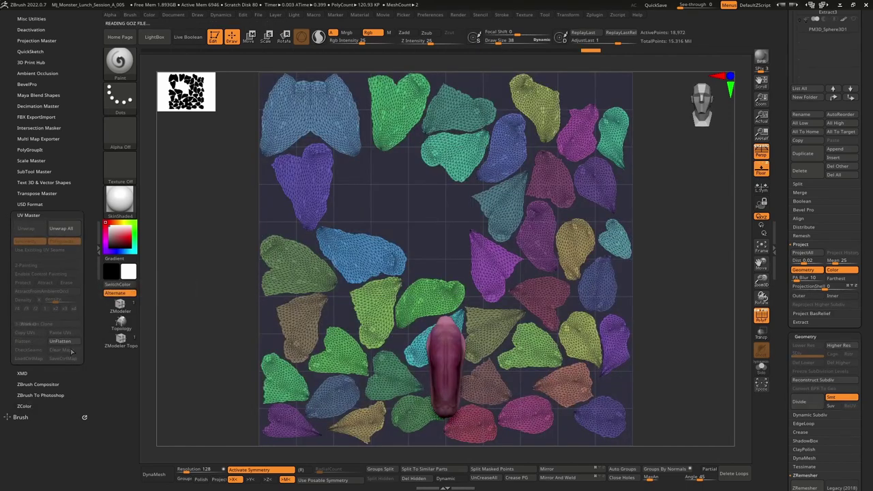
pyautogui.click(68, 342)
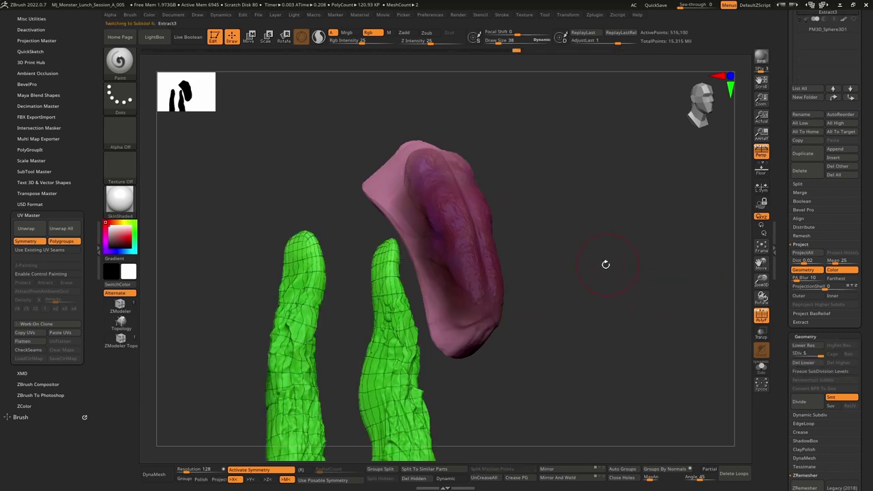
# - Create a UV Master clone of the green tentacle subtool and unwrap its UVs, checking the layout flattened
pyautogui.moveTo(591, 281); pyautogui.dragTo(646, 193)
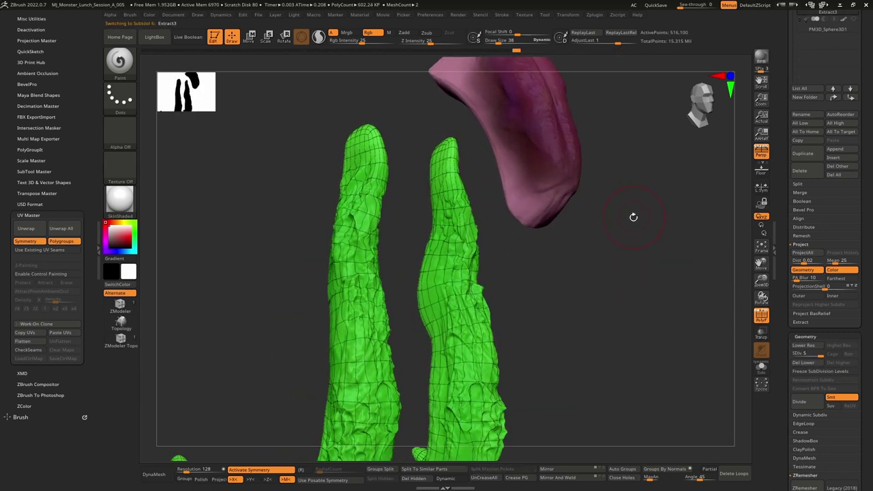
pyautogui.click(40, 323)
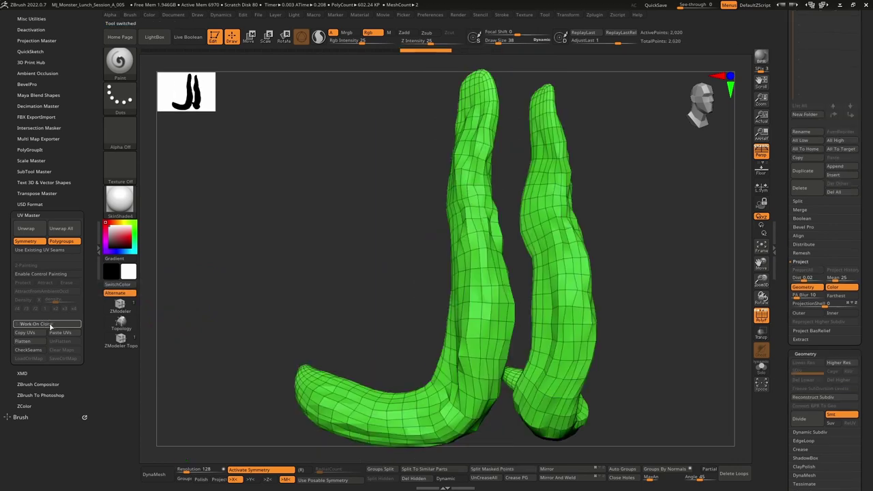
pyautogui.click(41, 229)
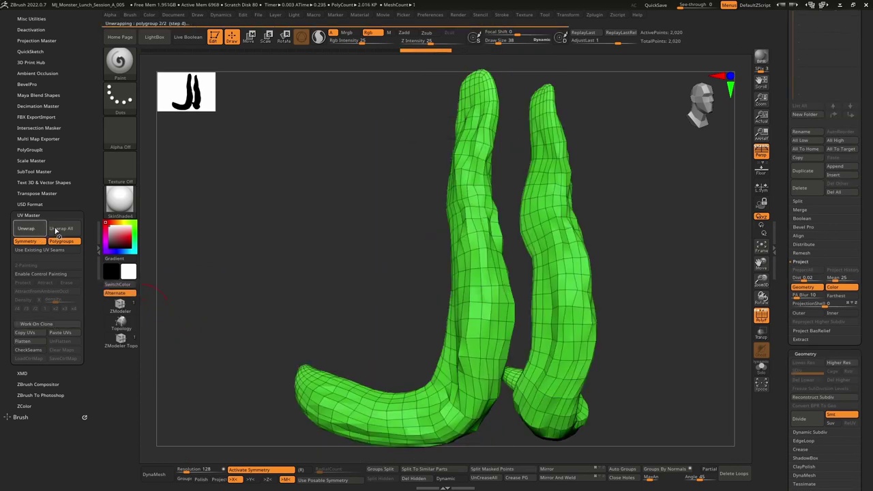
pyautogui.click(23, 341)
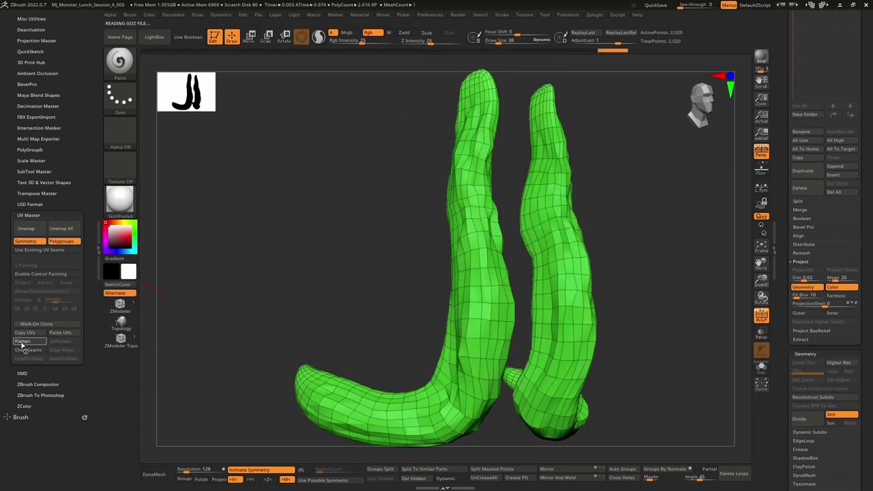
pyautogui.click(68, 347)
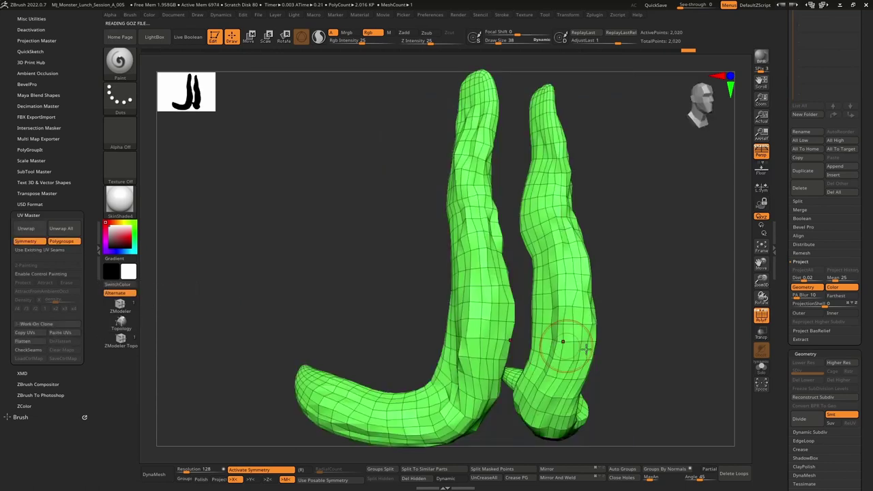
# - Copy the tentacle clone's UVs and switch back to the detailed tentacles in the Extract3_1 tool
pyautogui.click(25, 333)
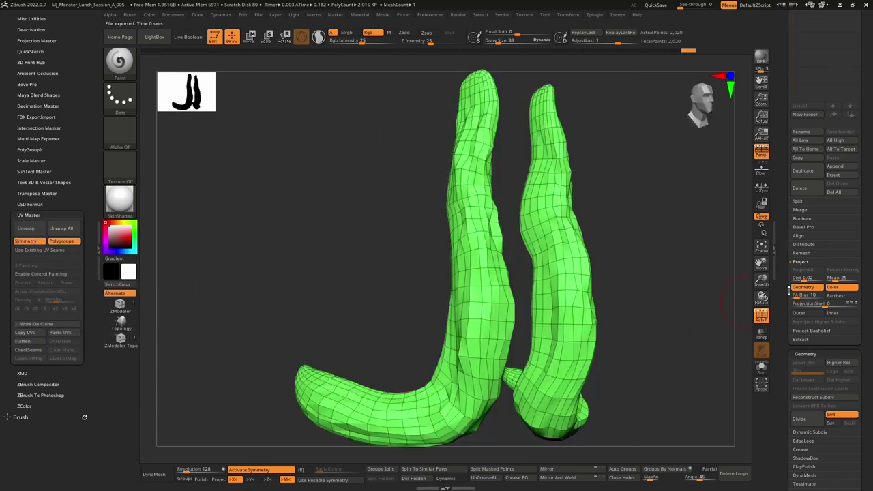
pyautogui.scroll(5, 784, 372)
pyautogui.scroll(-1, 808, 260)
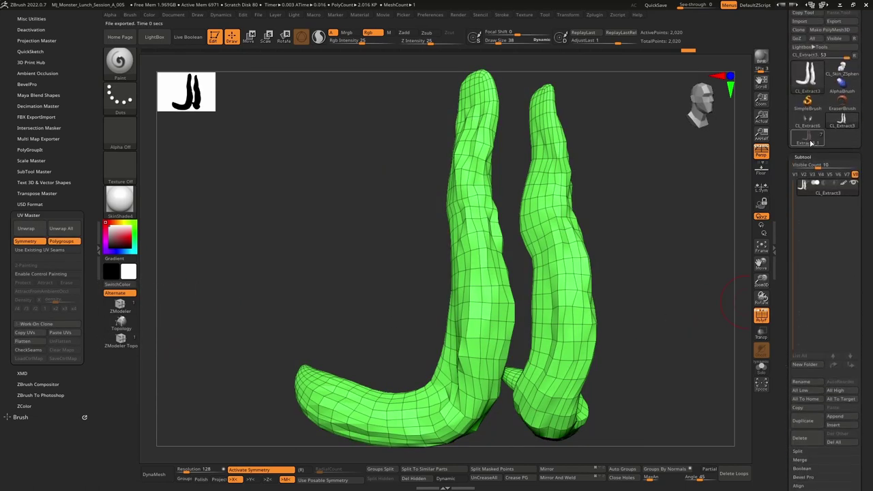
pyautogui.click(809, 140)
pyautogui.moveTo(596, 300); pyautogui.dragTo(217, 290)
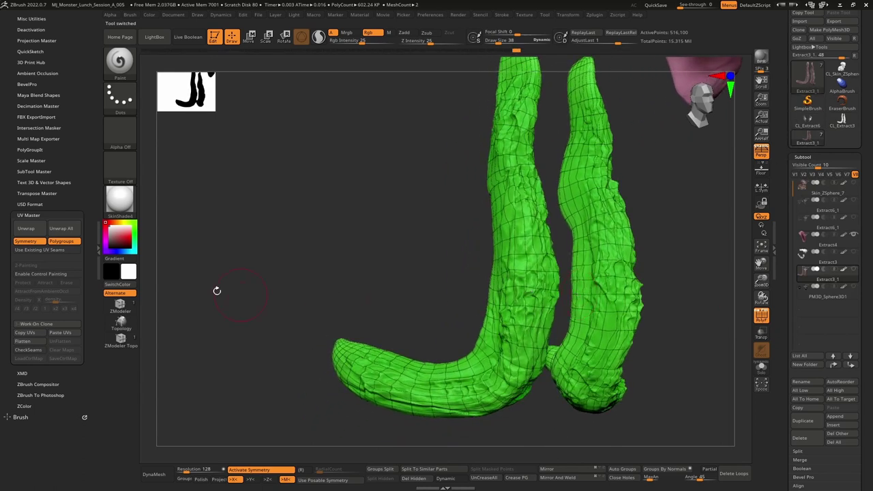
# - Paste the copied UVs onto the detailed tentacles, and make the eye spheres the active subtool
pyautogui.click(64, 335)
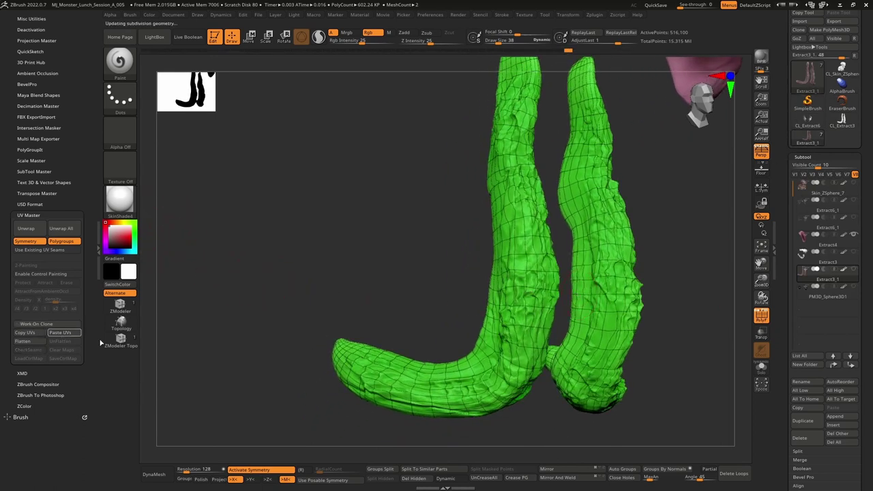
pyautogui.keyDown('alt'); pyautogui.click(583, 255); pyautogui.keyUp('alt')
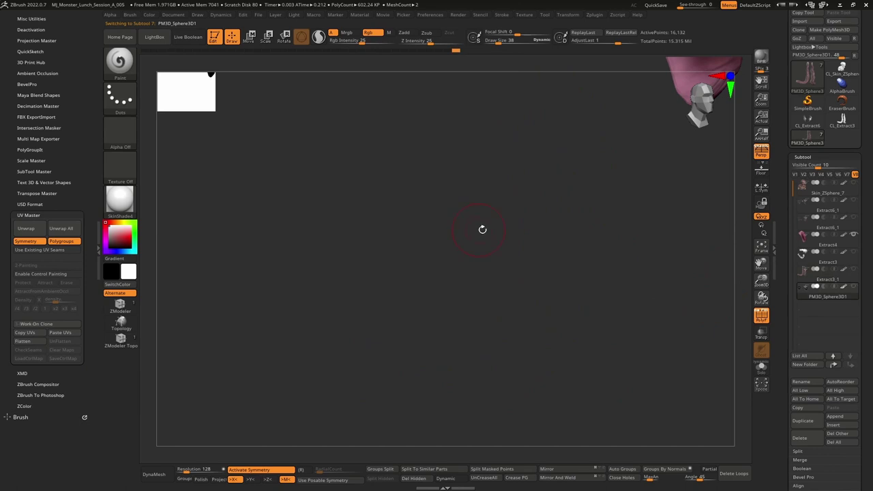
pyautogui.press('f')
pyautogui.keyDown('ctrl'); pyautogui.moveTo(485, 247); pyautogui.dragTo(499, 187, button='right'); pyautogui.keyUp('ctrl')
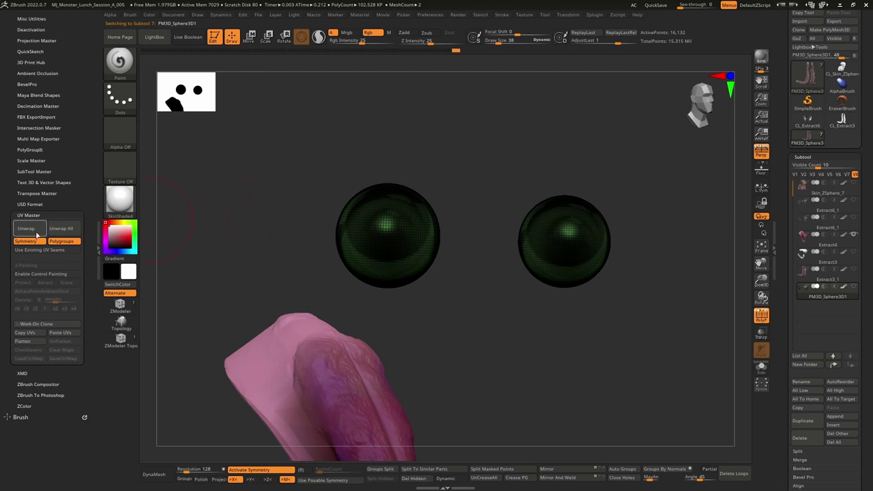
# - Unwrap the eye spheres' UVs with Symmetry and Polygroups enabled, check the flattened layout, and restore the 3D view
pyautogui.scroll(-10, 788, 436)
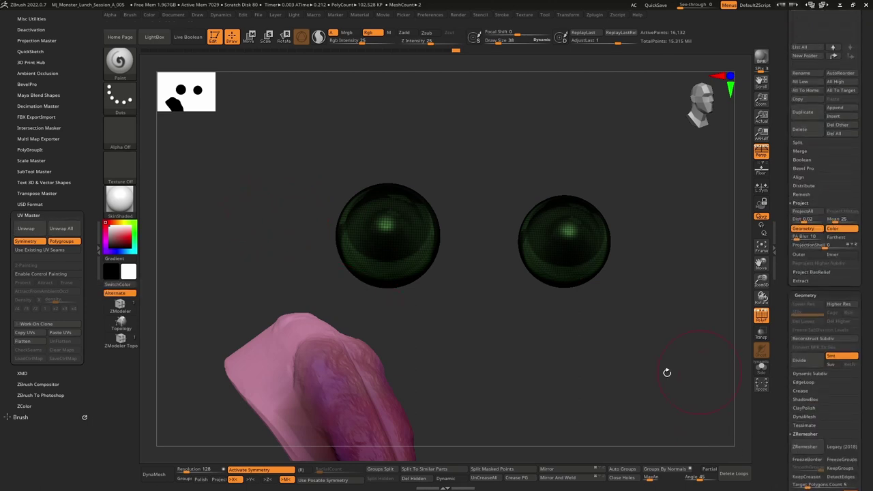
pyautogui.click(27, 231)
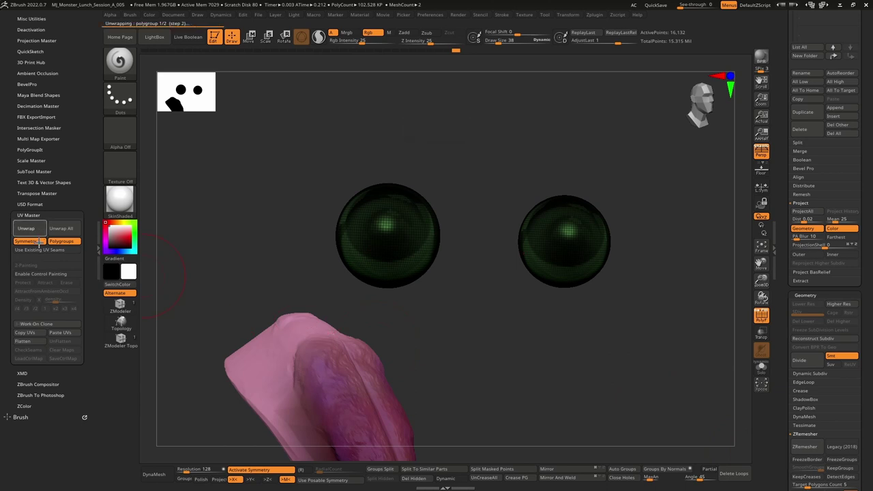
pyautogui.click(30, 342)
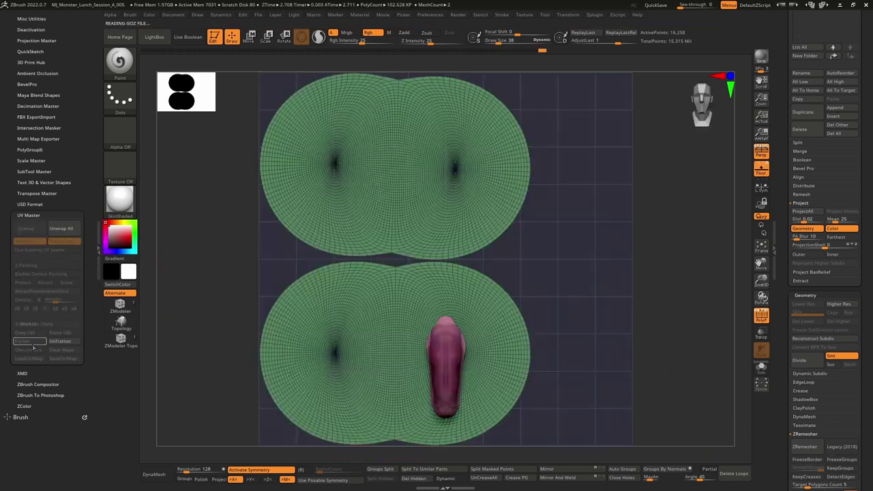
pyautogui.click(69, 344)
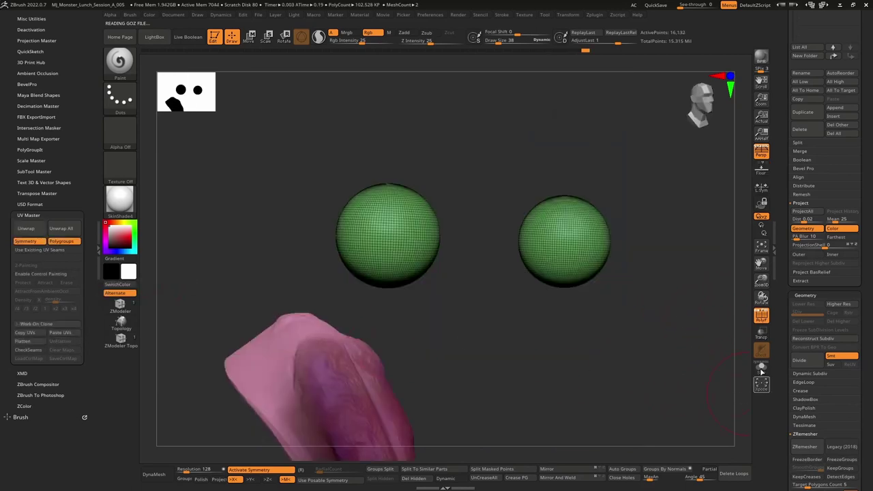
# - Show all the hidden subtools with the polyframe off, and quick-save the project
pyautogui.scroll(5, 783, 318)
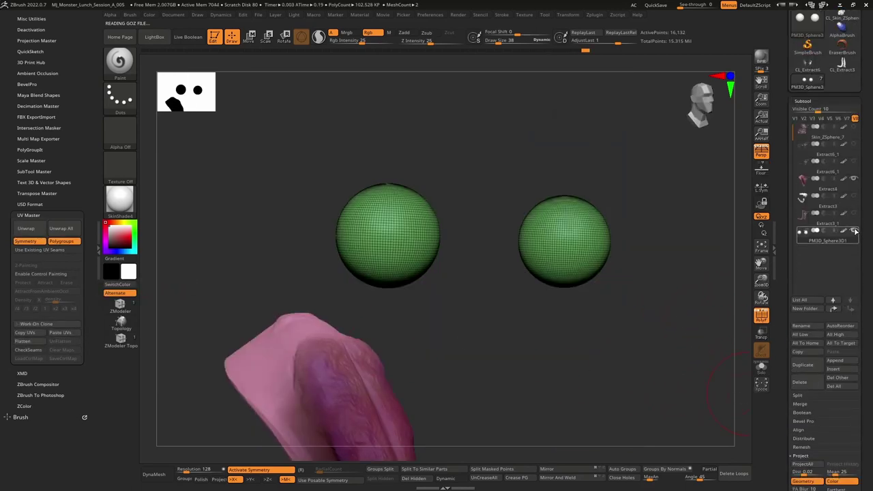
pyautogui.click(854, 197)
pyautogui.click(854, 163)
pyautogui.click(854, 145)
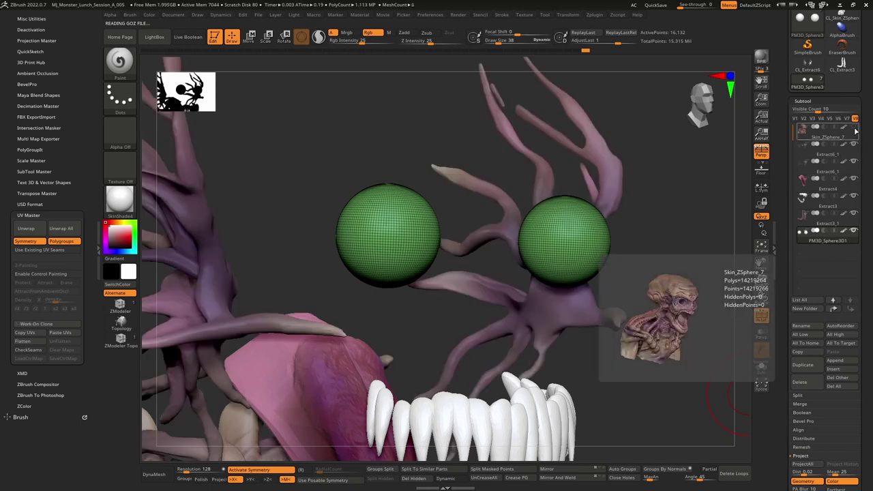
pyautogui.click(854, 128)
pyautogui.keyDown('alt'); pyautogui.moveTo(689, 287); pyautogui.dragTo(546, 204); pyautogui.keyUp('alt')
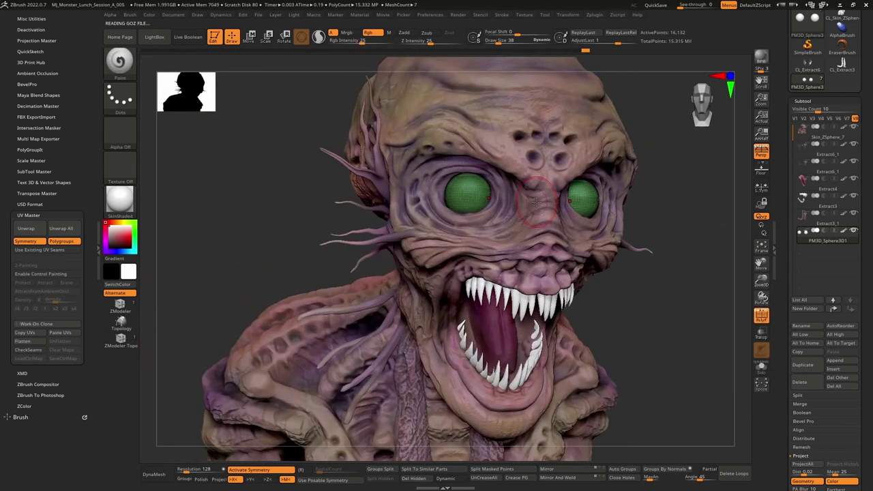
pyautogui.hotkey('shift', 'f')
pyautogui.hotkey('ctrl', 's')
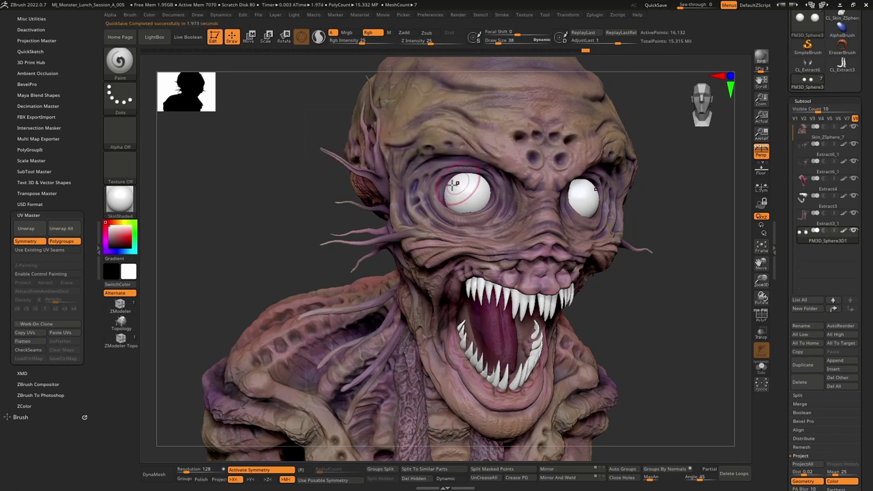
# - Fill the eye spheres with black at an Rgb Intensity of 100
pyautogui.moveTo(113, 240)
pyautogui.mouseDown()
pyautogui.moveTo(97, 260)
pyautogui.moveTo(110, 254)
pyautogui.mouseUp()
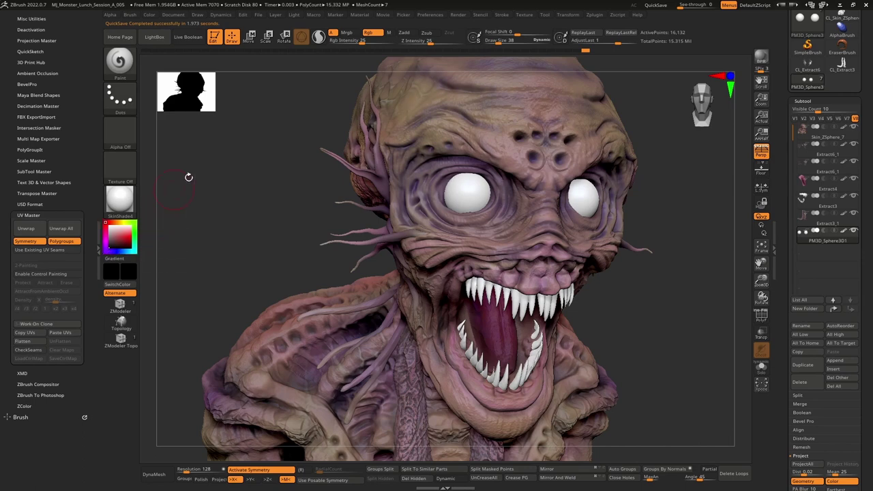
pyautogui.click(150, 15)
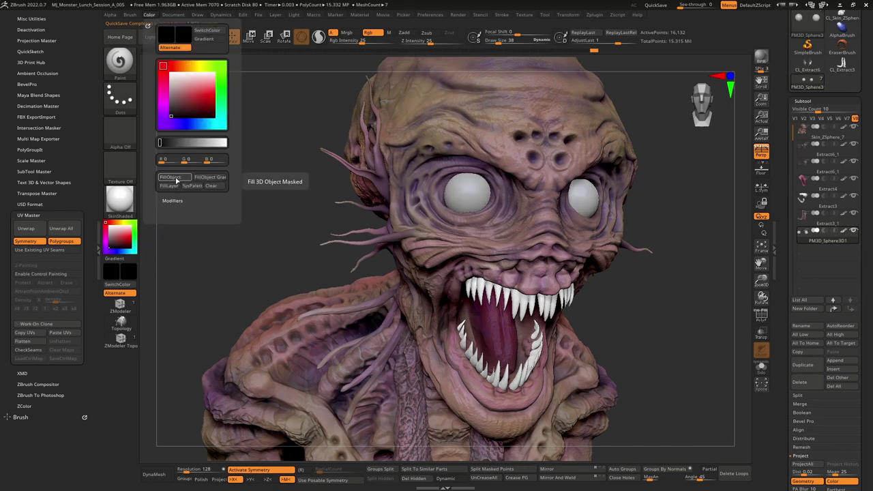
pyautogui.moveTo(369, 42); pyautogui.dragTo(374, 43)
pyautogui.write('100')
pyautogui.press('Return')
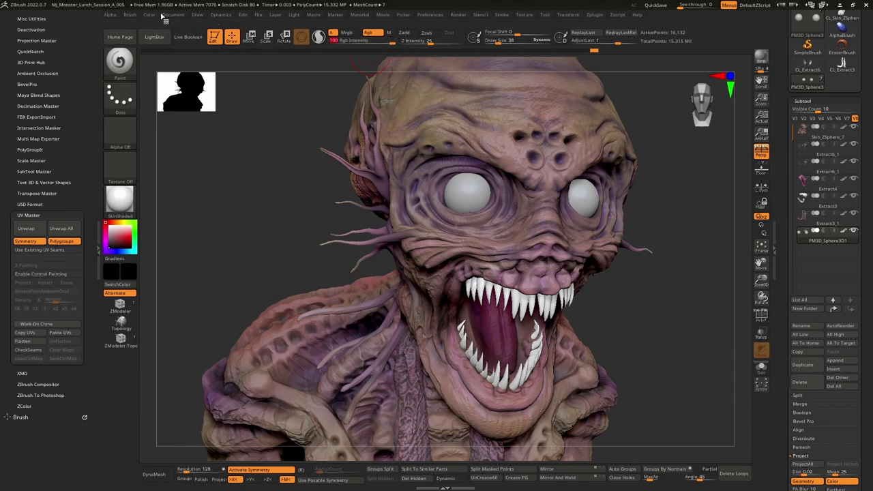
pyautogui.click(149, 14)
pyautogui.click(174, 179)
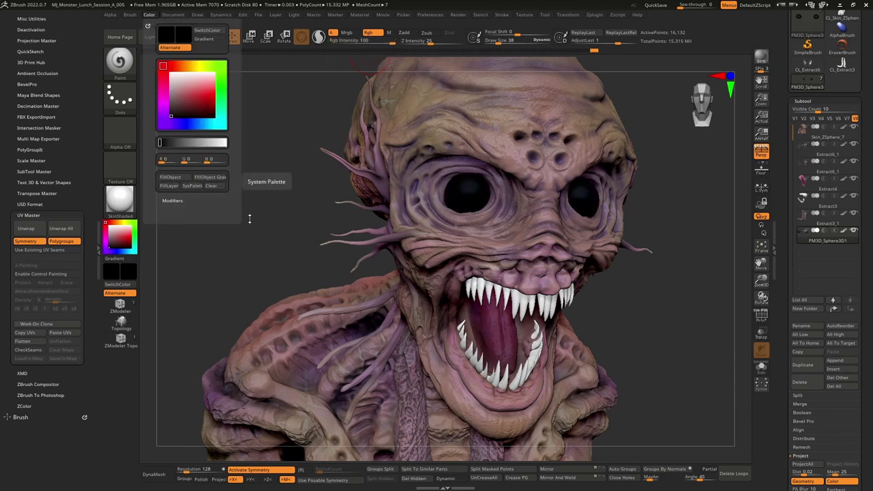
# - Make the teeth the active subtool and rewind their undo history to the earlier painted state
pyautogui.moveTo(248, 214); pyautogui.dragTo(410, 211)
pyautogui.moveTo(410, 211)
pyautogui.mouseDown(button='right')
pyautogui.moveTo(368, 264)
pyautogui.moveTo(423, 264)
pyautogui.moveTo(443, 229)
pyautogui.moveTo(474, 293)
pyautogui.moveTo(505, 306)
pyautogui.moveTo(519, 253)
pyautogui.moveTo(529, 254)
pyautogui.mouseUp(button='right')
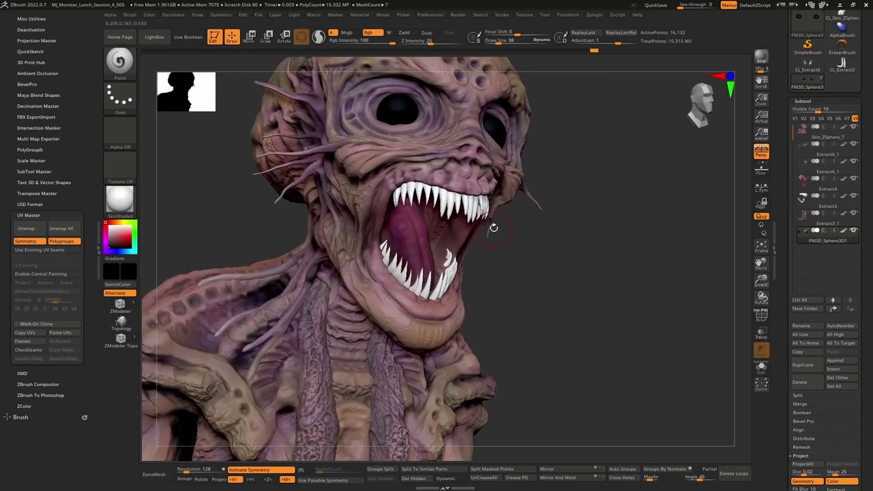
pyautogui.moveTo(529, 241); pyautogui.dragTo(510, 236)
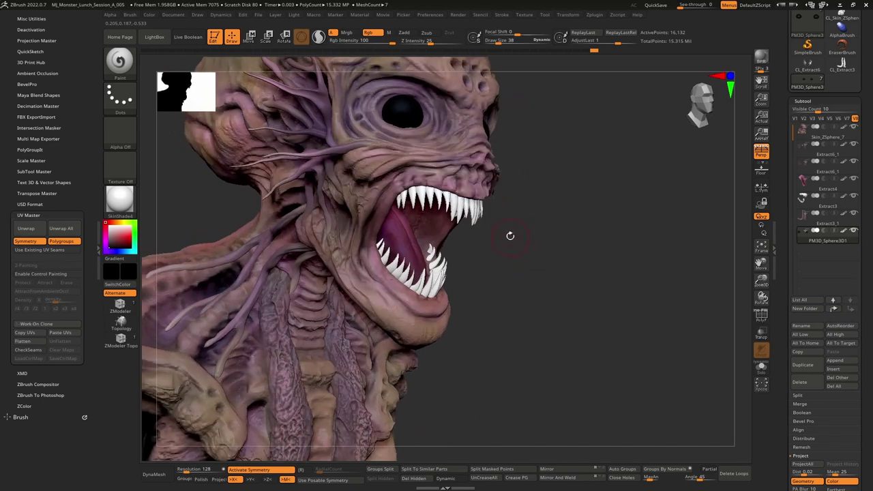
pyautogui.keyDown('alt'); pyautogui.click(476, 212); pyautogui.keyUp('alt')
pyautogui.moveTo(528, 208); pyautogui.dragTo(488, 209, button='right')
pyautogui.moveTo(522, 219); pyautogui.dragTo(678, 63)
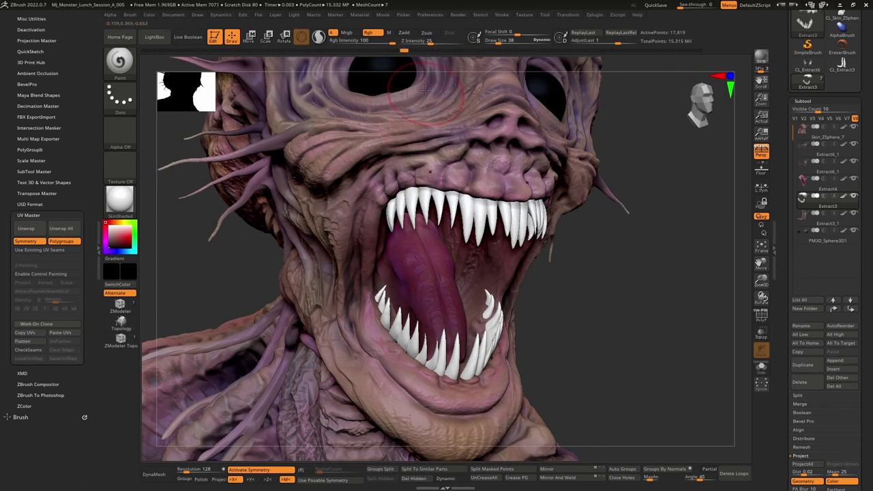
pyautogui.moveTo(405, 54); pyautogui.dragTo(250, 47)
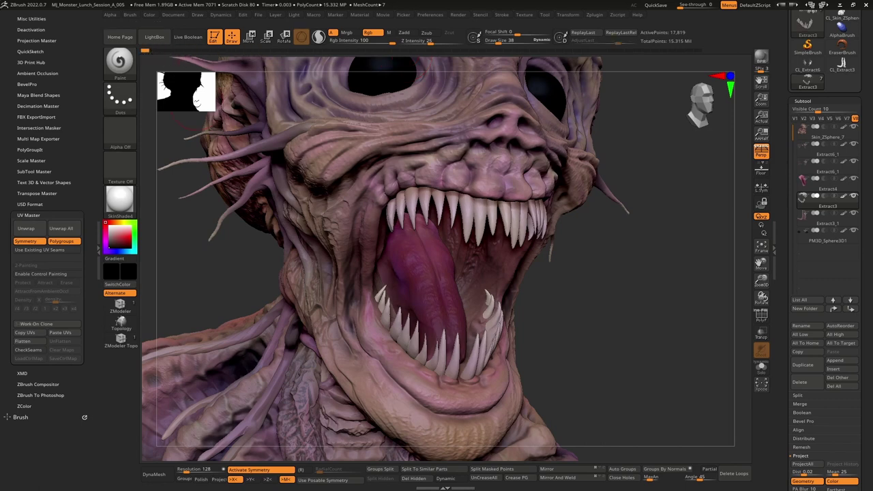
# - Choose the HistoryRecall brush and return the teeth to their latest undo history state
pyautogui.press('b')
pyautogui.press('h')
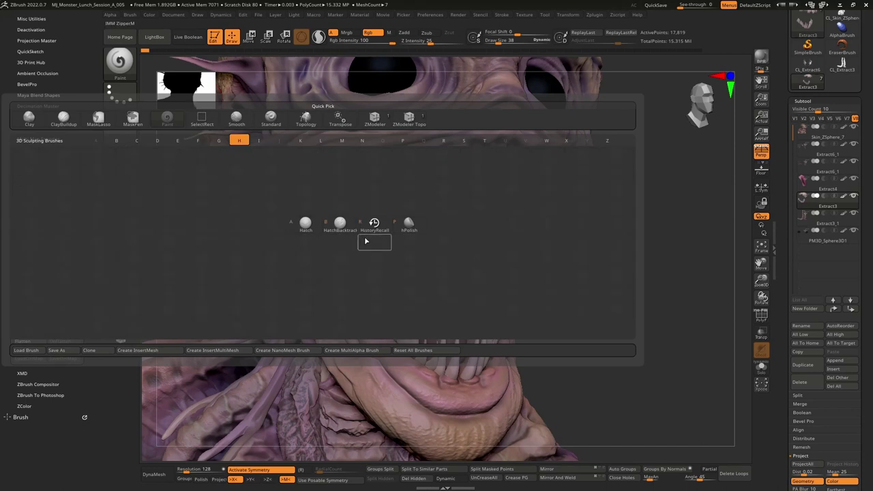
pyautogui.click(375, 224)
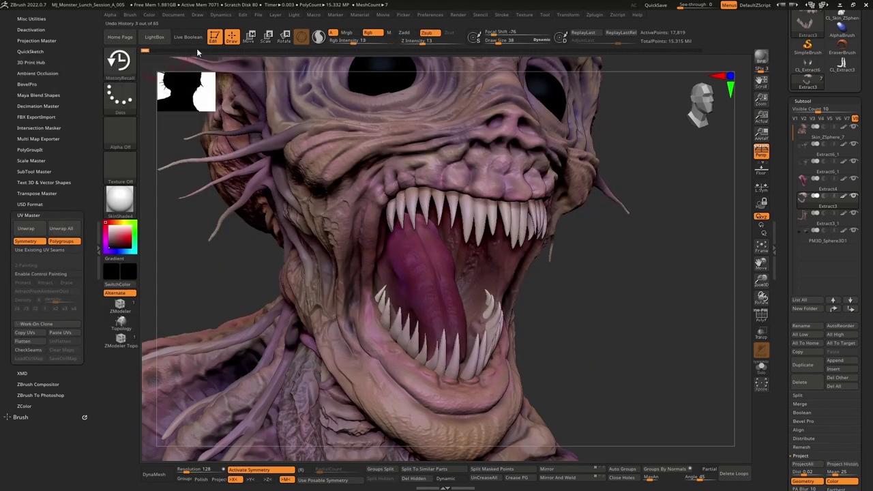
pyautogui.click(692, 52)
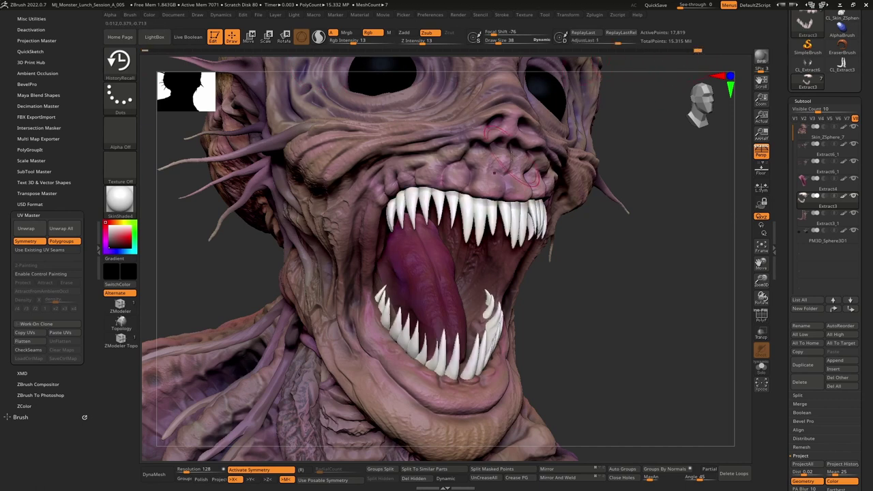
# - Set the HistoryRecall brush to affect color only, with Zsub off, Rgb Intensity at 100 and symmetry disabled
pyautogui.click(426, 33)
pyautogui.moveTo(524, 199)
pyautogui.mouseDown()
pyautogui.moveTo(500, 214)
pyautogui.moveTo(521, 217)
pyautogui.mouseUp()
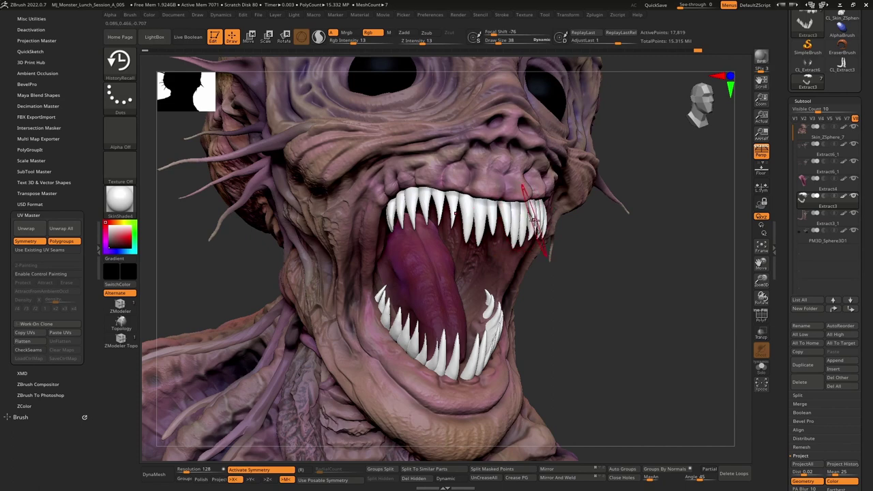
pyautogui.moveTo(361, 41); pyautogui.dragTo(398, 41)
pyautogui.click(509, 225)
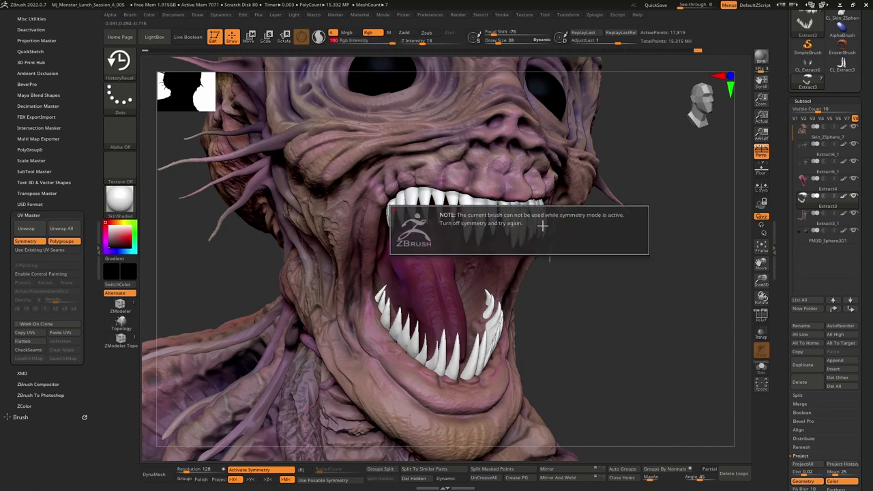
pyautogui.click(573, 280)
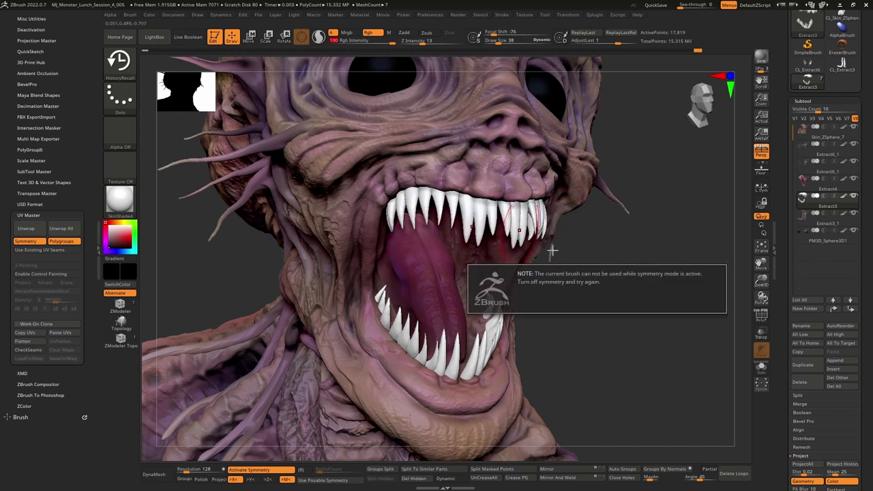
pyautogui.press('x')
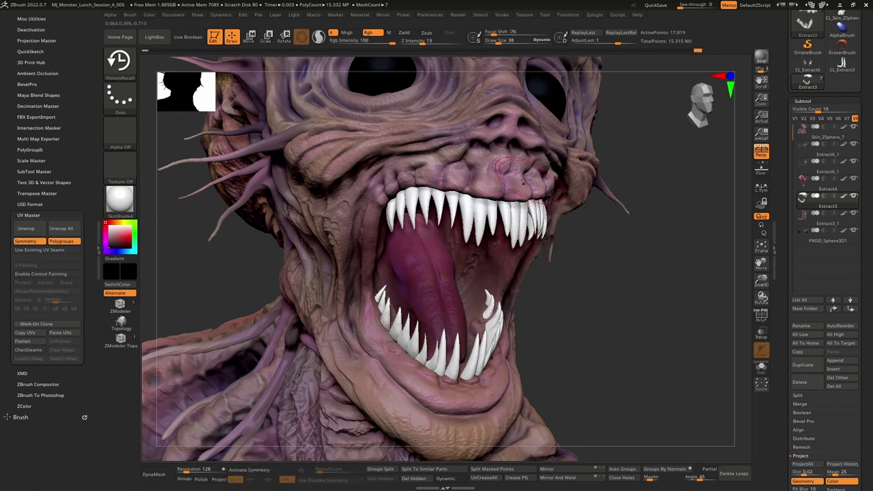
# - Paint the earlier color back onto all the upper and lower teeth from both sides of the mouth
pyautogui.moveTo(536, 210)
pyautogui.mouseDown()
pyautogui.moveTo(482, 225)
pyautogui.moveTo(412, 205)
pyautogui.moveTo(555, 234)
pyautogui.moveTo(417, 232)
pyautogui.mouseUp()
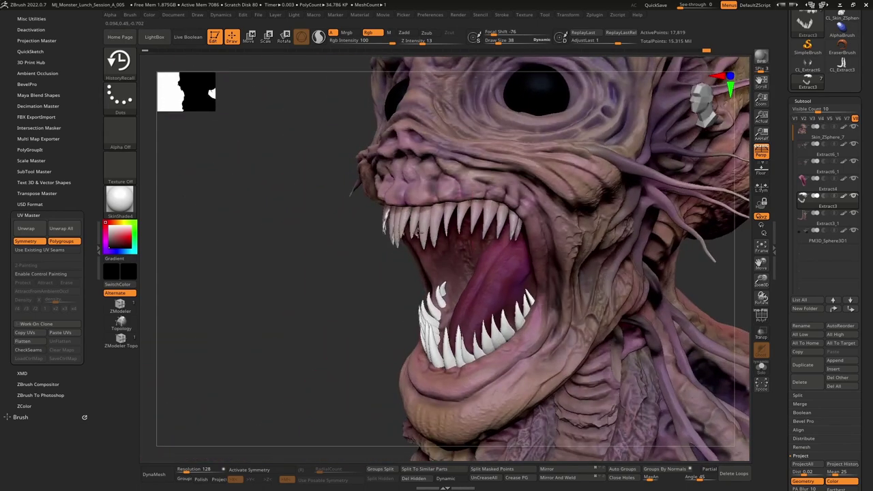
pyautogui.moveTo(425, 292)
pyautogui.mouseDown()
pyautogui.moveTo(471, 338)
pyautogui.moveTo(511, 309)
pyautogui.moveTo(430, 341)
pyautogui.moveTo(416, 326)
pyautogui.mouseUp()
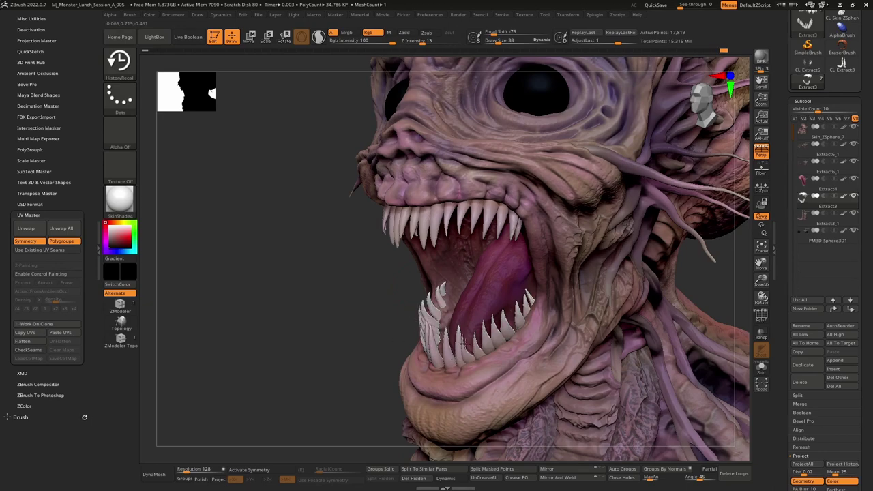
pyautogui.moveTo(466, 344); pyautogui.dragTo(519, 314)
pyautogui.moveTo(354, 293); pyautogui.dragTo(552, 293)
pyautogui.moveTo(498, 368); pyautogui.dragTo(493, 324)
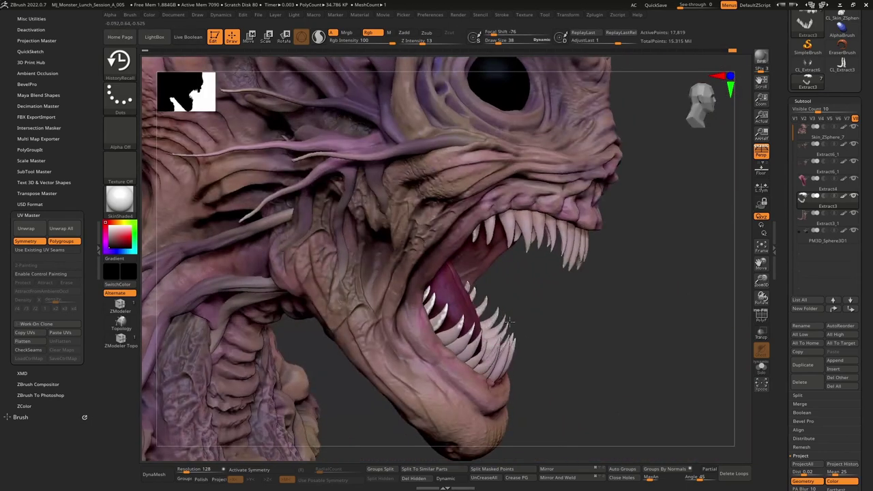
pyautogui.moveTo(440, 326); pyautogui.dragTo(432, 304)
pyautogui.moveTo(587, 321); pyautogui.dragTo(455, 337)
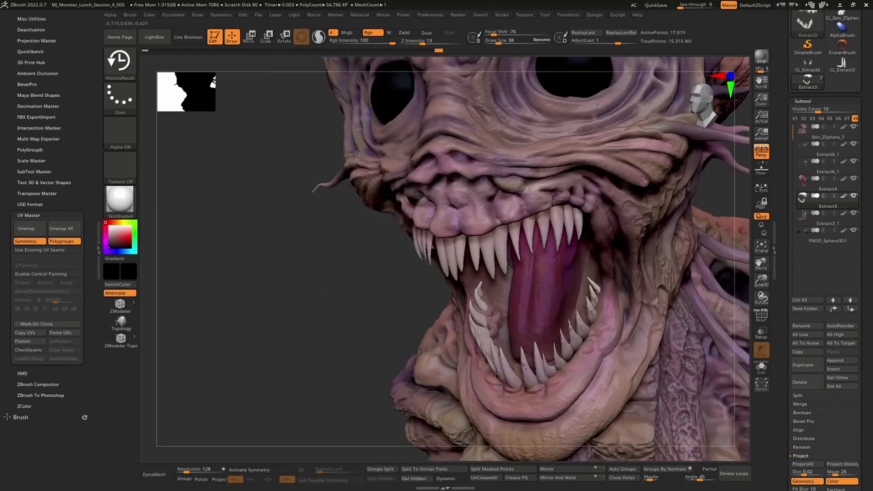
pyautogui.moveTo(524, 347); pyautogui.dragTo(575, 212, button='right')
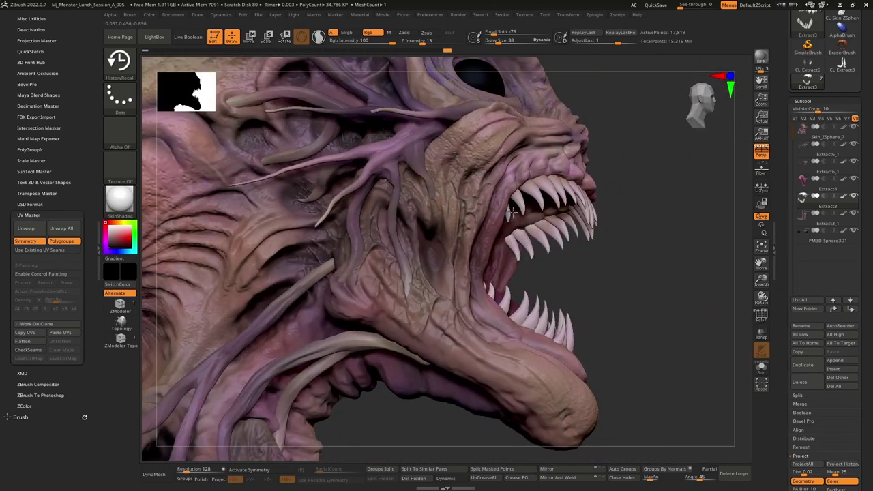
pyautogui.moveTo(511, 212)
pyautogui.mouseDown(button='right')
pyautogui.moveTo(549, 219)
pyautogui.moveTo(520, 215)
pyautogui.moveTo(526, 227)
pyautogui.mouseUp(button='right')
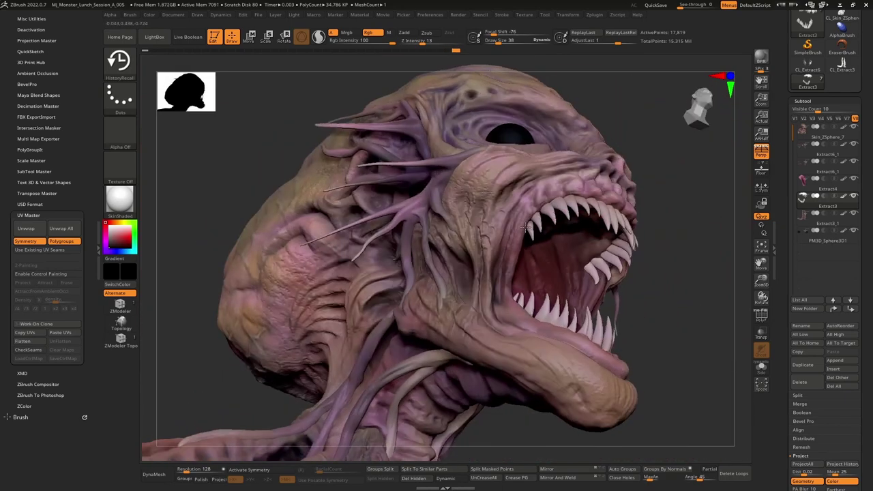
# - Switch the model to the ReflectedPlastic material and inspect the monster's head from both sides
pyautogui.click(126, 217)
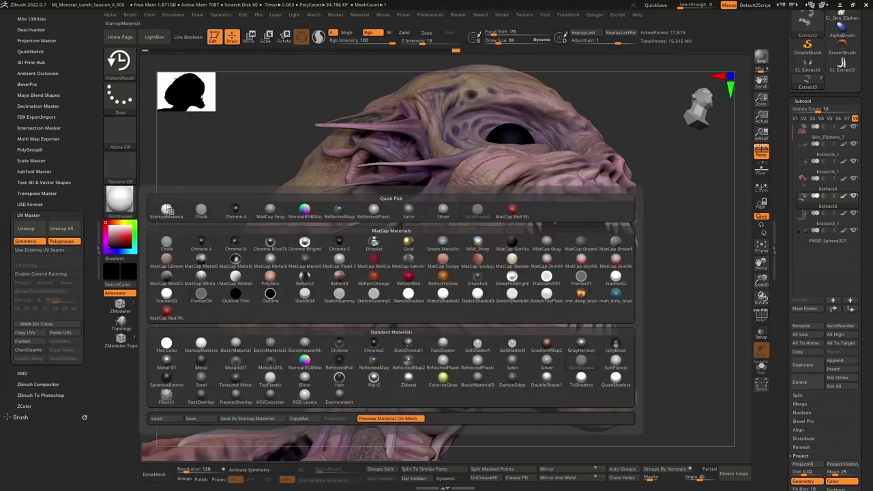
pyautogui.click(502, 360)
pyautogui.moveTo(581, 237); pyautogui.dragTo(544, 247, button='right')
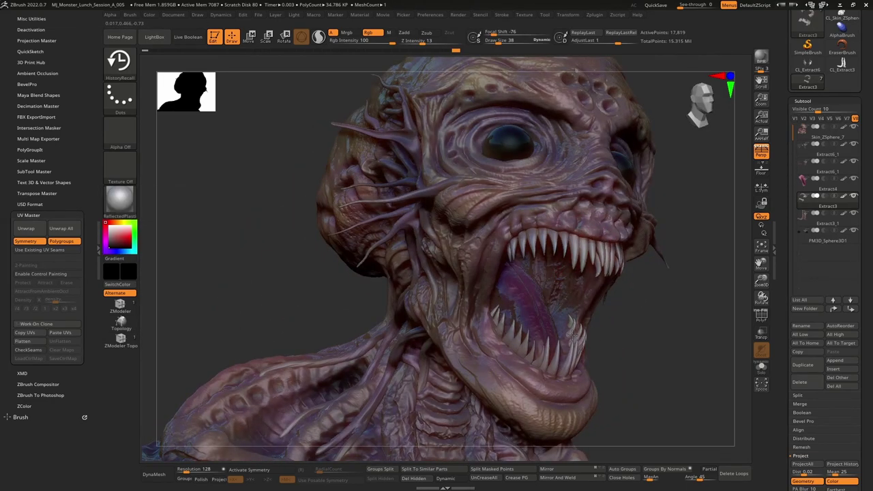
pyautogui.moveTo(521, 333); pyautogui.dragTo(497, 321, button='right')
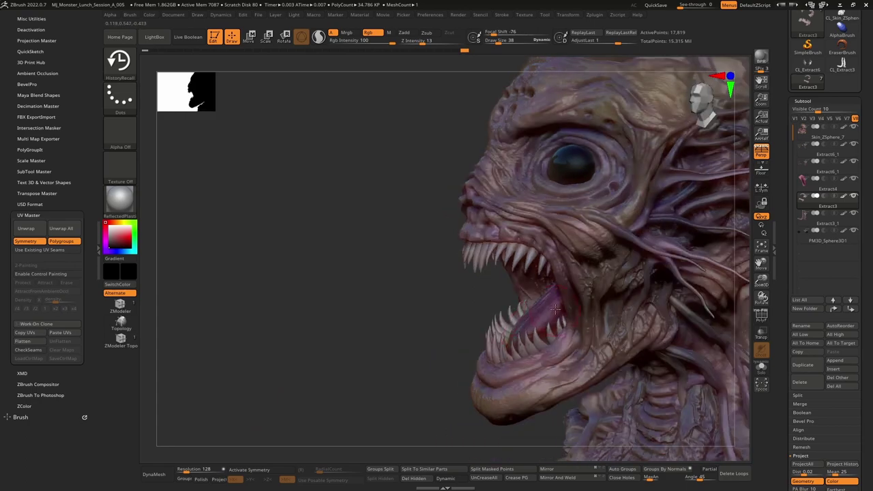
# - Touch up the recalled color on the upper and lower teeth, working from both sides, below and above the open mouth
pyautogui.moveTo(555, 308)
pyautogui.mouseDown(button='right')
pyautogui.moveTo(530, 363)
pyautogui.moveTo(488, 353)
pyautogui.moveTo(476, 360)
pyautogui.moveTo(524, 300)
pyautogui.mouseUp(button='right')
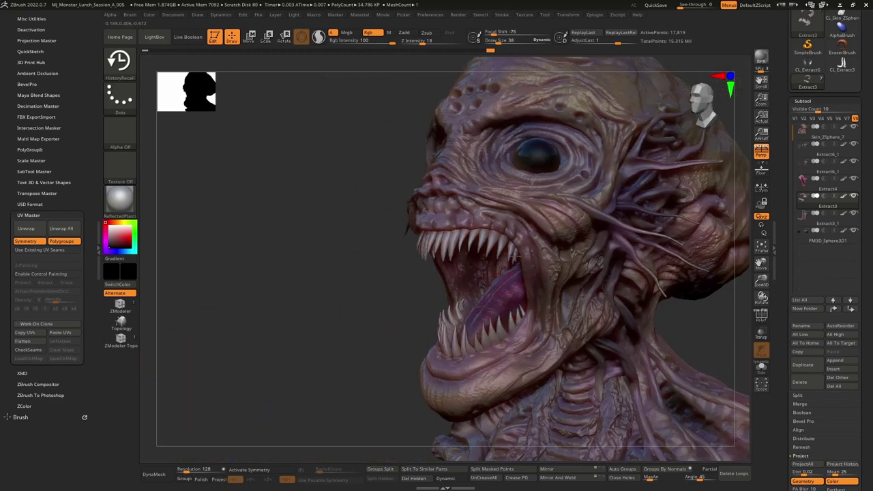
pyautogui.moveTo(436, 242)
pyautogui.mouseDown(button='right')
pyautogui.moveTo(390, 277)
pyautogui.moveTo(475, 258)
pyautogui.mouseUp(button='right')
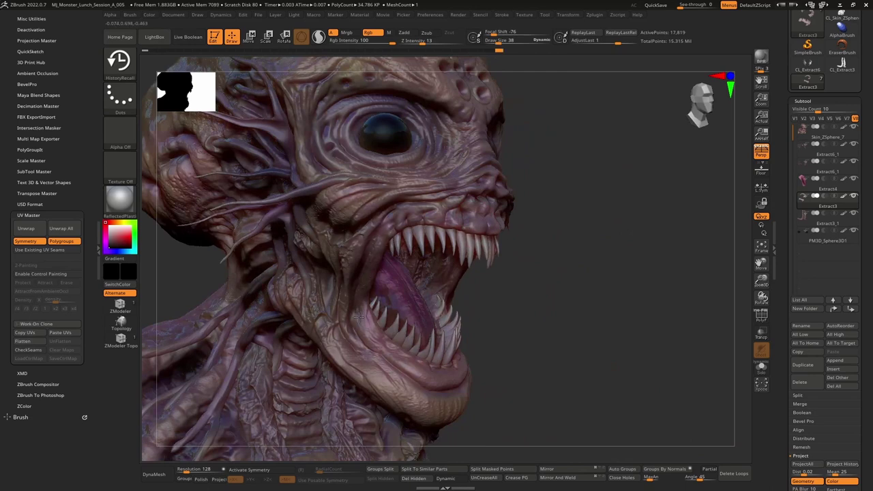
pyautogui.moveTo(454, 321)
pyautogui.mouseDown(button='right')
pyautogui.moveTo(538, 286)
pyautogui.moveTo(500, 254)
pyautogui.mouseUp(button='right')
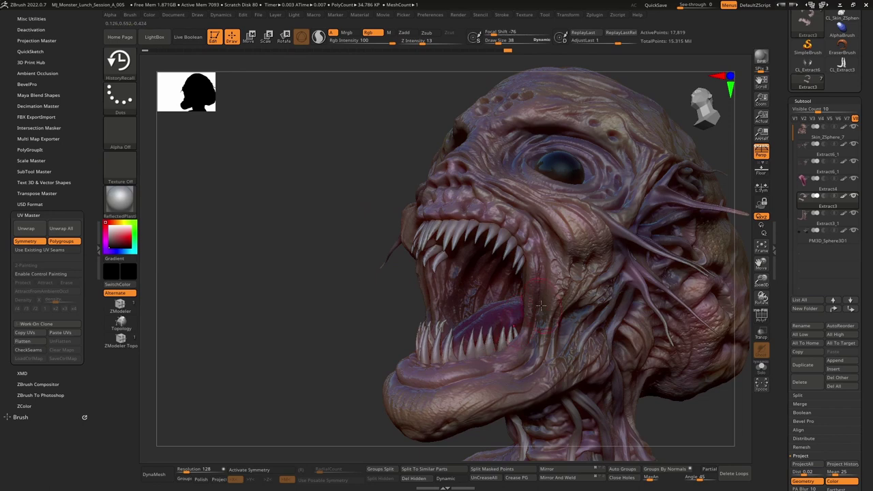
pyautogui.moveTo(527, 239)
pyautogui.mouseDown(button='right')
pyautogui.moveTo(490, 254)
pyautogui.moveTo(495, 231)
pyautogui.mouseUp(button='right')
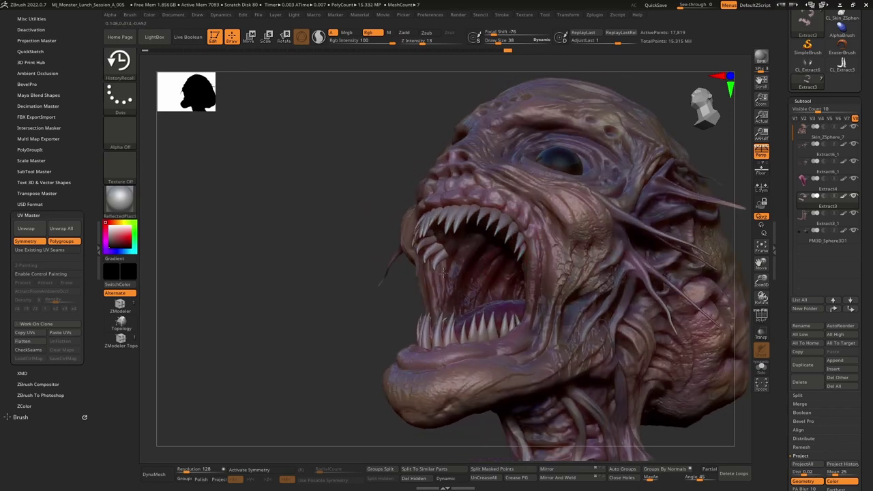
pyautogui.moveTo(456, 332)
pyautogui.mouseDown(button='right')
pyautogui.moveTo(417, 198)
pyautogui.moveTo(471, 194)
pyautogui.moveTo(487, 179)
pyautogui.moveTo(452, 223)
pyautogui.mouseUp(button='right')
pyautogui.moveTo(468, 261); pyautogui.dragTo(556, 269, button='right')
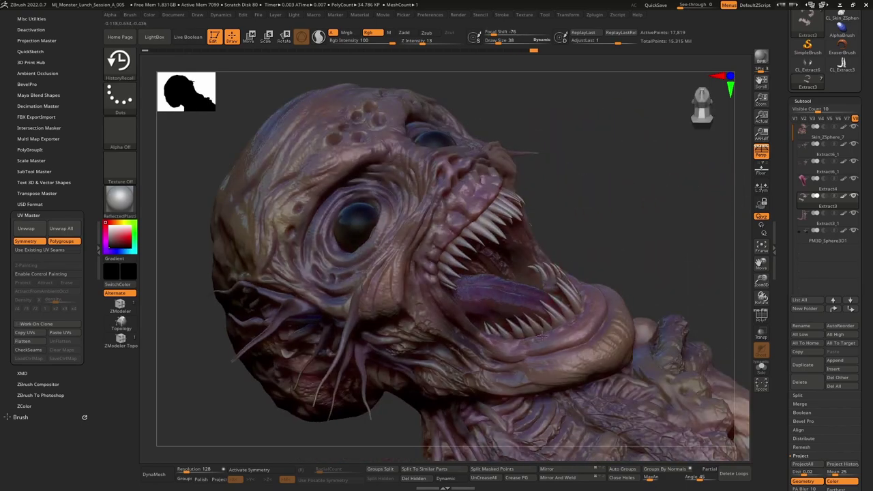
pyautogui.moveTo(542, 336); pyautogui.dragTo(409, 280, button='right')
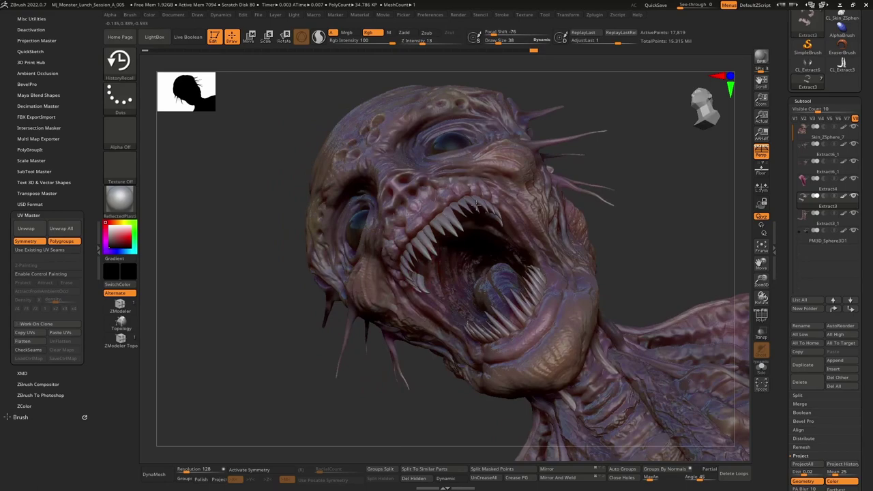
pyautogui.moveTo(502, 236)
pyautogui.mouseDown(button='right')
pyautogui.moveTo(577, 286)
pyautogui.moveTo(526, 325)
pyautogui.mouseUp(button='right')
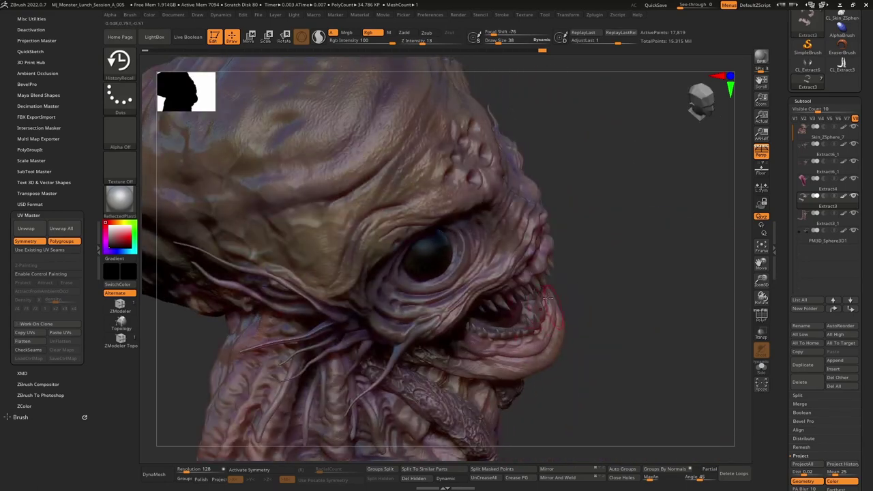
pyautogui.moveTo(547, 298)
pyautogui.mouseDown(button='right')
pyautogui.moveTo(551, 259)
pyautogui.moveTo(536, 290)
pyautogui.mouseUp(button='right')
pyautogui.moveTo(489, 246); pyautogui.dragTo(493, 240)
pyautogui.moveTo(493, 240); pyautogui.dragTo(472, 297, button='right')
# - Set the brush's Z Intensity to 25 and check the teeth from both sides with the other subtools ghosted
pyautogui.press('space')
pyautogui.moveTo(498, 266); pyautogui.dragTo(507, 266)
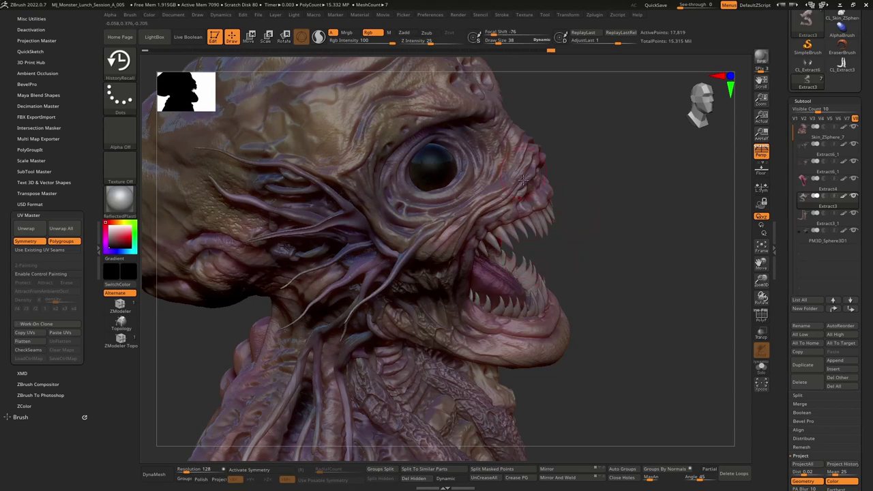
pyautogui.hotkey('shift', 't')
pyautogui.moveTo(549, 293); pyautogui.dragTo(442, 281, button='right')
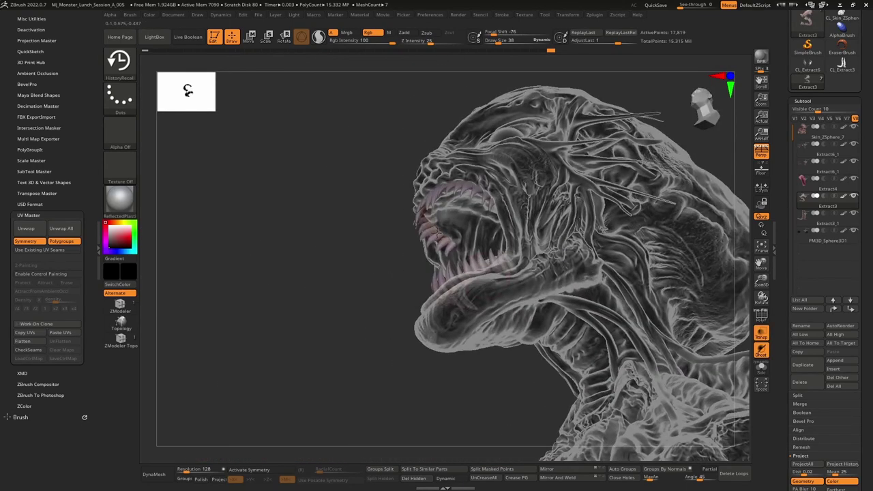
pyautogui.moveTo(437, 233)
pyautogui.mouseDown(button='right')
pyautogui.moveTo(450, 266)
pyautogui.moveTo(435, 294)
pyautogui.mouseUp(button='right')
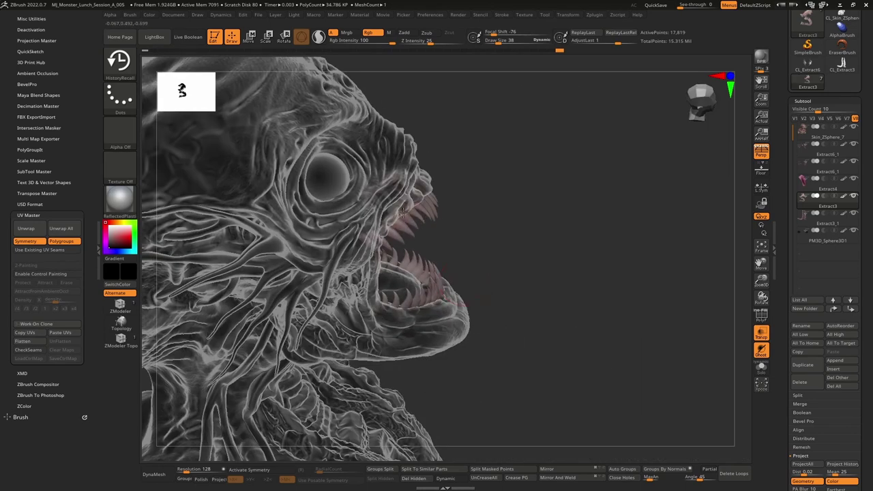
pyautogui.moveTo(418, 281)
pyautogui.mouseDown(button='right')
pyautogui.moveTo(491, 283)
pyautogui.moveTo(536, 263)
pyautogui.moveTo(579, 308)
pyautogui.mouseUp(button='right')
# - Select the chest tendrils subtool, turn ghost transparency off and quick-save the project
pyautogui.keyDown('alt'); pyautogui.click(489, 286); pyautogui.keyUp('alt')
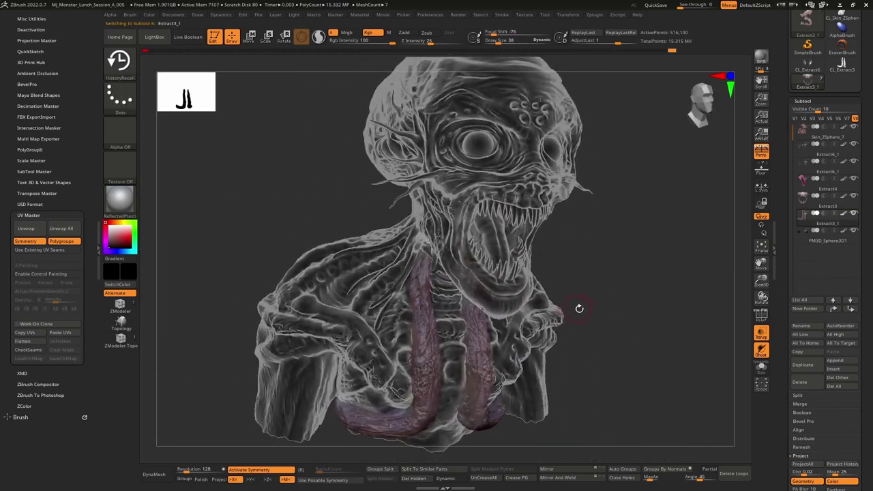
pyautogui.moveTo(667, 354)
pyautogui.mouseDown(button='right')
pyautogui.moveTo(594, 260)
pyautogui.moveTo(566, 302)
pyautogui.moveTo(561, 291)
pyautogui.moveTo(556, 302)
pyautogui.mouseUp(button='right')
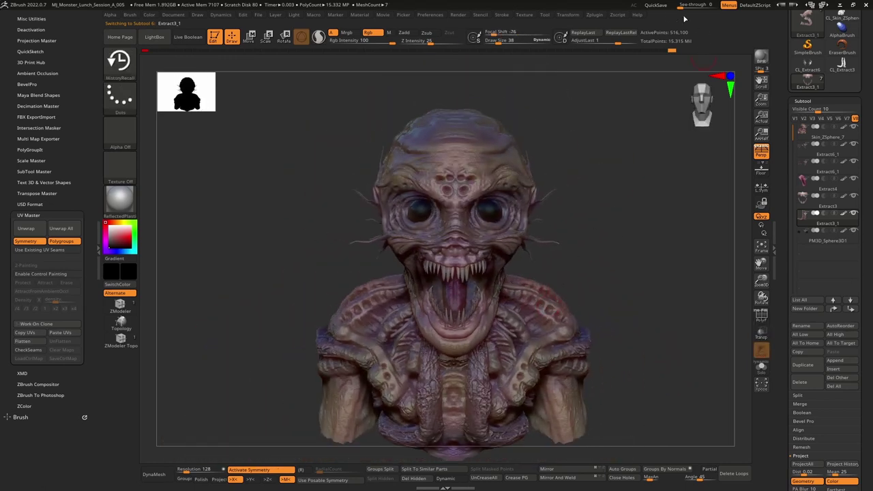
pyautogui.click(655, 5)
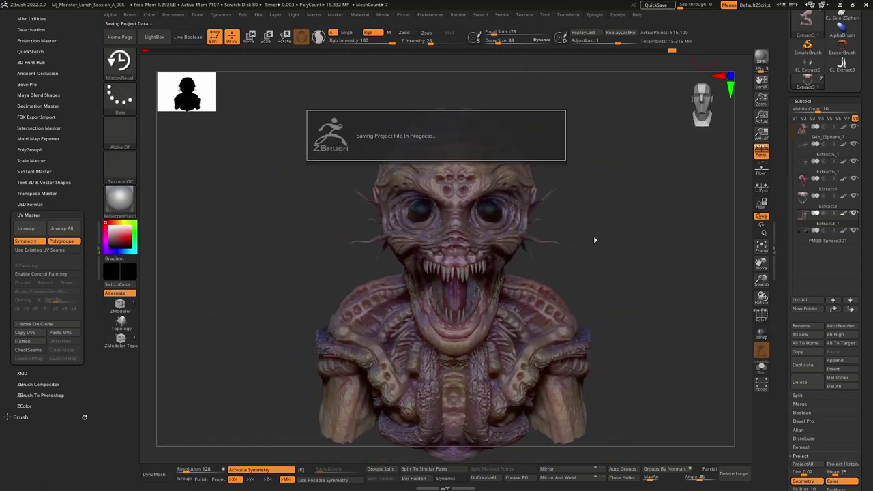
pyautogui.moveTo(618, 235); pyautogui.dragTo(605, 225, button='right')
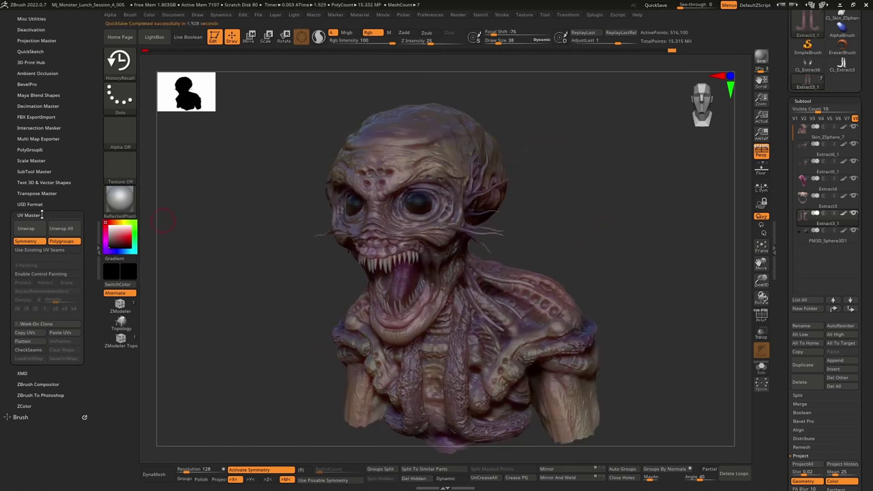
# - Check the subtools for existing UVs in the UV Map settings, then select the tongue and show its polyframe
pyautogui.moveTo(784, 448); pyautogui.dragTo(795, 327)
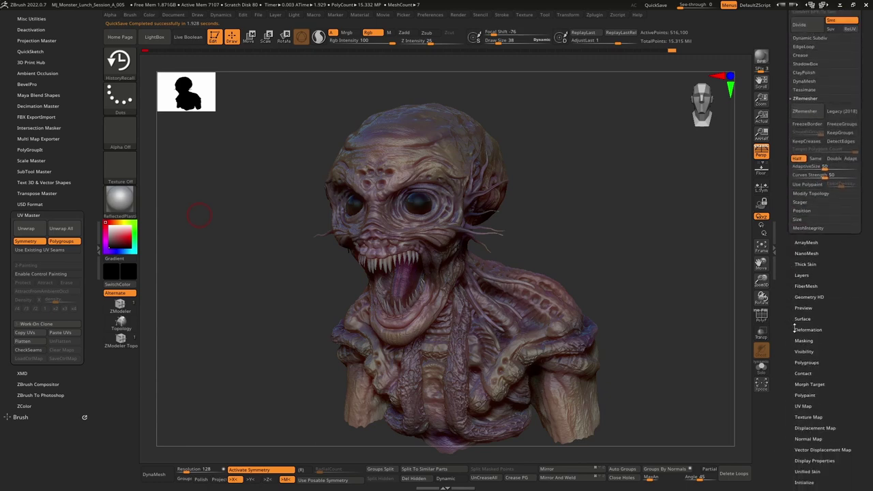
pyautogui.click(803, 406)
pyautogui.press('Down')
pyautogui.press('Down')
pyautogui.press('Down')
pyautogui.press('Down')
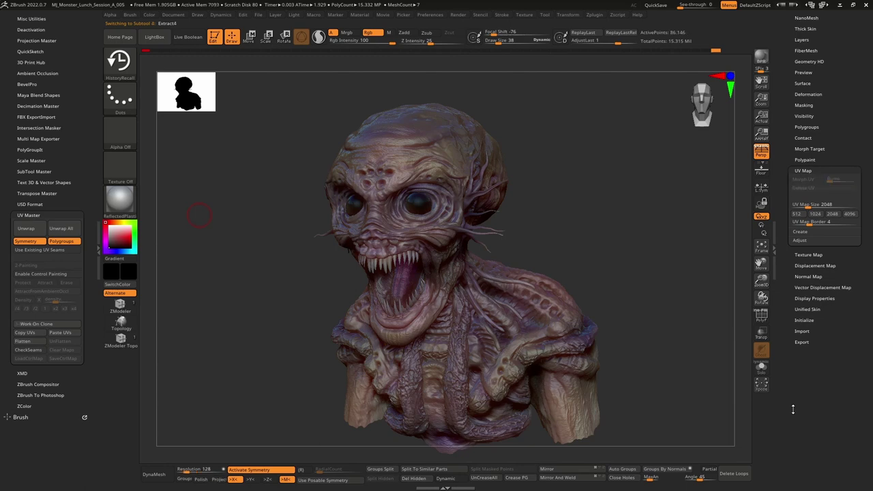
pyautogui.press('f')
pyautogui.moveTo(540, 229)
pyautogui.mouseDown()
pyautogui.moveTo(723, 307)
pyautogui.moveTo(672, 266)
pyautogui.moveTo(689, 267)
pyautogui.moveTo(683, 277)
pyautogui.mouseUp()
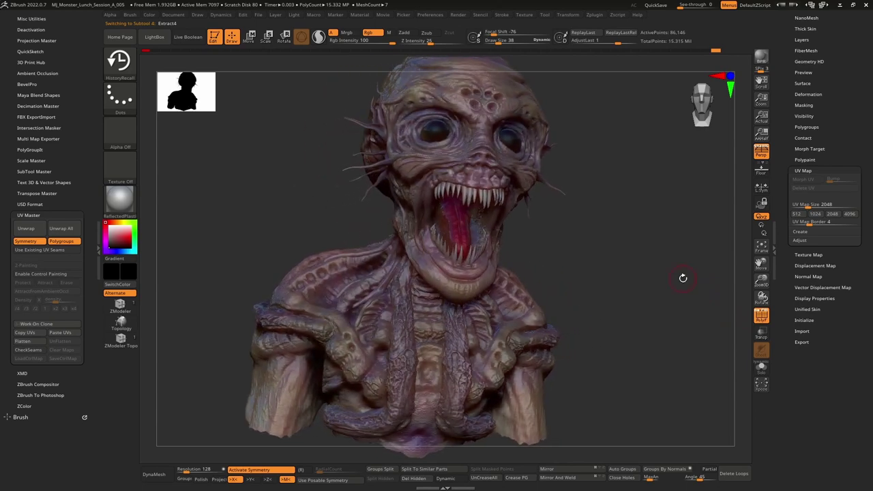
# - Make a UV Master work clone of the tongue, unwrap it with symmetry and polygroups, and check the flattened layout
pyautogui.scroll(5, 783, 202)
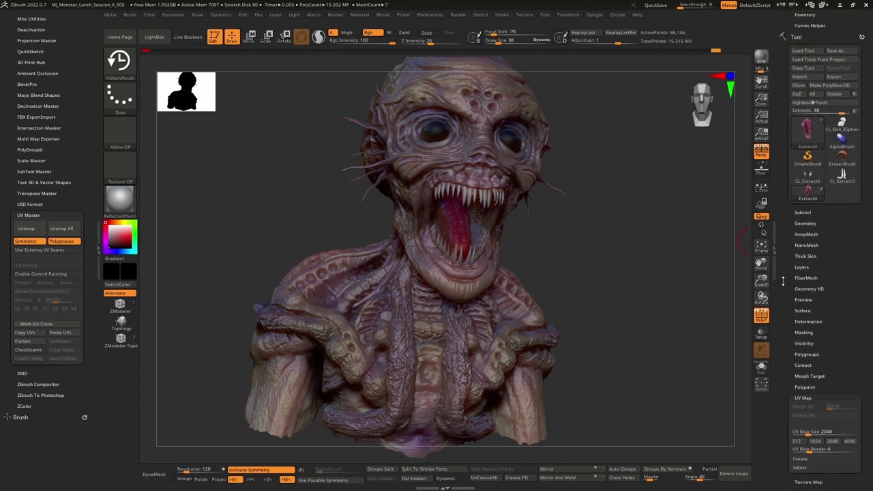
pyautogui.click(854, 114)
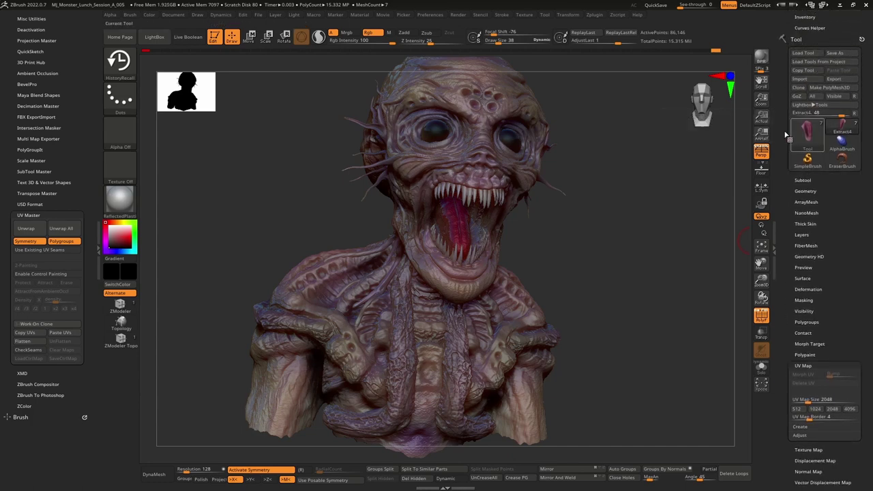
pyautogui.click(39, 324)
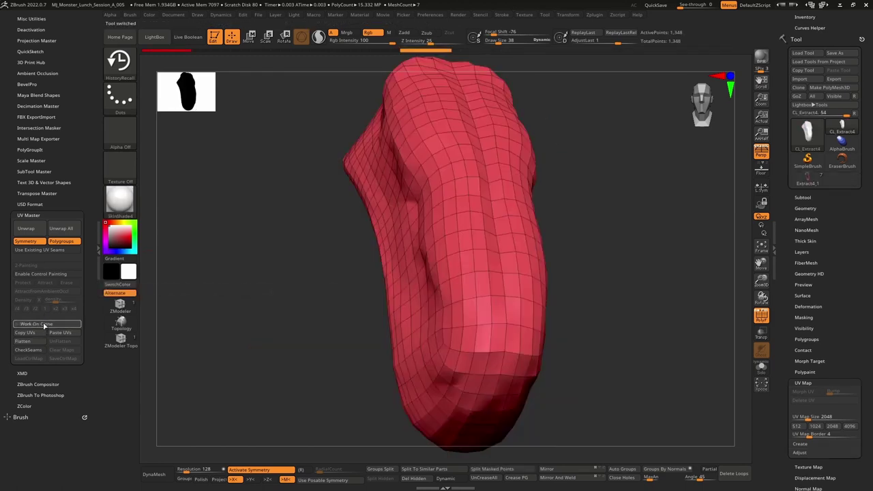
pyautogui.click(26, 229)
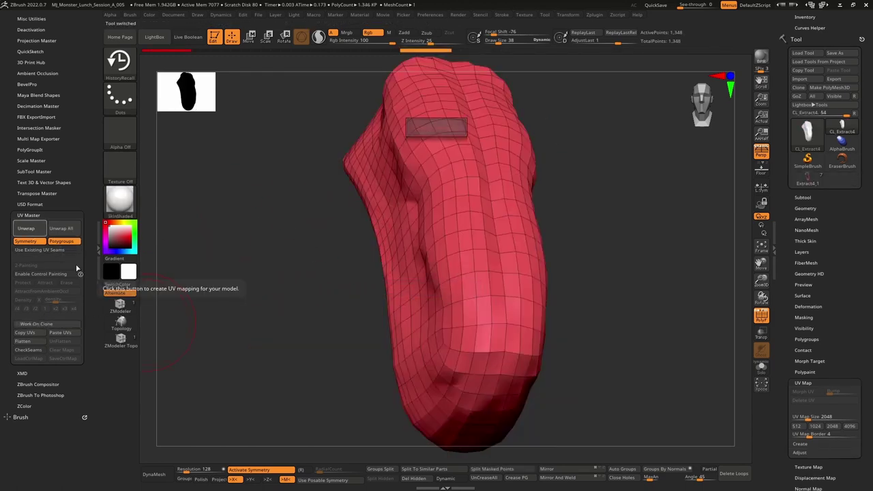
pyautogui.click(23, 342)
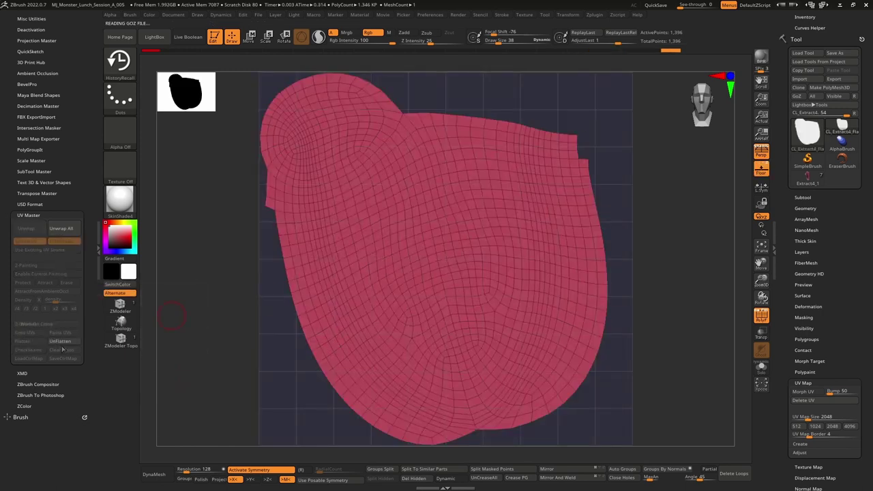
pyautogui.click(77, 341)
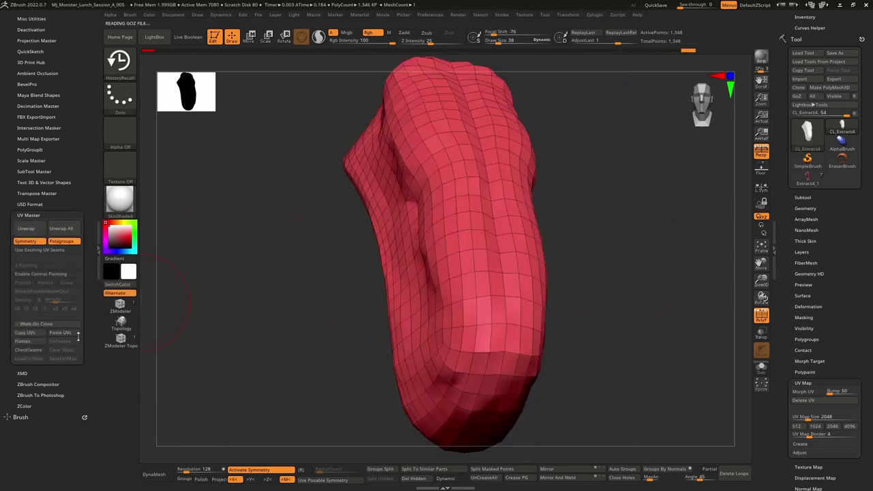
# - Paste the unwrapped clone's UVs onto the original tongue subtool and hide the polyframe
pyautogui.click(809, 180)
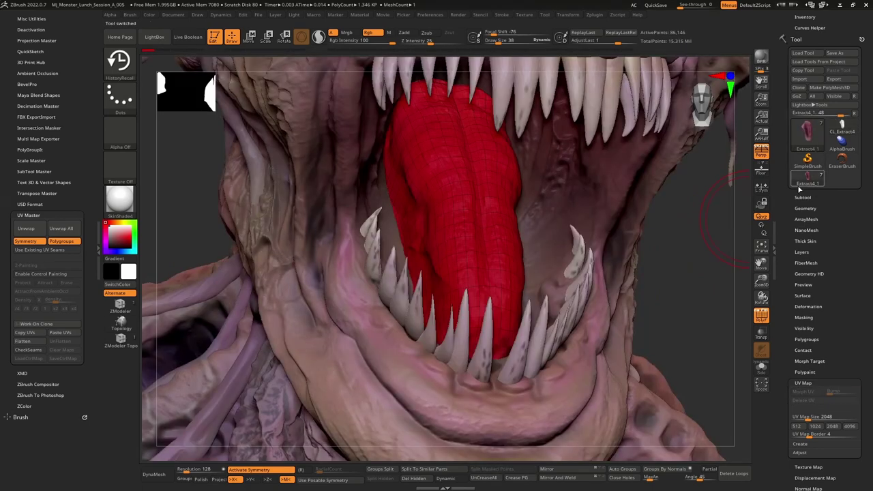
pyautogui.click(60, 332)
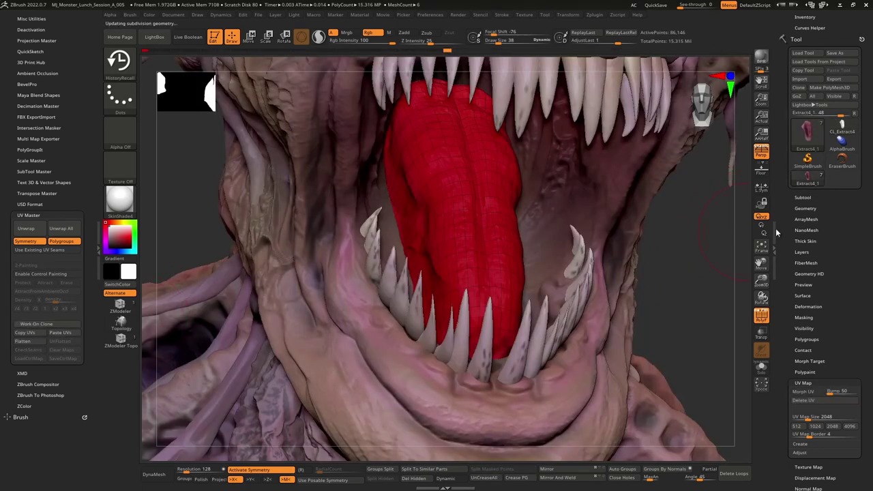
pyautogui.moveTo(663, 261); pyautogui.dragTo(709, 278)
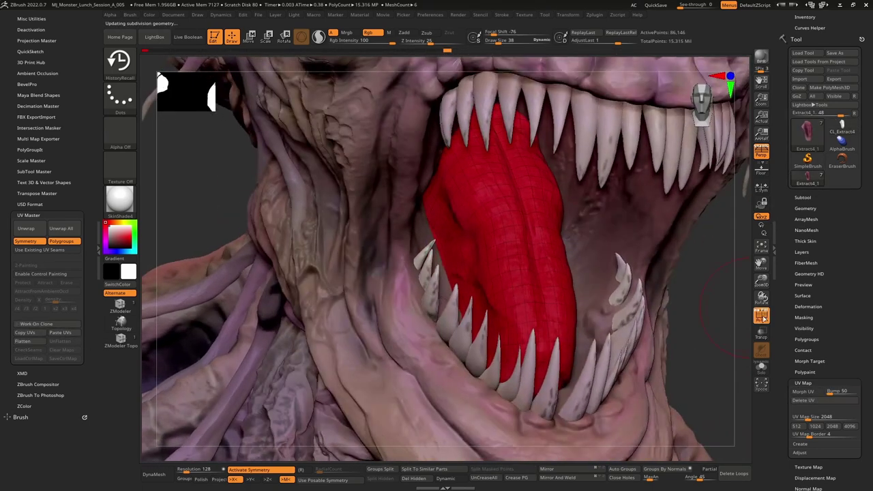
pyautogui.click(762, 318)
pyautogui.keyDown('ctrl'); pyautogui.moveTo(526, 332); pyautogui.dragTo(445, 356, button='right'); pyautogui.keyUp('ctrl')
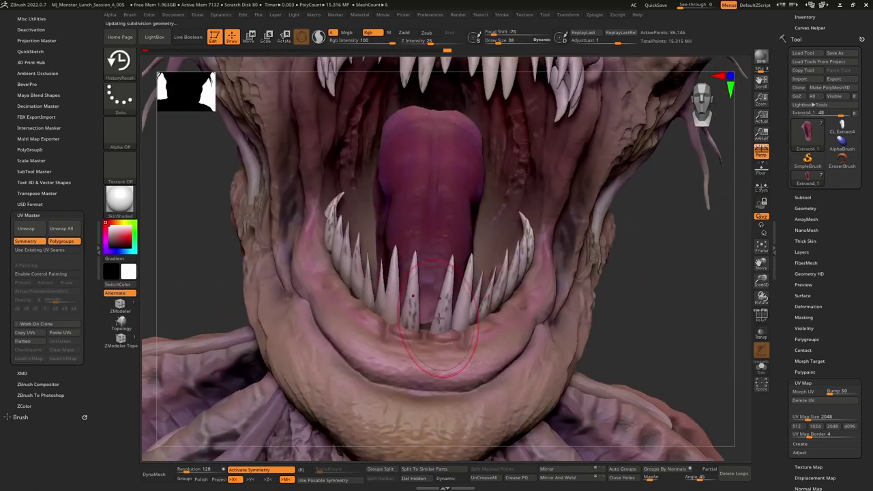
# - Select the teeth subtool and clean the remaining dark spots off the teeth with the HistoryRecall brush
pyautogui.keyDown('alt'); pyautogui.click(432, 324); pyautogui.keyUp('alt')
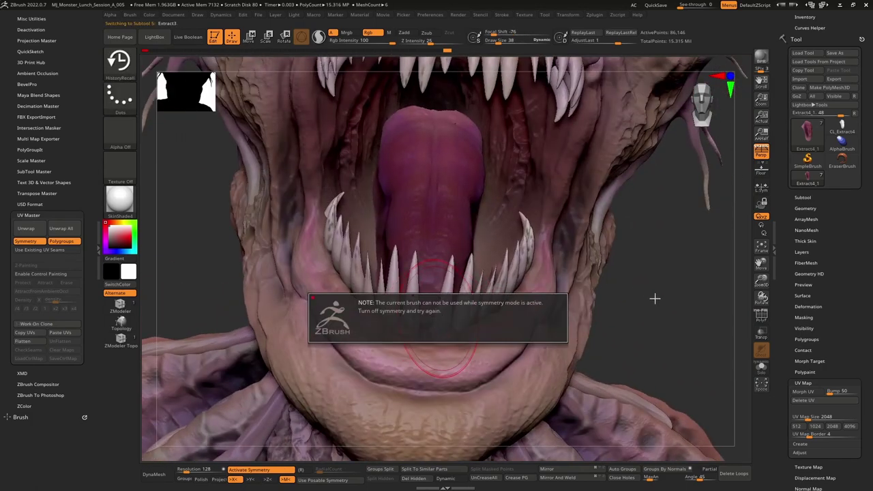
pyautogui.click(632, 305)
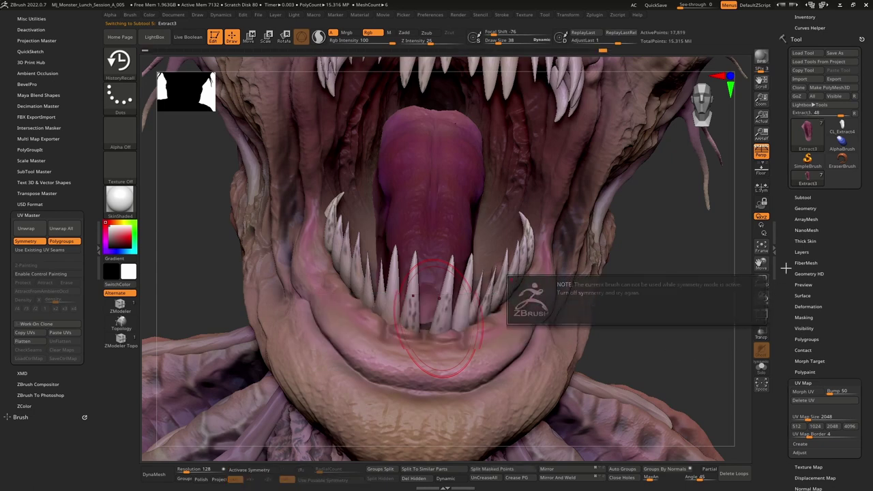
pyautogui.click(803, 198)
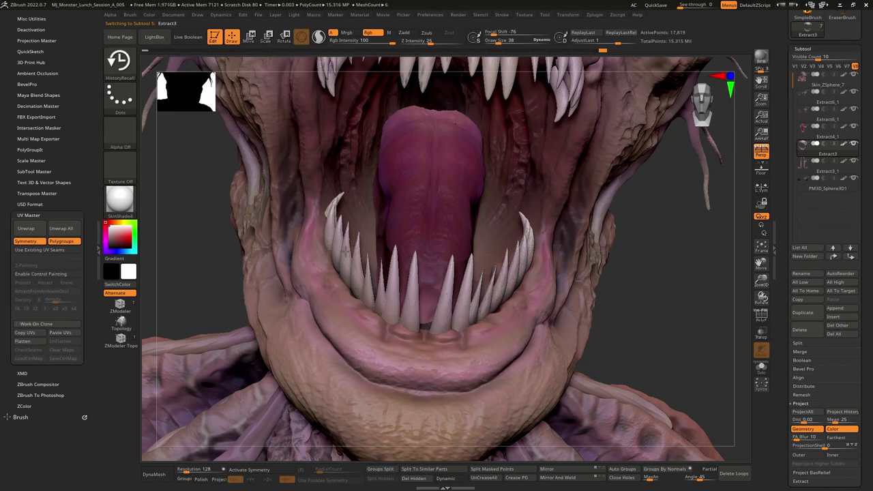
pyautogui.keyDown('alt'); pyautogui.moveTo(422, 345); pyautogui.dragTo(356, 460, button='right'); pyautogui.keyUp('alt')
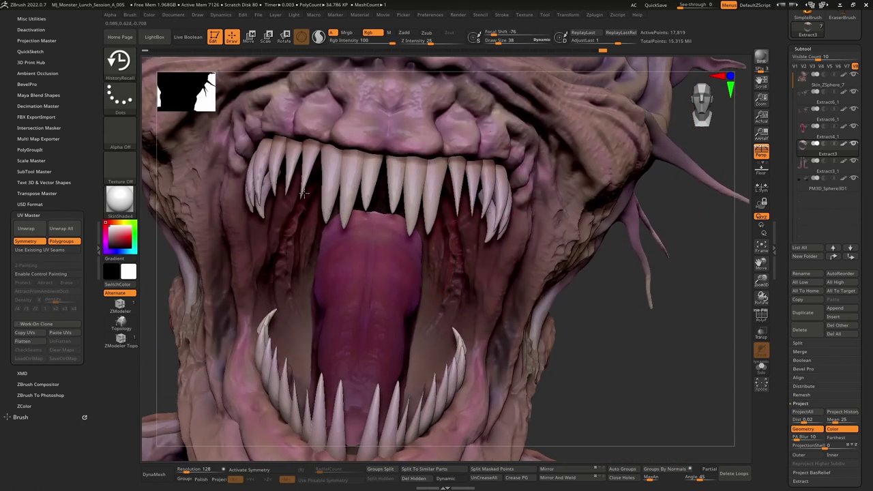
pyautogui.moveTo(476, 213); pyautogui.dragTo(484, 218, button='right')
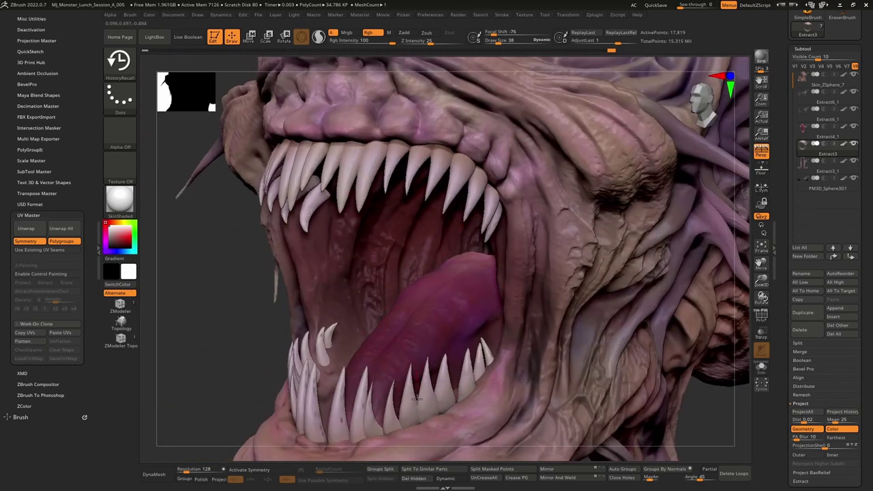
pyautogui.moveTo(306, 350); pyautogui.dragTo(377, 380, button='right')
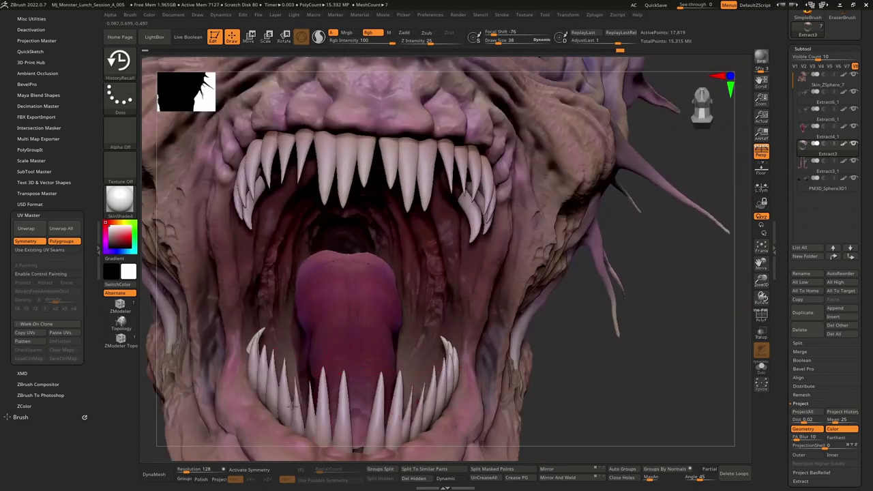
pyautogui.keyDown('alt'); pyautogui.moveTo(328, 397); pyautogui.dragTo(360, 296, button='right'); pyautogui.keyUp('alt')
# - Open the Geometry settings and divide the teeth mesh to subdivision level 2
pyautogui.scroll(-5, 798, 348)
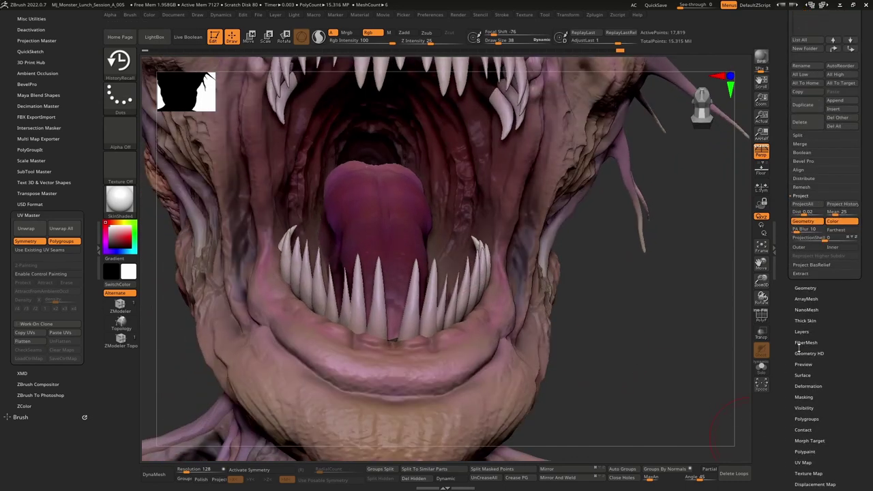
pyautogui.click(811, 287)
pyautogui.moveTo(680, 300); pyautogui.dragTo(687, 334)
pyautogui.hotkey('ctrl', 'd')
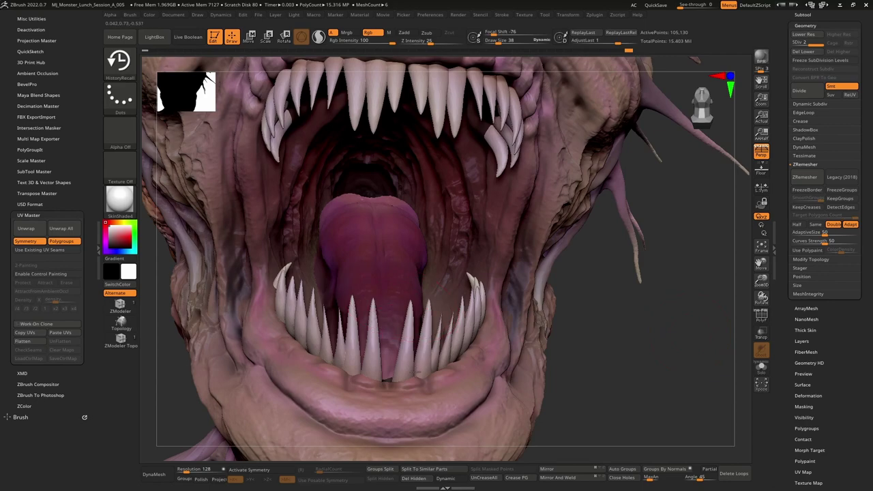
# - Pick a muted pink paint color for the teeth and reduce the brush's draw size to about 20
pyautogui.keyDown('alt'); pyautogui.moveTo(508, 105); pyautogui.dragTo(473, 254, button='right'); pyautogui.keyUp('alt')
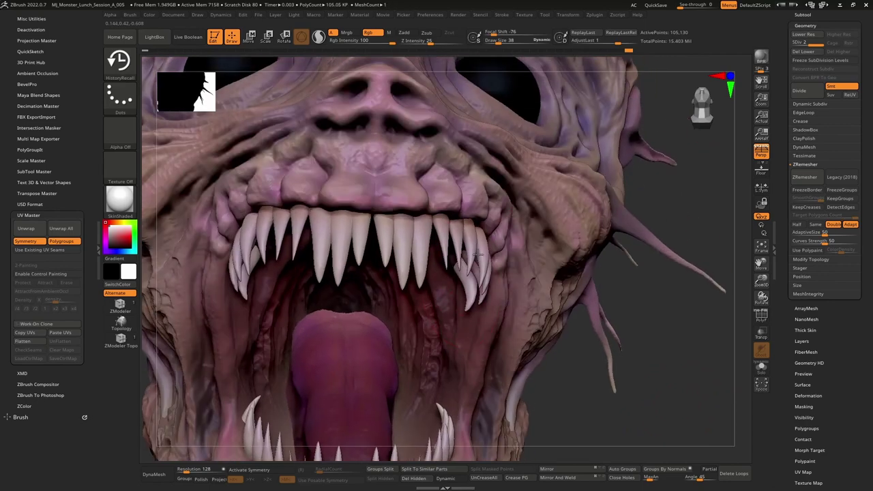
pyautogui.moveTo(317, 231); pyautogui.dragTo(440, 321, button='right')
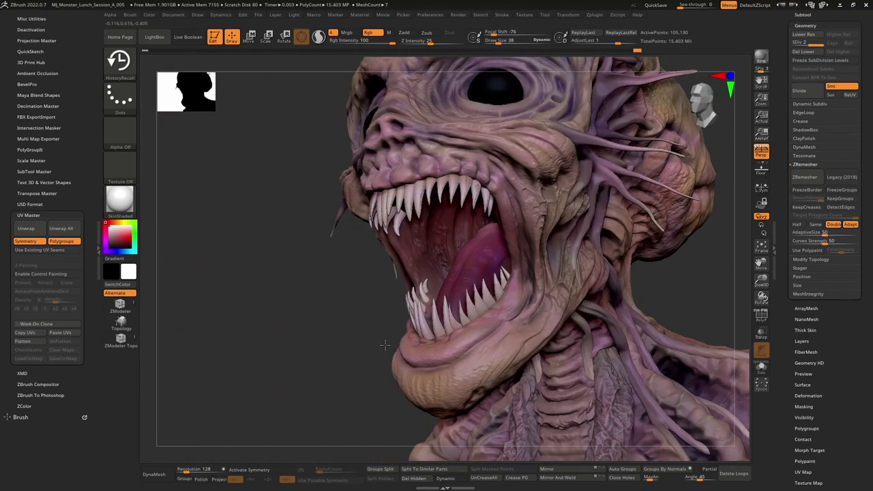
pyautogui.moveTo(385, 346); pyautogui.dragTo(517, 199, button='right')
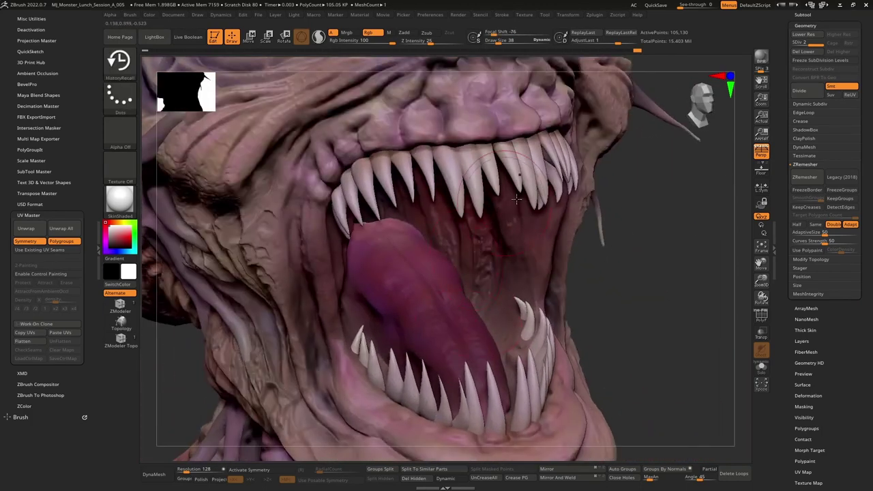
pyautogui.moveTo(335, 197); pyautogui.dragTo(342, 197)
pyautogui.press('space')
pyautogui.moveTo(361, 257); pyautogui.dragTo(358, 259)
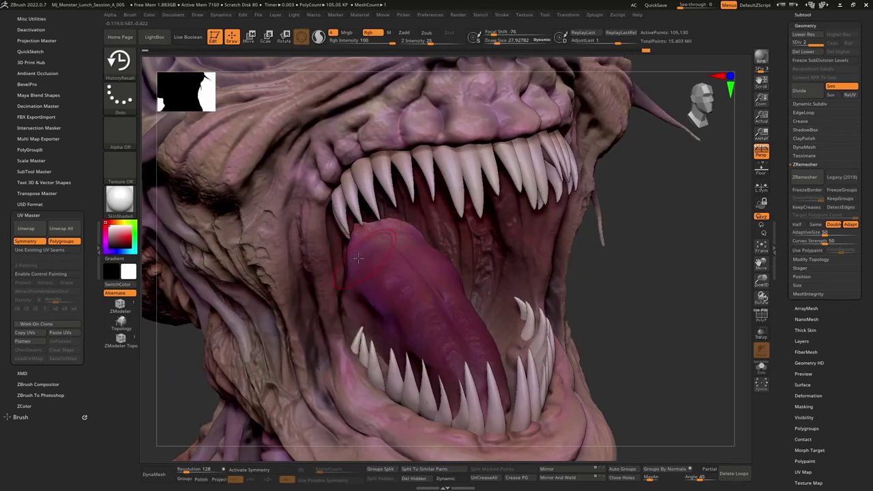
pyautogui.press('c')
pyautogui.moveTo(113, 234); pyautogui.dragTo(114, 236)
pyautogui.press('[')
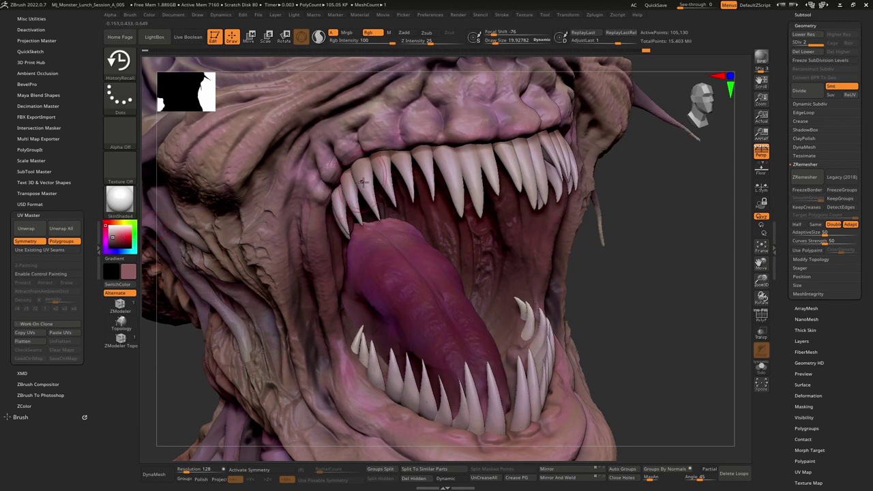
# - Activate X symmetry and switch to the Paint brush
pyautogui.press('x')
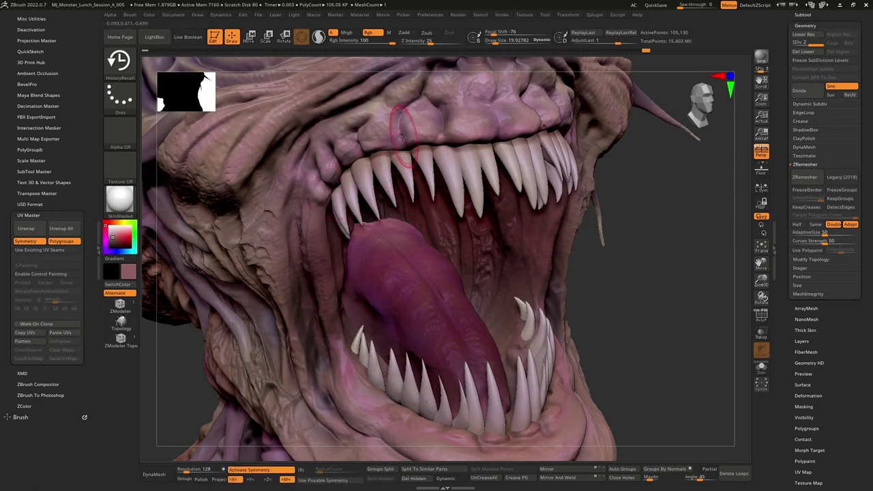
pyautogui.press('b')
pyautogui.press('p')
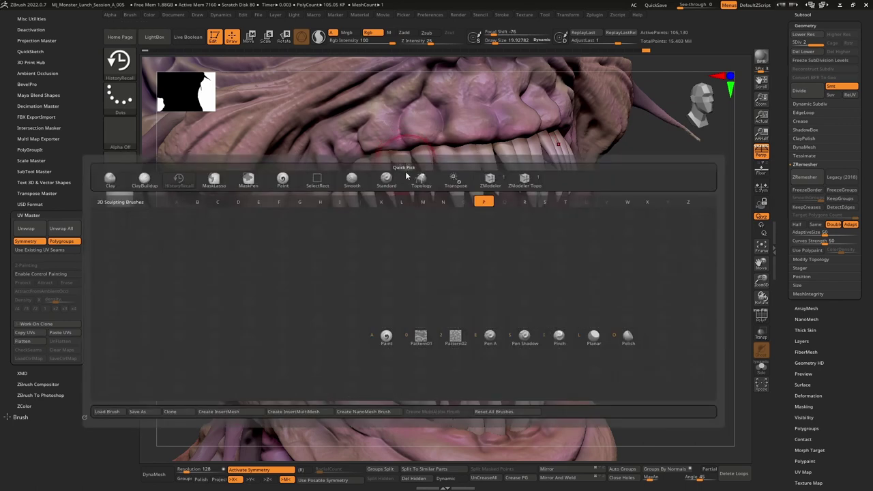
pyautogui.click(388, 322)
# - Lower the RGB intensity to 16 and tint the upper and lower teeth with the muted pink
pyautogui.moveTo(339, 189)
pyautogui.mouseDown()
pyautogui.moveTo(371, 168)
pyautogui.moveTo(506, 141)
pyautogui.moveTo(469, 162)
pyautogui.mouseUp()
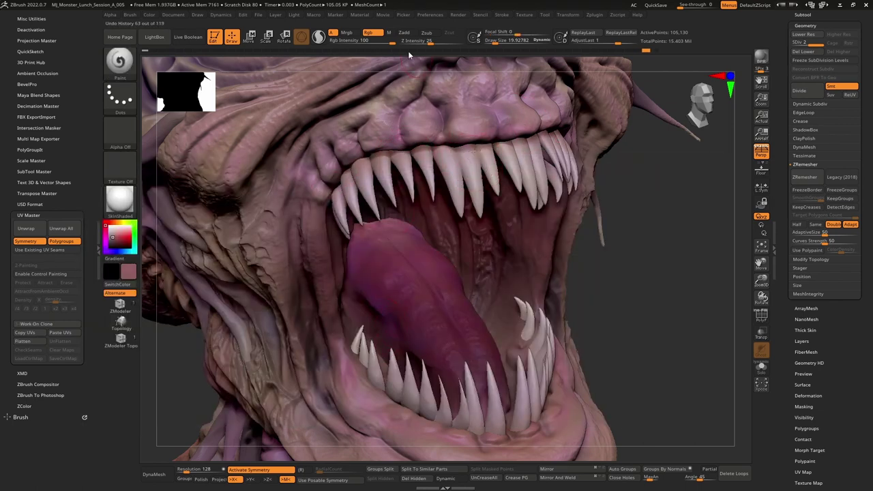
pyautogui.moveTo(352, 43); pyautogui.dragTo(355, 43)
pyautogui.moveTo(341, 198)
pyautogui.mouseDown()
pyautogui.moveTo(338, 176)
pyautogui.moveTo(435, 154)
pyautogui.moveTo(511, 150)
pyautogui.mouseUp()
pyautogui.moveTo(501, 394); pyautogui.dragTo(507, 437)
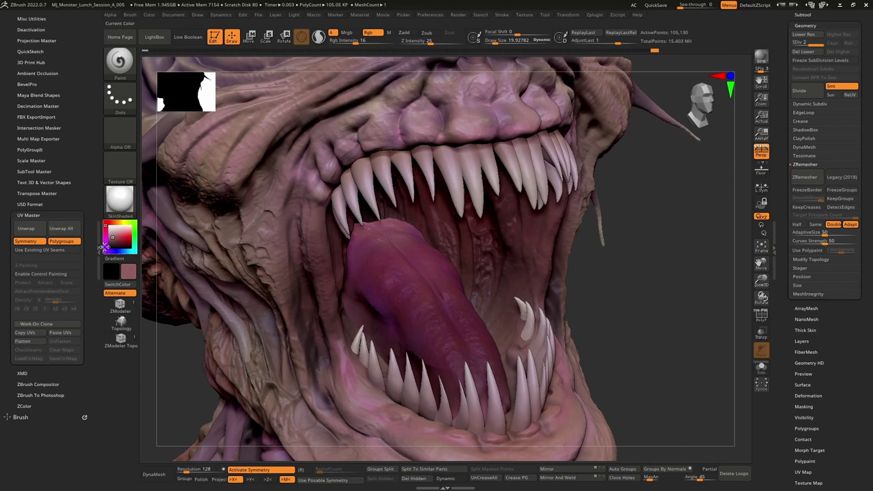
# - Change the paint color to a yellowish beige and brush it over the upper and lower teeth
pyautogui.moveTo(120, 222); pyautogui.dragTo(113, 234)
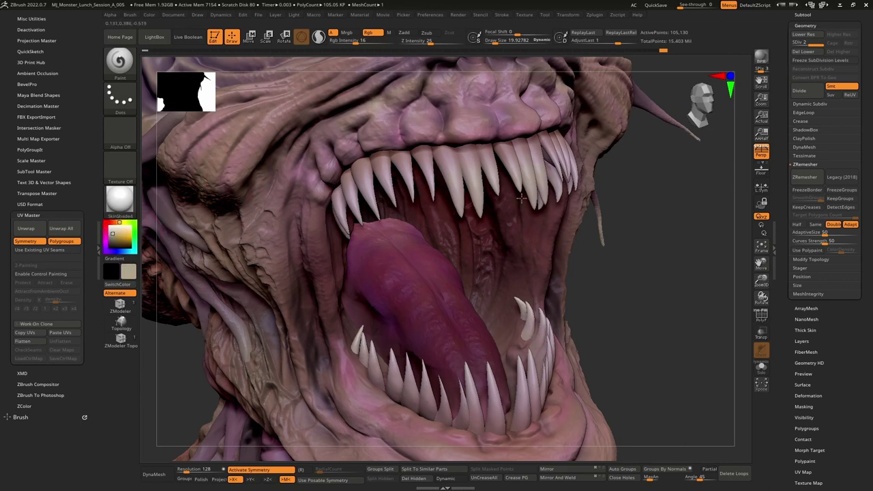
pyautogui.moveTo(343, 219)
pyautogui.mouseDown()
pyautogui.moveTo(367, 201)
pyautogui.moveTo(409, 195)
pyautogui.mouseUp()
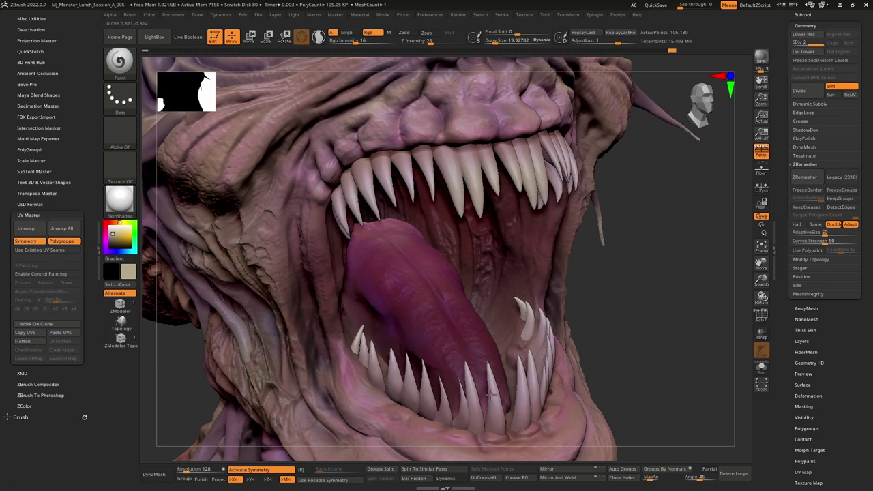
pyautogui.moveTo(539, 374); pyautogui.dragTo(472, 403)
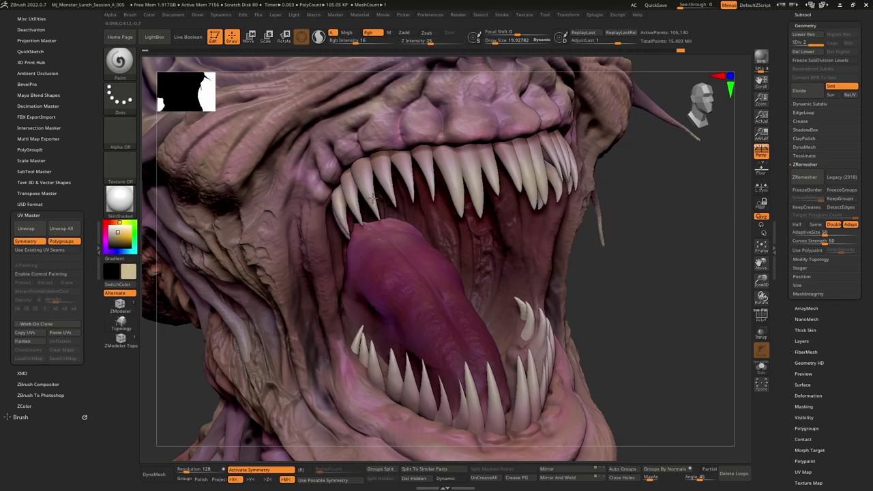
pyautogui.moveTo(373, 198); pyautogui.dragTo(377, 211)
# - Switch the monster's material to ReflectedPlastic, check the whole bust, and save the project
pyautogui.moveTo(606, 365); pyautogui.dragTo(499, 309)
pyautogui.moveTo(498, 310); pyautogui.dragTo(606, 239, button='right')
pyautogui.click(126, 203)
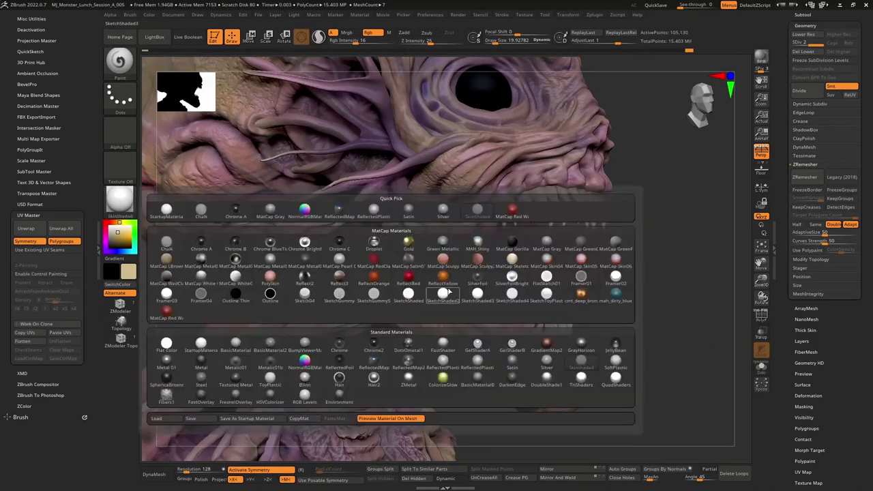
pyautogui.click(482, 365)
pyautogui.moveTo(487, 347)
pyautogui.mouseDown(button='right')
pyautogui.moveTo(530, 296)
pyautogui.moveTo(521, 243)
pyautogui.mouseUp(button='right')
pyautogui.moveTo(519, 244); pyautogui.dragTo(524, 289)
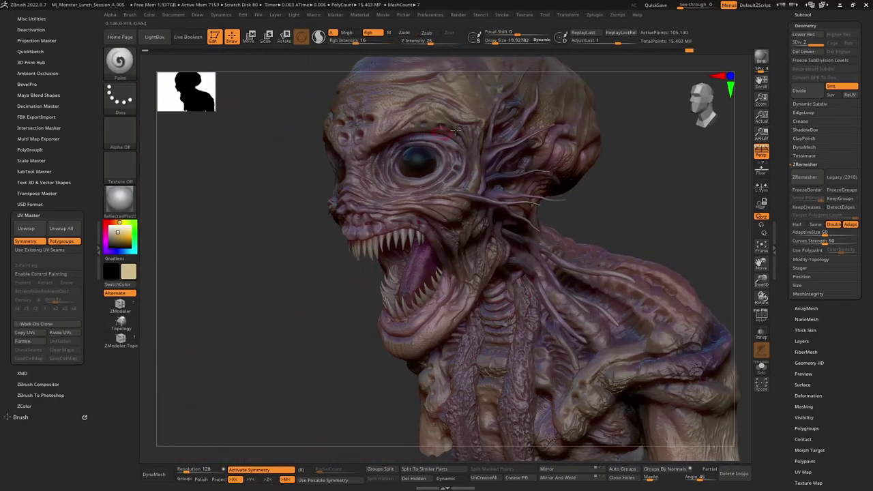
pyautogui.hotkey('ctrl', 's')
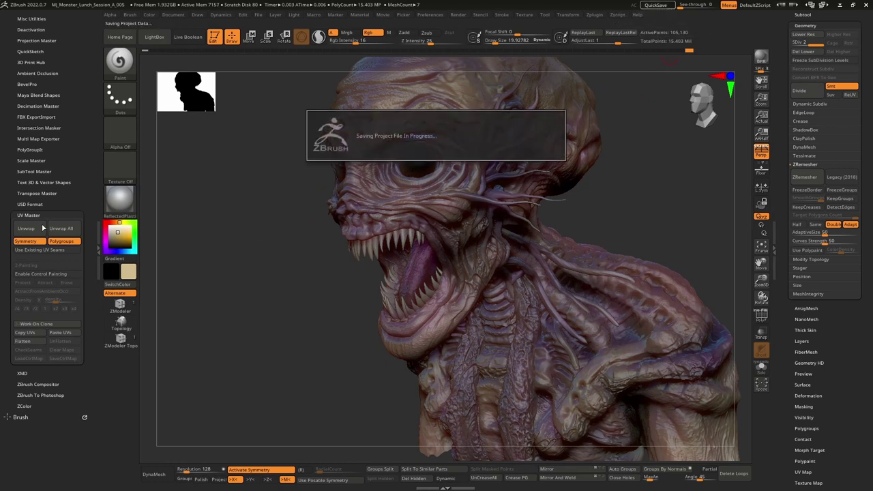
# - Create a combined low-resolution TPoseMesh of the monster's subtools with Transpose Master
pyautogui.click(41, 216)
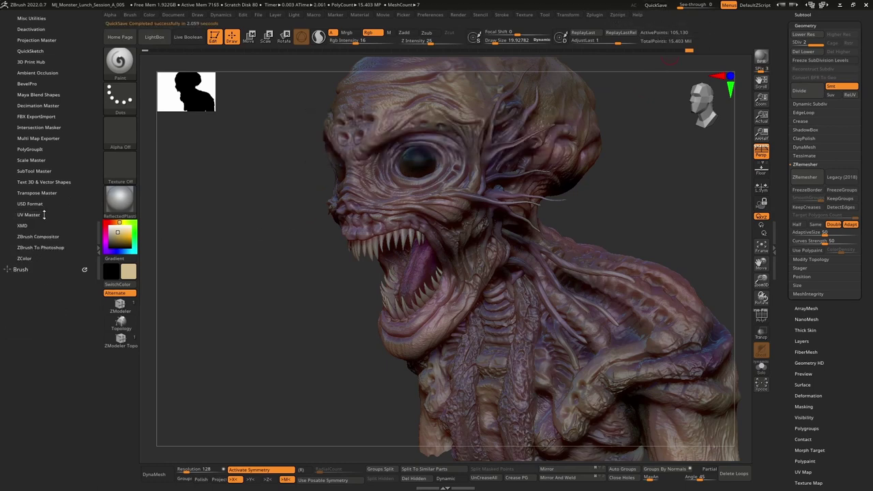
pyautogui.click(30, 181)
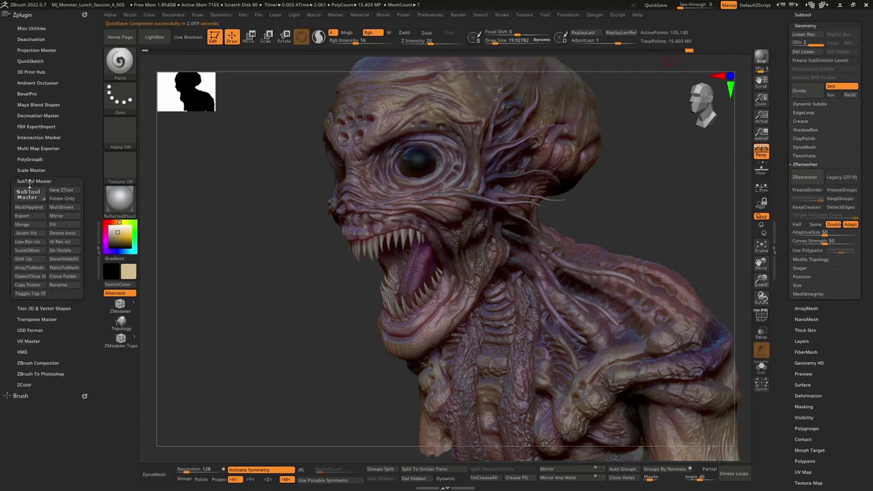
pyautogui.click(42, 319)
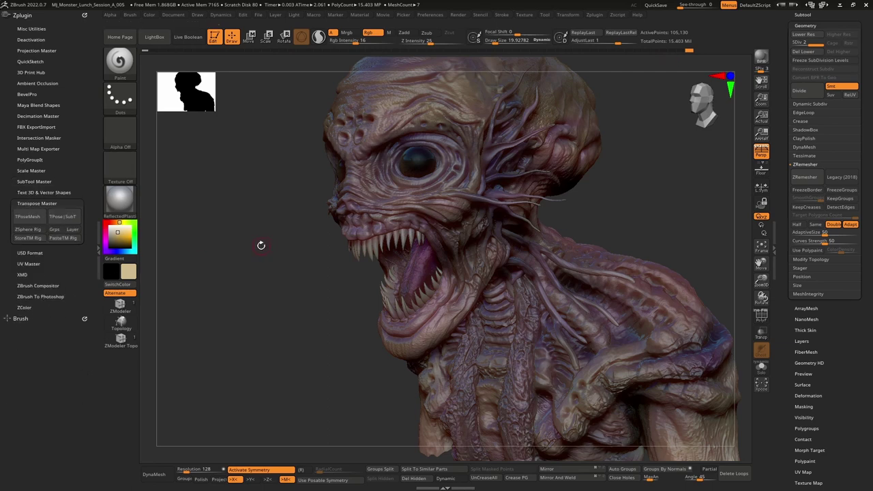
pyautogui.moveTo(278, 247); pyautogui.dragTo(206, 243)
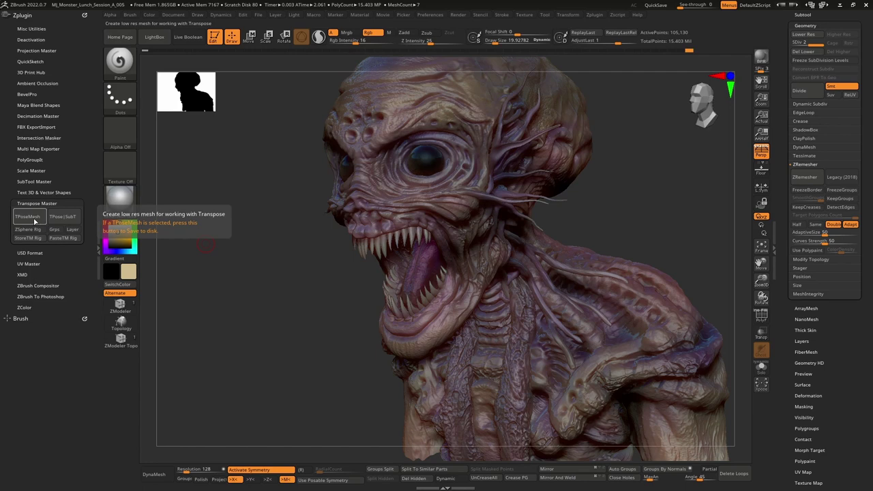
pyautogui.click(29, 217)
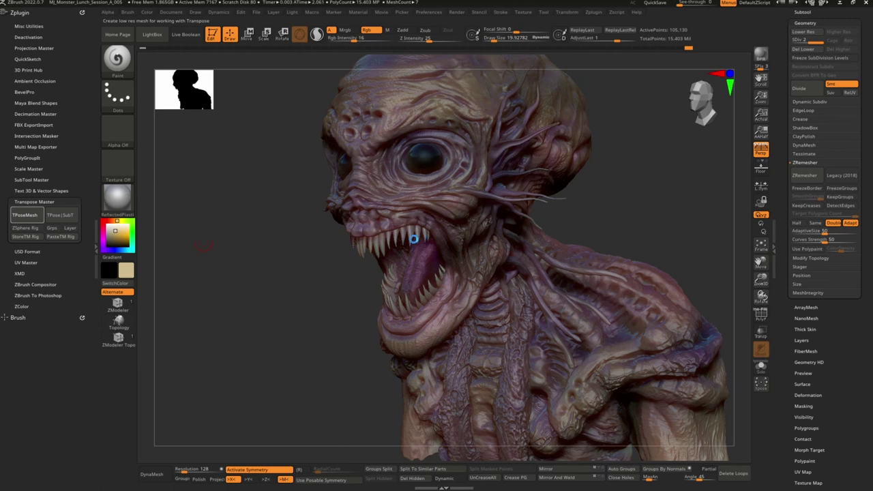
pyautogui.keyDown('alt'); pyautogui.click(442, 232); pyautogui.keyUp('alt')
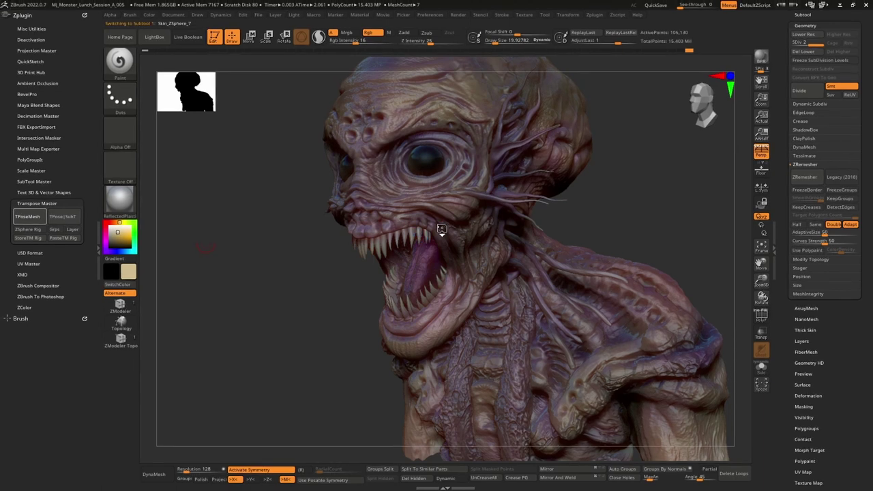
pyautogui.hotkey('shift', 'd')
pyautogui.hotkey('shift', 'd')
pyautogui.hotkey('shift', 'd')
pyautogui.hotkey('shift', 'd')
pyautogui.hotkey('shift', 'd')
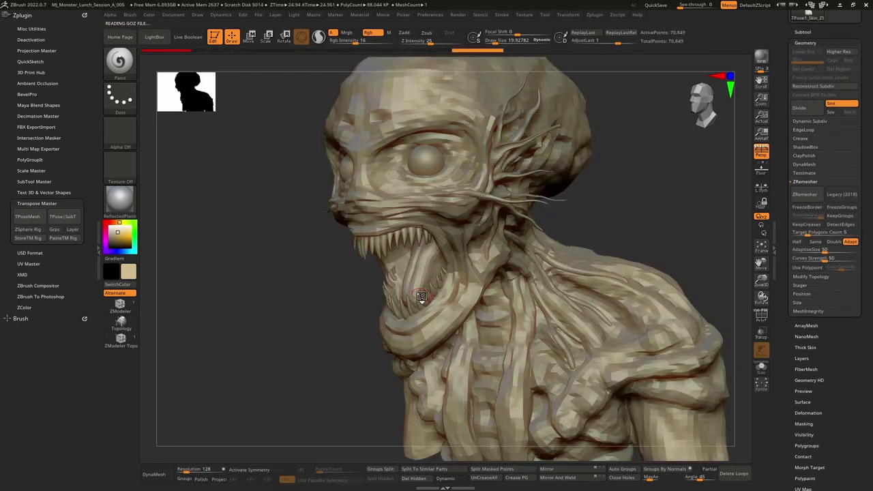
# - Turn off perspective, lasso-mask the head from the side, soften the mask, and invert it to protect the body
pyautogui.moveTo(421, 300); pyautogui.dragTo(508, 318, button='right')
pyautogui.moveTo(469, 276); pyautogui.dragTo(558, 295, button='right')
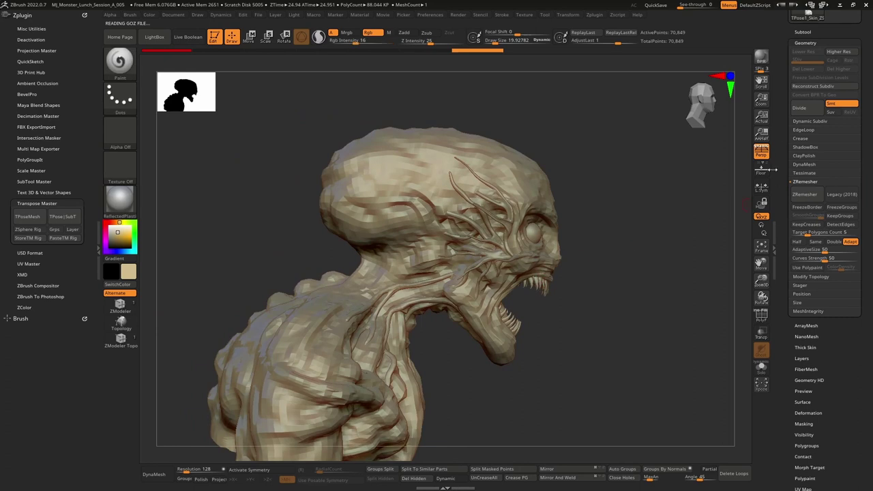
pyautogui.click(762, 152)
pyautogui.press('ctrl')
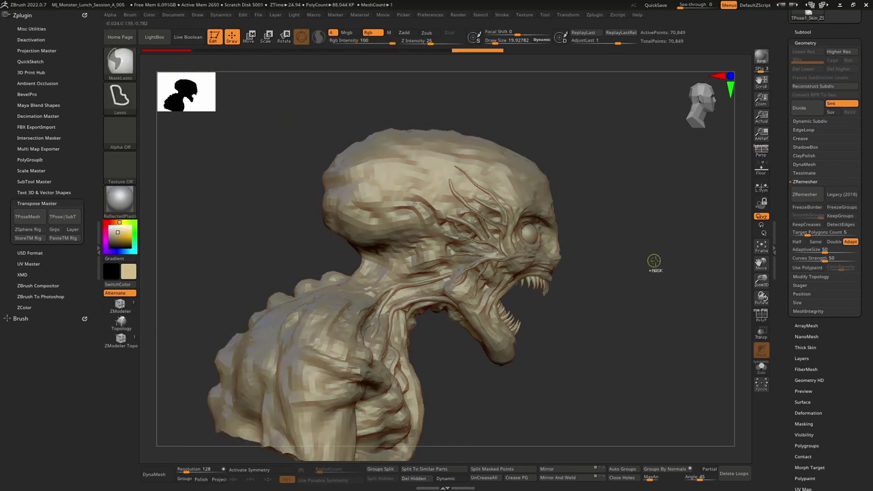
pyautogui.moveTo(653, 260)
pyautogui.keyDown('ctrl'); pyautogui.mouseDown()
pyautogui.moveTo(445, 80)
pyautogui.moveTo(244, 180)
pyautogui.moveTo(316, 249)
pyautogui.moveTo(376, 290)
pyautogui.moveTo(620, 272)
pyautogui.moveTo(641, 402)
pyautogui.mouseUp(); pyautogui.keyUp('ctrl')
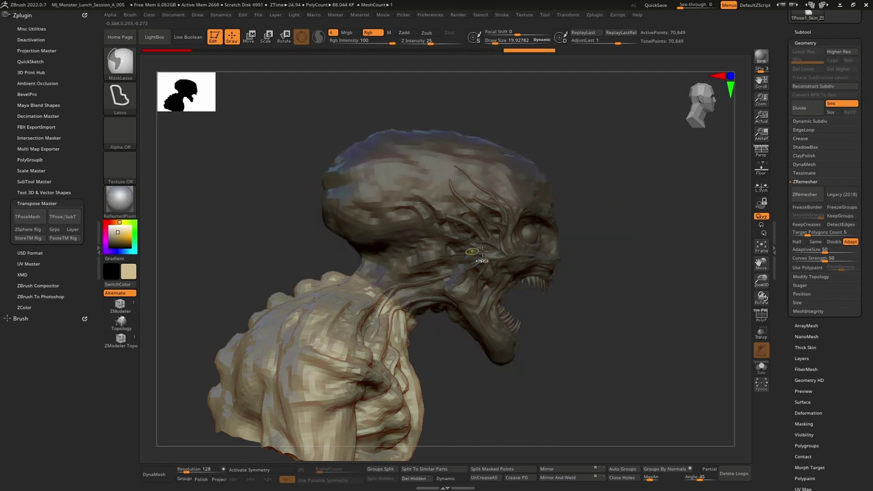
pyautogui.keyDown('ctrl'); pyautogui.click(399, 259); pyautogui.keyUp('ctrl')
pyautogui.moveTo(617, 294); pyautogui.dragTo(679, 277)
pyautogui.press('w')
pyautogui.keyDown('ctrl'); pyautogui.click(637, 302); pyautogui.keyUp('ctrl')
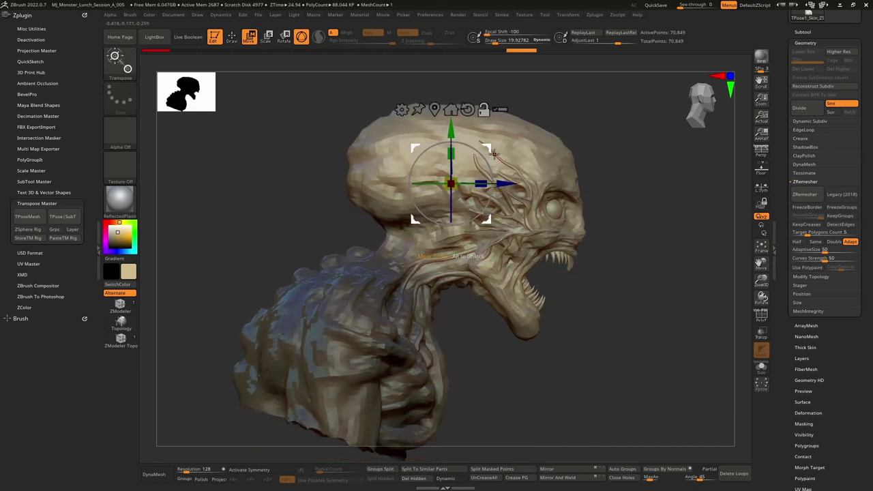
# - Move the transform gizmo to the base of the skull and rotate the unmasked head around it
pyautogui.moveTo(489, 145); pyautogui.dragTo(446, 224)
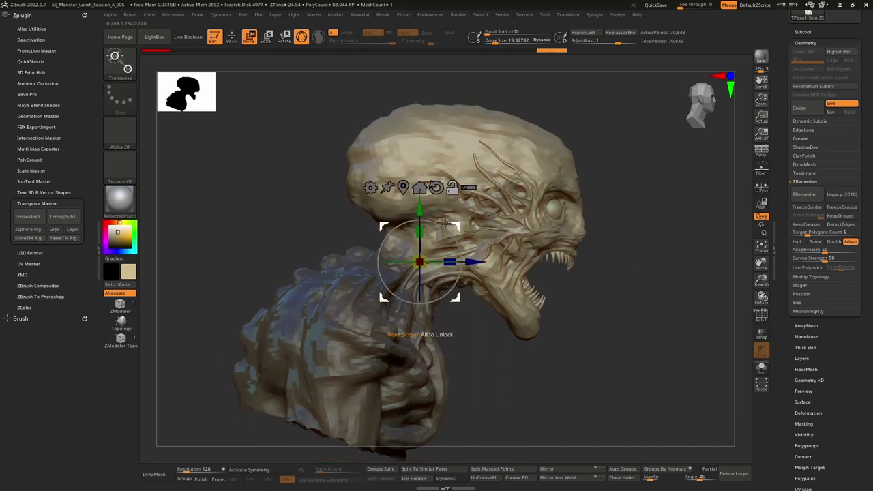
pyautogui.moveTo(627, 283); pyautogui.dragTo(522, 272)
pyautogui.keyDown('alt'); pyautogui.moveTo(587, 266); pyautogui.dragTo(508, 240); pyautogui.keyUp('alt')
pyautogui.moveTo(385, 249); pyautogui.dragTo(536, 250)
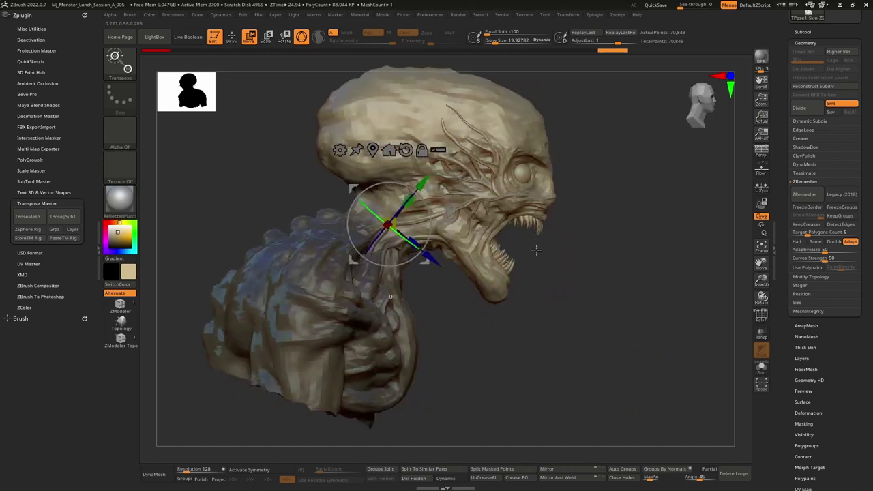
pyautogui.moveTo(537, 250); pyautogui.dragTo(508, 251, button='right')
pyautogui.press('q')
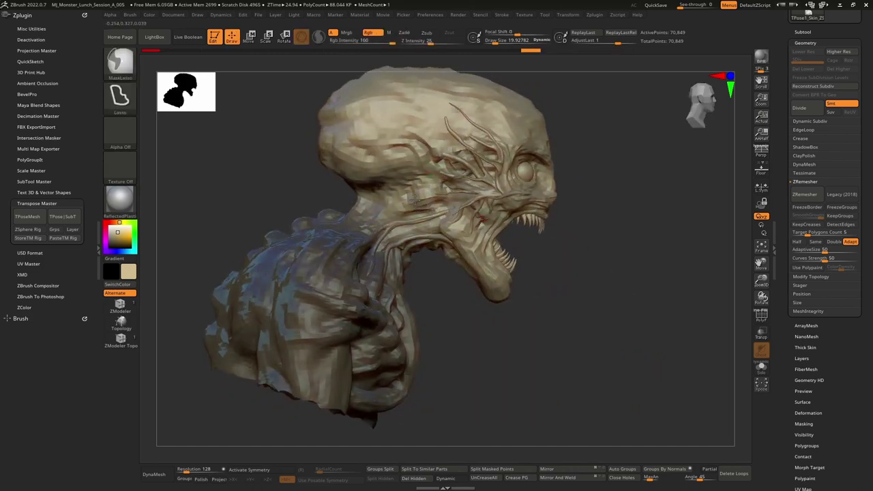
# - Turn and tilt the head sideways from the front to give the bust an asymmetrical pose
pyautogui.press('w')
pyautogui.moveTo(444, 230); pyautogui.dragTo(228, 215, button='right')
pyautogui.moveTo(491, 218); pyautogui.dragTo(437, 218, button='right')
pyautogui.keyDown('ctrl'); pyautogui.moveTo(437, 219); pyautogui.dragTo(508, 222, button='right'); pyautogui.keyUp('ctrl')
pyautogui.moveTo(403, 232)
pyautogui.mouseDown(button='right')
pyautogui.moveTo(458, 241)
pyautogui.moveTo(475, 193)
pyautogui.mouseUp(button='right')
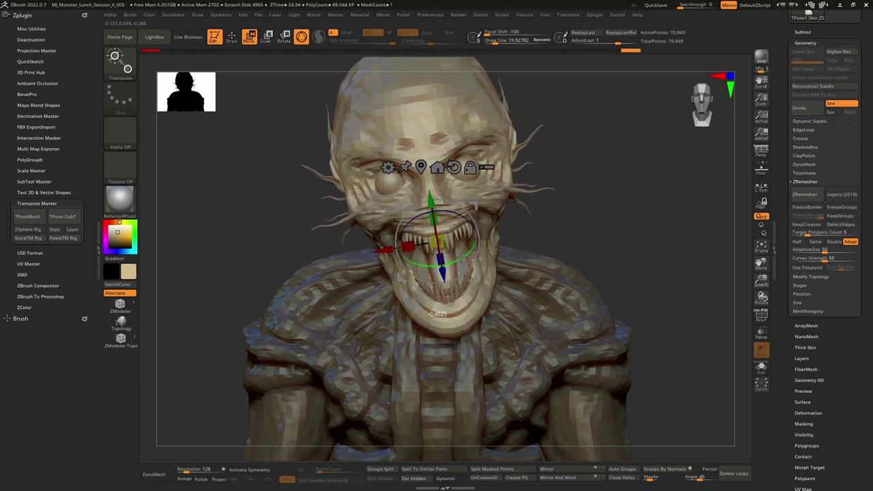
pyautogui.moveTo(467, 254); pyautogui.dragTo(488, 248)
pyautogui.moveTo(488, 248); pyautogui.dragTo(416, 252, button='right')
pyautogui.moveTo(519, 246)
pyautogui.mouseDown()
pyautogui.moveTo(519, 215)
pyautogui.moveTo(524, 243)
pyautogui.moveTo(515, 216)
pyautogui.moveTo(513, 230)
pyautogui.mouseUp()
pyautogui.moveTo(519, 261)
pyautogui.mouseDown(button='right')
pyautogui.moveTo(452, 263)
pyautogui.moveTo(495, 266)
pyautogui.moveTo(567, 292)
pyautogui.moveTo(545, 249)
pyautogui.moveTo(584, 193)
pyautogui.moveTo(567, 235)
pyautogui.moveTo(621, 277)
pyautogui.mouseUp(button='right')
# - Clear the body mask, lasso-mask the lower jaw from the side, and invert the mask to free only the jaw
pyautogui.press('q')
pyautogui.keyDown('ctrl'); pyautogui.moveTo(656, 283); pyautogui.dragTo(626, 245); pyautogui.keyUp('ctrl')
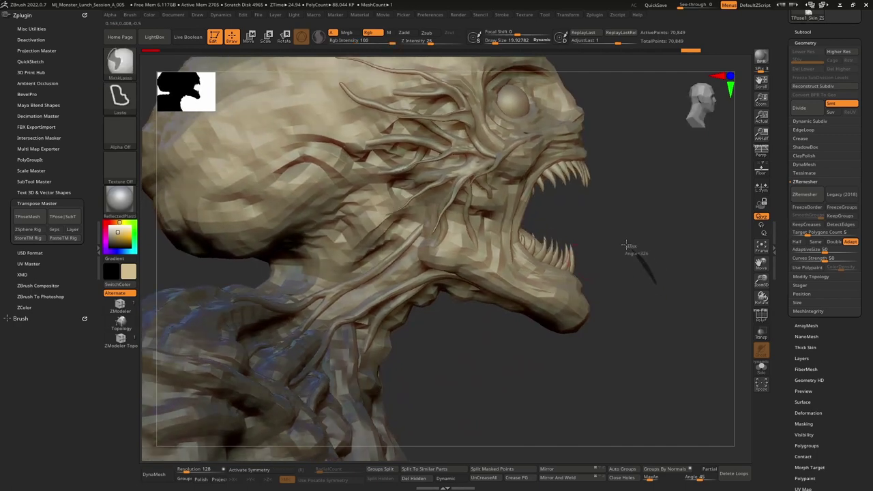
pyautogui.keyDown('ctrl'); pyautogui.moveTo(418, 237); pyautogui.dragTo(641, 354); pyautogui.keyUp('ctrl')
pyautogui.keyDown('ctrl'); pyautogui.click(590, 365); pyautogui.keyUp('ctrl')
pyautogui.moveTo(623, 300)
pyautogui.mouseDown(button='right')
pyautogui.moveTo(543, 298)
pyautogui.moveTo(627, 307)
pyautogui.moveTo(540, 249)
pyautogui.moveTo(515, 308)
pyautogui.moveTo(514, 334)
pyautogui.mouseUp(button='right')
pyautogui.moveTo(515, 334)
pyautogui.keyDown('ctrl'); pyautogui.mouseDown()
pyautogui.moveTo(515, 346)
pyautogui.moveTo(528, 341)
pyautogui.mouseUp(); pyautogui.keyUp('ctrl')
pyautogui.moveTo(645, 231)
pyautogui.keyDown('ctrl'); pyautogui.mouseDown()
pyautogui.moveTo(501, 145)
pyautogui.moveTo(399, 225)
pyautogui.mouseUp(); pyautogui.keyUp('ctrl')
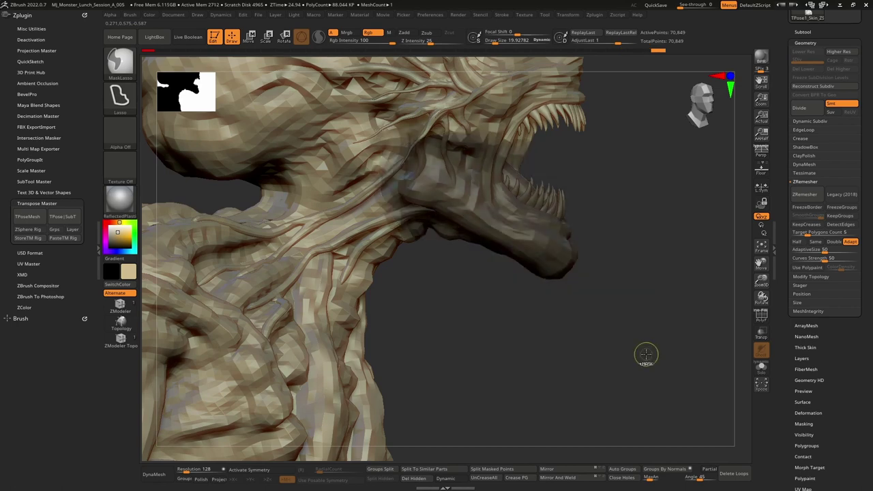
pyautogui.keyDown('ctrl'); pyautogui.click(546, 347); pyautogui.keyUp('ctrl')
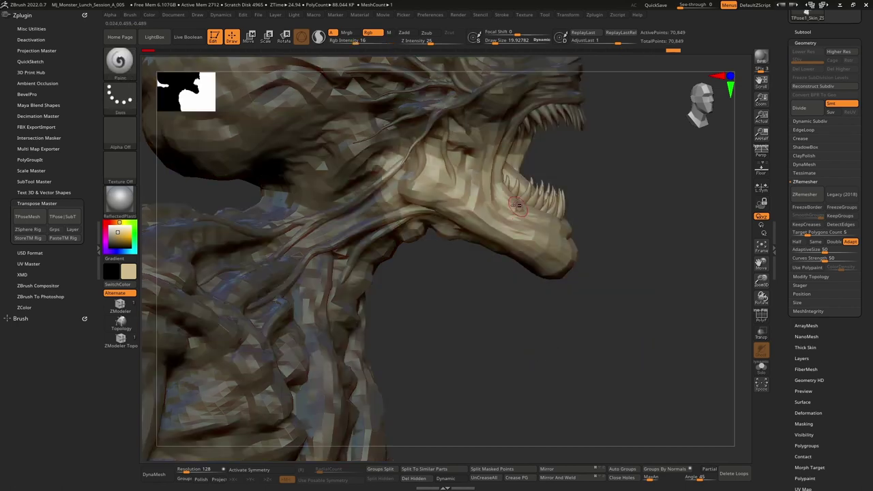
# - Place the transform gizmo at the jaw hinge from the side and centre it on the jaw from the front
pyautogui.press('w')
pyautogui.click(482, 199)
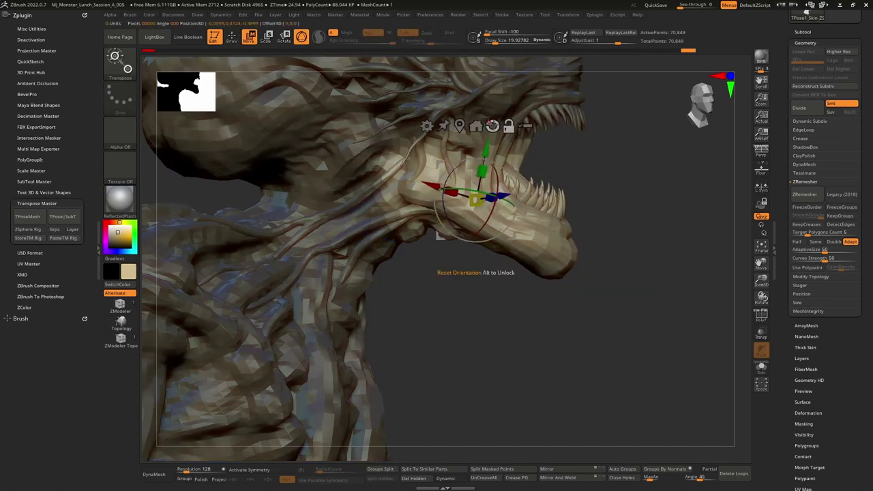
pyautogui.moveTo(481, 142); pyautogui.dragTo(509, 181, button='right')
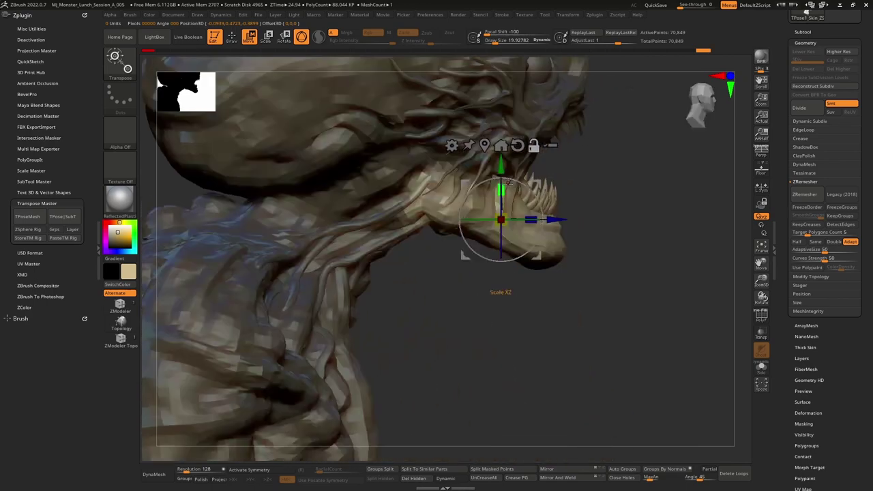
pyautogui.moveTo(537, 185); pyautogui.dragTo(504, 167)
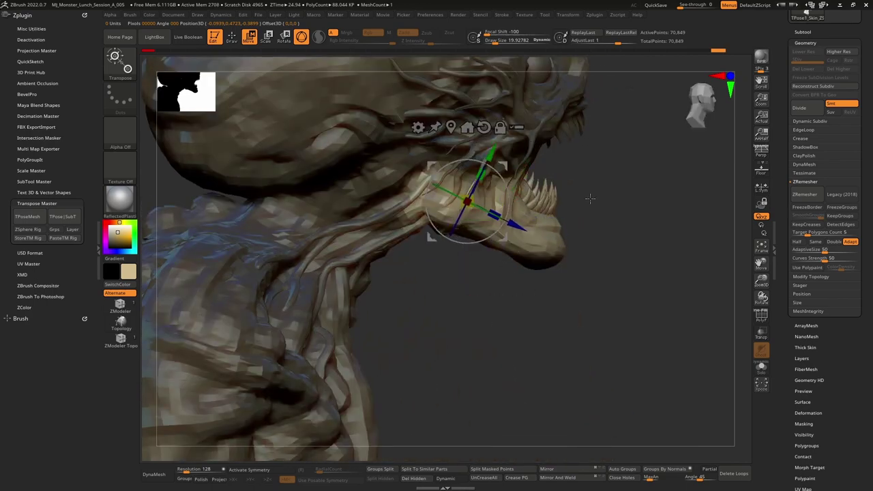
pyautogui.moveTo(573, 179); pyautogui.dragTo(516, 178, button='right')
pyautogui.moveTo(517, 178); pyautogui.dragTo(530, 144)
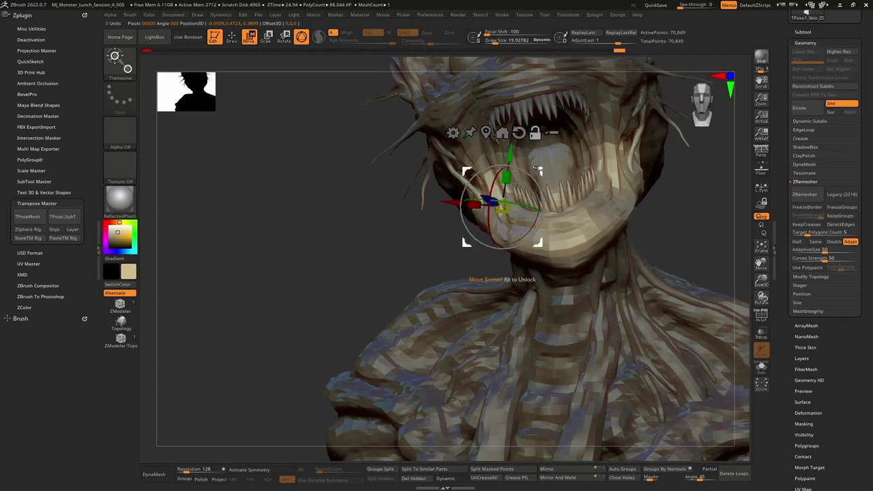
pyautogui.moveTo(525, 204); pyautogui.dragTo(593, 159)
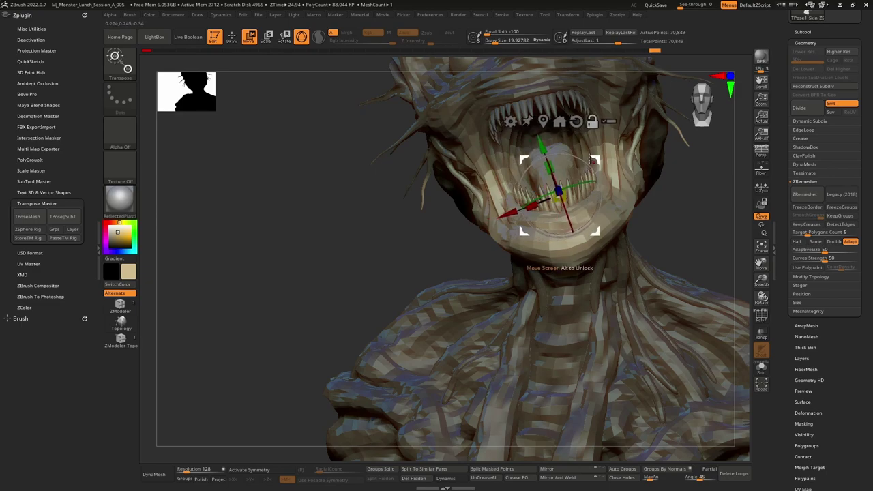
# - Tilt the lower jaw sideways by about 6 degrees from the front and rotate it about 11 degrees around its X axis
pyautogui.moveTo(547, 171); pyautogui.dragTo(537, 184, button='right')
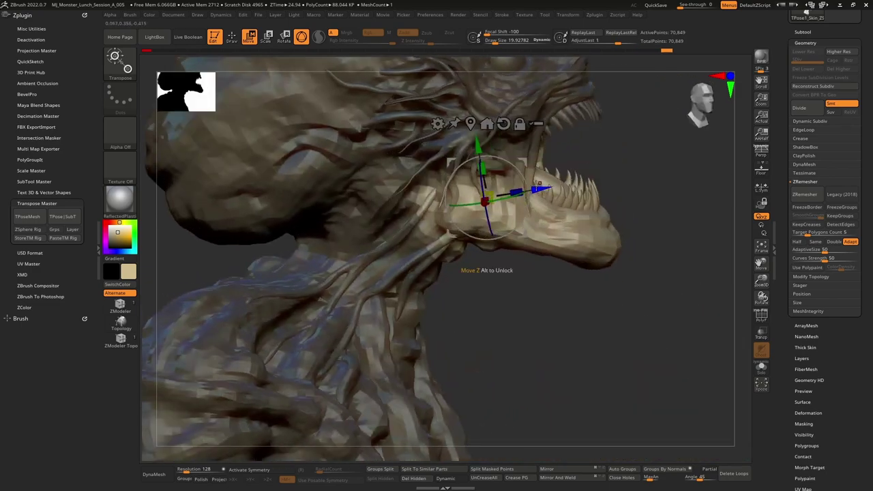
pyautogui.moveTo(523, 161); pyautogui.dragTo(531, 170)
pyautogui.moveTo(531, 171); pyautogui.dragTo(484, 236, button='right')
pyautogui.moveTo(486, 216); pyautogui.dragTo(490, 217)
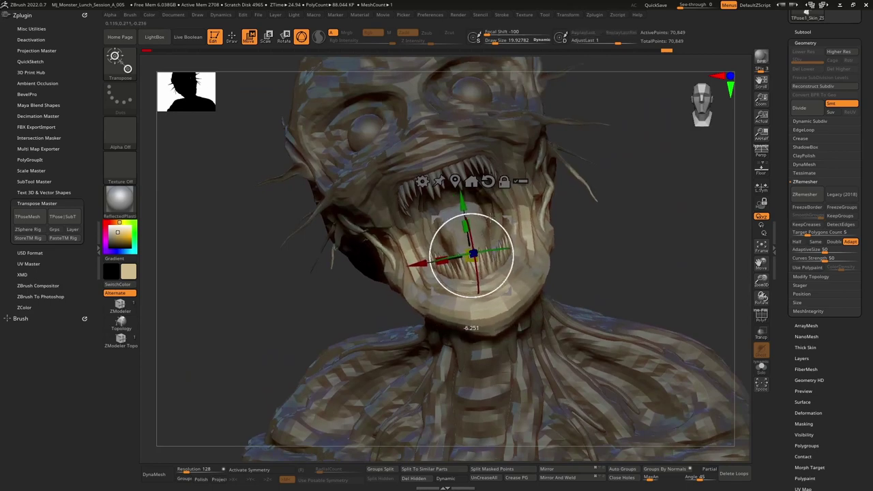
pyautogui.moveTo(495, 224)
pyautogui.mouseDown(button='right')
pyautogui.moveTo(529, 224)
pyautogui.moveTo(509, 229)
pyautogui.mouseUp(button='right')
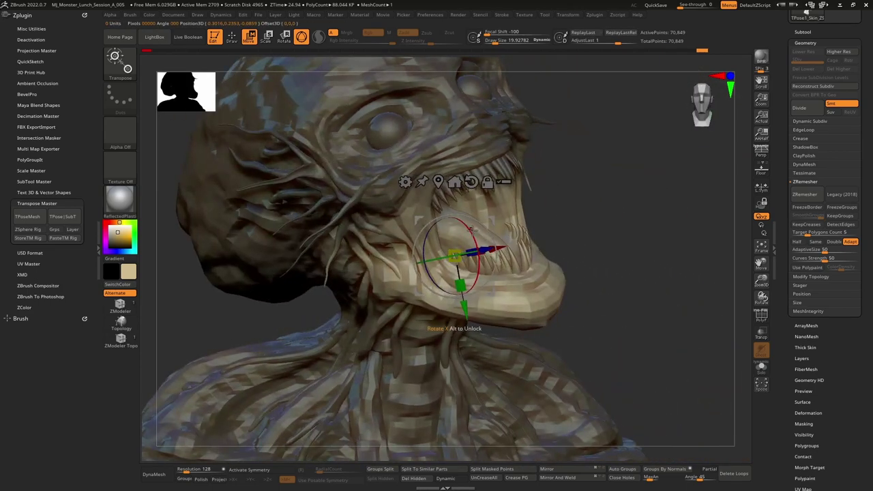
pyautogui.moveTo(472, 229); pyautogui.dragTo(472, 243)
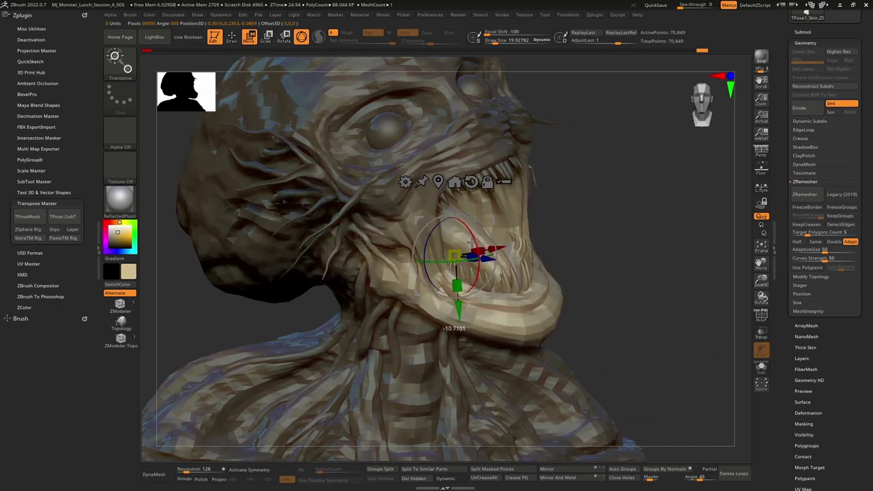
# - Reposition the gizmo near the jaw hinge from the side and scale the lower jaw down slightly
pyautogui.moveTo(484, 244); pyautogui.dragTo(522, 236, button='right')
pyautogui.moveTo(466, 230)
pyautogui.keyDown('alt'); pyautogui.mouseDown(button='right')
pyautogui.moveTo(488, 205)
pyautogui.moveTo(478, 207)
pyautogui.mouseUp(button='right'); pyautogui.keyUp('alt')
pyautogui.press('q')
pyautogui.press('w')
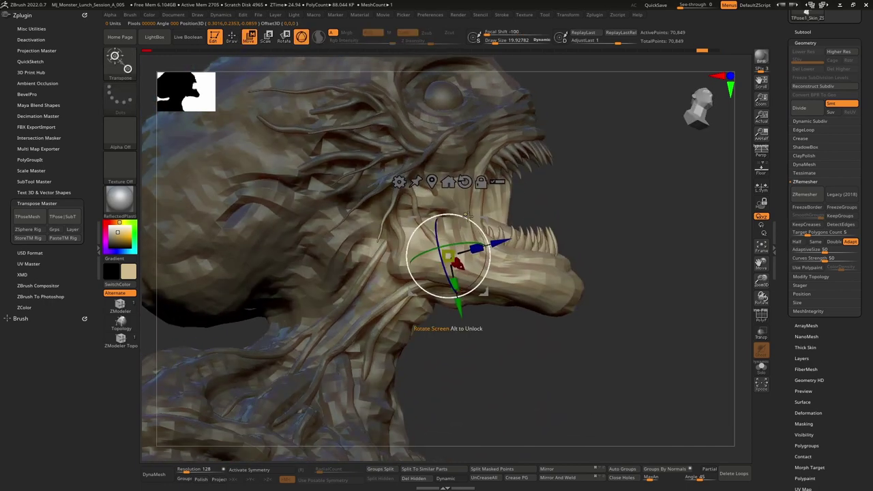
pyautogui.moveTo(472, 207); pyautogui.dragTo(485, 220)
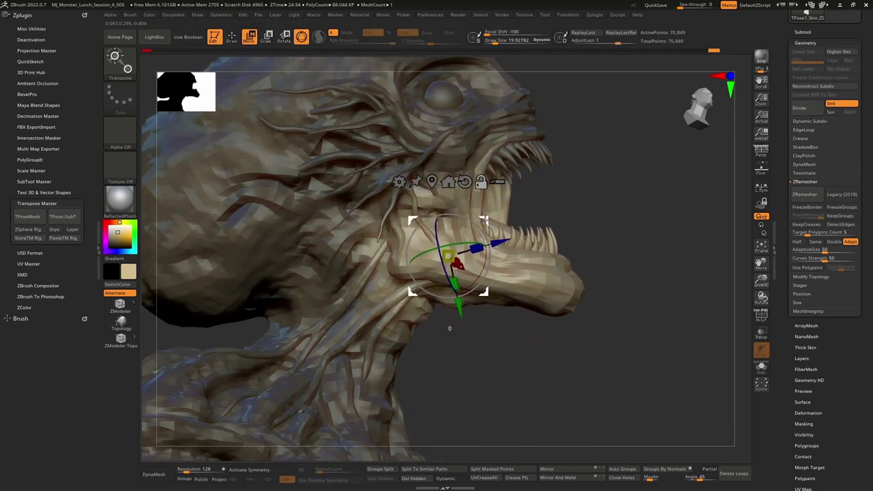
pyautogui.moveTo(451, 176); pyautogui.dragTo(452, 173)
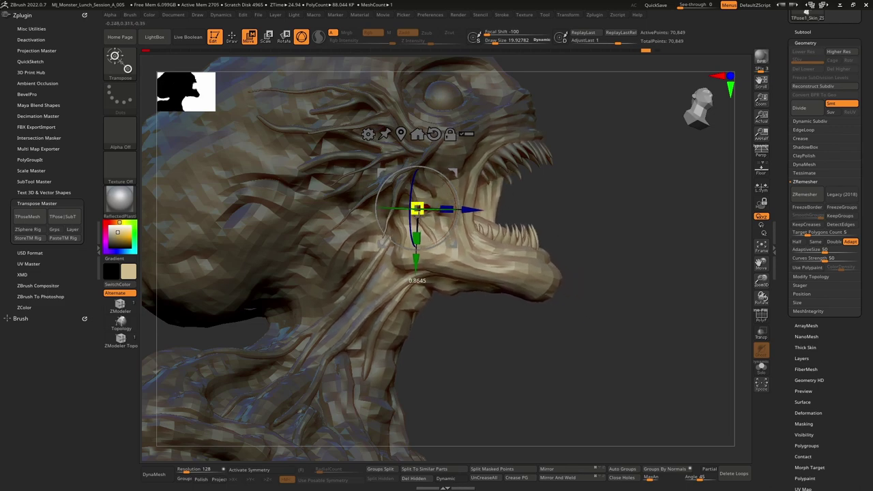
pyautogui.moveTo(525, 215); pyautogui.dragTo(496, 255)
pyautogui.moveTo(496, 256); pyautogui.dragTo(524, 270, button='right')
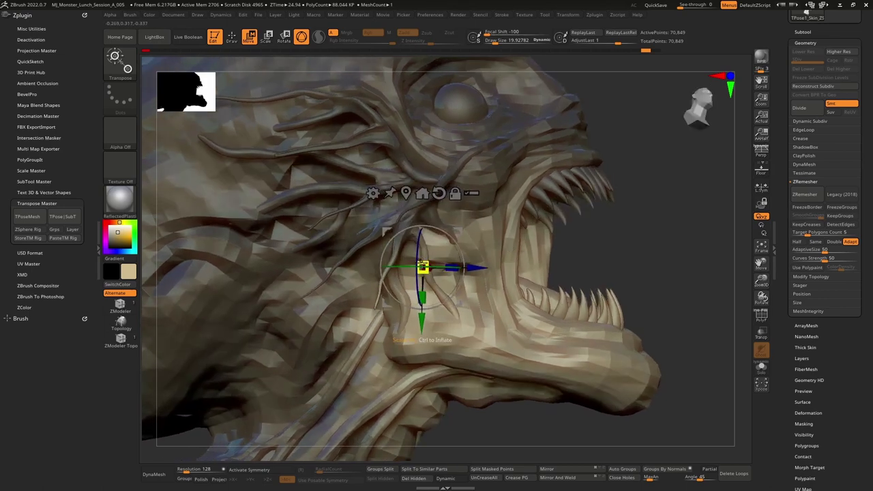
pyautogui.moveTo(424, 266); pyautogui.dragTo(424, 270)
# - Fine-tune the lower jaw's sideways rotation from the front by about 3 degrees
pyautogui.moveTo(451, 267); pyautogui.dragTo(425, 263, button='right')
pyautogui.moveTo(424, 261); pyautogui.dragTo(501, 250)
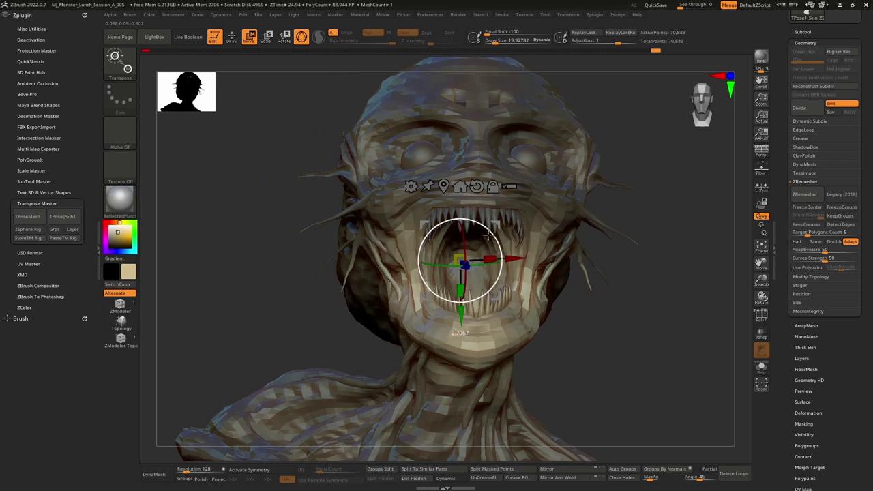
pyautogui.moveTo(493, 237); pyautogui.dragTo(495, 234)
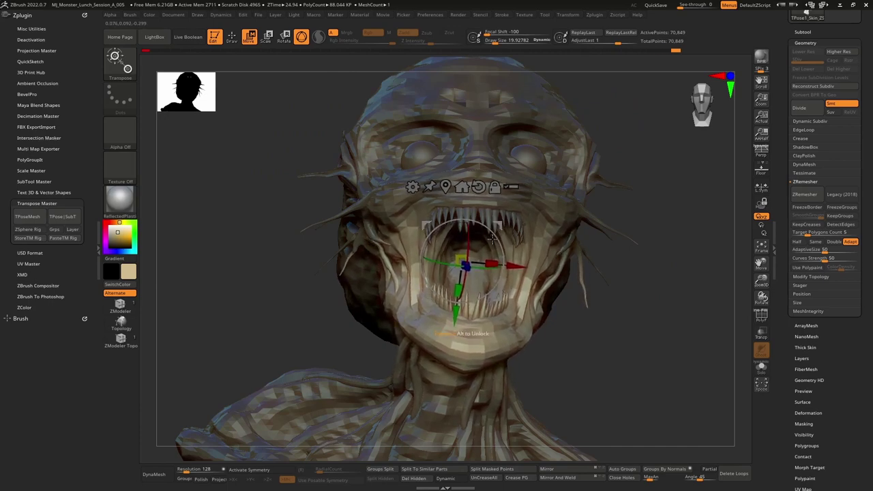
pyautogui.moveTo(493, 238)
pyautogui.mouseDown(button='right')
pyautogui.moveTo(535, 239)
pyautogui.moveTo(499, 239)
pyautogui.mouseUp(button='right')
# - Clear the jaw mask, lasso-mask the torso from the side, and invert it to protect the head
pyautogui.press('q')
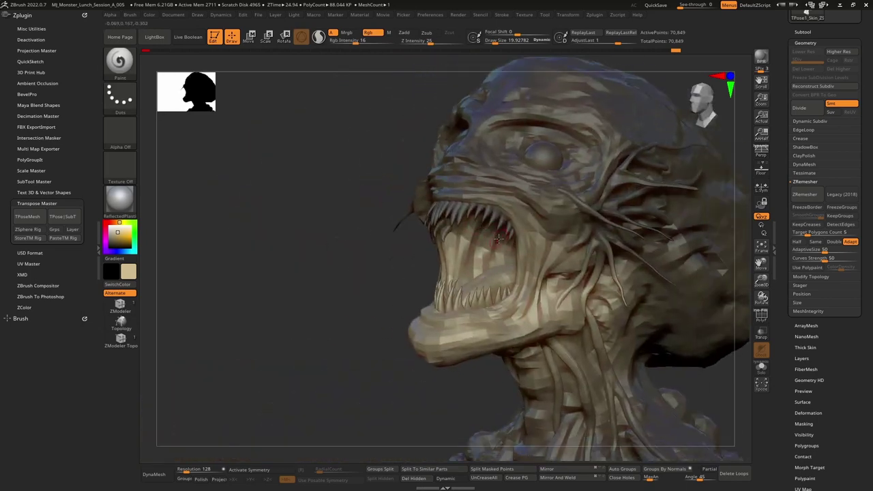
pyautogui.moveTo(499, 238); pyautogui.dragTo(504, 218)
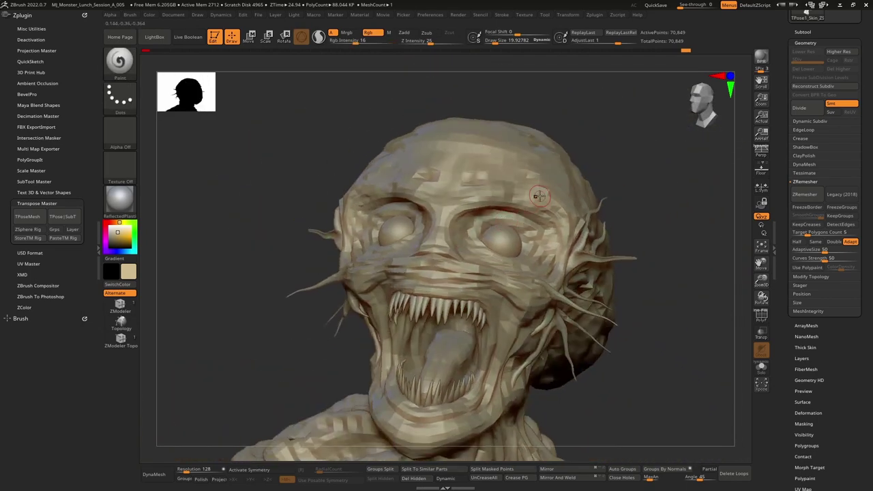
pyautogui.moveTo(564, 314)
pyautogui.mouseDown()
pyautogui.moveTo(527, 239)
pyautogui.moveTo(563, 249)
pyautogui.moveTo(532, 257)
pyautogui.moveTo(614, 256)
pyautogui.mouseUp()
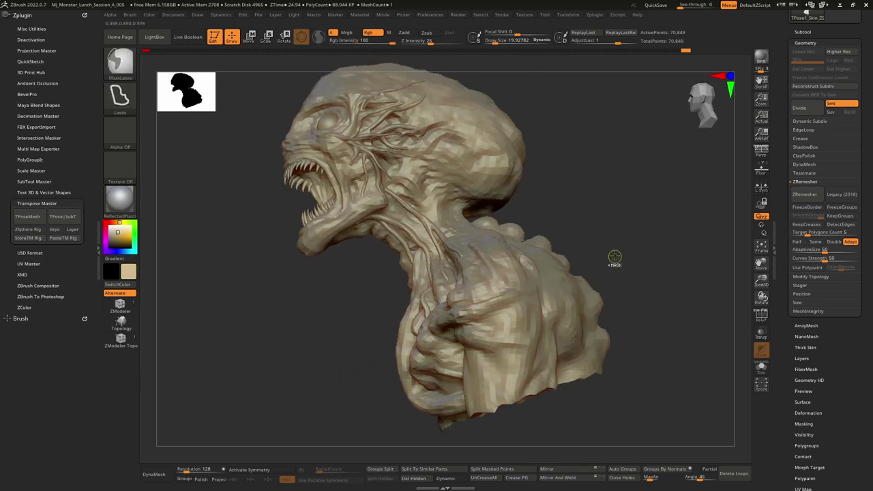
pyautogui.moveTo(560, 210)
pyautogui.keyDown('ctrl'); pyautogui.mouseDown()
pyautogui.moveTo(483, 211)
pyautogui.moveTo(332, 344)
pyautogui.moveTo(605, 287)
pyautogui.moveTo(520, 318)
pyautogui.moveTo(507, 294)
pyautogui.mouseUp(); pyautogui.keyUp('ctrl')
pyautogui.keyDown('ctrl'); pyautogui.click(610, 211); pyautogui.keyUp('ctrl')
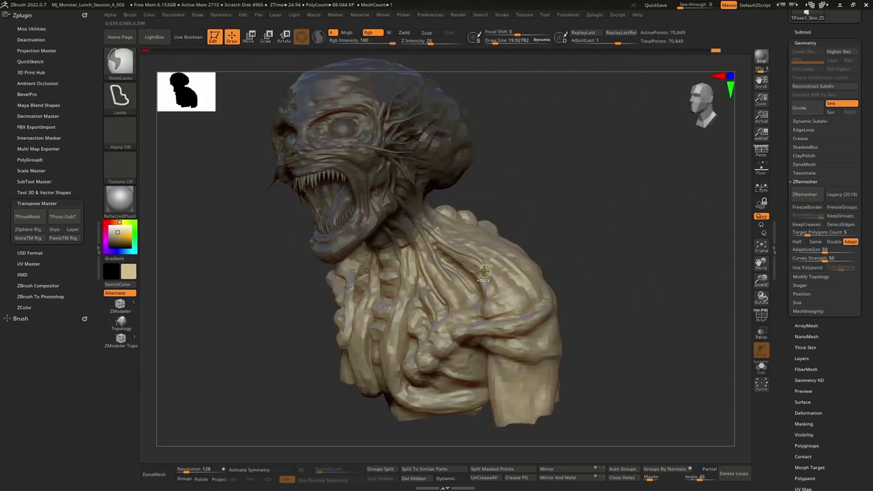
# - Place the transform gizmo on the middle of the chest and tilt the unmasked torso from the front
pyautogui.keyDown('shift'); pyautogui.moveTo(487, 289); pyautogui.dragTo(430, 299, button='right'); pyautogui.keyUp('shift')
pyautogui.press('w')
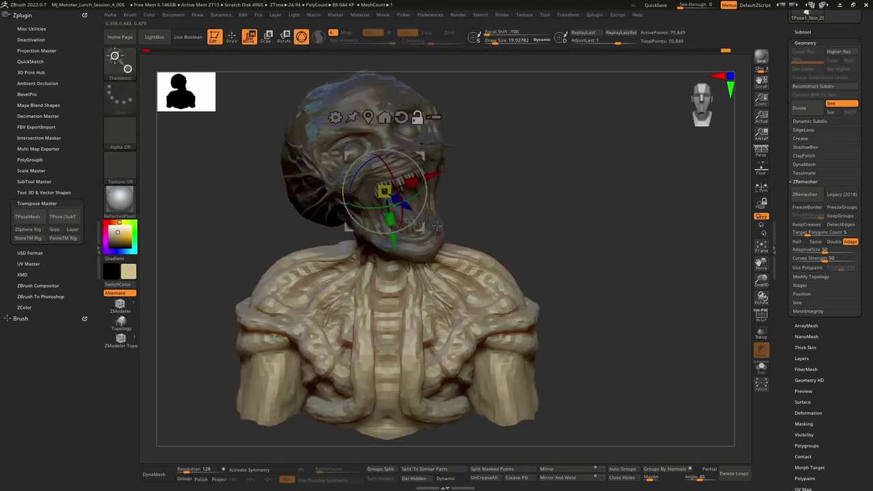
pyautogui.click(387, 316)
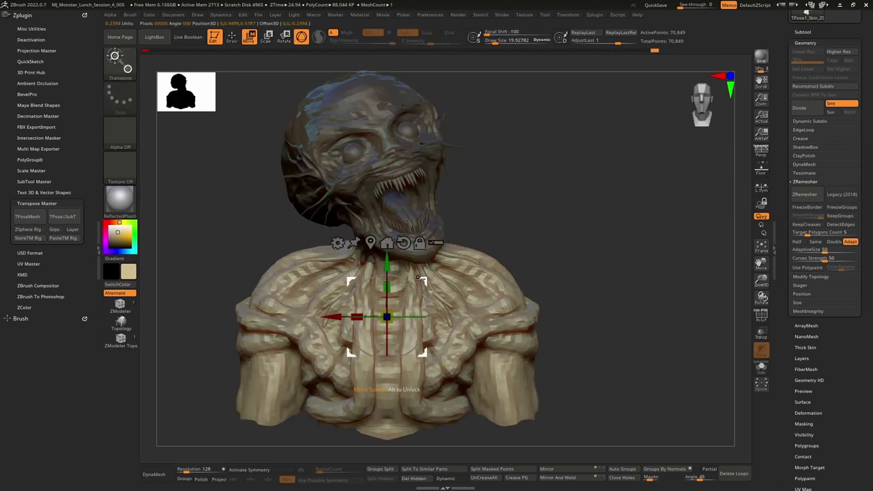
pyautogui.moveTo(412, 286); pyautogui.dragTo(413, 289)
pyautogui.moveTo(413, 286); pyautogui.dragTo(425, 266, button='right')
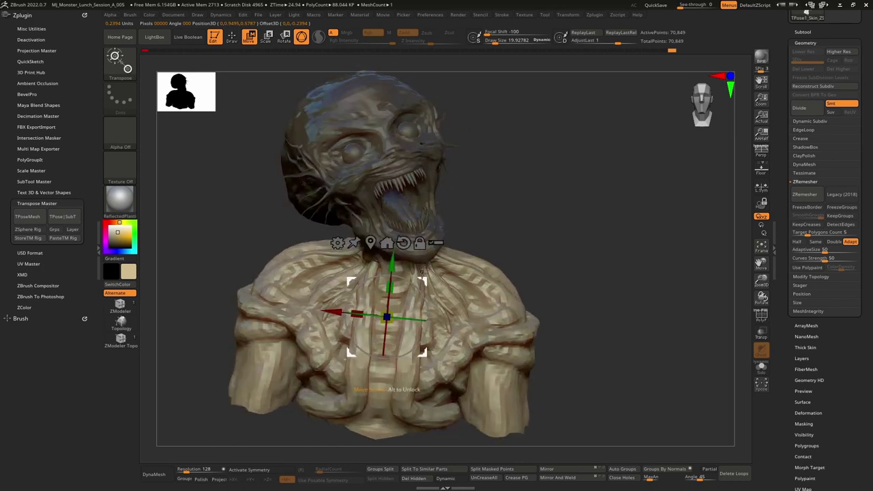
pyautogui.moveTo(422, 278); pyautogui.dragTo(424, 278)
pyautogui.moveTo(470, 276)
pyautogui.mouseDown(button='right')
pyautogui.moveTo(423, 274)
pyautogui.moveTo(484, 274)
pyautogui.mouseUp(button='right')
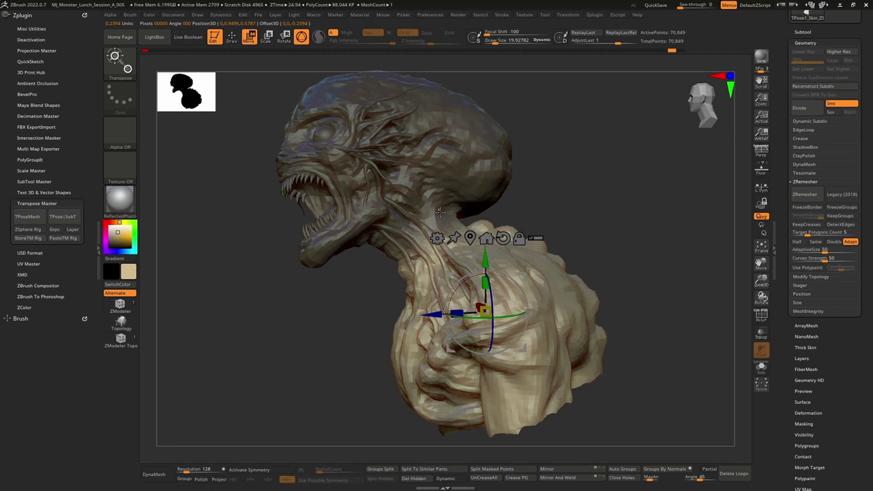
# - Adjust the unmasked torso's rotation from the side to balance it against the tilted head
pyautogui.press('q')
pyautogui.press('w')
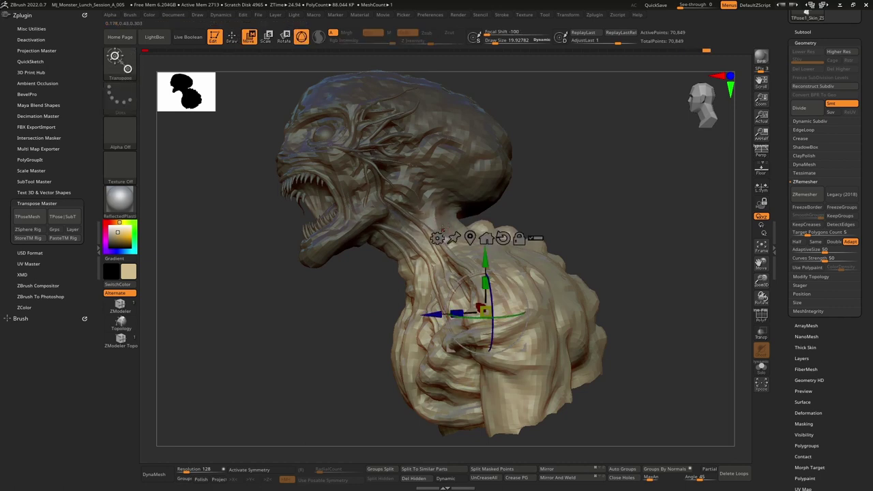
pyautogui.moveTo(482, 274); pyautogui.dragTo(534, 275, button='right')
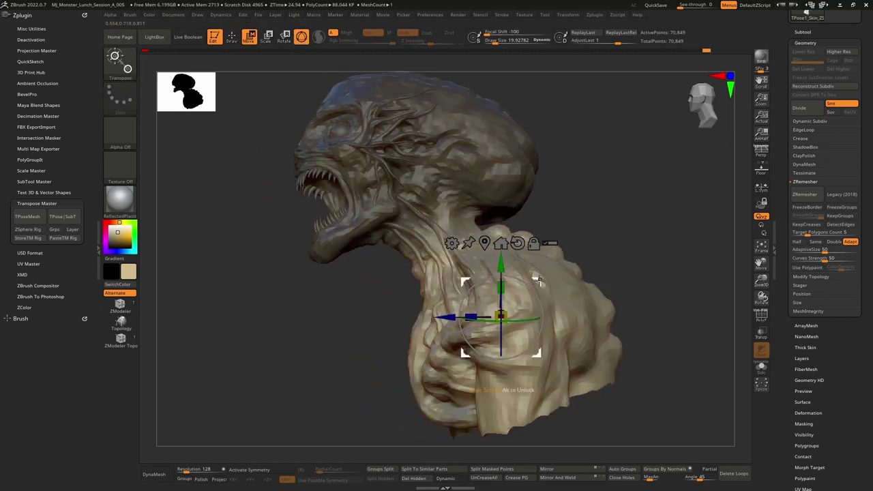
pyautogui.moveTo(529, 284); pyautogui.dragTo(538, 288)
pyautogui.moveTo(561, 280)
pyautogui.mouseDown(button='right')
pyautogui.moveTo(546, 277)
pyautogui.moveTo(584, 282)
pyautogui.moveTo(571, 268)
pyautogui.moveTo(511, 276)
pyautogui.mouseUp(button='right')
pyautogui.press('q')
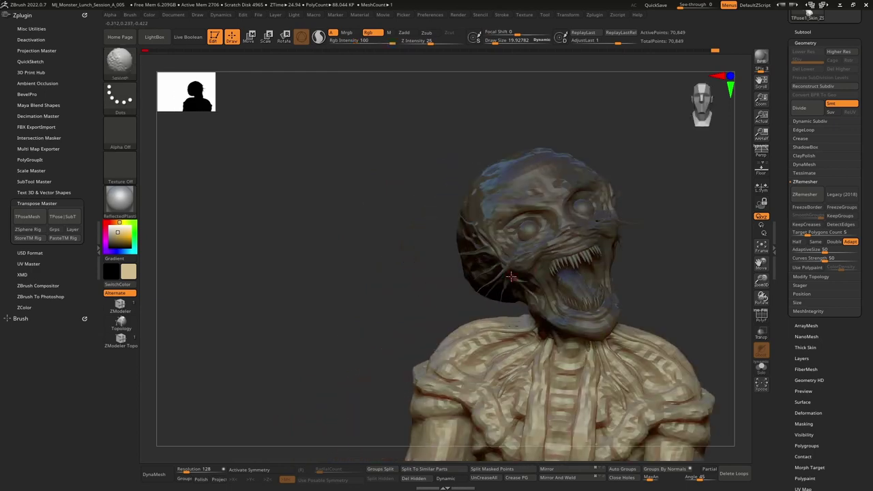
# - Turn perspective back on and clear the head mask
pyautogui.click(761, 153)
pyautogui.moveTo(682, 185)
pyautogui.keyDown('ctrl'); pyautogui.mouseDown(button='right')
pyautogui.moveTo(580, 252)
pyautogui.moveTo(485, 254)
pyautogui.moveTo(511, 331)
pyautogui.moveTo(546, 359)
pyautogui.moveTo(489, 333)
pyautogui.moveTo(433, 345)
pyautogui.moveTo(399, 358)
pyautogui.moveTo(382, 392)
pyautogui.moveTo(421, 392)
pyautogui.moveTo(431, 362)
pyautogui.moveTo(454, 359)
pyautogui.moveTo(434, 355)
pyautogui.moveTo(437, 368)
pyautogui.moveTo(407, 362)
pyautogui.mouseUp(button='right'); pyautogui.keyUp('ctrl')
pyautogui.press('space')
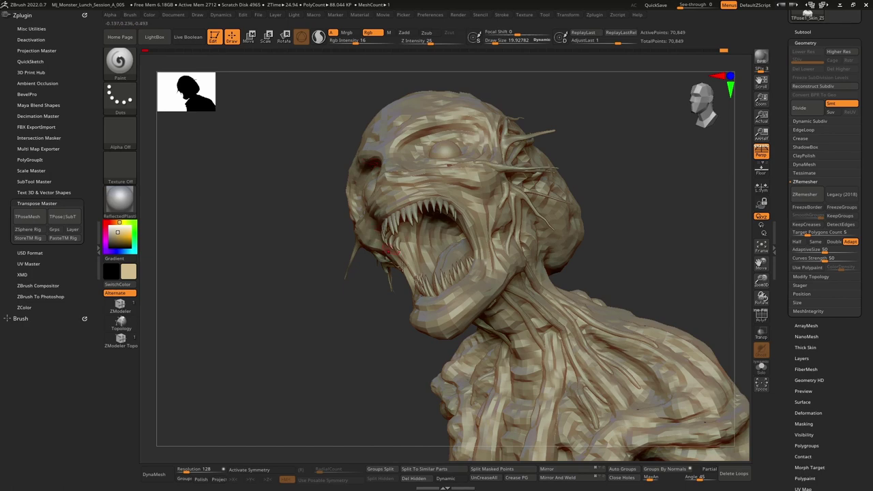
# - Examine the posed head, open jaw, neck and shoulders from both sides and the front
pyautogui.moveTo(387, 251); pyautogui.dragTo(444, 235, button='right')
pyautogui.moveTo(404, 190); pyautogui.dragTo(471, 205, button='right')
pyautogui.moveTo(412, 266)
pyautogui.mouseDown(button='right')
pyautogui.moveTo(450, 271)
pyautogui.moveTo(445, 260)
pyautogui.moveTo(449, 277)
pyautogui.moveTo(465, 271)
pyautogui.moveTo(437, 274)
pyautogui.moveTo(528, 300)
pyautogui.moveTo(498, 308)
pyautogui.moveTo(516, 302)
pyautogui.mouseUp(button='right')
pyautogui.press('space')
pyautogui.moveTo(514, 301); pyautogui.dragTo(522, 290)
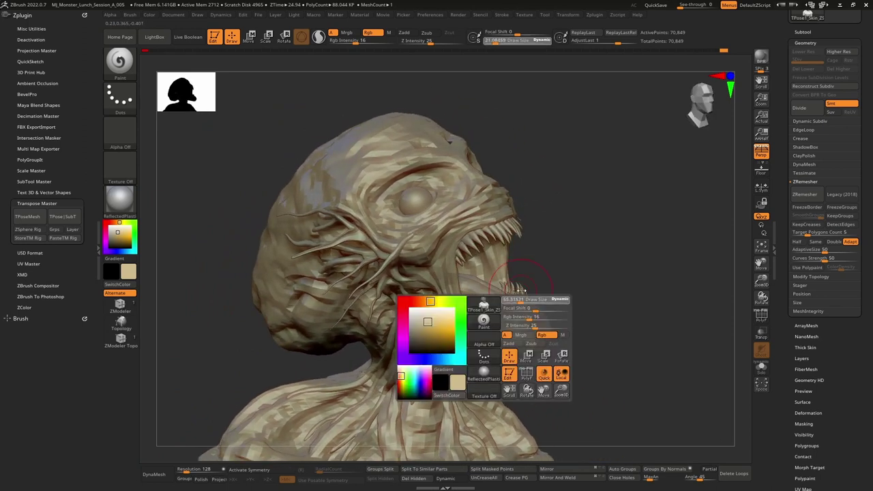
pyautogui.moveTo(527, 288); pyautogui.dragTo(520, 287, button='right')
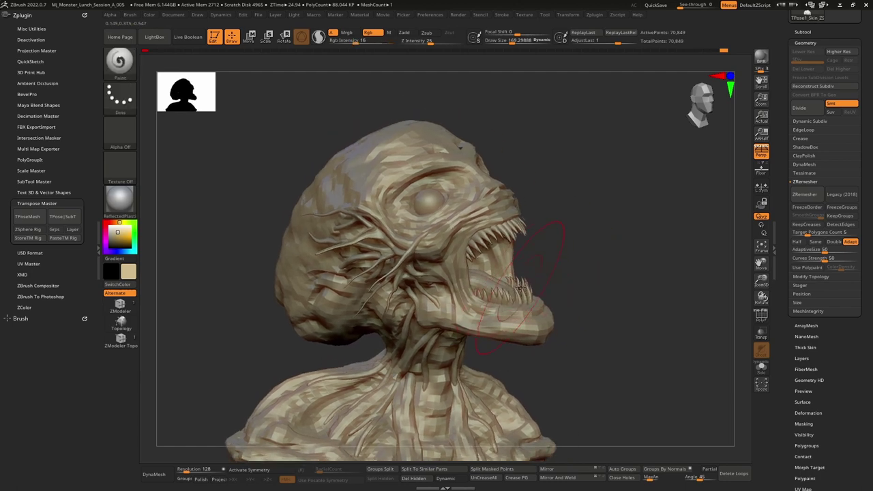
pyautogui.moveTo(522, 285); pyautogui.dragTo(524, 285)
pyautogui.moveTo(524, 285)
pyautogui.keyDown('alt'); pyautogui.mouseDown(button='right')
pyautogui.moveTo(544, 223)
pyautogui.moveTo(551, 244)
pyautogui.moveTo(604, 241)
pyautogui.moveTo(519, 234)
pyautogui.moveTo(545, 259)
pyautogui.moveTo(551, 284)
pyautogui.moveTo(586, 275)
pyautogui.moveTo(563, 276)
pyautogui.mouseUp(button='right'); pyautogui.keyUp('alt')
pyautogui.press('w')
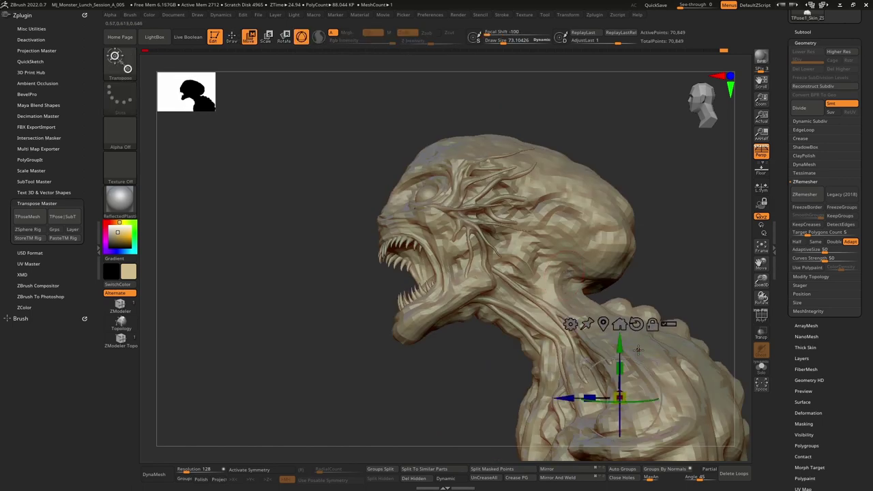
pyautogui.moveTo(638, 358)
pyautogui.mouseDown(button='right')
pyautogui.moveTo(618, 343)
pyautogui.moveTo(632, 344)
pyautogui.moveTo(617, 343)
pyautogui.mouseUp(button='right')
pyautogui.press('q')
pyautogui.moveTo(547, 331)
pyautogui.mouseDown(button='right')
pyautogui.moveTo(587, 303)
pyautogui.moveTo(550, 345)
pyautogui.moveTo(539, 339)
pyautogui.mouseUp(button='right')
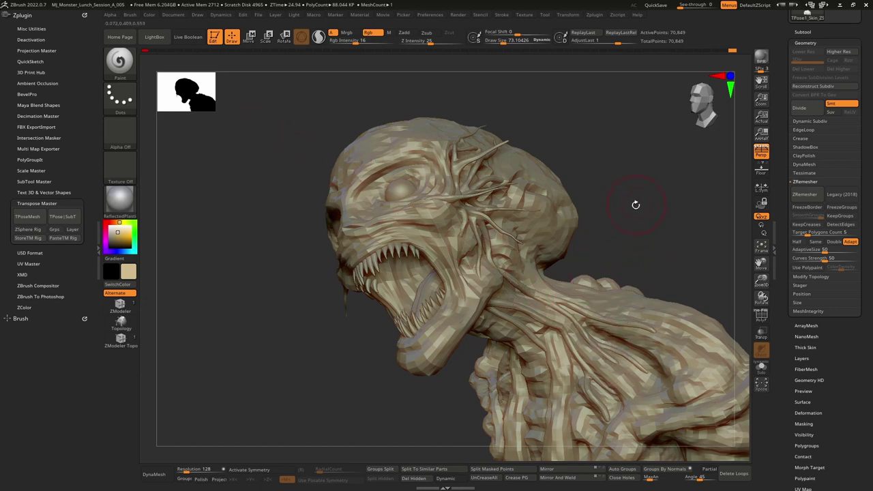
pyautogui.moveTo(626, 212)
pyautogui.mouseDown(button='right')
pyautogui.moveTo(678, 210)
pyautogui.moveTo(643, 211)
pyautogui.moveTo(627, 197)
pyautogui.moveTo(627, 209)
pyautogui.moveTo(637, 191)
pyautogui.moveTo(628, 223)
pyautogui.mouseUp(button='right')
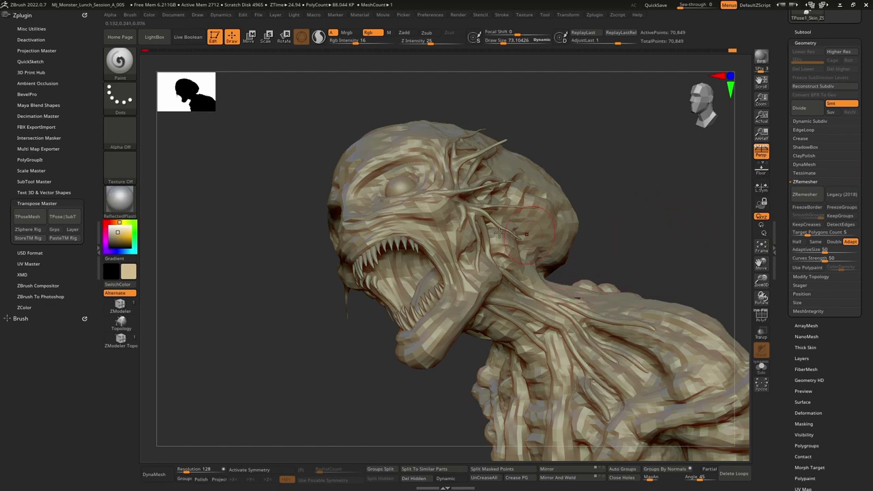
# - Transfer the Transpose Master pose back to the full-resolution subtools and check the posed bust
pyautogui.click(68, 216)
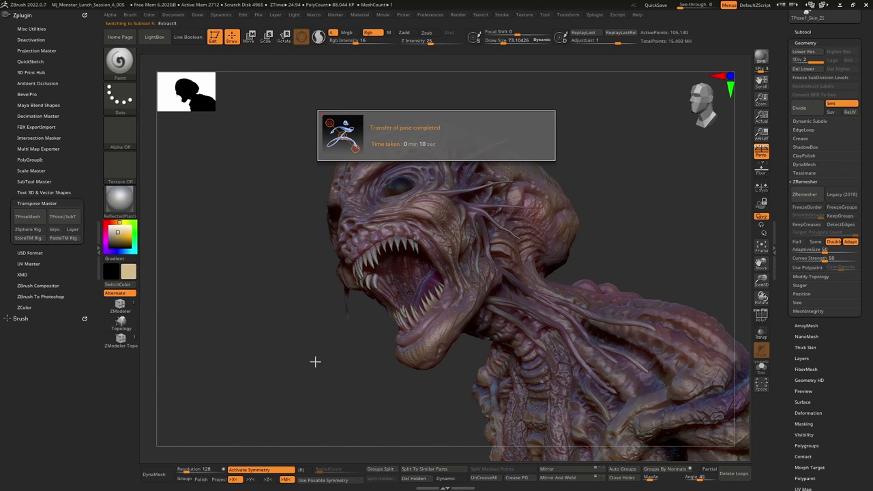
pyautogui.moveTo(305, 348)
pyautogui.mouseDown()
pyautogui.moveTo(320, 367)
pyautogui.moveTo(348, 372)
pyautogui.moveTo(339, 368)
pyautogui.mouseUp()
pyautogui.moveTo(418, 330); pyautogui.dragTo(466, 300, button='right')
# - Try to reshape the brow and muzzle symmetrically with the Move brush at subdivision level 3
pyautogui.keyDown('ctrl'); pyautogui.moveTo(471, 171); pyautogui.dragTo(465, 283, button='right'); pyautogui.keyUp('ctrl')
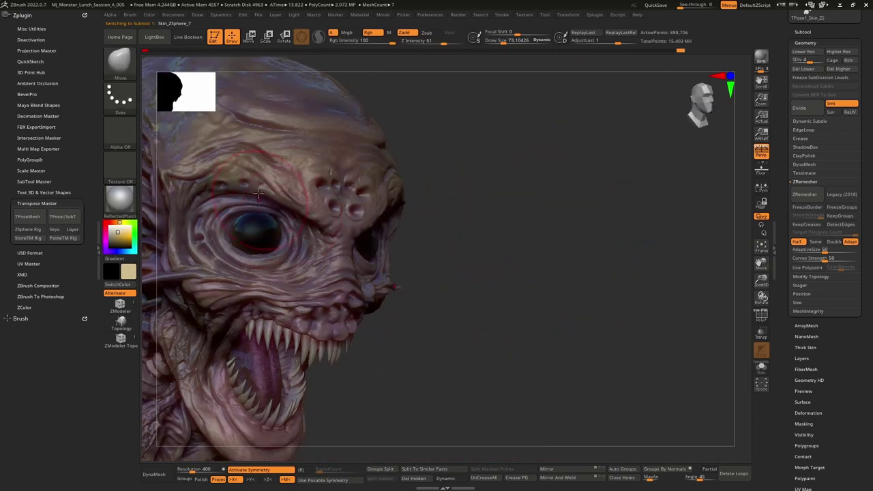
pyautogui.press(']')
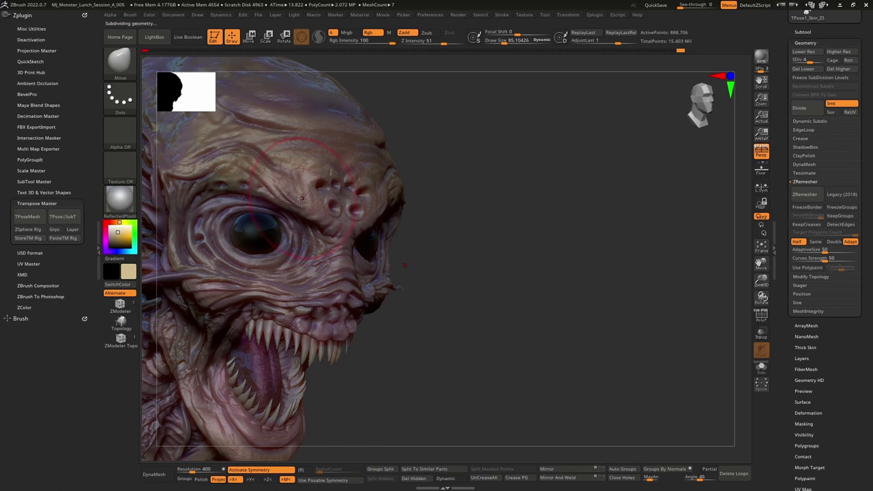
pyautogui.press('space')
pyautogui.hotkey('shift', 'd')
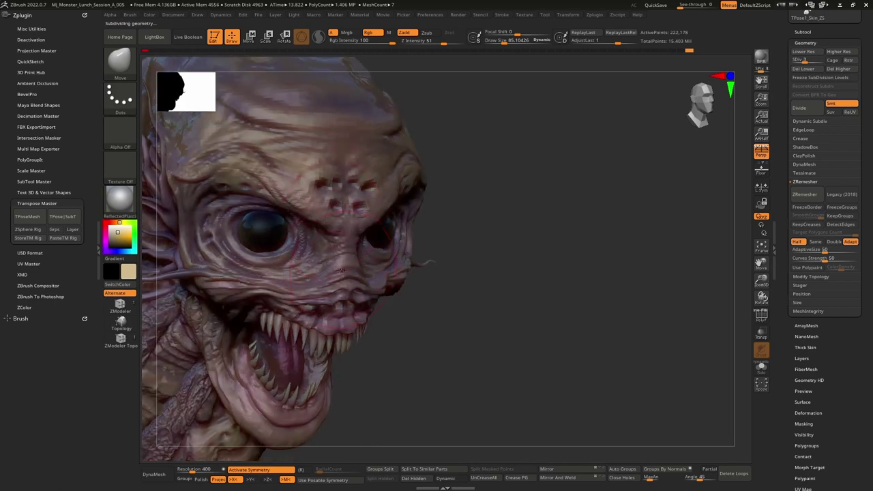
pyautogui.moveTo(340, 290)
pyautogui.mouseDown(button='right')
pyautogui.moveTo(274, 286)
pyautogui.moveTo(274, 294)
pyautogui.moveTo(324, 305)
pyautogui.mouseUp(button='right')
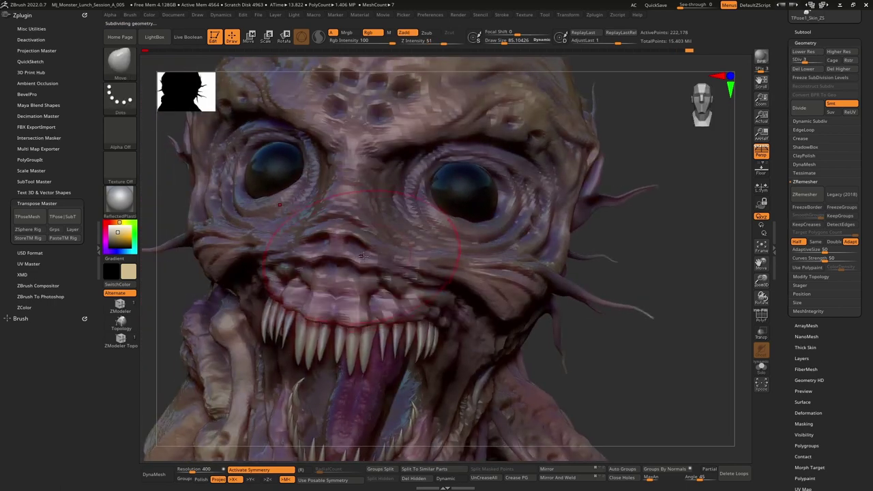
pyautogui.press('space')
pyautogui.moveTo(365, 256); pyautogui.dragTo(368, 261)
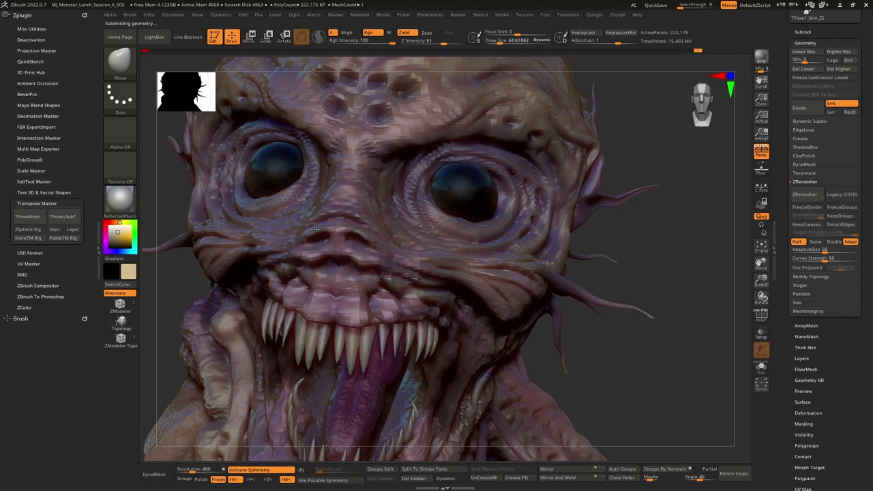
pyautogui.moveTo(437, 264); pyautogui.dragTo(391, 275, button='right')
pyautogui.keyDown('ctrl'); pyautogui.moveTo(454, 299); pyautogui.dragTo(475, 256, button='right'); pyautogui.keyUp('ctrl')
pyautogui.moveTo(475, 257)
pyautogui.keyDown('alt'); pyautogui.mouseDown(button='right')
pyautogui.moveTo(447, 259)
pyautogui.moveTo(440, 275)
pyautogui.mouseUp(button='right'); pyautogui.keyUp('alt')
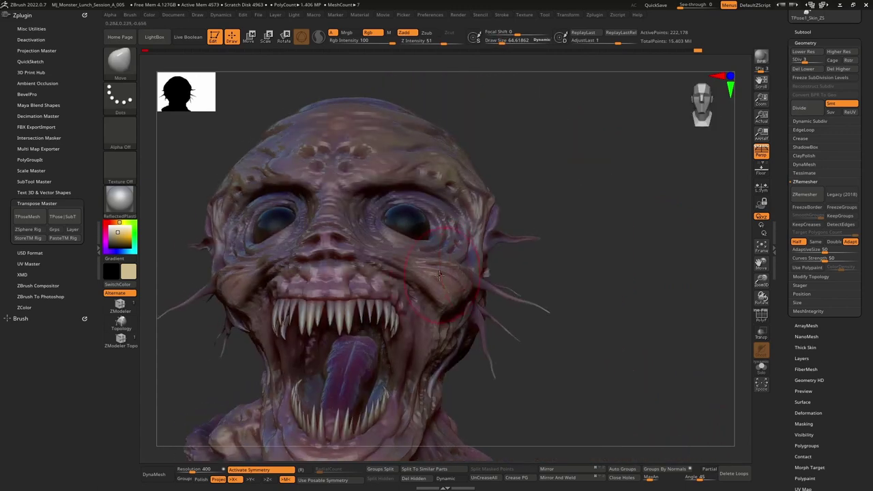
pyautogui.moveTo(393, 294); pyautogui.dragTo(374, 285, button='right')
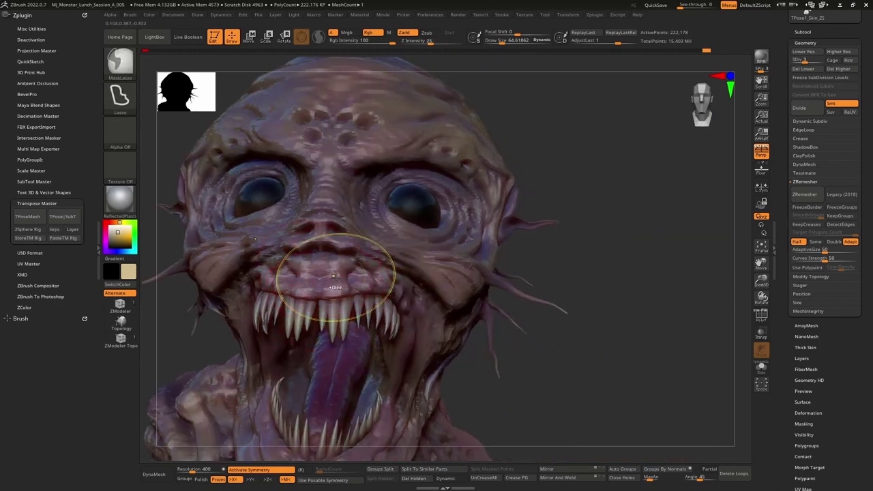
# - Undo the recent symmetrical Move edits on the face
pyautogui.hotkey('ctrl', 'z')
pyautogui.hotkey('ctrl', 'z')
pyautogui.hotkey('ctrl', 'z')
pyautogui.hotkey('ctrl', 'z')
pyautogui.hotkey('ctrl', 'z')
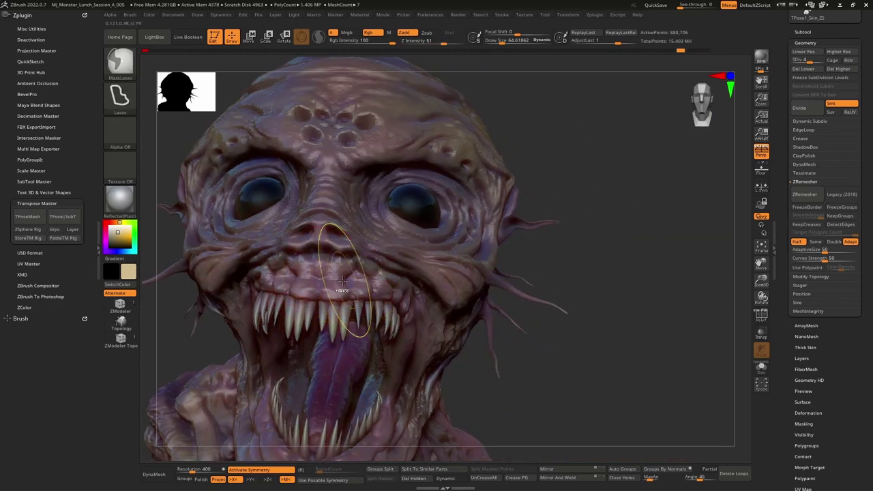
# - Check the skin at subdivision level 1, raise it to level 3, and turn off symmetry
pyautogui.hotkey('shift', 'd')
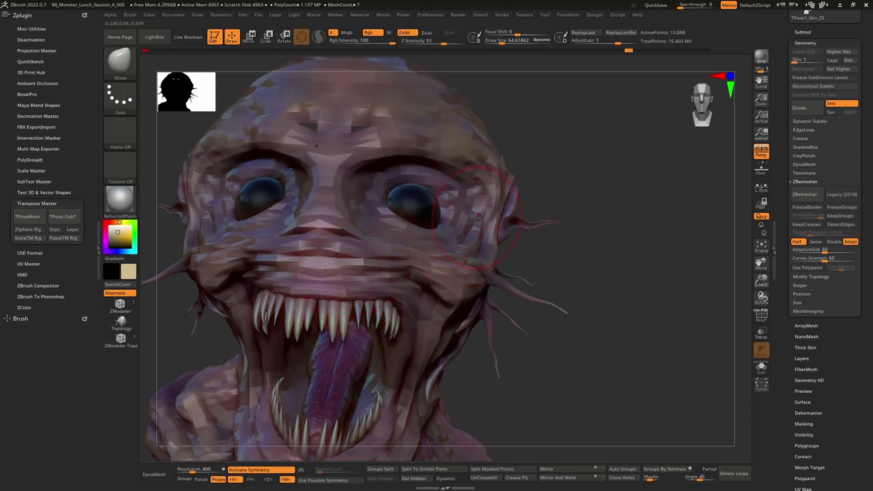
pyautogui.moveTo(476, 217)
pyautogui.mouseDown(button='right')
pyautogui.moveTo(450, 221)
pyautogui.moveTo(468, 232)
pyautogui.mouseUp(button='right')
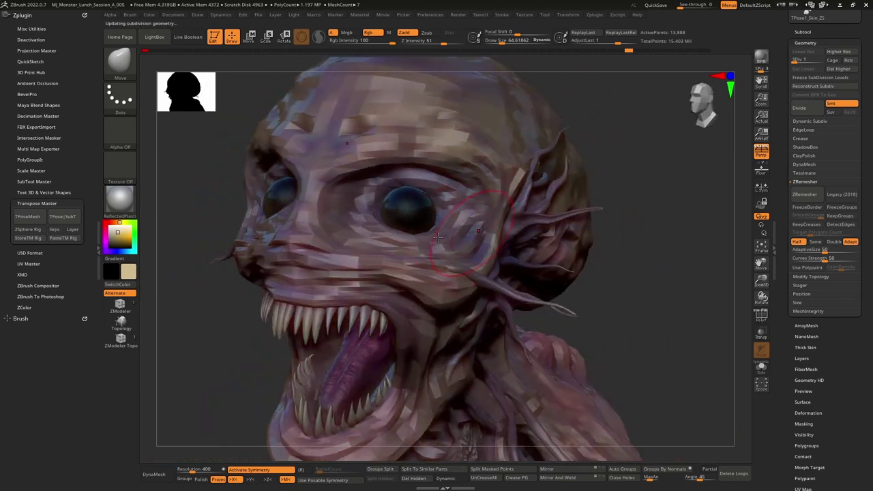
pyautogui.press('d')
pyautogui.press('d')
pyautogui.moveTo(407, 261); pyautogui.dragTo(408, 180, button='right')
pyautogui.press('x')
# - Reshape the brows asymmetrically with the Move brush at subdivision level 2, using draw sizes of about 114 and 69
pyautogui.press('space')
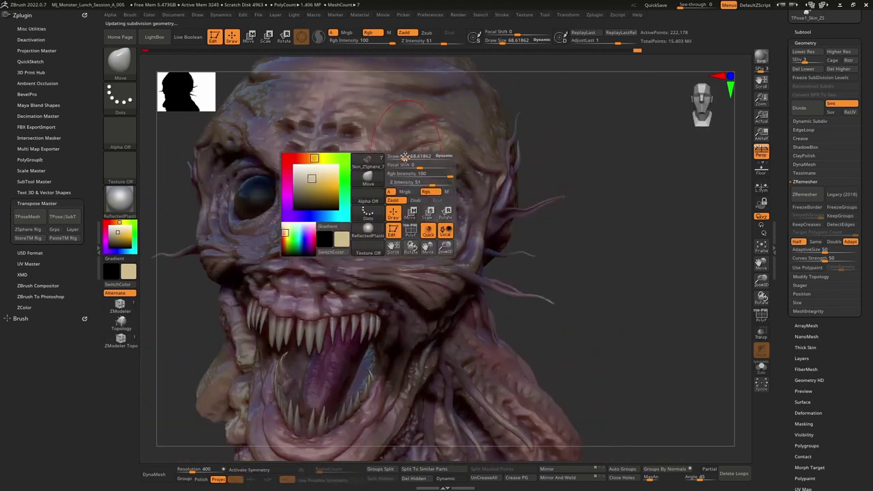
pyautogui.moveTo(405, 157); pyautogui.dragTo(409, 157)
pyautogui.hotkey('shift', 'd')
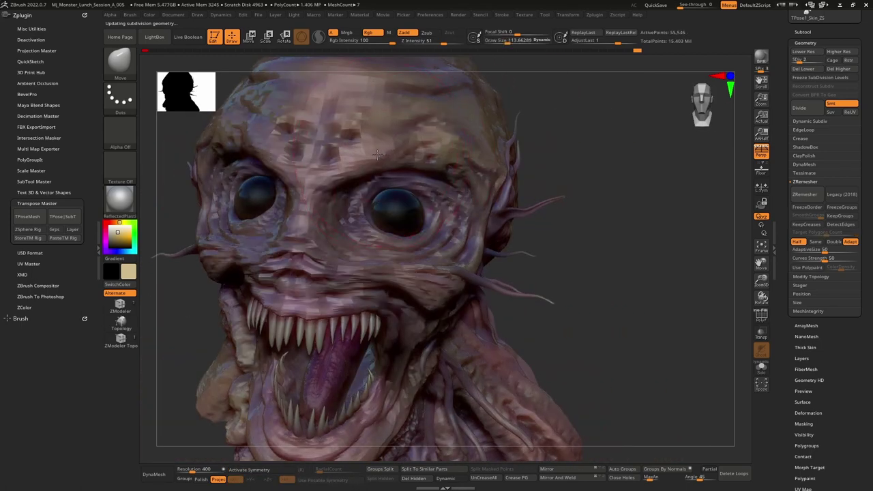
pyautogui.moveTo(433, 209); pyautogui.dragTo(428, 225, button='right')
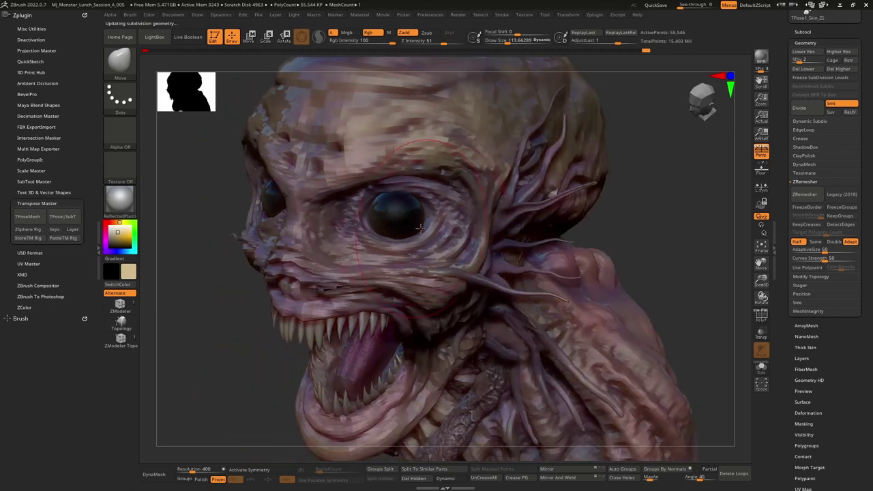
pyautogui.press('space')
pyautogui.moveTo(422, 227); pyautogui.dragTo(417, 227)
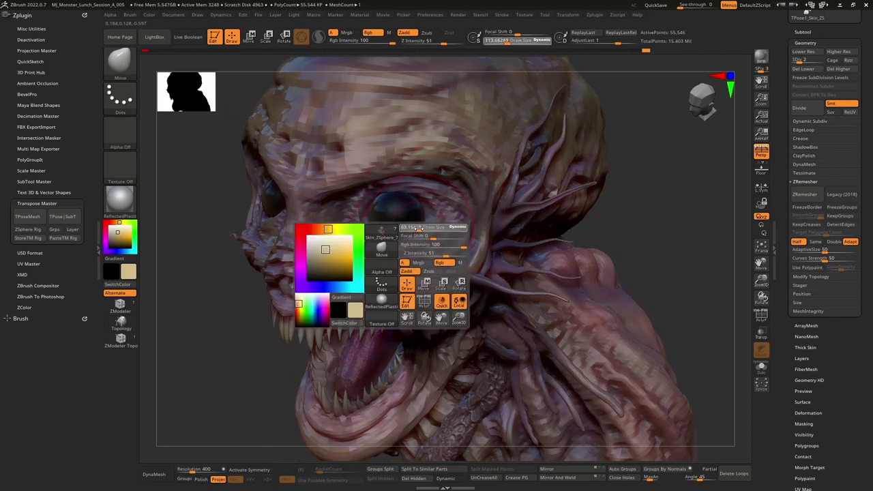
pyautogui.moveTo(428, 196); pyautogui.dragTo(350, 160, button='right')
pyautogui.moveTo(267, 148); pyautogui.dragTo(270, 159)
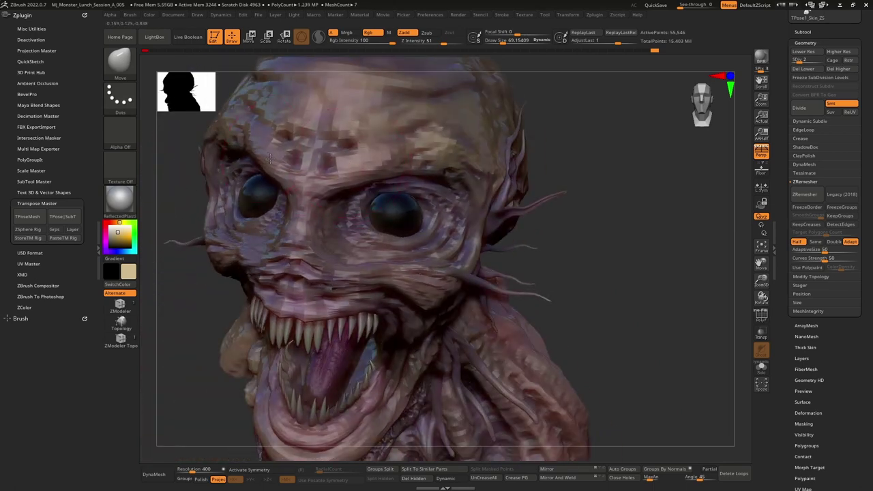
# - Raise the skin to subdivision level 3 and refine the brow ridge and eye surroundings with the Move brush
pyautogui.press('d')
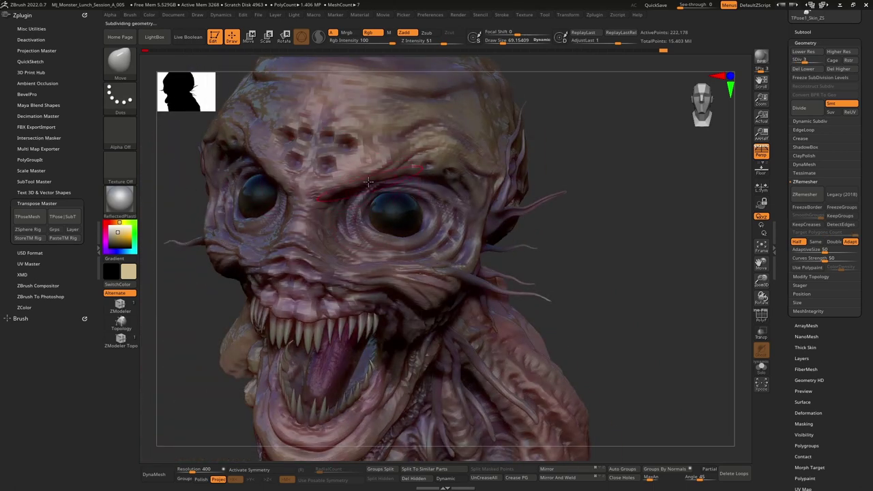
pyautogui.moveTo(335, 185); pyautogui.dragTo(392, 158, button='right')
pyautogui.moveTo(458, 171); pyautogui.dragTo(460, 169)
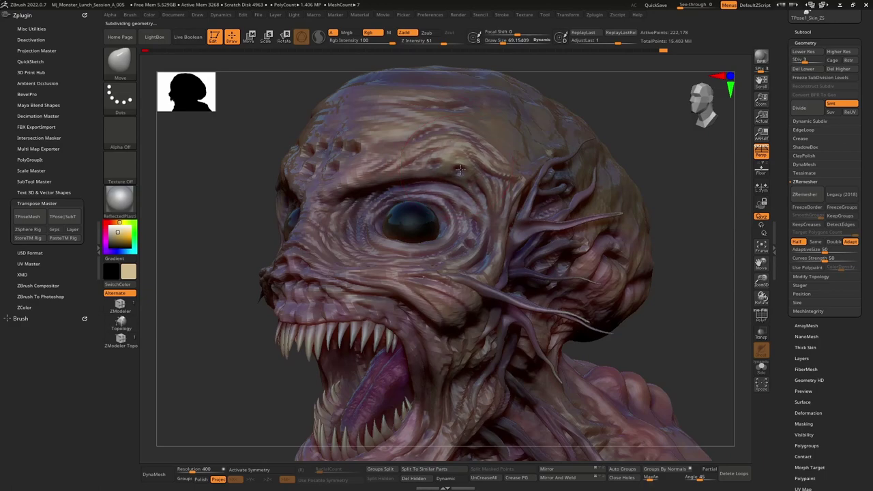
pyautogui.moveTo(405, 201); pyautogui.dragTo(417, 199, button='right')
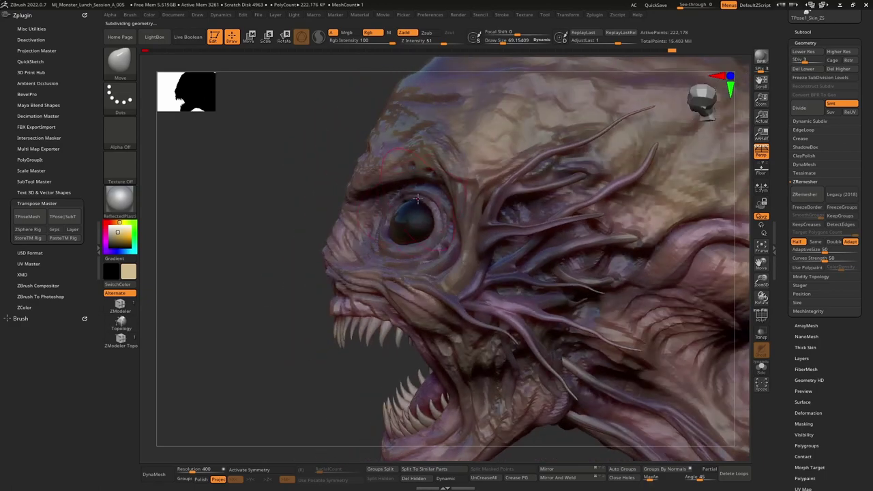
pyautogui.moveTo(386, 227); pyautogui.dragTo(388, 246, button='right')
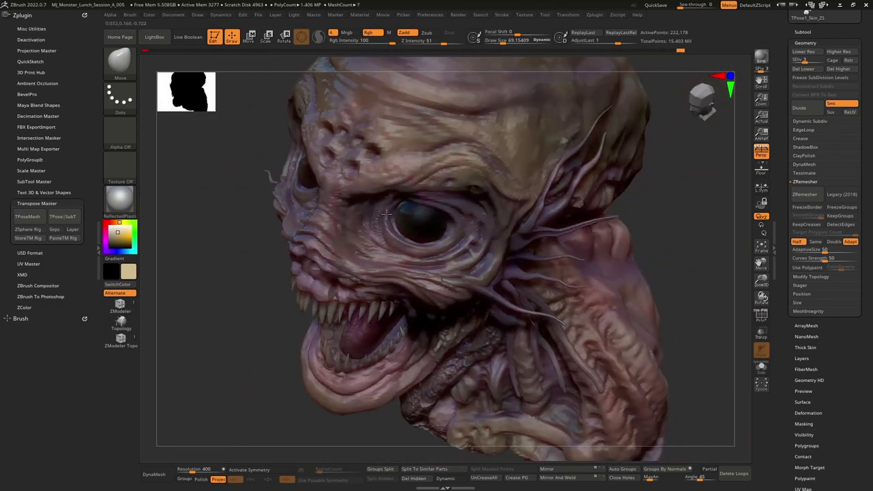
pyautogui.moveTo(344, 238); pyautogui.dragTo(377, 237, button='right')
pyautogui.moveTo(378, 237); pyautogui.dragTo(369, 237)
# - Adjust the forehead, inner brow and nose area from the front with the Move brush at about 69 draw size
pyautogui.moveTo(290, 203); pyautogui.dragTo(476, 290, button='right')
pyautogui.moveTo(334, 239); pyautogui.dragTo(408, 206, button='right')
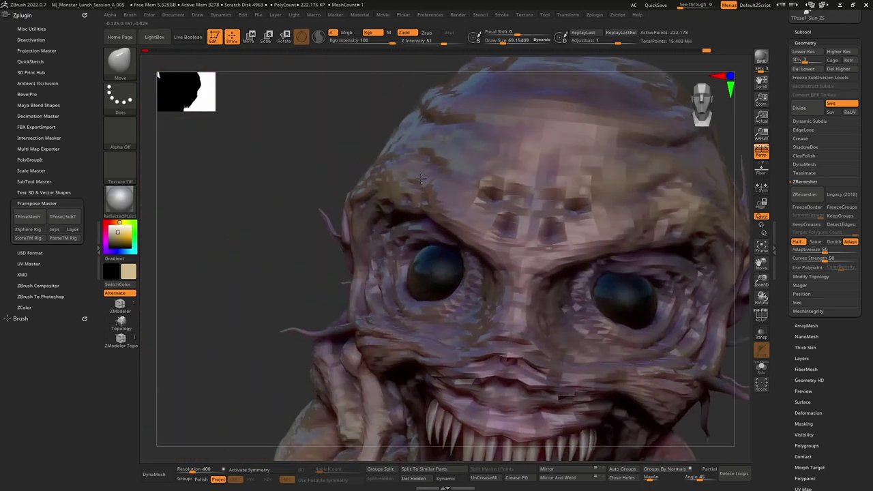
pyautogui.moveTo(420, 179); pyautogui.dragTo(475, 229, button='right')
pyautogui.press('space')
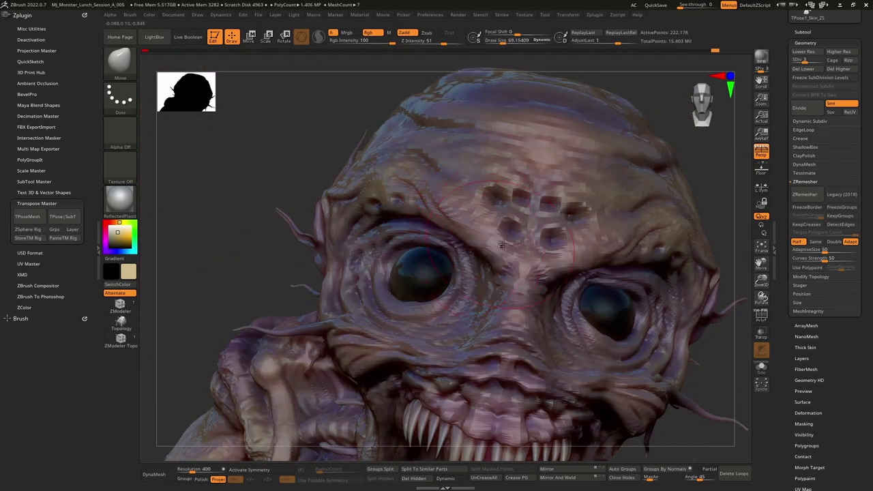
pyautogui.press('space')
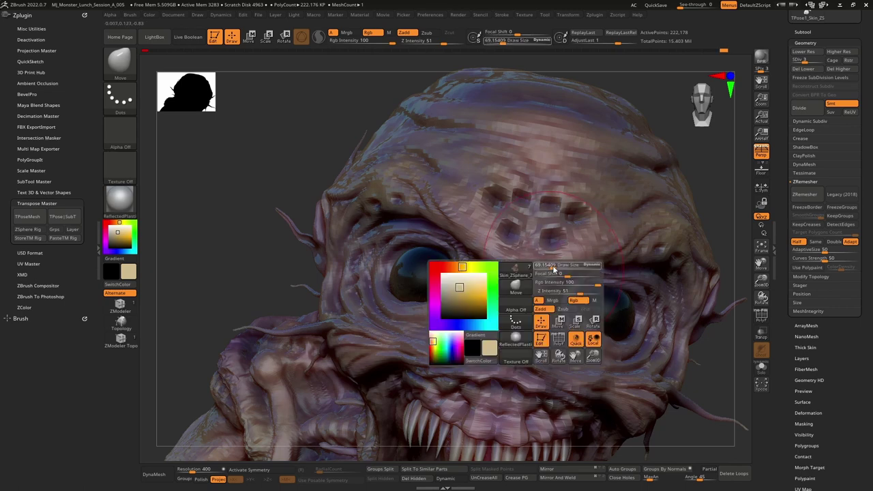
pyautogui.moveTo(552, 269)
pyautogui.mouseDown()
pyautogui.moveTo(543, 268)
pyautogui.moveTo(545, 278)
pyautogui.mouseUp()
pyautogui.moveTo(491, 280); pyautogui.dragTo(504, 257, button='right')
pyautogui.moveTo(532, 354); pyautogui.dragTo(537, 349)
pyautogui.moveTo(553, 346); pyautogui.dragTo(480, 286, button='right')
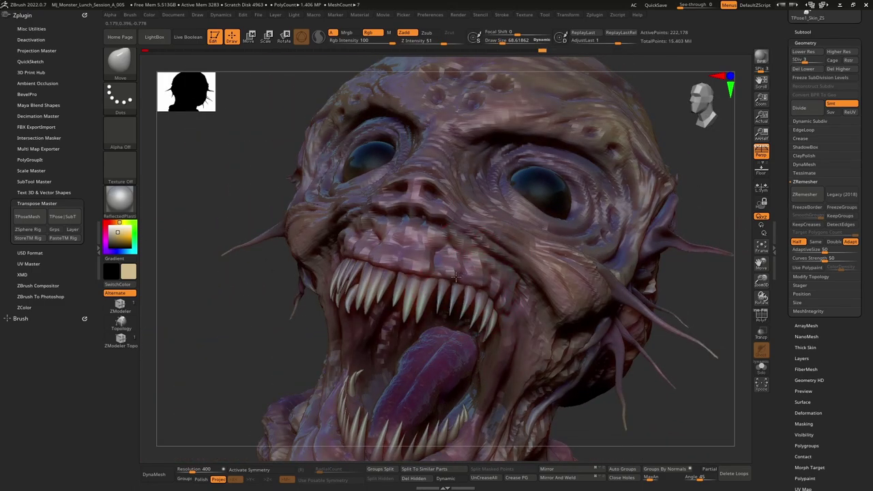
# - Pull the upper lip and cheek into a stronger snarl, enlarging the Move brush to about 85
pyautogui.moveTo(456, 277); pyautogui.dragTo(466, 269)
pyautogui.moveTo(508, 267)
pyautogui.mouseDown(button='right')
pyautogui.moveTo(477, 263)
pyautogui.moveTo(492, 227)
pyautogui.moveTo(499, 235)
pyautogui.moveTo(443, 307)
pyautogui.moveTo(477, 218)
pyautogui.moveTo(464, 198)
pyautogui.moveTo(473, 199)
pyautogui.moveTo(423, 226)
pyautogui.moveTo(461, 265)
pyautogui.moveTo(424, 243)
pyautogui.moveTo(431, 247)
pyautogui.mouseUp(button='right')
pyautogui.moveTo(533, 191); pyautogui.dragTo(551, 184, button='right')
pyautogui.press(']')
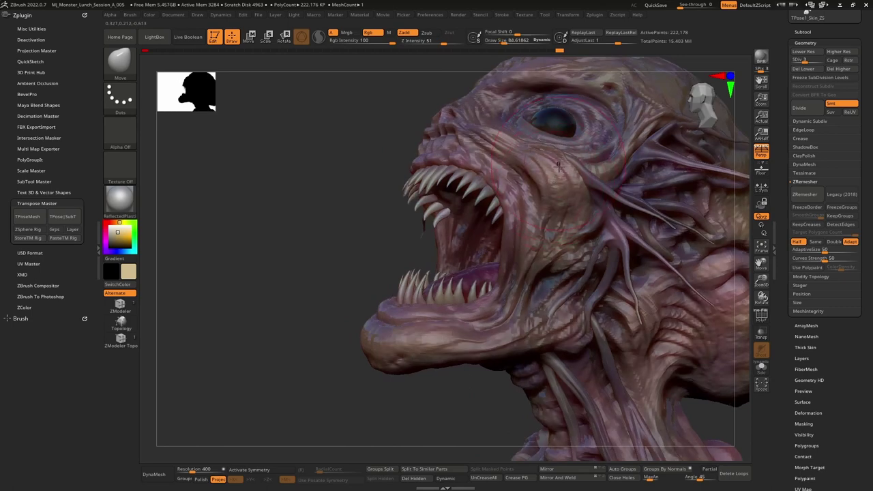
pyautogui.moveTo(566, 153); pyautogui.dragTo(493, 253, button='right')
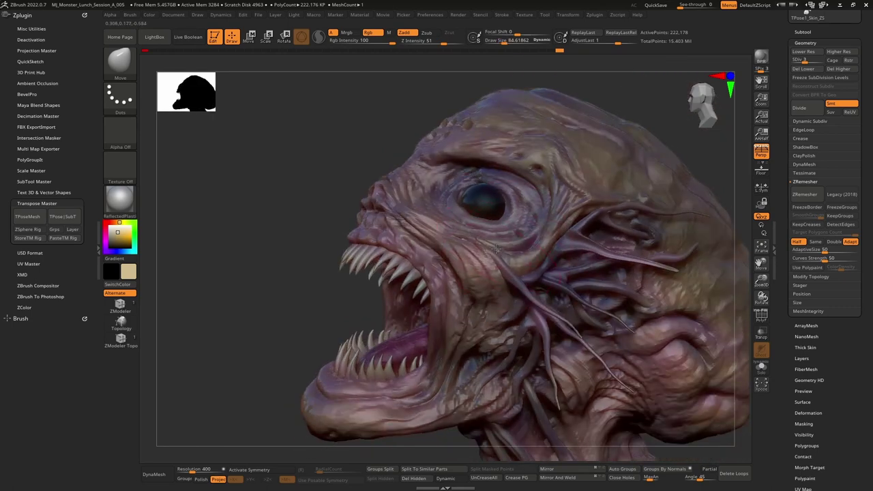
# - Select the Extract4_1 subtool inside the mouth and adjust it with the Move brush from several angles
pyautogui.keyDown('alt'); pyautogui.click(495, 252); pyautogui.keyUp('alt')
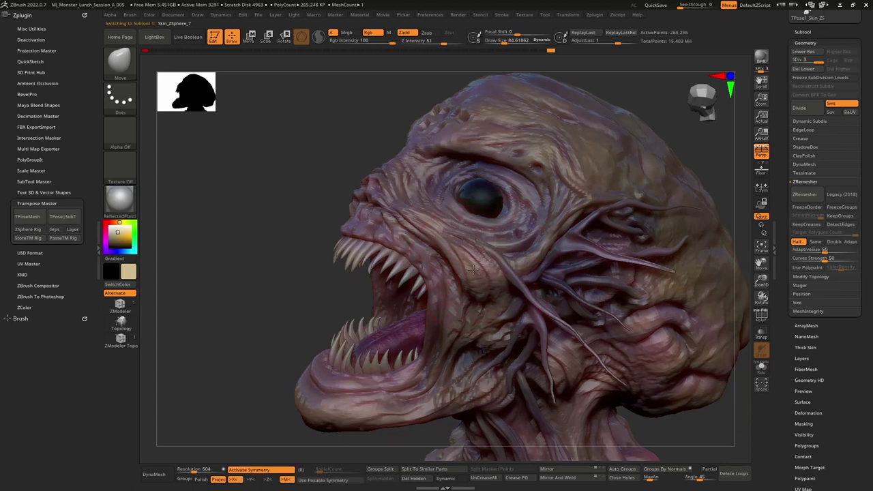
pyautogui.moveTo(473, 270)
pyautogui.mouseDown(button='right')
pyautogui.moveTo(459, 288)
pyautogui.moveTo(491, 236)
pyautogui.moveTo(452, 234)
pyautogui.moveTo(498, 246)
pyautogui.moveTo(474, 230)
pyautogui.moveTo(446, 251)
pyautogui.moveTo(448, 274)
pyautogui.mouseUp(button='right')
pyautogui.keyDown('alt'); pyautogui.click(449, 258); pyautogui.keyUp('alt')
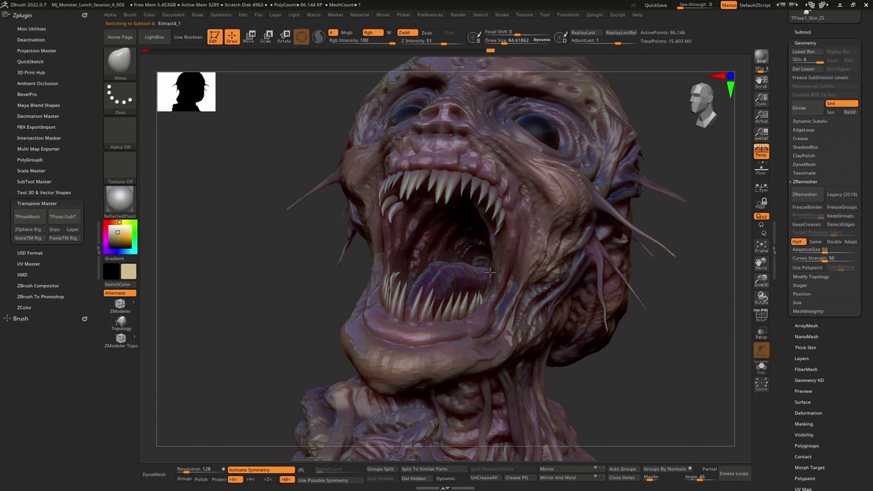
pyautogui.moveTo(449, 265); pyautogui.dragTo(423, 268, button='right')
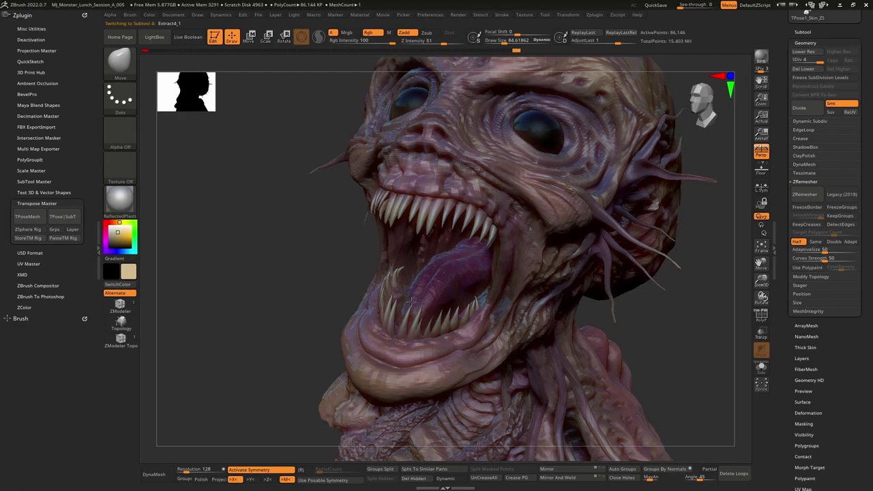
pyautogui.moveTo(416, 318)
pyautogui.mouseDown(button='right')
pyautogui.moveTo(468, 289)
pyautogui.moveTo(461, 254)
pyautogui.mouseUp(button='right')
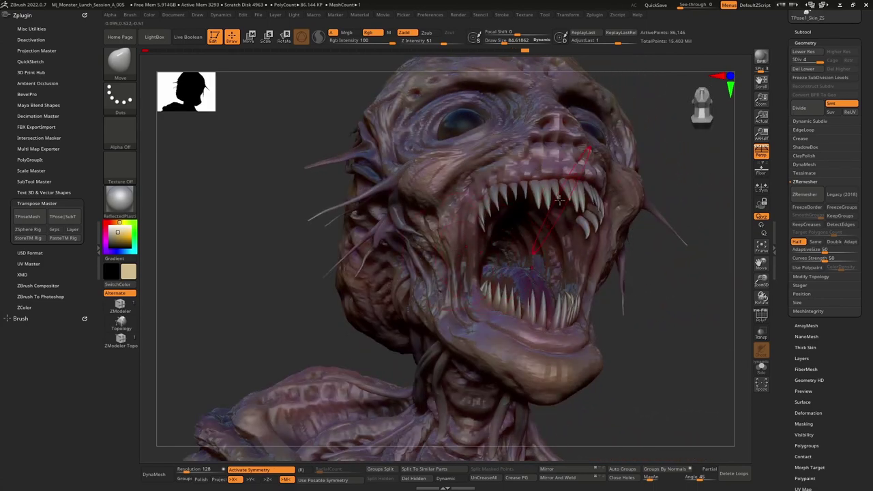
# - Reduce the draw size to about 26 and switch to the Move Topological brush facing the open mouth
pyautogui.moveTo(544, 205); pyautogui.dragTo(475, 267, button='right')
pyautogui.press('space')
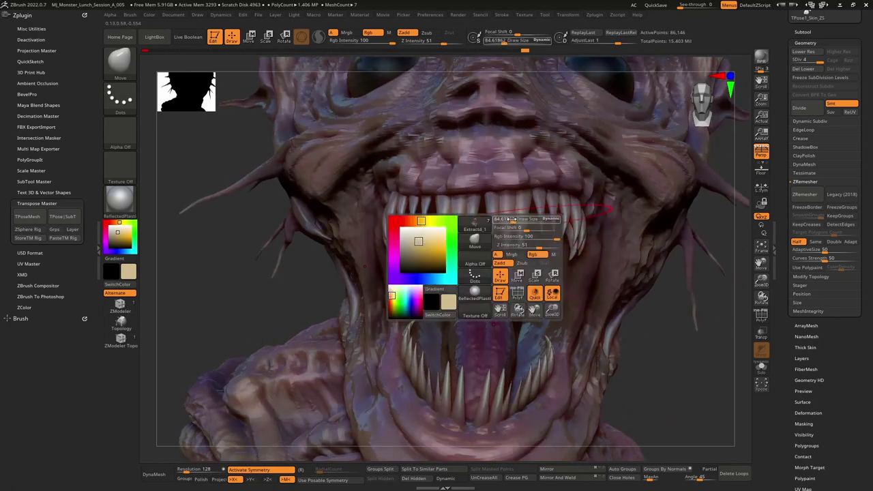
pyautogui.moveTo(512, 219); pyautogui.dragTo(503, 219)
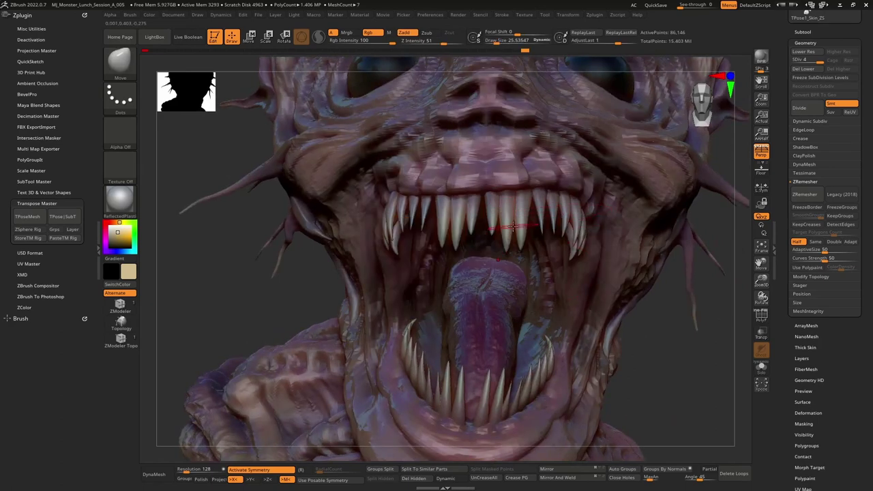
pyautogui.press('b')
pyautogui.press('m')
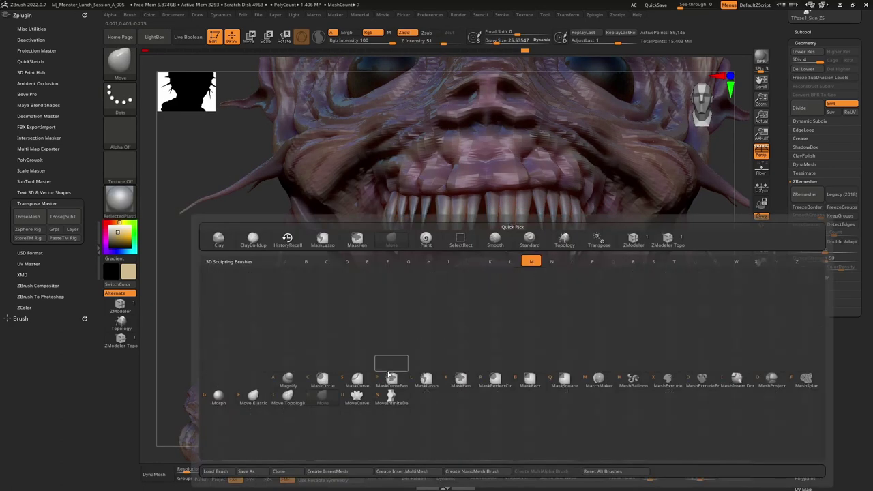
pyautogui.click(289, 399)
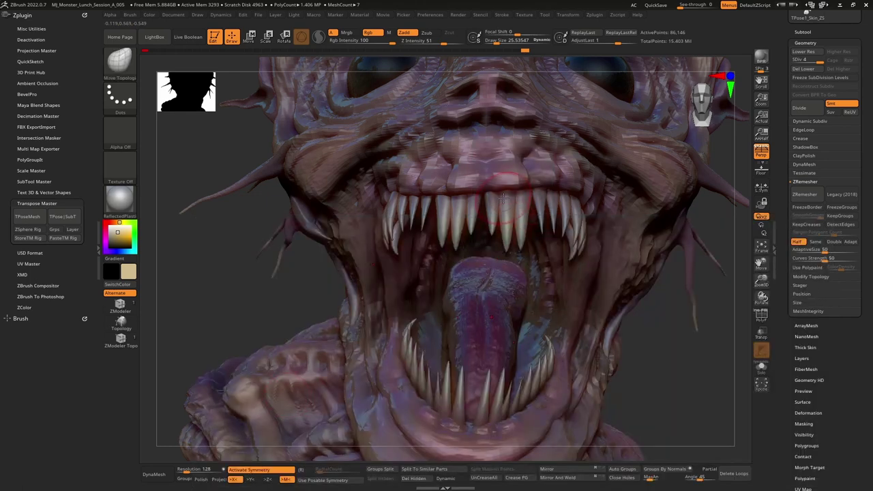
# - Enlarge the Move Topological brush to about 62 and display the mouth subtool's polyframe
pyautogui.press(']')
pyautogui.press(']')
pyautogui.press(']')
pyautogui.press(']')
pyautogui.press(']')
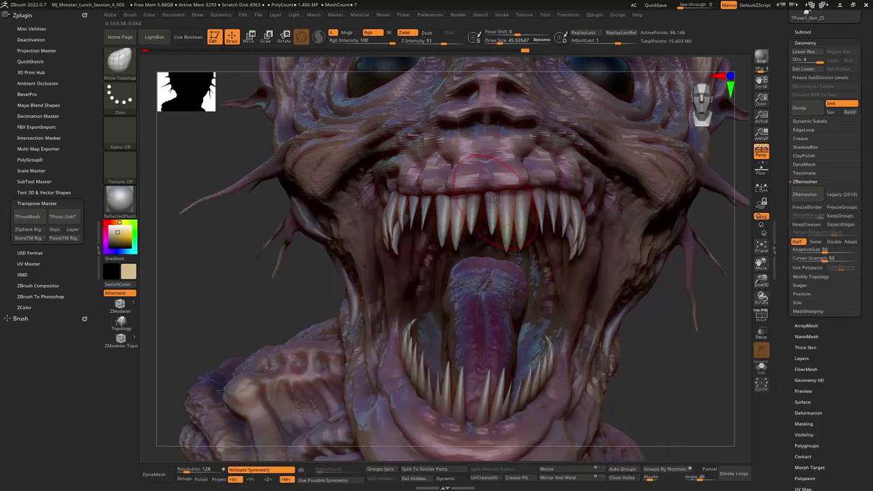
pyautogui.click(761, 316)
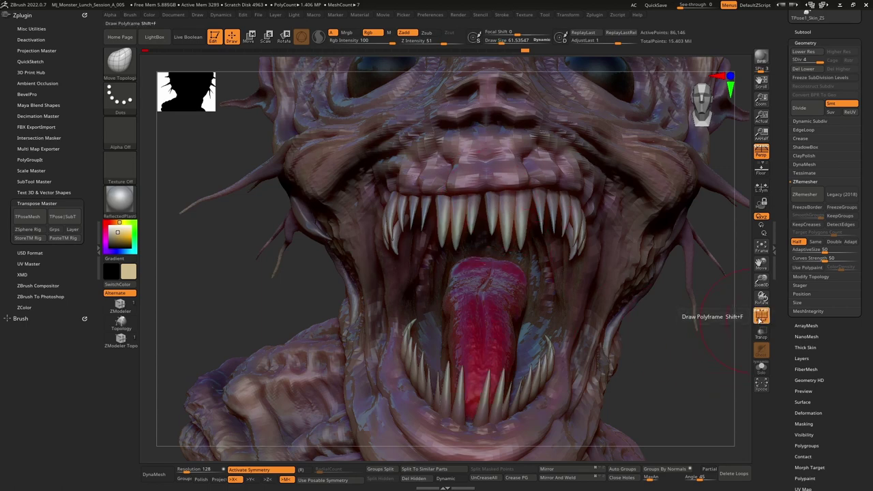
# - Select the Extract3 teeth subtool, leave polyframe display off, and disable symmetry for individual tooth edits
pyautogui.click(761, 316)
pyautogui.keyDown('alt'); pyautogui.click(516, 206); pyautogui.keyUp('alt')
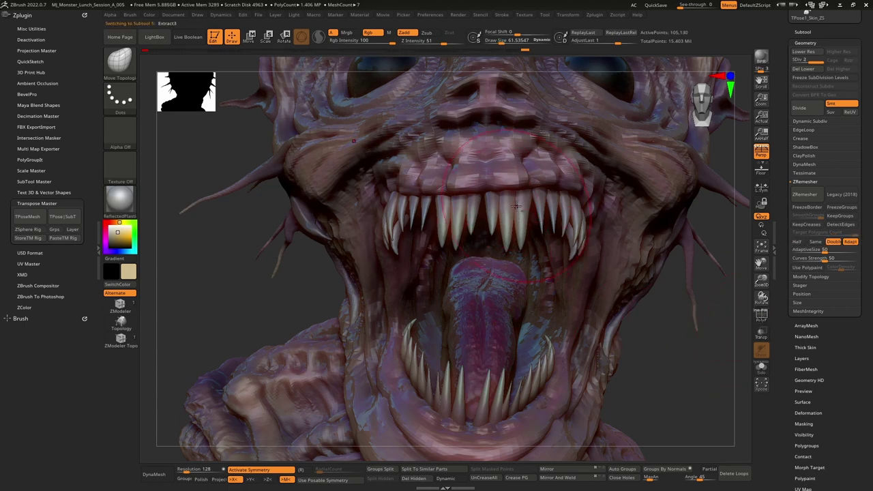
pyautogui.click(762, 316)
pyautogui.click(761, 316)
pyautogui.press('x')
# - Try to reposition the front upper teeth with Move Topological, reducing the draw size to about 34, and undo the last strokes
pyautogui.moveTo(493, 206); pyautogui.dragTo(494, 211)
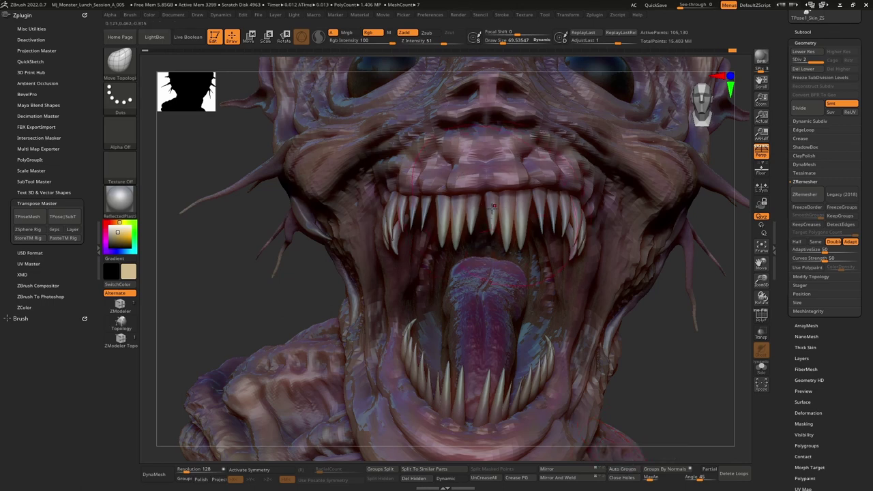
pyautogui.press('[')
pyautogui.moveTo(493, 206); pyautogui.dragTo(513, 197)
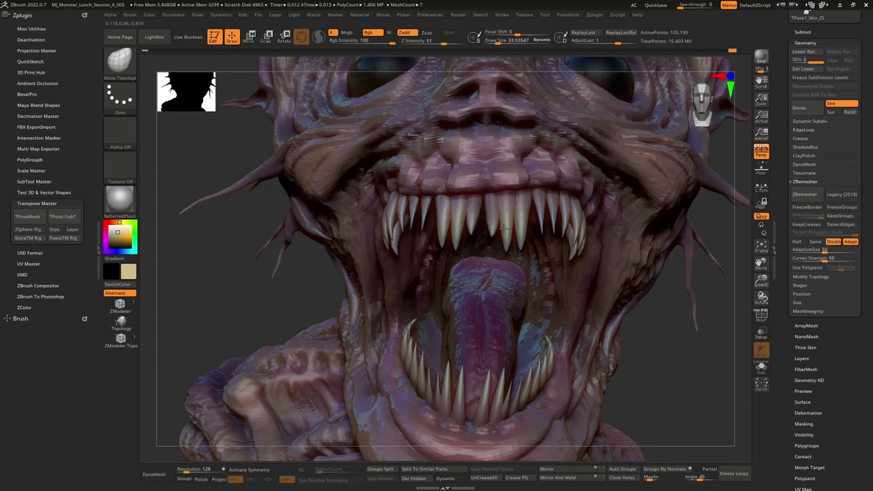
pyautogui.moveTo(474, 221); pyautogui.dragTo(410, 215)
pyautogui.hotkey('ctrl', 'z')
pyautogui.hotkey('ctrl', 'z')
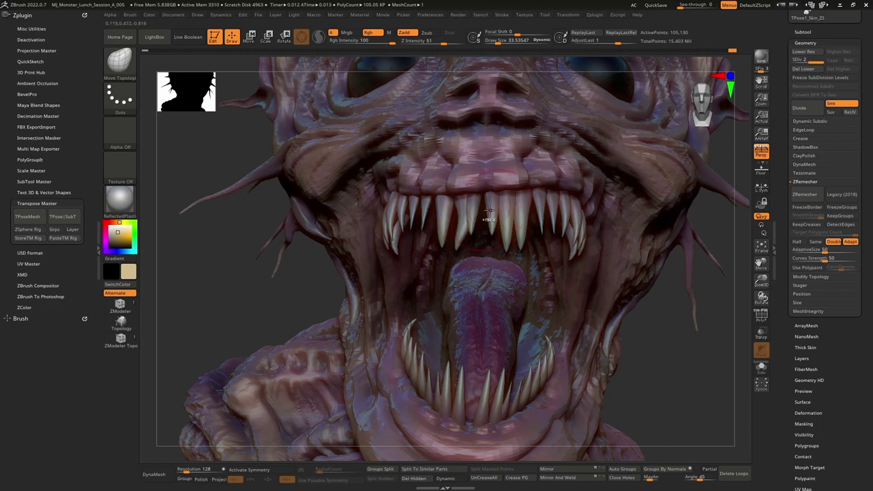
# - Display the teeth's polyframe and assign automatic polygroups to the separate teeth
pyautogui.click(762, 316)
pyautogui.moveTo(581, 247); pyautogui.dragTo(699, 334)
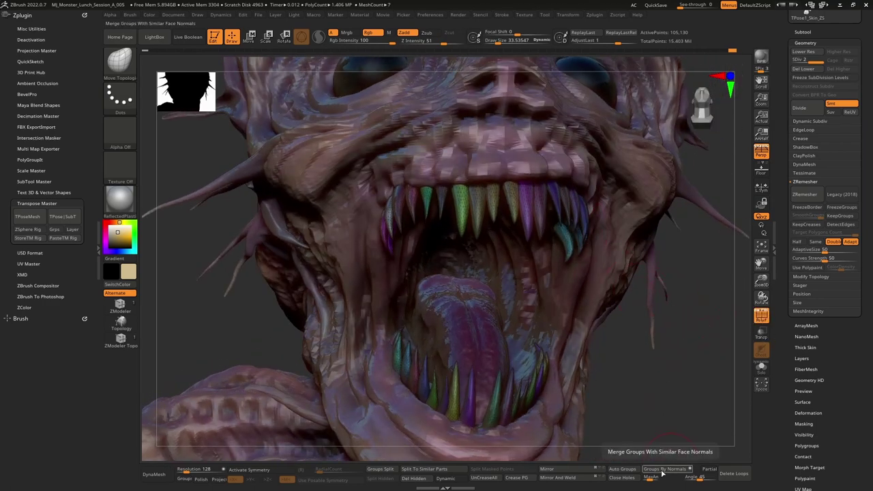
pyautogui.click(623, 469)
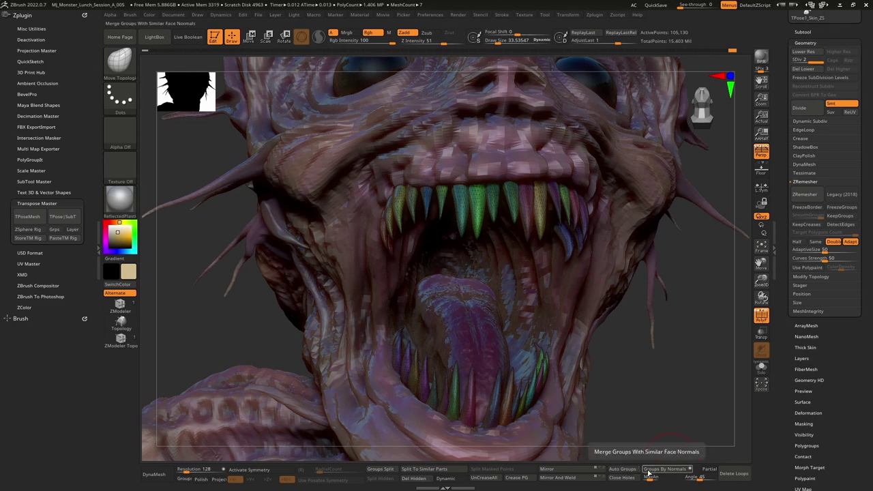
# - Isolate the teeth to examine their polygroups, restore the full monster, and hide the polyframe
pyautogui.click(762, 369)
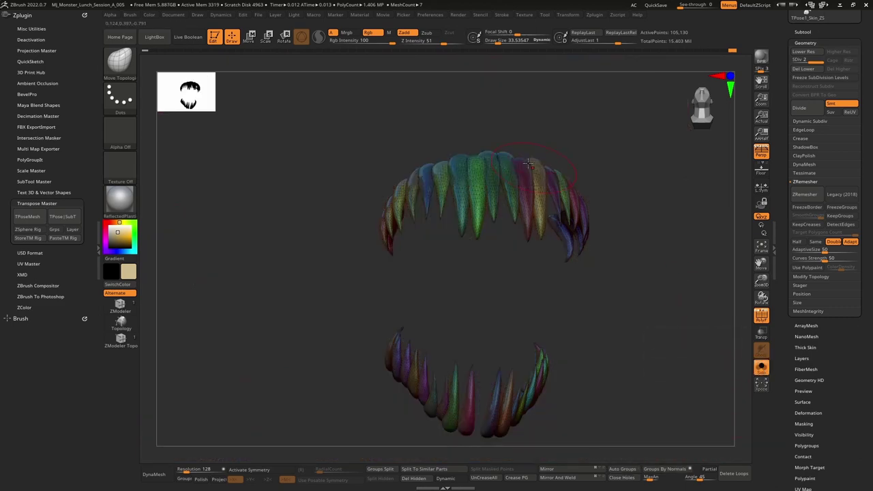
pyautogui.moveTo(614, 266); pyautogui.dragTo(521, 170)
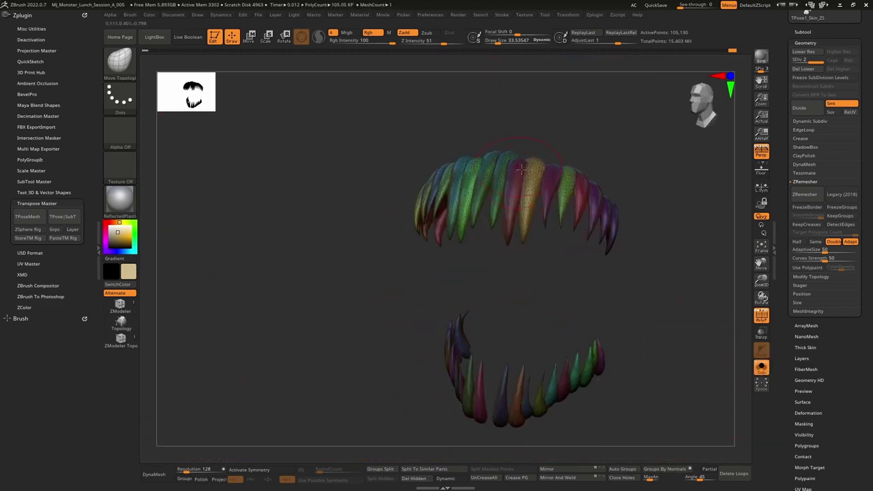
pyautogui.click(761, 367)
pyautogui.moveTo(741, 350); pyautogui.dragTo(769, 342)
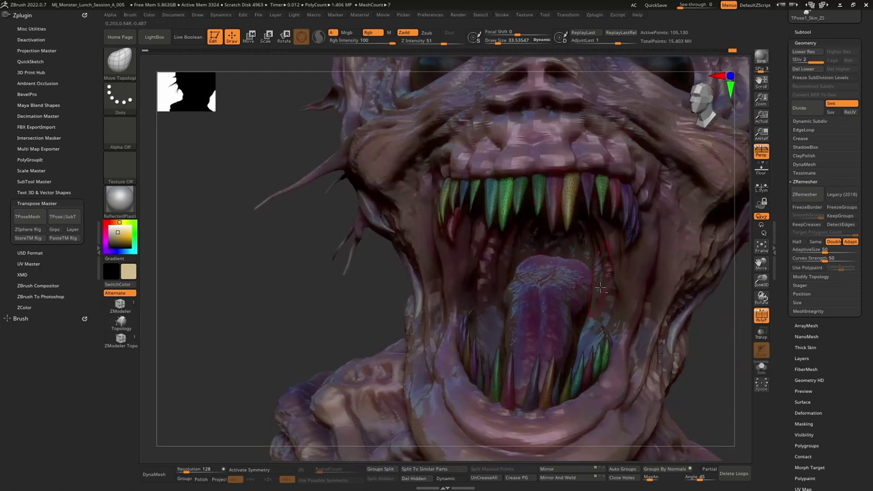
pyautogui.moveTo(600, 288); pyautogui.dragTo(738, 309)
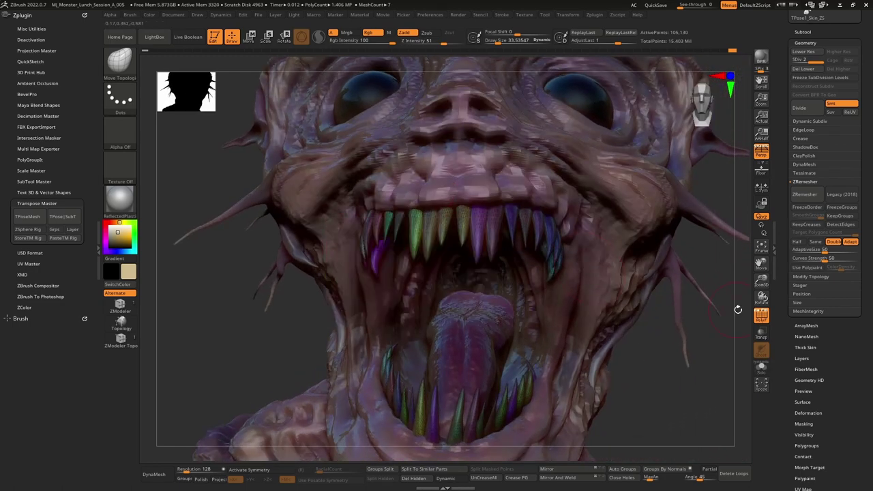
pyautogui.click(761, 315)
# - Mask all teeth except one of the upper front teeth and bring up the Move gizmo on it
pyautogui.keyDown('ctrl'); pyautogui.moveTo(635, 273); pyautogui.dragTo(573, 304, button='right'); pyautogui.keyUp('ctrl')
pyautogui.keyDown('ctrl'); pyautogui.moveTo(487, 287); pyautogui.dragTo(472, 172); pyautogui.keyUp('ctrl')
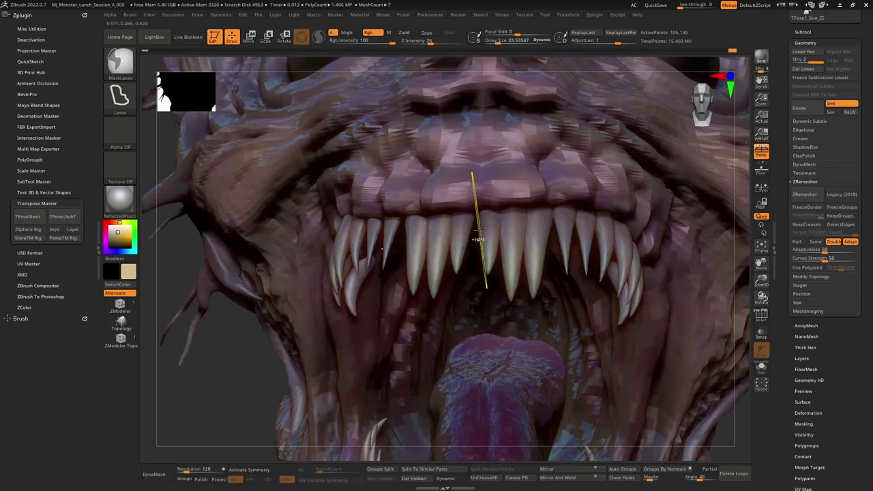
pyautogui.keyDown('ctrl'); pyautogui.moveTo(478, 239); pyautogui.dragTo(486, 287); pyautogui.keyUp('ctrl')
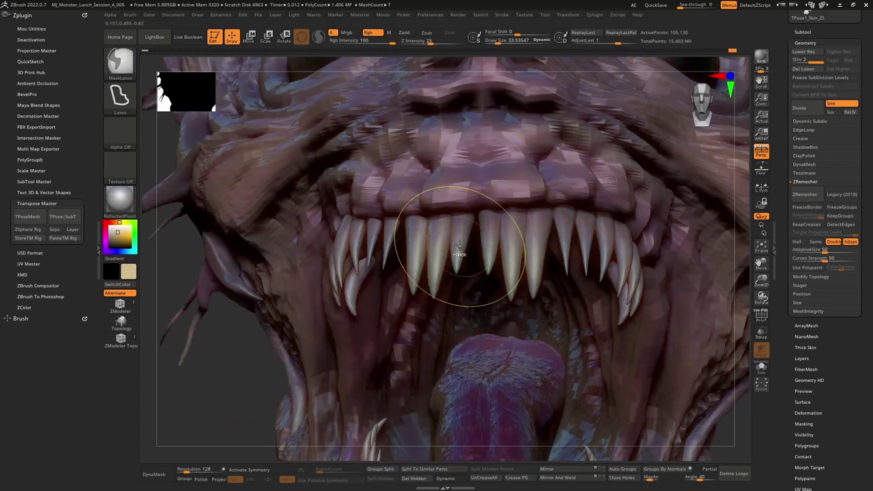
pyautogui.press('w')
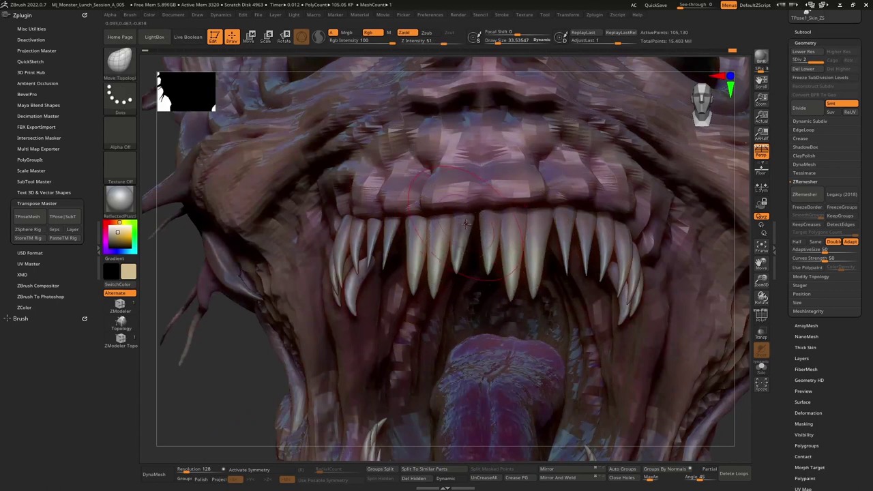
pyautogui.keyDown('ctrl'); pyautogui.click(465, 229); pyautogui.keyUp('ctrl')
# - Reset the gizmo's orientation and shift the unmasked front tooth sideways along X, ending with the mask cleared
pyautogui.click(473, 182)
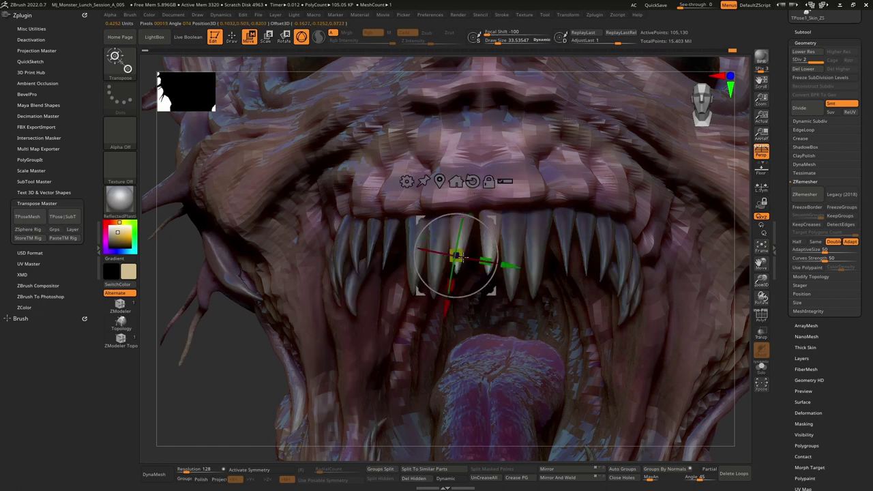
pyautogui.keyDown('ctrl'); pyautogui.moveTo(459, 269); pyautogui.dragTo(500, 251); pyautogui.keyUp('ctrl')
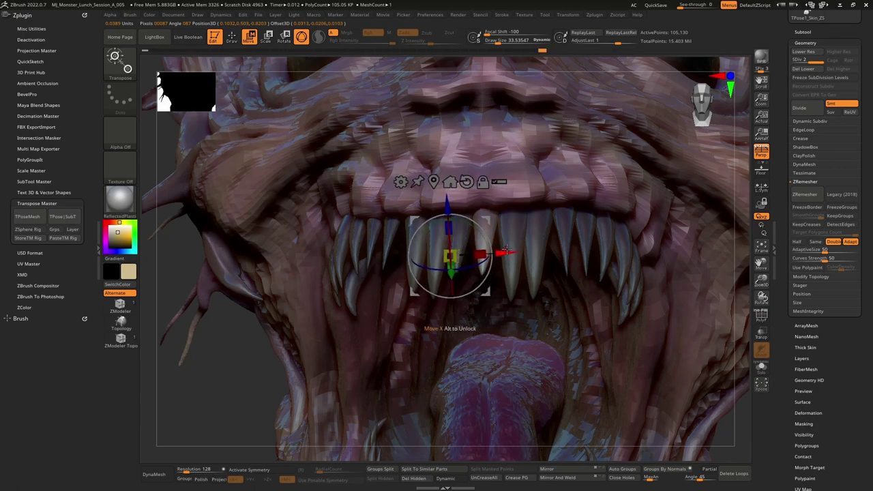
pyautogui.press('q')
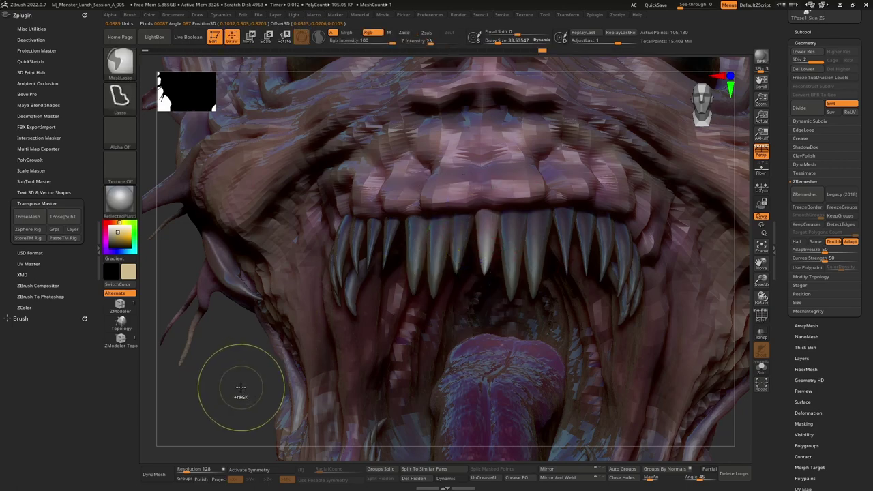
pyautogui.keyDown('ctrl'); pyautogui.moveTo(241, 388); pyautogui.dragTo(256, 403); pyautogui.keyUp('ctrl')
# - Vary the spacing and angles of the upper teeth from the front and from below, using Move Topological at about 58
pyautogui.moveTo(467, 269)
pyautogui.mouseDown(button='right')
pyautogui.moveTo(474, 259)
pyautogui.moveTo(456, 264)
pyautogui.mouseUp(button='right')
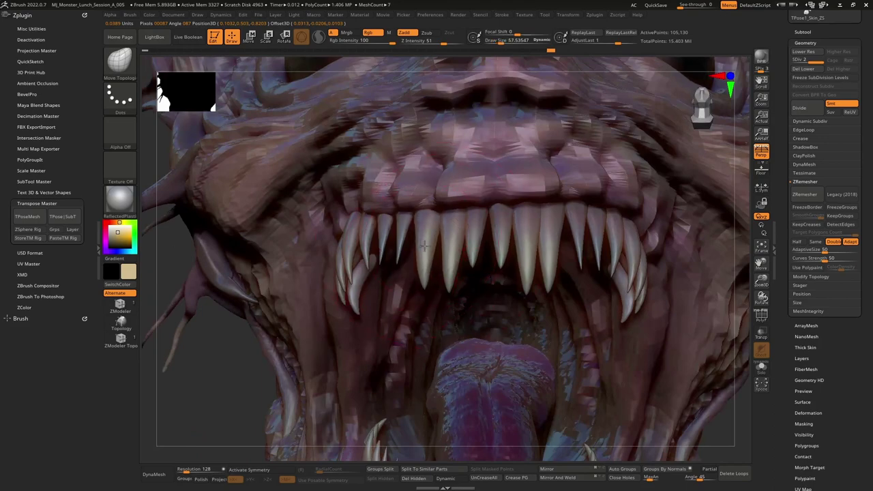
pyautogui.moveTo(501, 249); pyautogui.dragTo(553, 236, button='right')
pyautogui.moveTo(551, 283); pyautogui.dragTo(568, 242, button='right')
pyautogui.moveTo(569, 242); pyautogui.dragTo(574, 247)
pyautogui.moveTo(574, 246); pyautogui.dragTo(606, 237, button='right')
pyautogui.moveTo(520, 263); pyautogui.dragTo(540, 252, button='right')
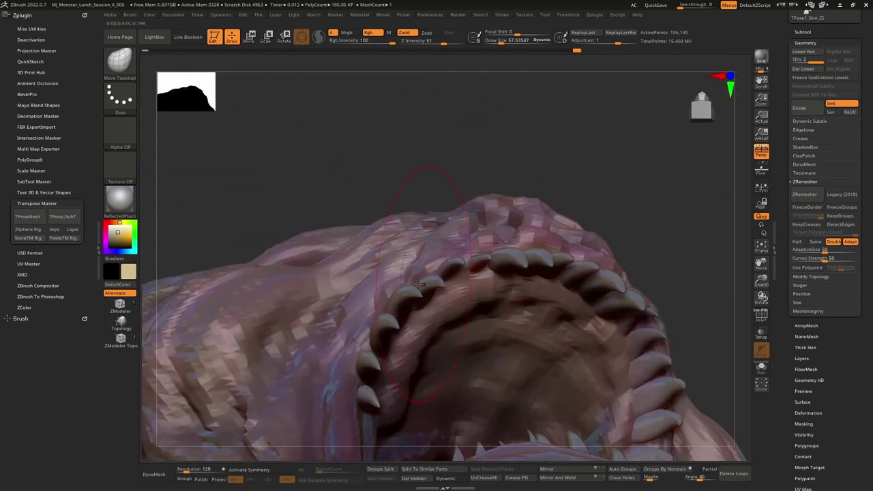
pyautogui.moveTo(367, 356); pyautogui.dragTo(477, 270, button='right')
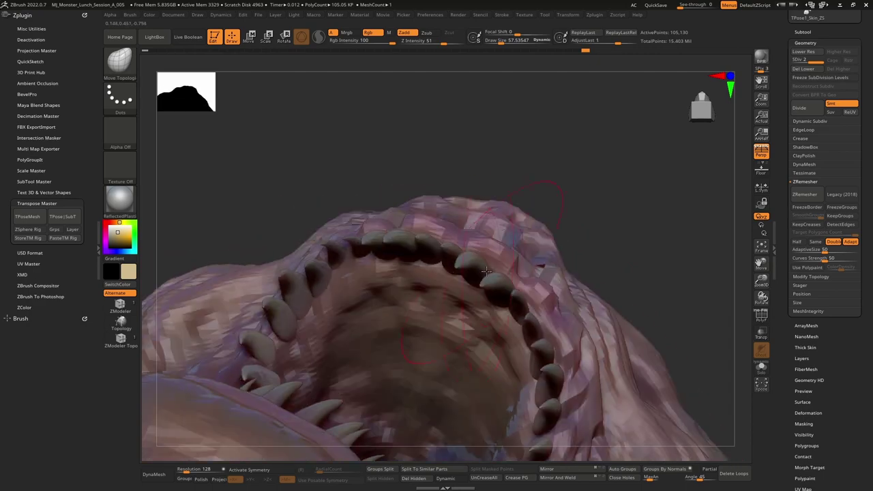
pyautogui.moveTo(529, 298)
pyautogui.mouseDown(button='right')
pyautogui.moveTo(492, 309)
pyautogui.moveTo(533, 305)
pyautogui.moveTo(559, 245)
pyautogui.moveTo(549, 233)
pyautogui.mouseUp(button='right')
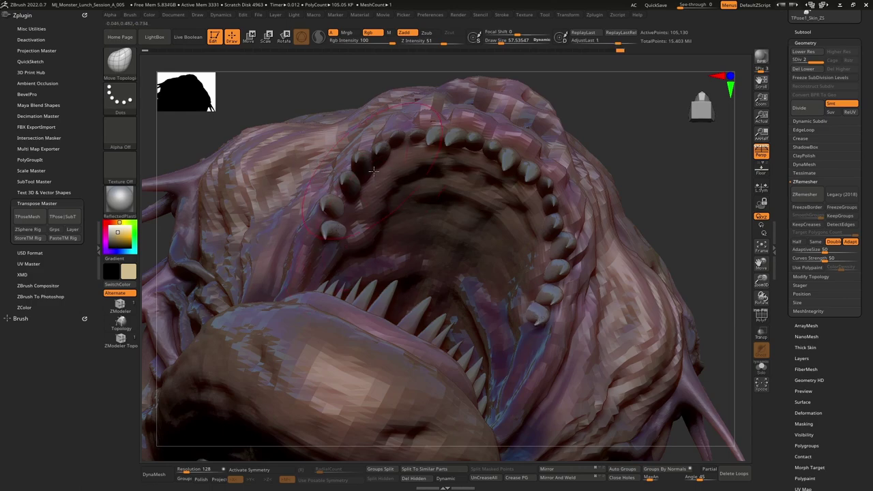
# - Nudge the lower teeth along both sides of the jaw into irregular positions with Move Topological
pyautogui.moveTo(348, 190); pyautogui.dragTo(444, 273, button='right')
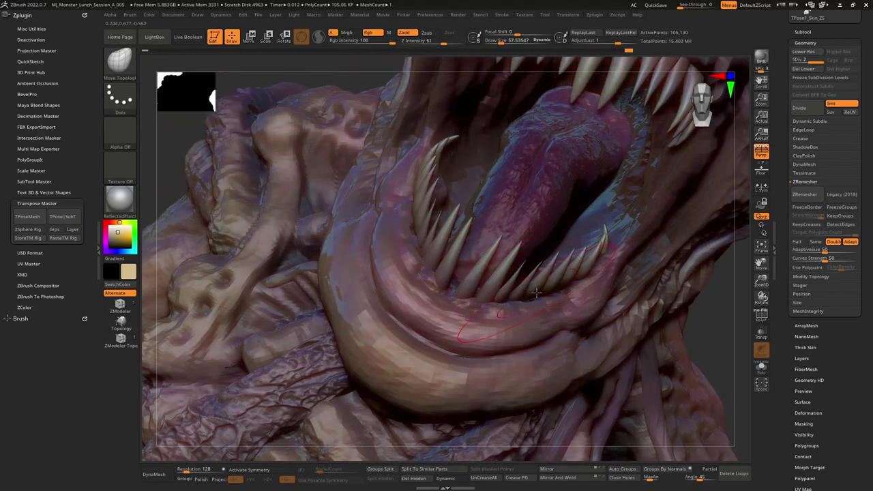
pyautogui.moveTo(532, 287); pyautogui.dragTo(575, 283)
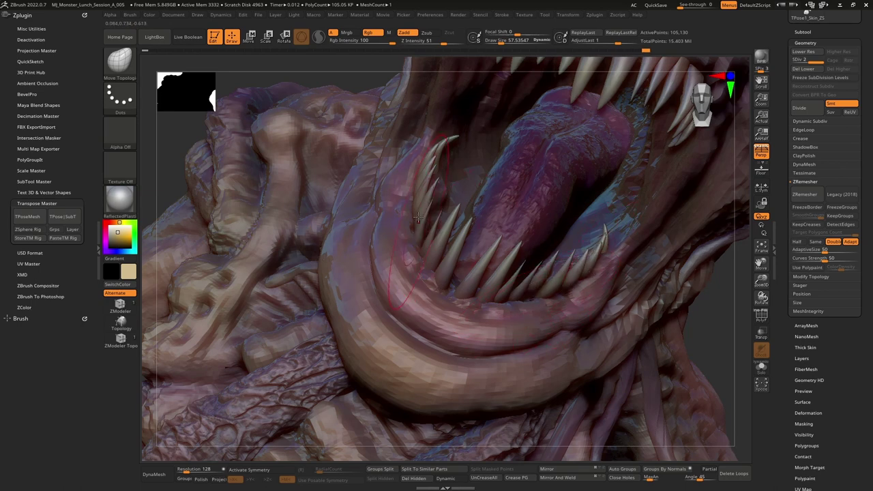
pyautogui.moveTo(412, 180); pyautogui.dragTo(416, 182)
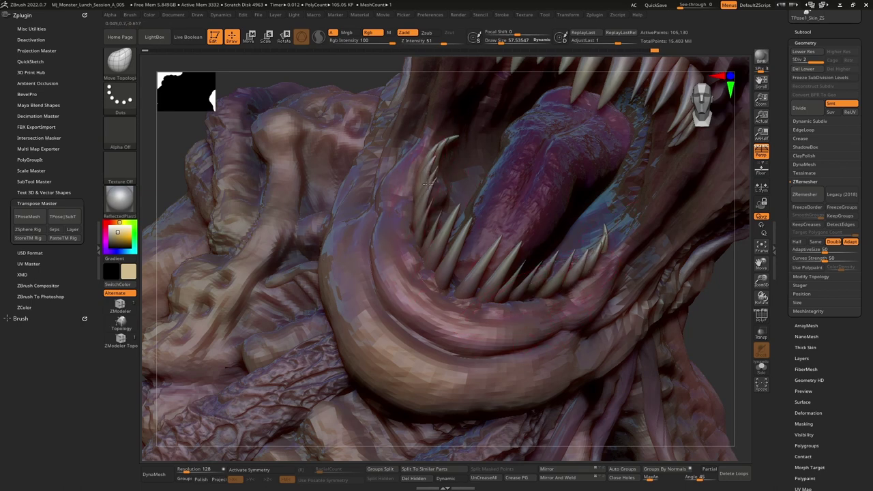
pyautogui.moveTo(461, 110)
pyautogui.mouseDown(button='right')
pyautogui.moveTo(471, 130)
pyautogui.moveTo(436, 147)
pyautogui.mouseUp(button='right')
pyautogui.moveTo(415, 161); pyautogui.dragTo(407, 160)
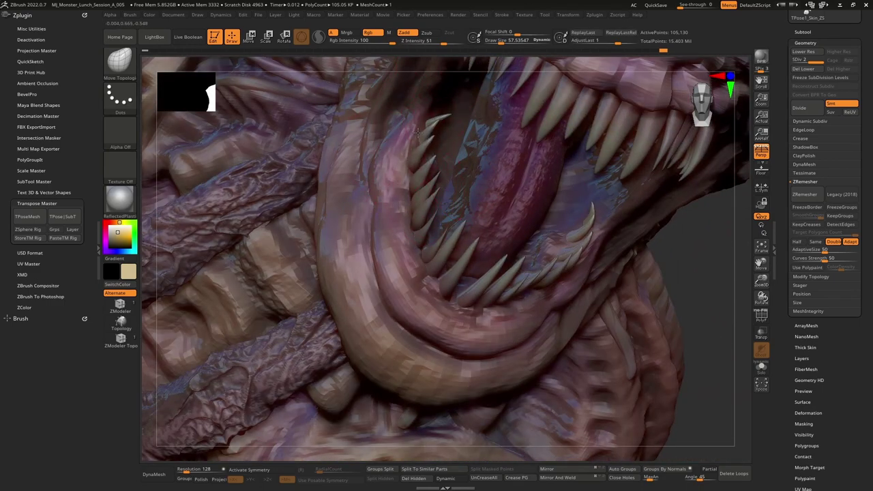
pyautogui.moveTo(431, 140); pyautogui.dragTo(403, 142, button='right')
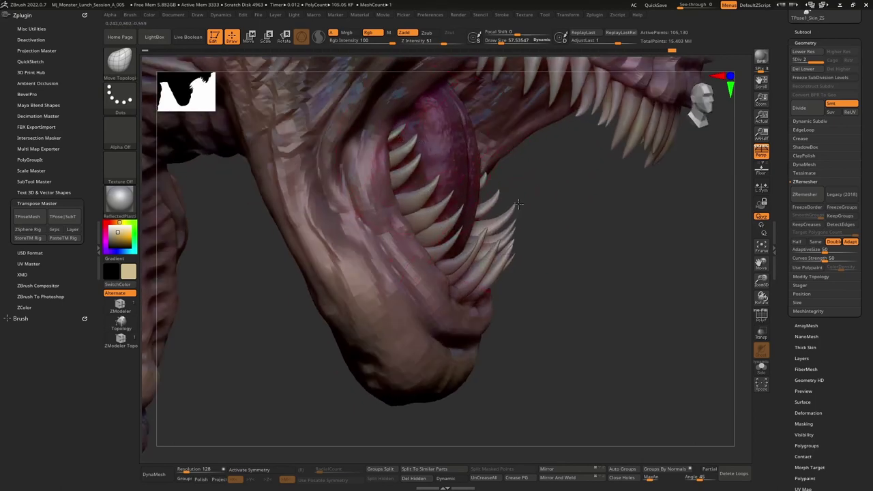
pyautogui.moveTo(518, 218); pyautogui.dragTo(425, 208)
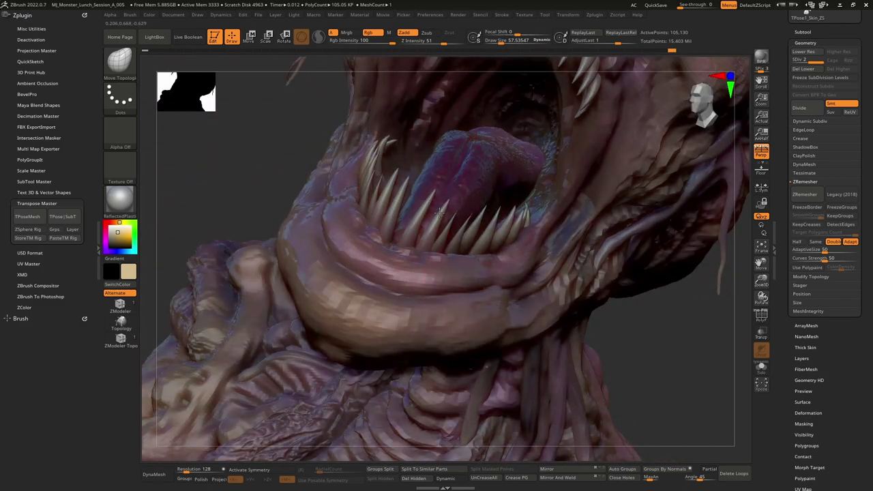
# - Refine individual upper teeth from an angled view with the Move Topological draw size reduced to about 34
pyautogui.keyDown('alt'); pyautogui.moveTo(466, 177); pyautogui.dragTo(426, 205, button='right'); pyautogui.keyUp('alt')
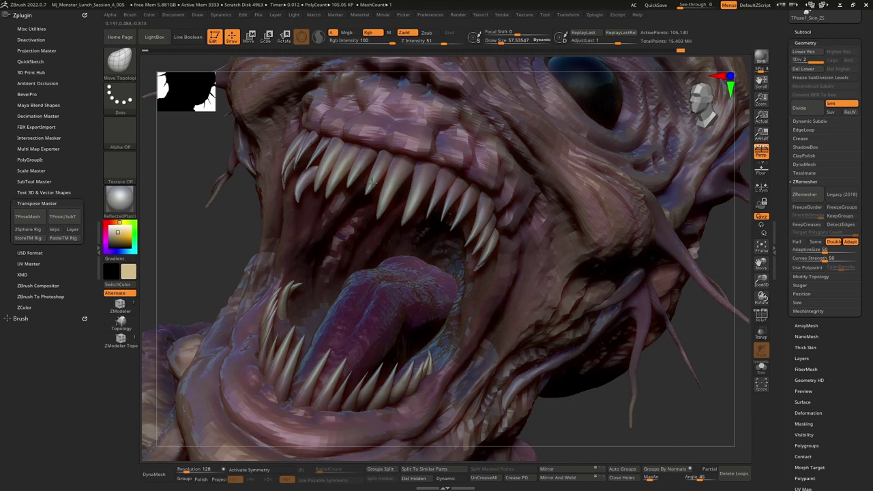
pyautogui.moveTo(371, 179); pyautogui.dragTo(360, 170, button='right')
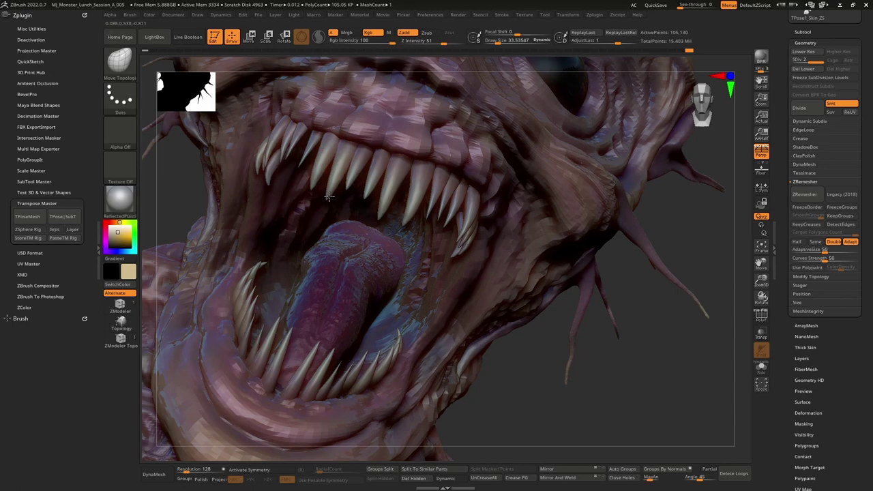
pyautogui.moveTo(322, 161); pyautogui.dragTo(307, 148, button='right')
pyautogui.moveTo(307, 148); pyautogui.dragTo(301, 146)
# - Switch to the Move brush with a draw size of about 124, facing the neck from the side
pyautogui.moveTo(304, 148)
pyautogui.keyDown('ctrl'); pyautogui.mouseDown(button='right')
pyautogui.moveTo(495, 200)
pyautogui.moveTo(510, 234)
pyautogui.moveTo(508, 219)
pyautogui.moveTo(513, 272)
pyautogui.moveTo(506, 254)
pyautogui.mouseUp(button='right'); pyautogui.keyUp('ctrl')
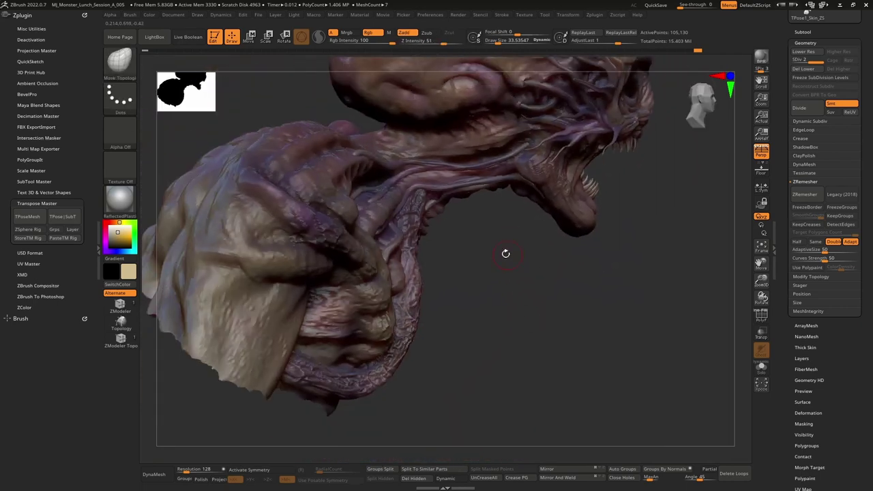
pyautogui.press('space')
pyautogui.moveTo(485, 249); pyautogui.dragTo(494, 250)
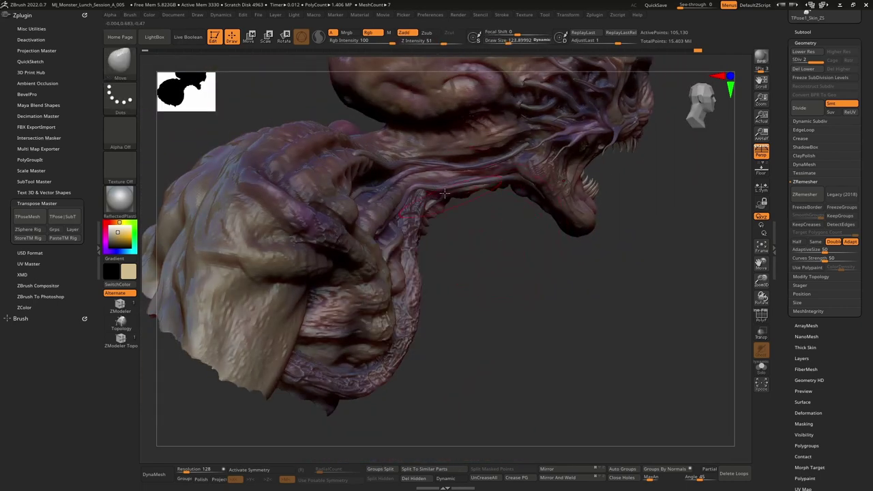
pyautogui.moveTo(493, 242); pyautogui.dragTo(457, 208, button='right')
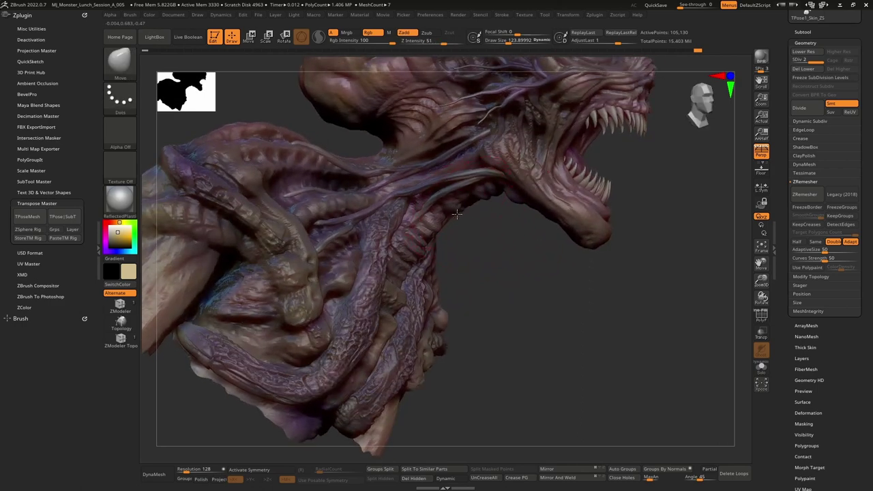
# - Select the Skin_ZSphere_7 subtool, lower it to subdivision level 2, and adjust the neck with the Move brush enlarged to about 148
pyautogui.keyDown('alt'); pyautogui.click(459, 204); pyautogui.keyUp('alt')
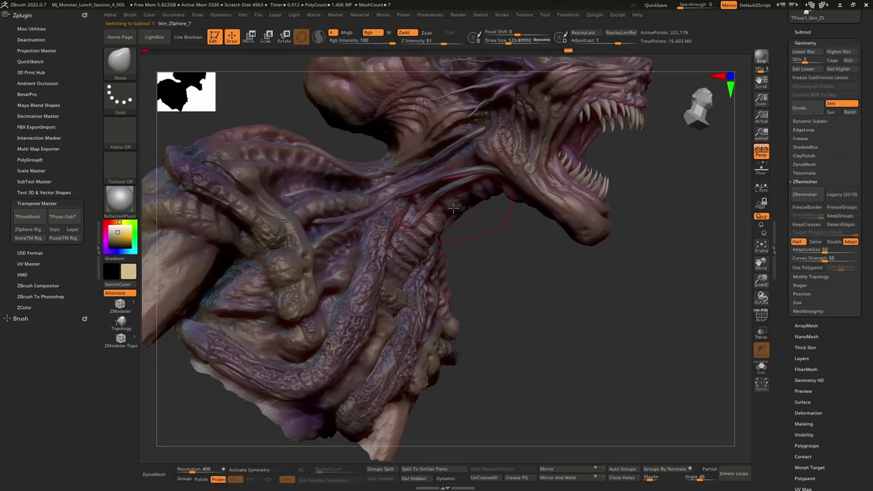
pyautogui.hotkey('shift', 'd')
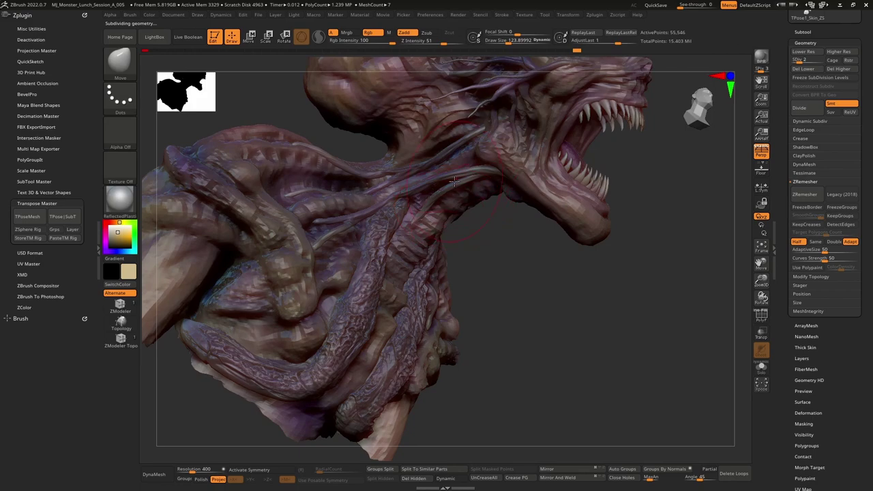
pyautogui.moveTo(474, 216)
pyautogui.mouseDown(button='right')
pyautogui.moveTo(463, 190)
pyautogui.moveTo(460, 205)
pyautogui.moveTo(450, 205)
pyautogui.moveTo(464, 200)
pyautogui.moveTo(453, 204)
pyautogui.moveTo(460, 237)
pyautogui.moveTo(468, 232)
pyautogui.moveTo(420, 265)
pyautogui.mouseUp(button='right')
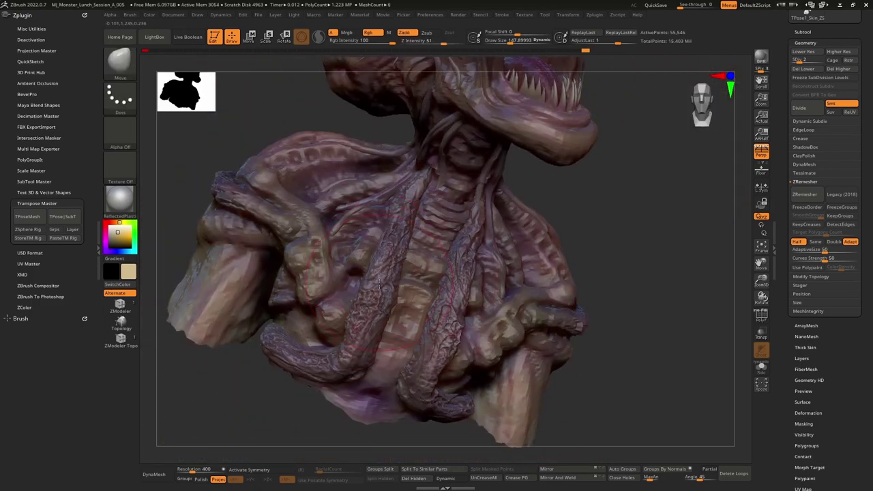
# - Select the Extract3_1 chest strand subtool, turn off its symmetry, and shift the textured strands on both sides unevenly with the Move brush
pyautogui.keyDown('alt'); pyautogui.click(380, 284); pyautogui.keyUp('alt')
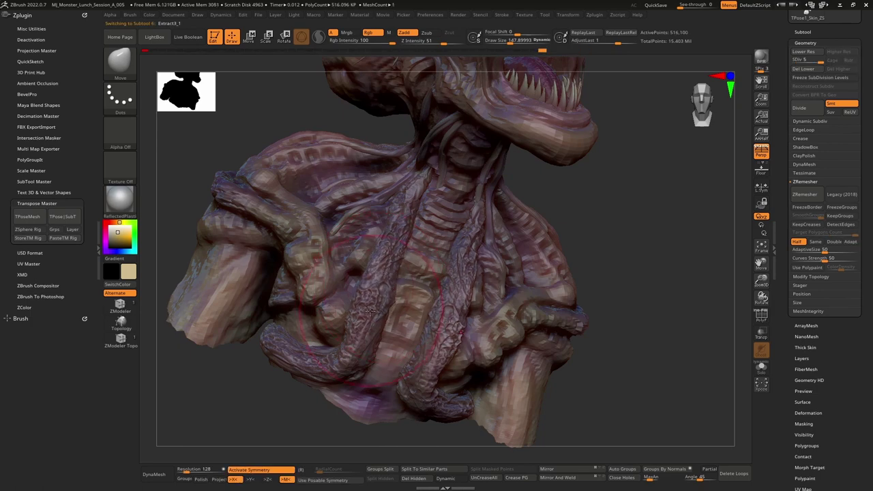
pyautogui.press('x')
pyautogui.moveTo(369, 320); pyautogui.dragTo(385, 321)
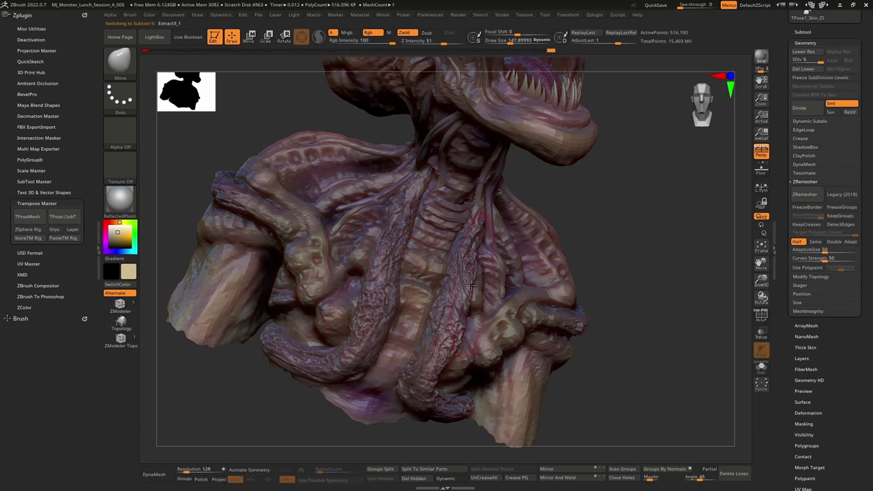
pyautogui.moveTo(471, 285); pyautogui.dragTo(481, 281)
pyautogui.moveTo(600, 279); pyautogui.dragTo(477, 273, button='right')
pyautogui.moveTo(477, 257); pyautogui.dragTo(487, 255)
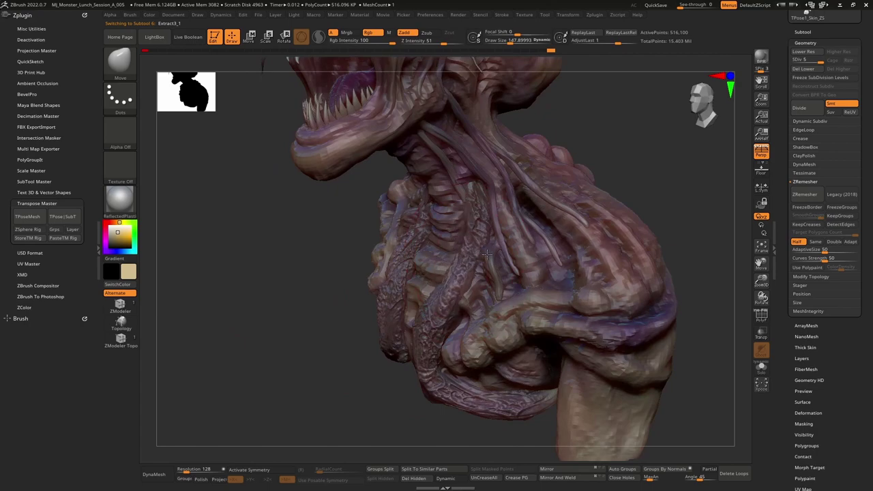
# - Select the Extract6_1 tendon subtool at the front of the neck and turn off its symmetry
pyautogui.moveTo(487, 255)
pyautogui.mouseDown(button='right')
pyautogui.moveTo(454, 247)
pyautogui.moveTo(473, 244)
pyautogui.moveTo(397, 237)
pyautogui.moveTo(462, 227)
pyautogui.moveTo(419, 212)
pyautogui.moveTo(450, 160)
pyautogui.mouseUp(button='right')
pyautogui.moveTo(450, 160)
pyautogui.mouseDown(button='right')
pyautogui.moveTo(458, 163)
pyautogui.moveTo(421, 239)
pyautogui.mouseUp(button='right')
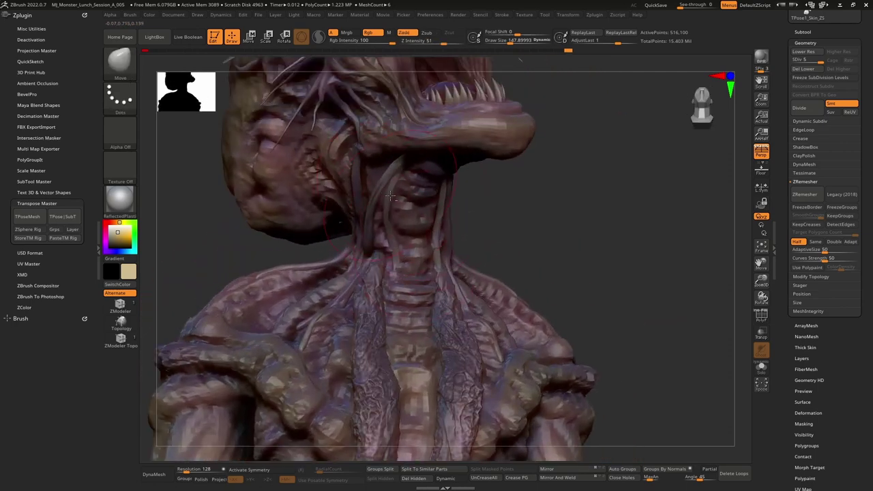
pyautogui.keyDown('alt'); pyautogui.click(390, 197); pyautogui.keyUp('alt')
pyautogui.moveTo(390, 196); pyautogui.dragTo(372, 193, button='right')
pyautogui.keyDown('ctrl'); pyautogui.moveTo(371, 192); pyautogui.dragTo(379, 207, button='right'); pyautogui.keyUp('ctrl')
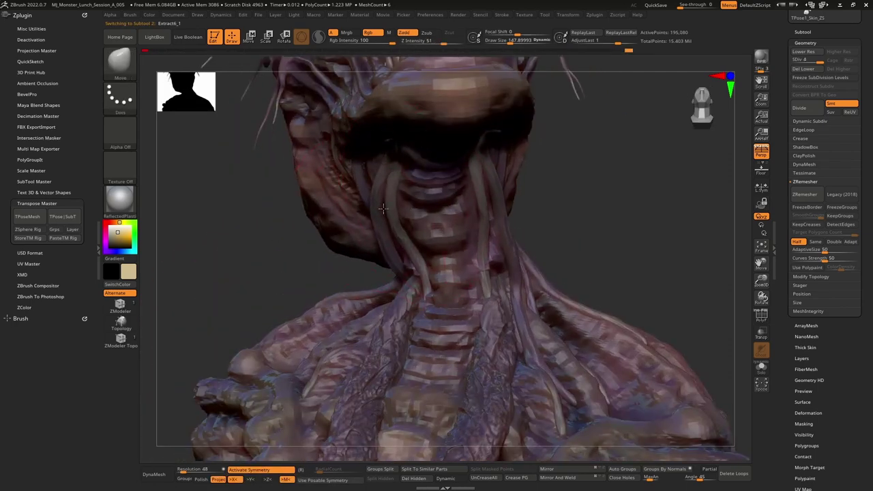
pyautogui.press('x')
pyautogui.moveTo(492, 203); pyautogui.dragTo(496, 188, button='right')
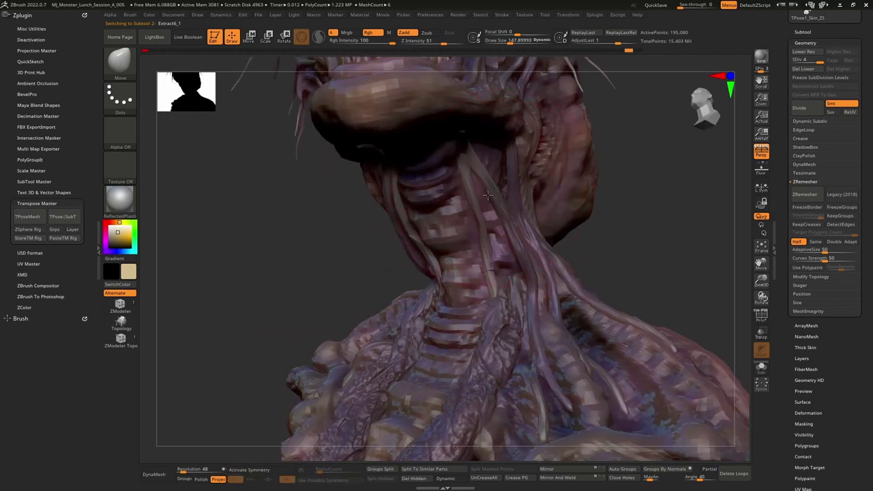
# - Select the Skin_ZSphere_7 subtool, raise it to subdivision level 4, and render a BPR preview of the head and shoulders
pyautogui.moveTo(498, 193)
pyautogui.mouseDown(button='right')
pyautogui.moveTo(387, 207)
pyautogui.moveTo(444, 193)
pyautogui.moveTo(464, 200)
pyautogui.moveTo(405, 263)
pyautogui.moveTo(463, 248)
pyautogui.moveTo(534, 255)
pyautogui.moveTo(534, 273)
pyautogui.moveTo(575, 272)
pyautogui.moveTo(525, 275)
pyautogui.moveTo(577, 282)
pyautogui.moveTo(614, 231)
pyautogui.mouseUp(button='right')
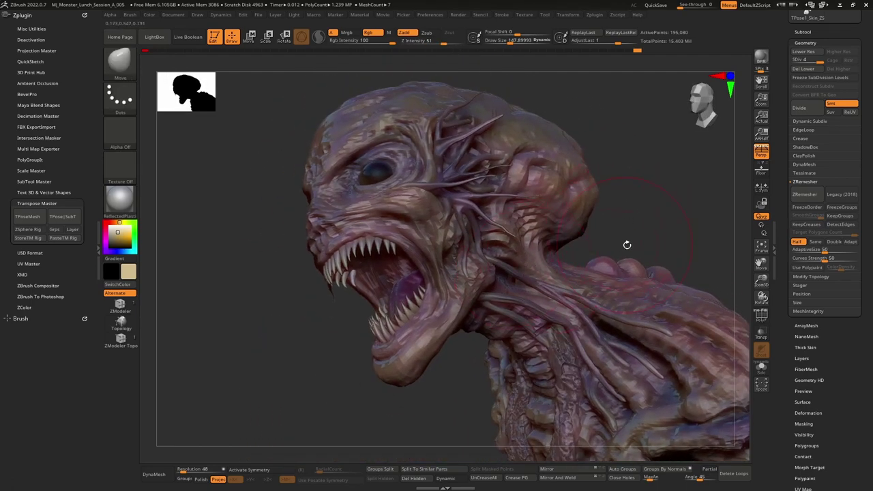
pyautogui.keyDown('alt'); pyautogui.click(408, 212); pyautogui.keyUp('alt')
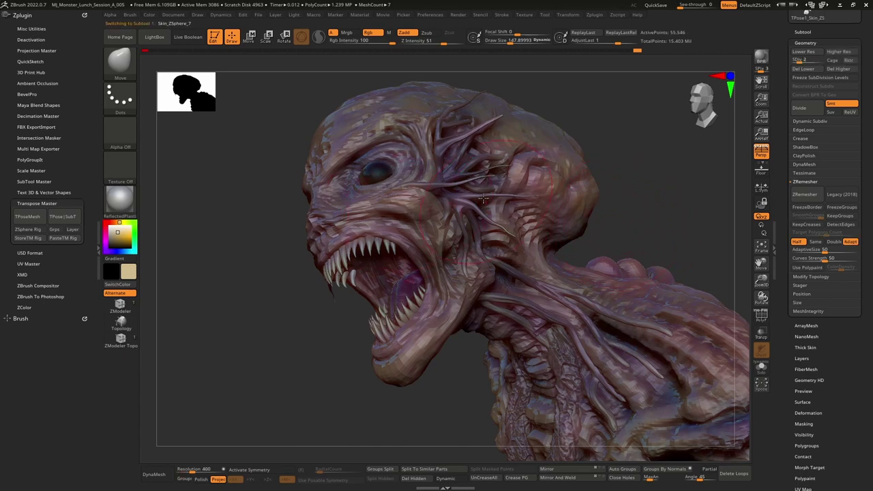
pyautogui.press('d')
pyautogui.press('d')
pyautogui.press('d')
pyautogui.moveTo(431, 209)
pyautogui.mouseDown(button='right')
pyautogui.moveTo(447, 216)
pyautogui.moveTo(477, 194)
pyautogui.moveTo(515, 192)
pyautogui.mouseUp(button='right')
pyautogui.click(758, 57)
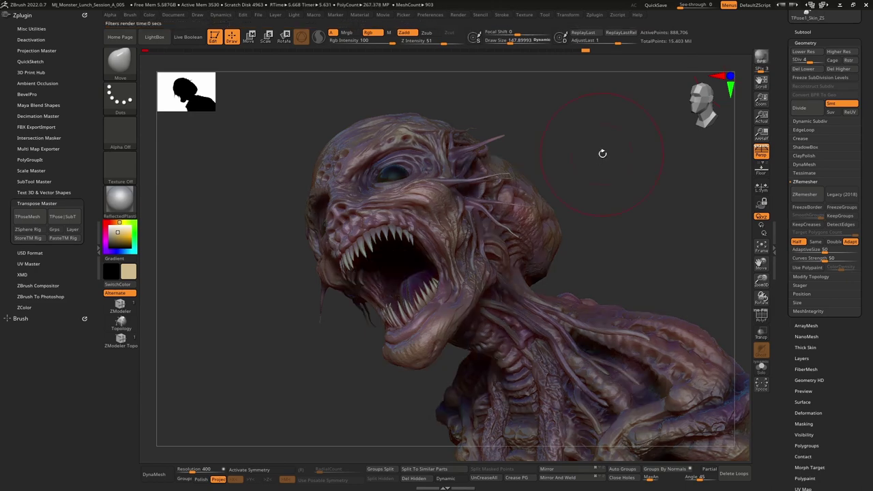
# - Render further BPR previews of the monster from other angles and reduce the Move brush draw size to about 42
pyautogui.moveTo(613, 181)
pyautogui.mouseDown()
pyautogui.moveTo(609, 216)
pyautogui.moveTo(604, 189)
pyautogui.moveTo(615, 206)
pyautogui.mouseUp()
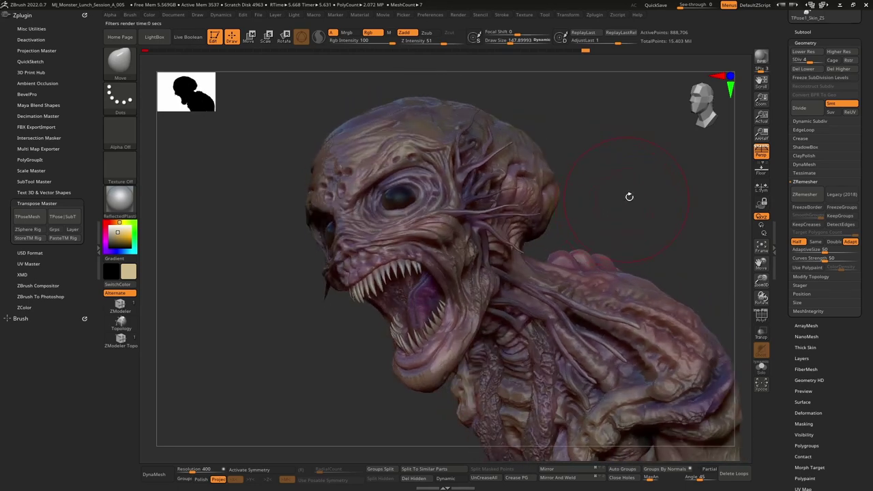
pyautogui.click(761, 56)
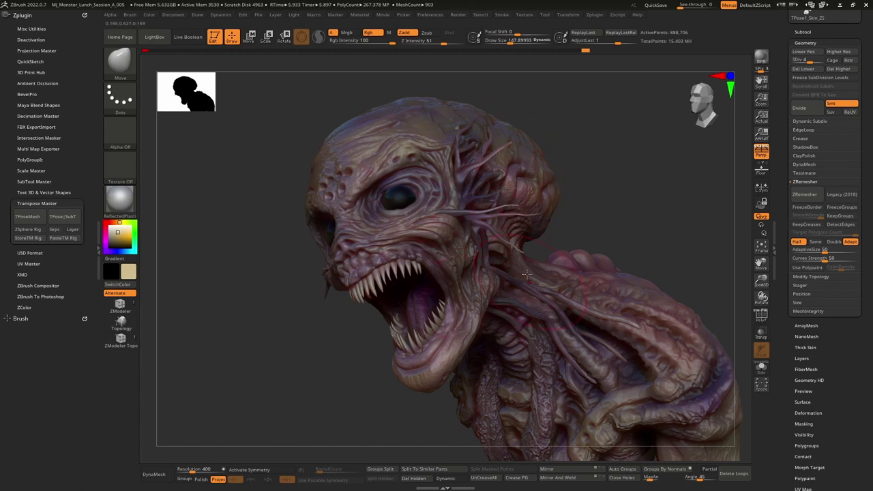
pyautogui.press('s')
pyautogui.click(596, 169)
pyautogui.moveTo(571, 170)
pyautogui.mouseDown()
pyautogui.moveTo(625, 156)
pyautogui.moveTo(571, 166)
pyautogui.moveTo(614, 168)
pyautogui.mouseUp()
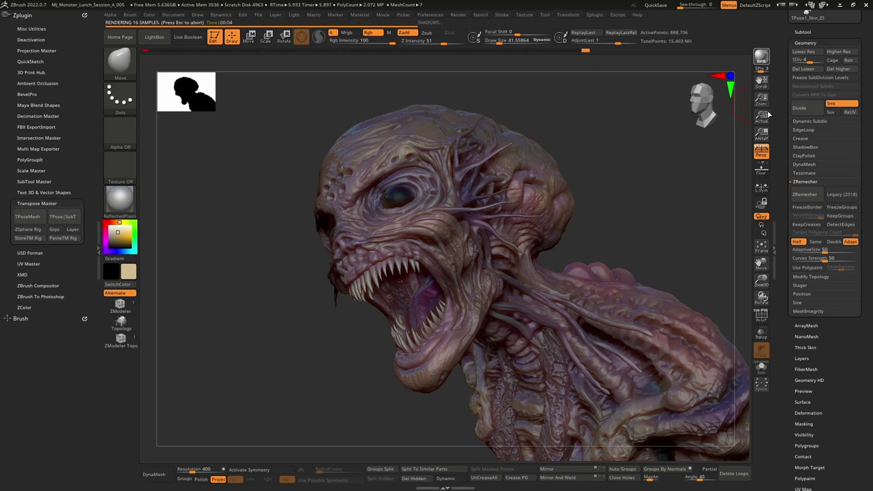
pyautogui.click(648, 195)
pyautogui.moveTo(635, 193)
pyautogui.mouseDown()
pyautogui.moveTo(627, 181)
pyautogui.moveTo(637, 186)
pyautogui.mouseUp()
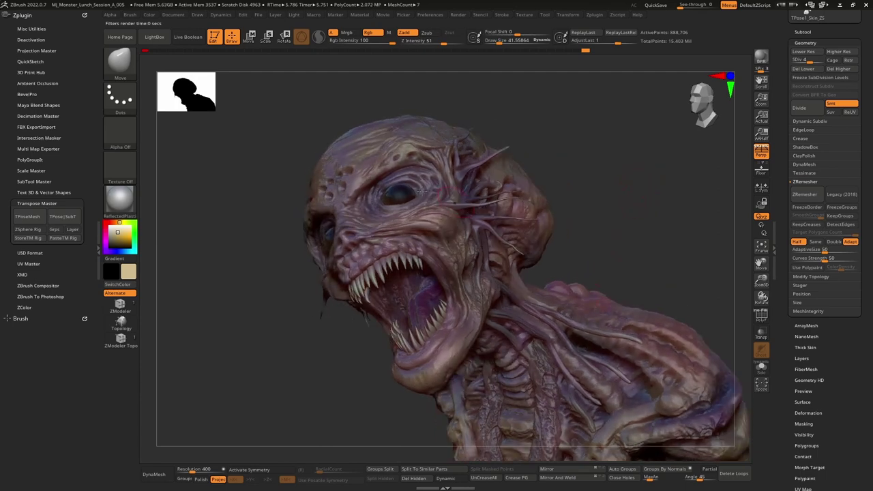